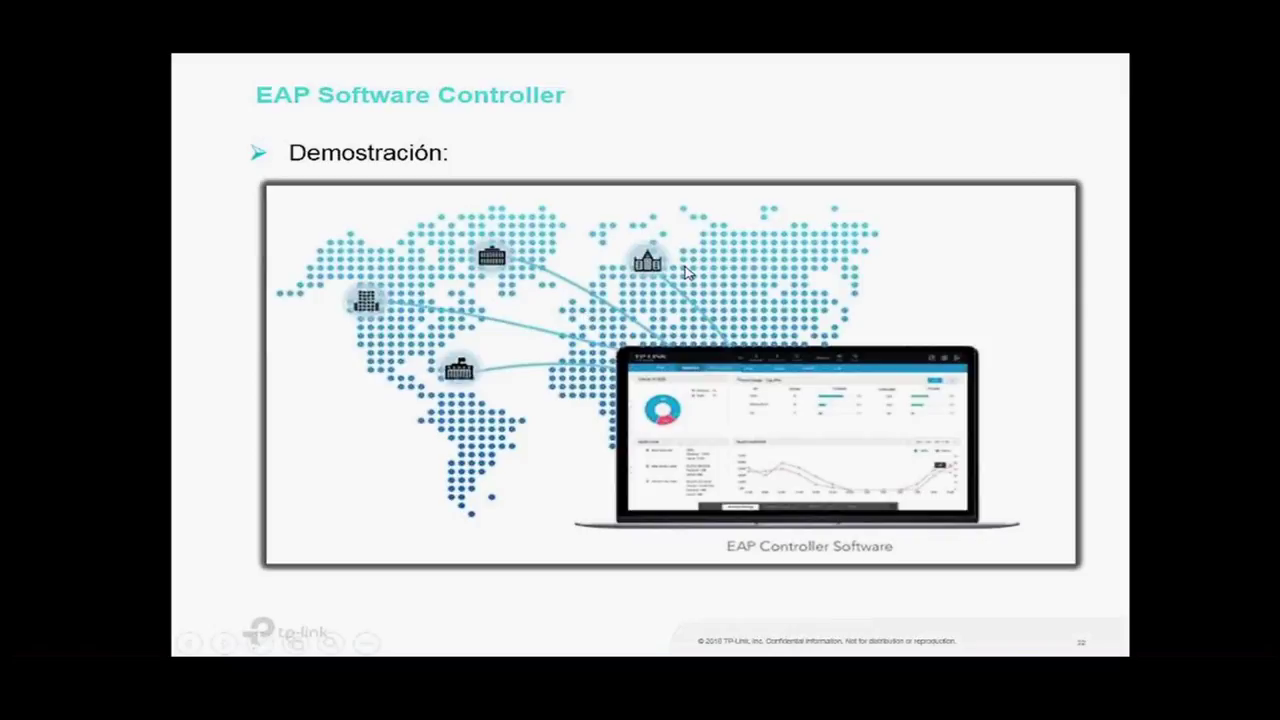
Step: End the PowerPoint slideshow and bring the EAP Controller browser window forward
{"action": "key", "text": "Escape"}
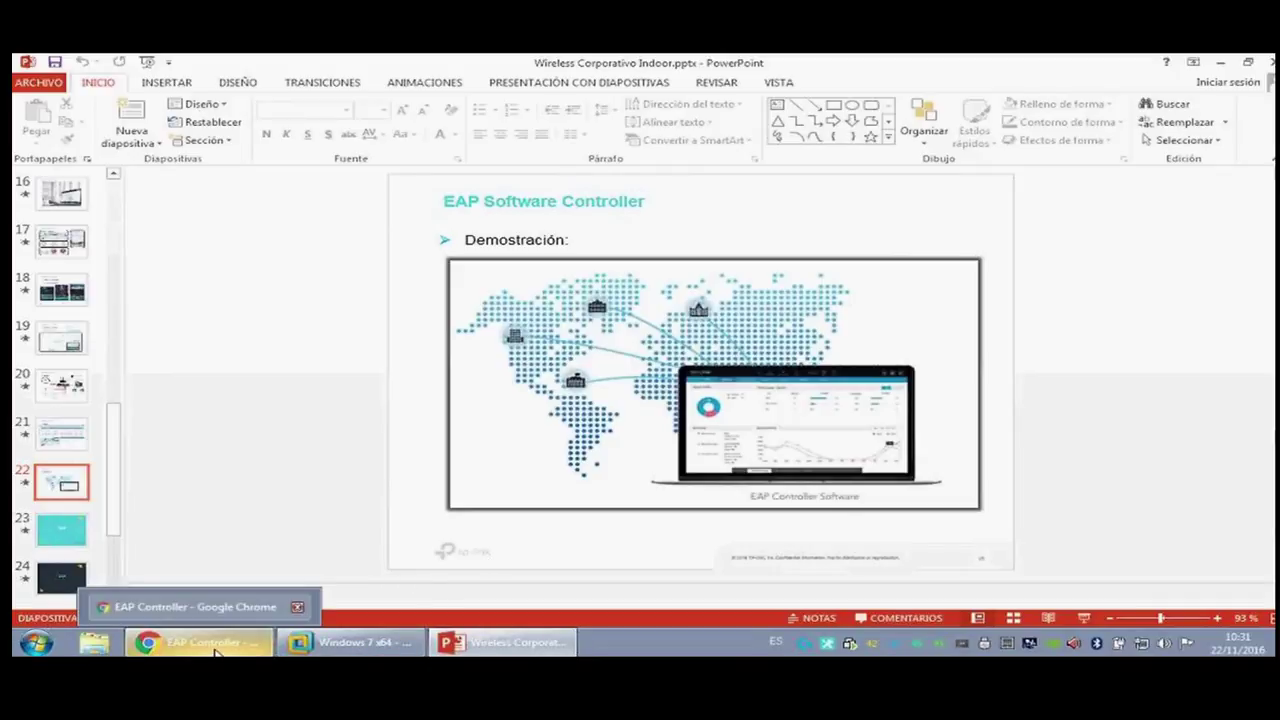
{"action": "left_click", "coordinate": [250, 651]}
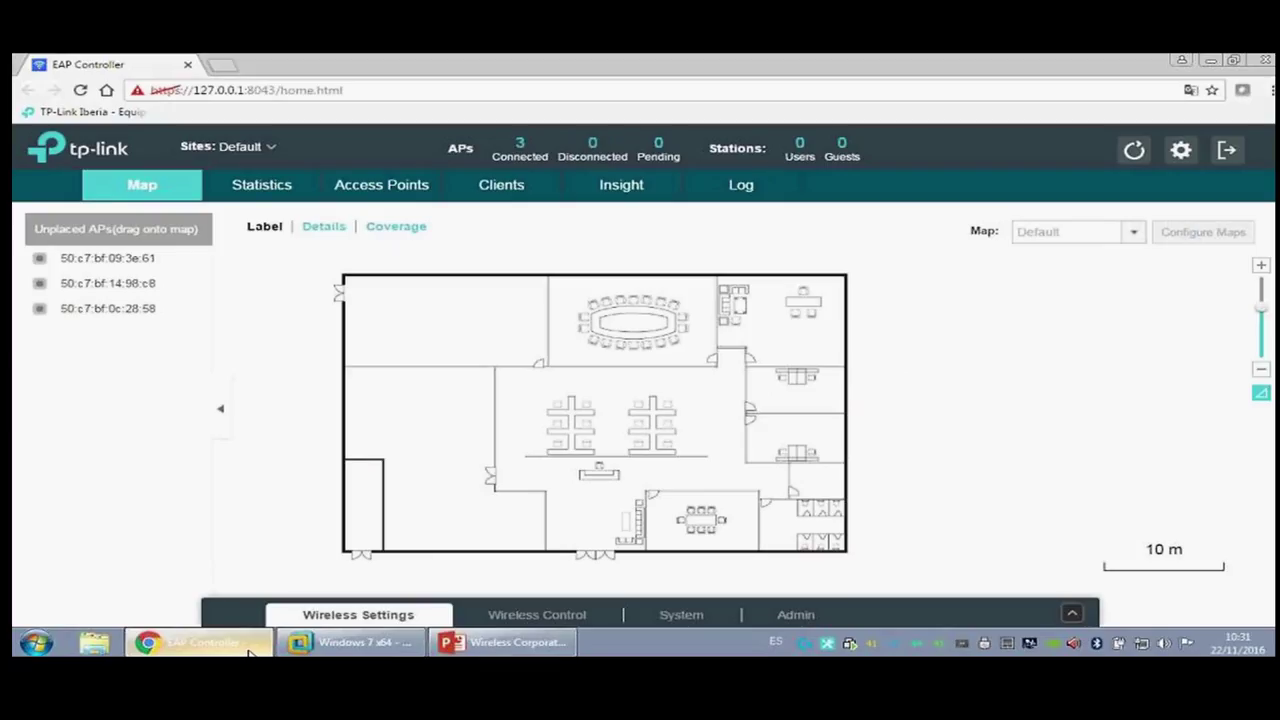
Step: Sign out of the controller, then log back in with the account's username and password
{"action": "left_click", "coordinate": [1226, 149]}
{"action": "left_click", "coordinate": [648, 383]}
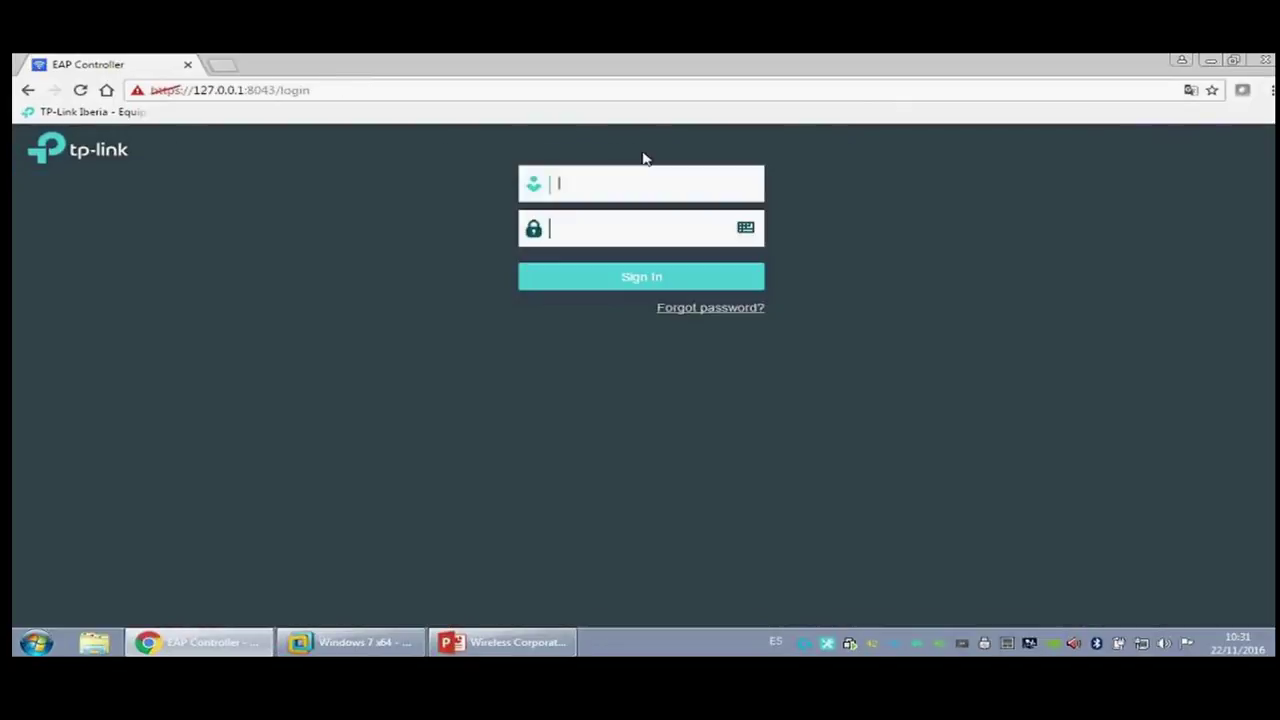
{"action": "type", "text": "carlos"}
{"action": "key", "text": "Tab"}
{"action": "type", "text": "******"}
{"action": "key", "text": "Return"}
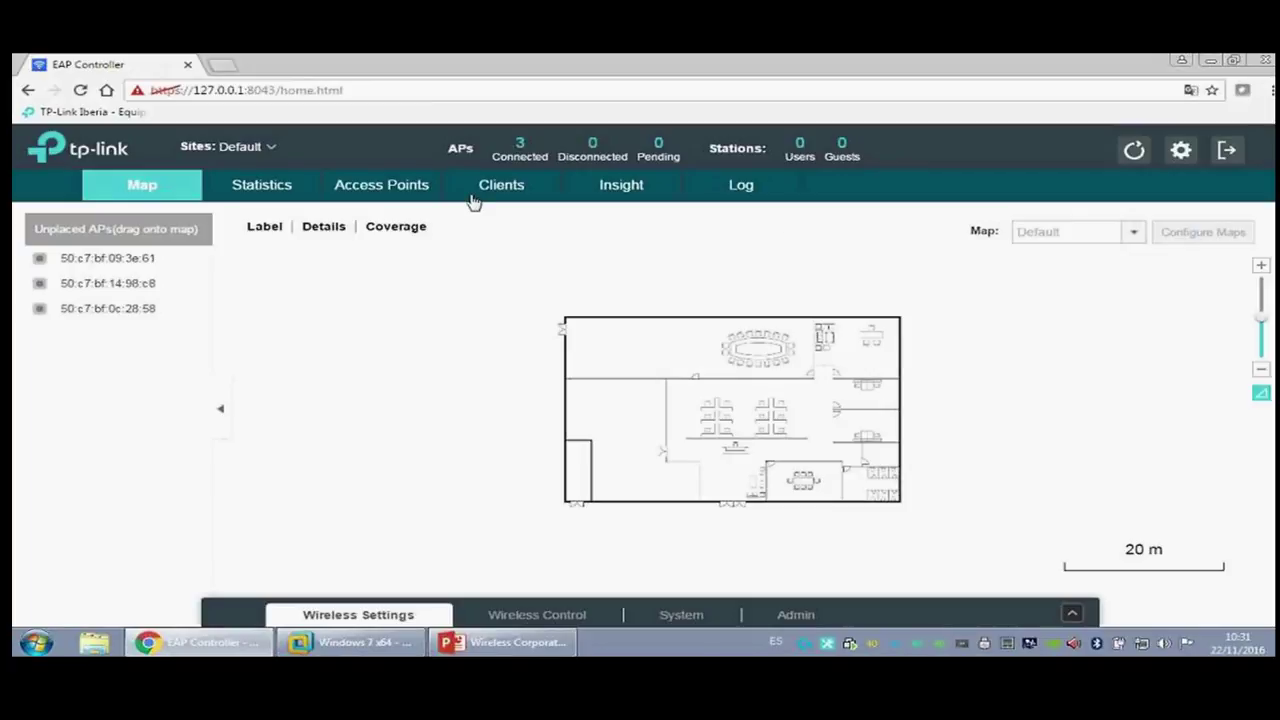
{"action": "left_click", "coordinate": [272, 149]}
{"action": "left_click", "coordinate": [1203, 231]}
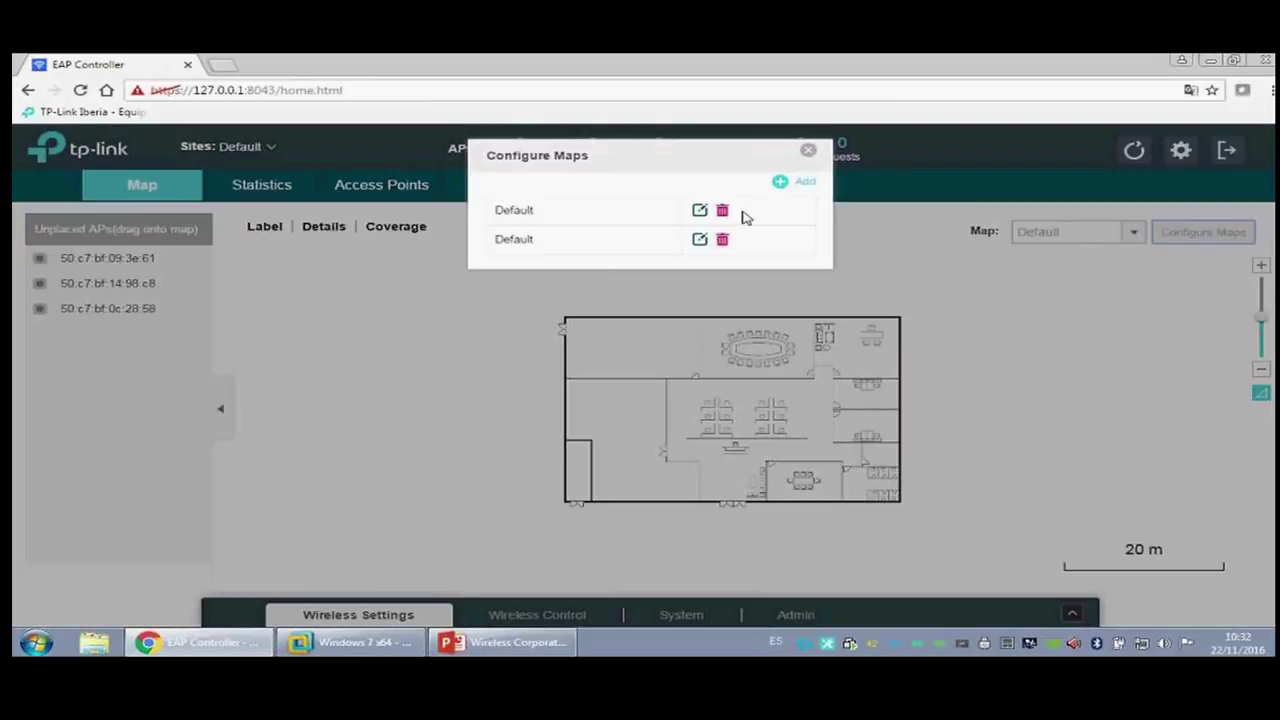
{"action": "left_click", "coordinate": [796, 188]}
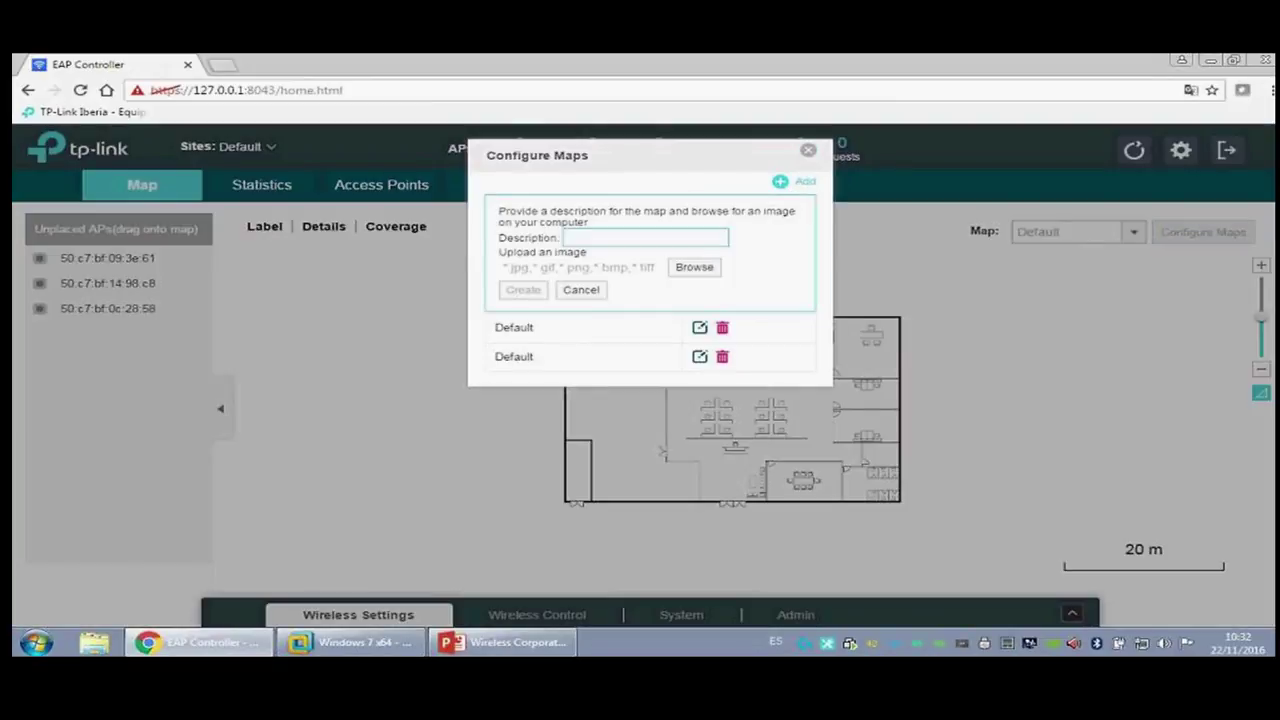
{"action": "left_click", "coordinate": [807, 151]}
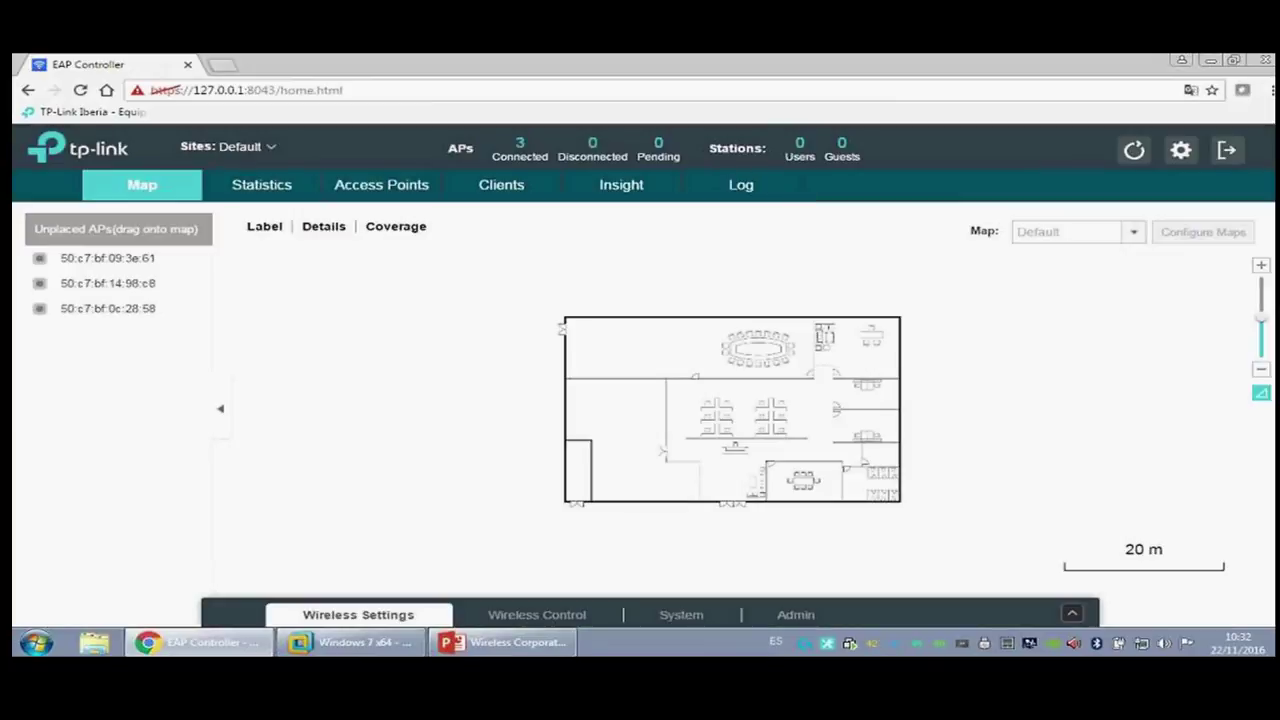
{"action": "left_click", "coordinate": [1261, 393]}
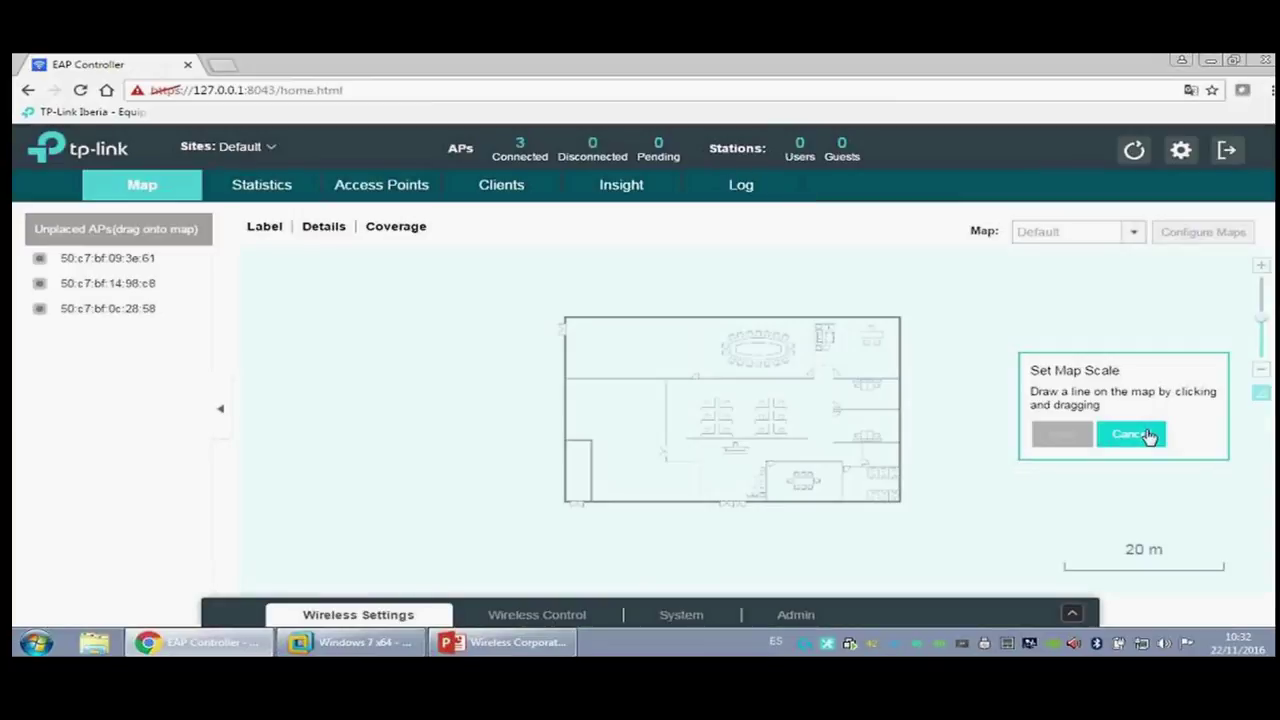
{"action": "left_click", "coordinate": [1147, 436]}
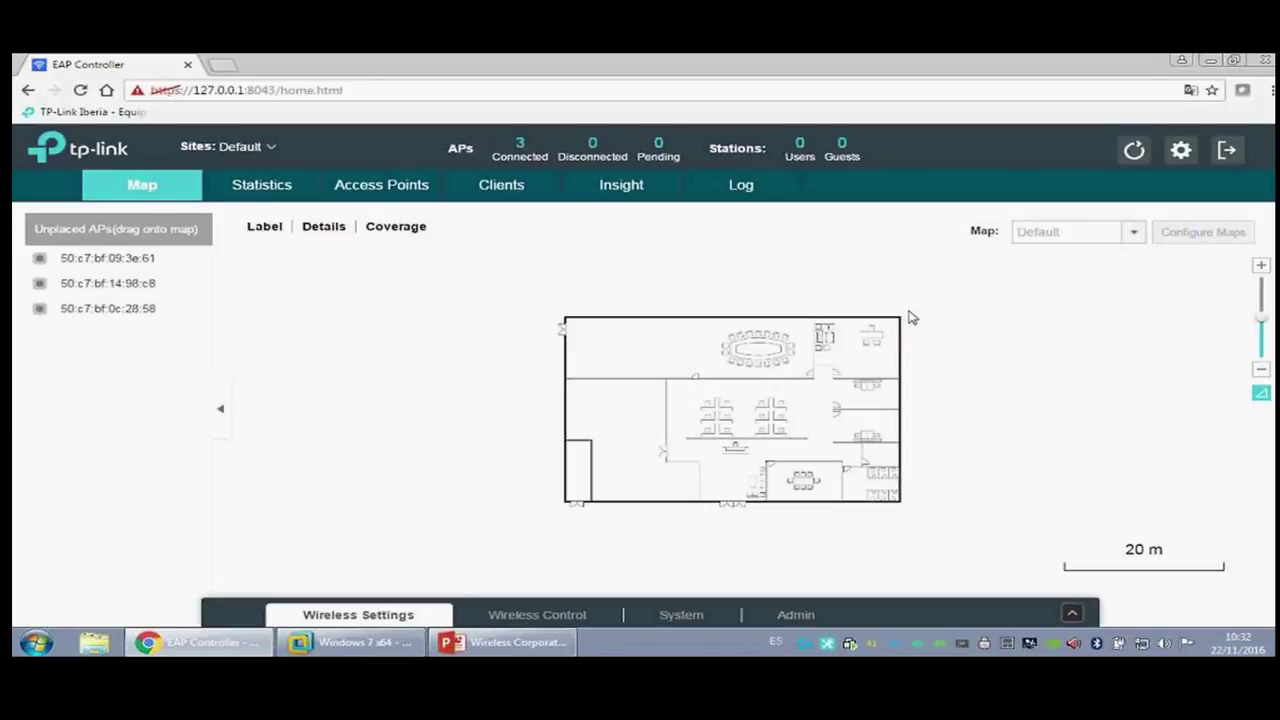
Step: Place AP 50:c7:bf:09:3e:61 on the floor plan, view its details, then remove it
{"action": "left_click_drag", "start_coordinate": [106, 268], "coordinate": [625, 352]}
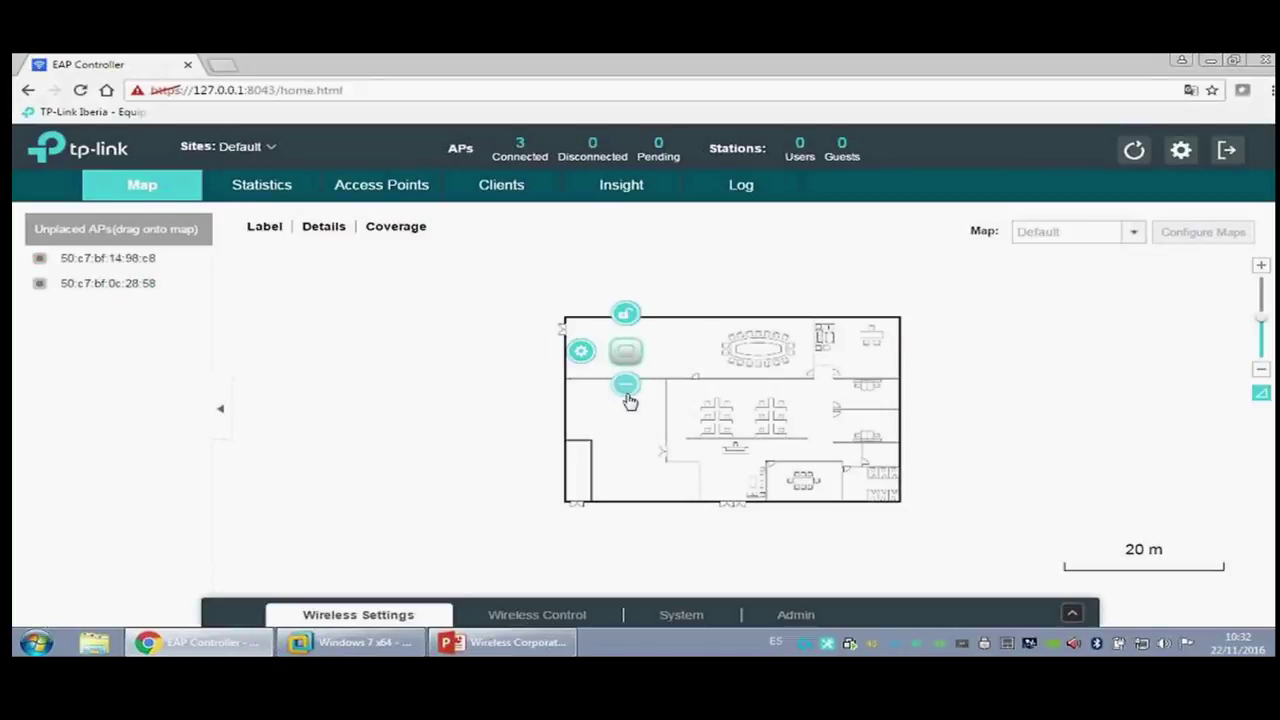
{"action": "left_click", "coordinate": [323, 232]}
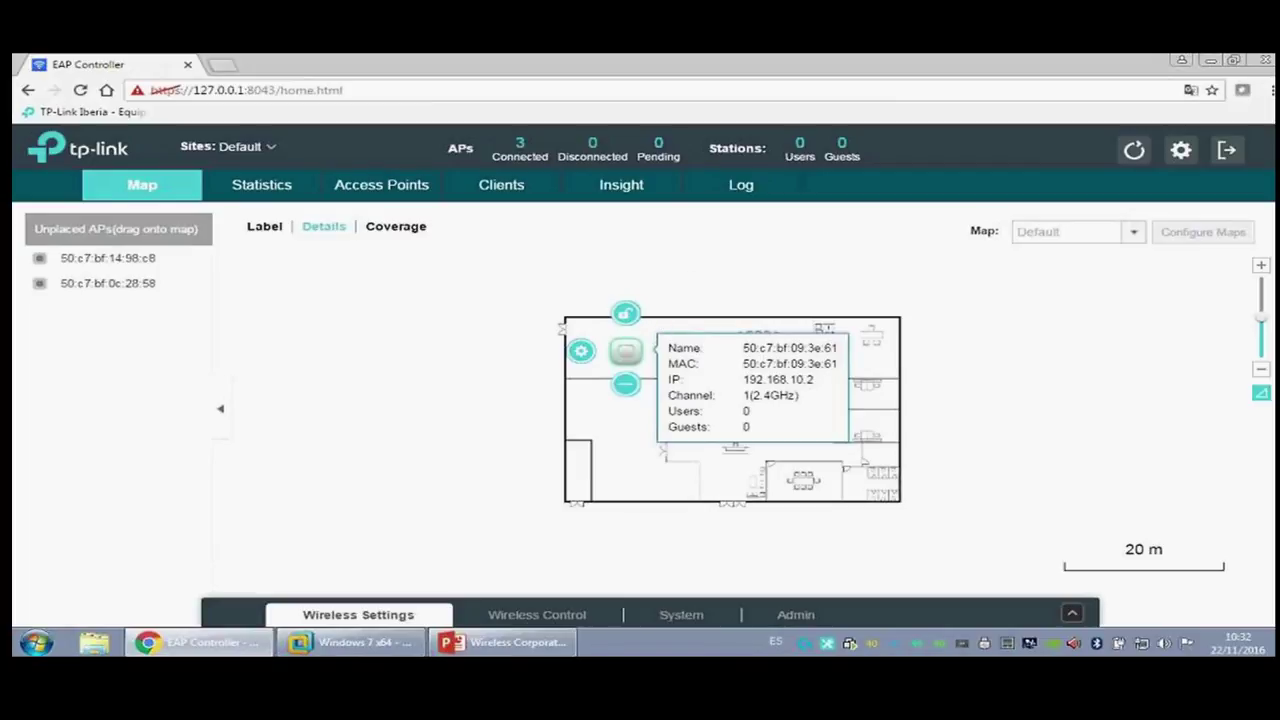
{"action": "left_click", "coordinate": [625, 388]}
Step: Place AP 50:c7:bf:0c:28:58 on the map, re-place and remove 09:3e:61, then view Statistics
{"action": "left_click_drag", "start_coordinate": [57, 283], "coordinate": [811, 391]}
{"action": "left_click_drag", "start_coordinate": [96, 284], "coordinate": [638, 370]}
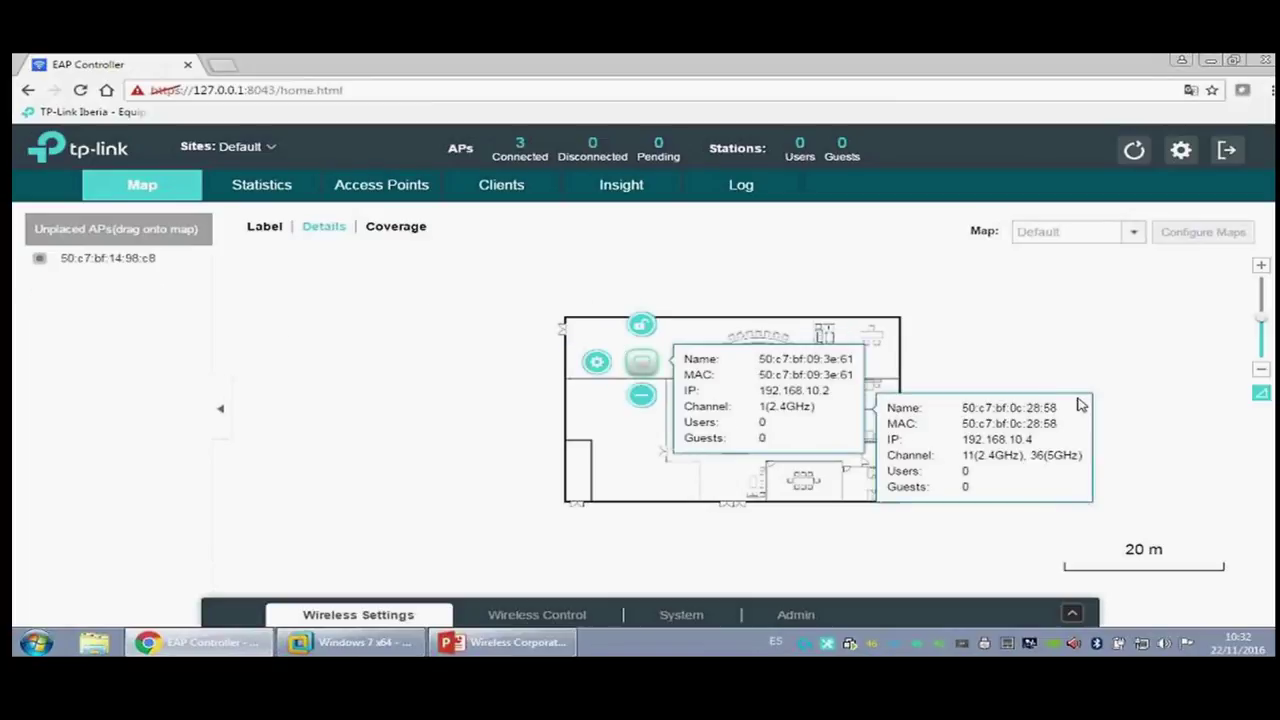
{"action": "left_click", "coordinate": [641, 394]}
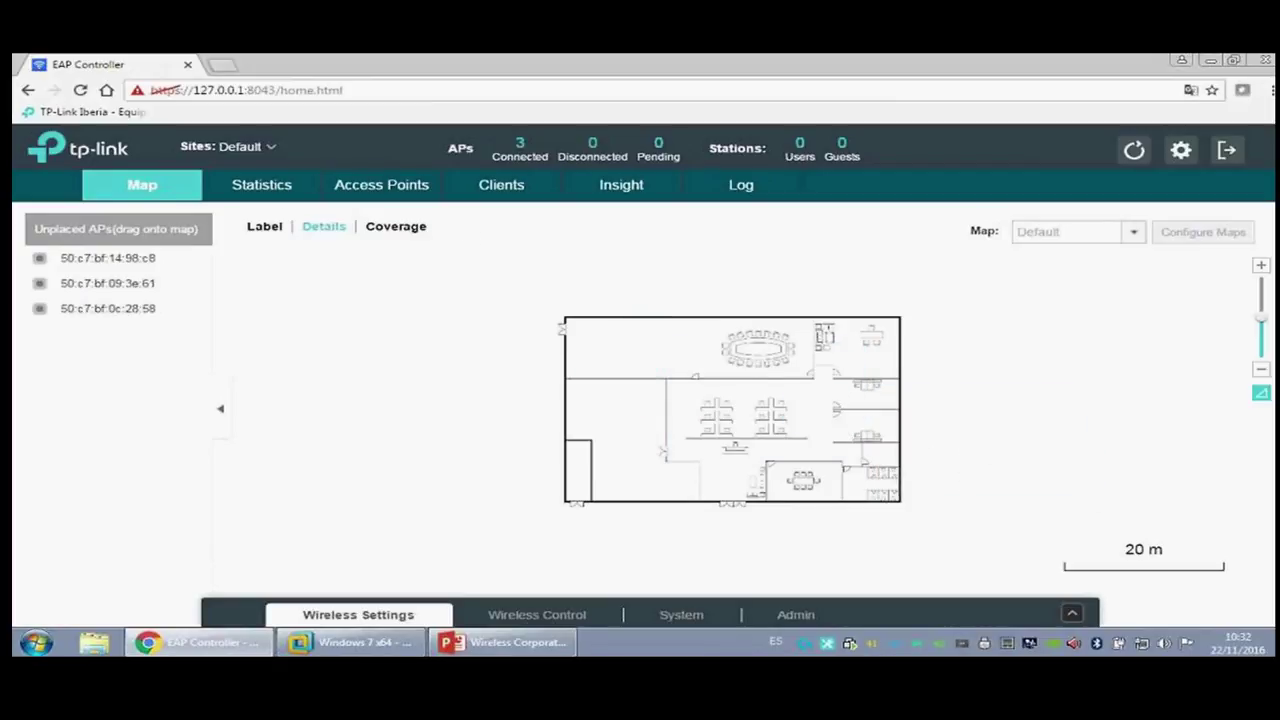
{"action": "left_click", "coordinate": [286, 194]}
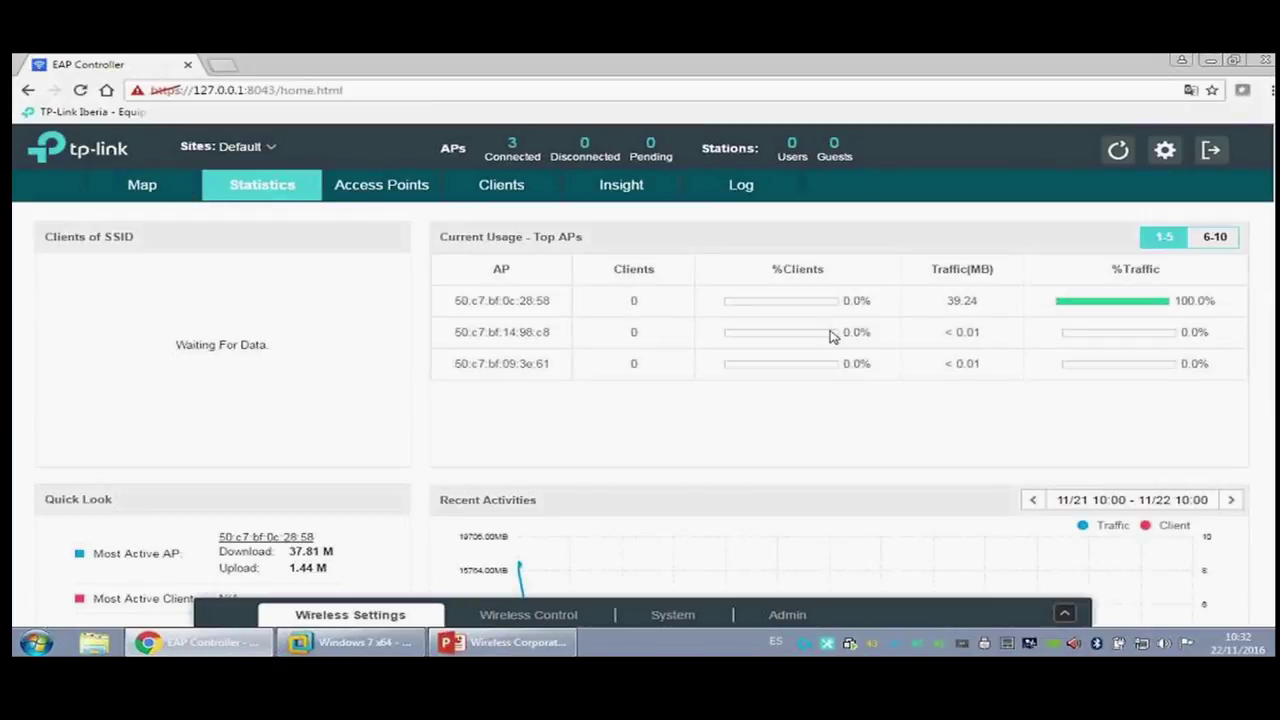
{"action": "scroll", "coordinate": [831, 340], "scroll_direction": "down", "scroll_amount": 2}
{"action": "scroll", "coordinate": [637, 386], "scroll_direction": "up", "scroll_amount": 3}
{"action": "scroll", "coordinate": [714, 250], "scroll_direction": "down", "scroll_amount": 3}
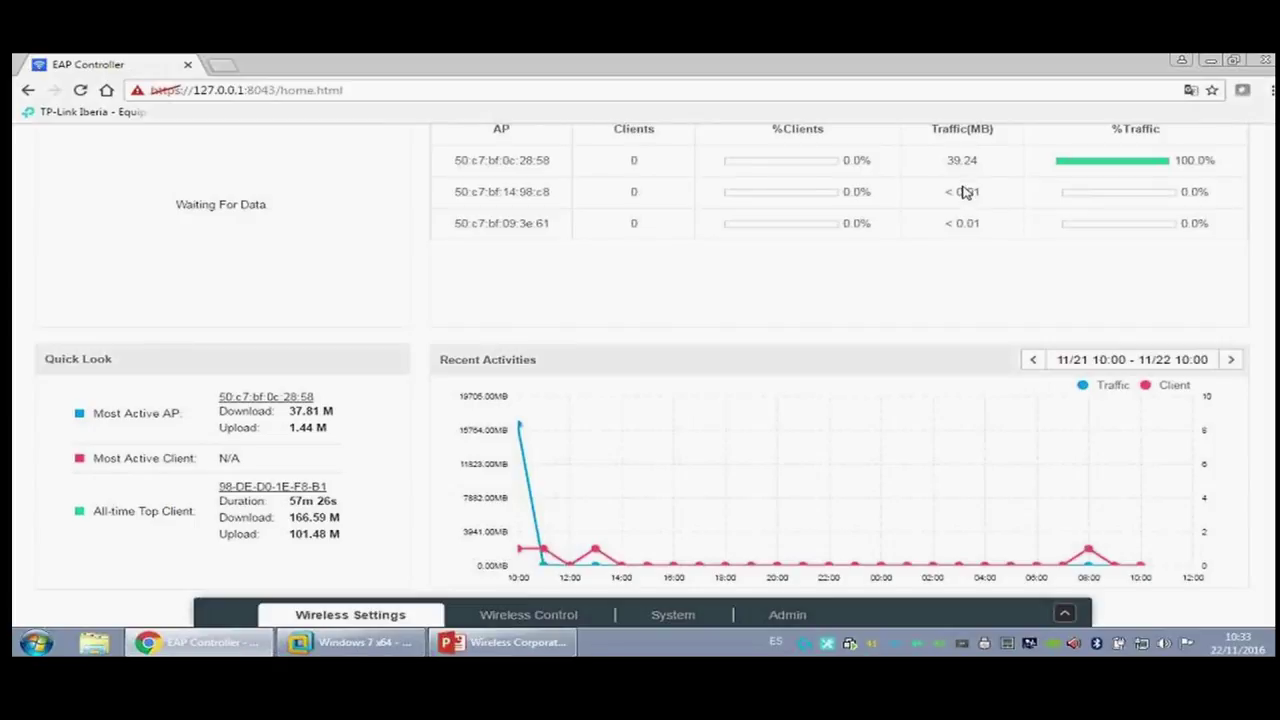
{"action": "scroll", "coordinate": [340, 351], "scroll_direction": "up", "scroll_amount": 2}
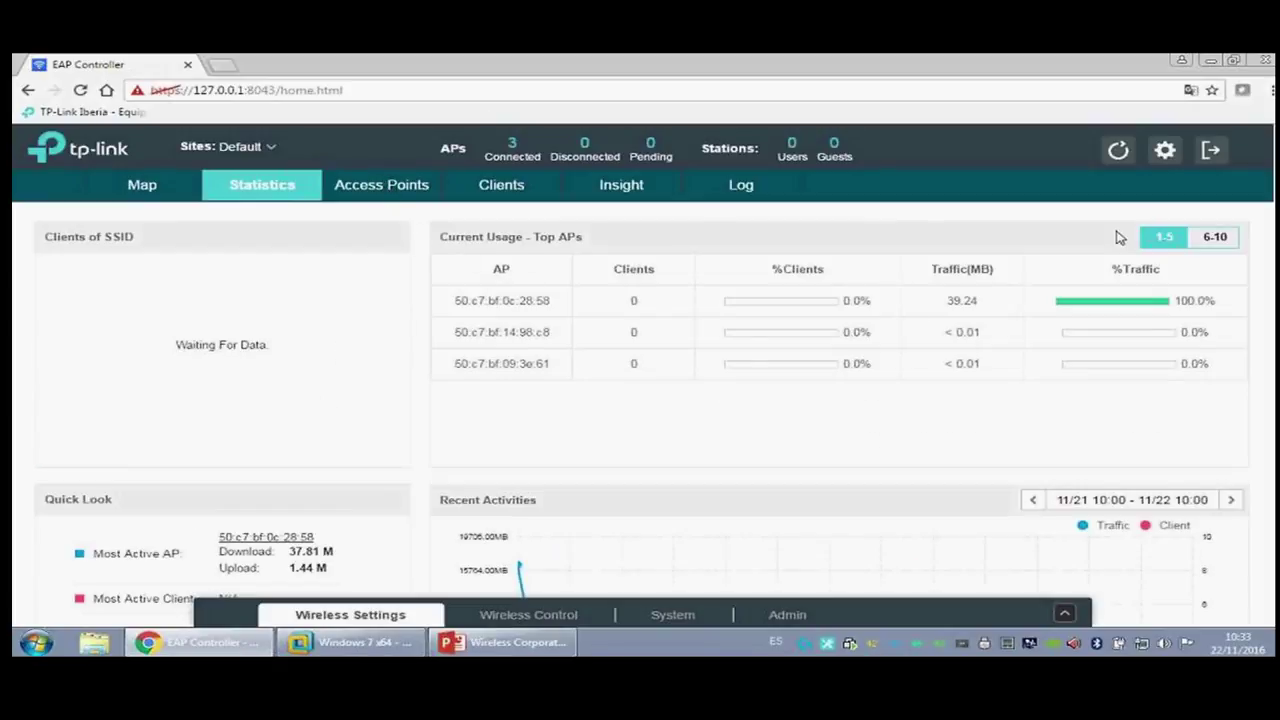
Step: Cycle the Access Points list through Connected, Disconnected, Pending and All, then open 50:c7:bf:0c:28:58
{"action": "left_click", "coordinate": [378, 189]}
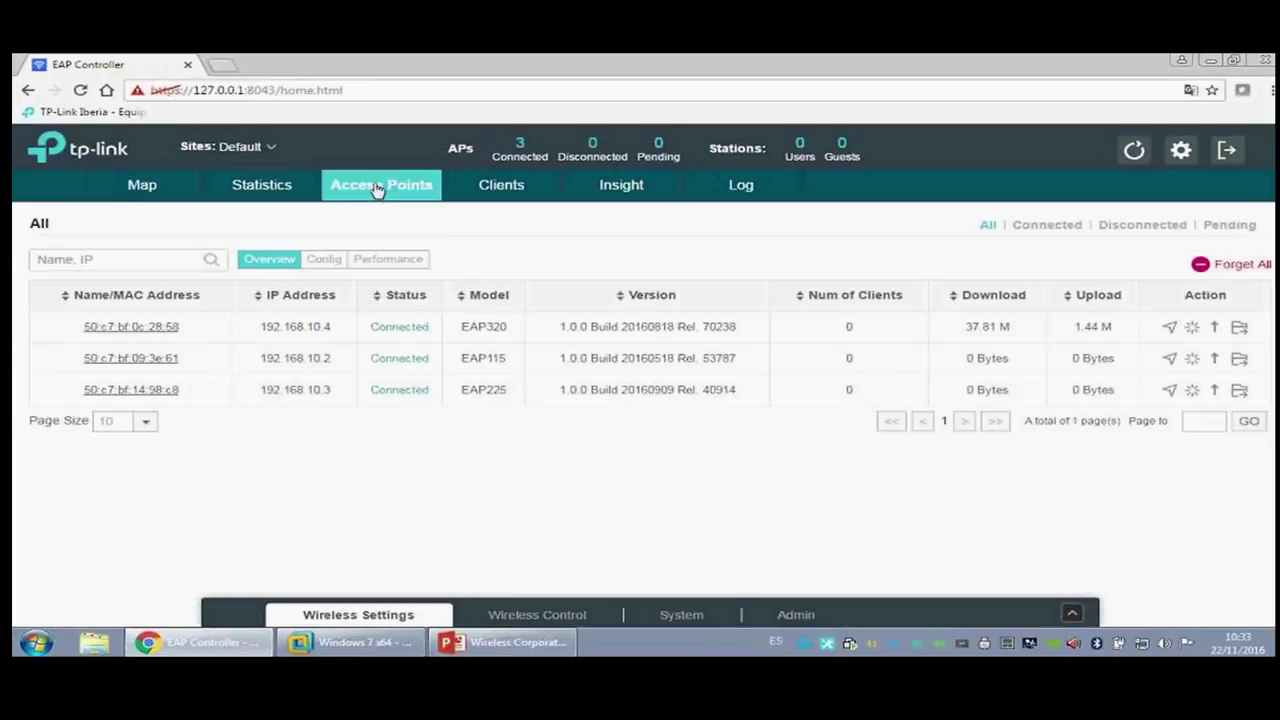
{"action": "left_click", "coordinate": [1031, 232]}
{"action": "left_click", "coordinate": [1125, 226]}
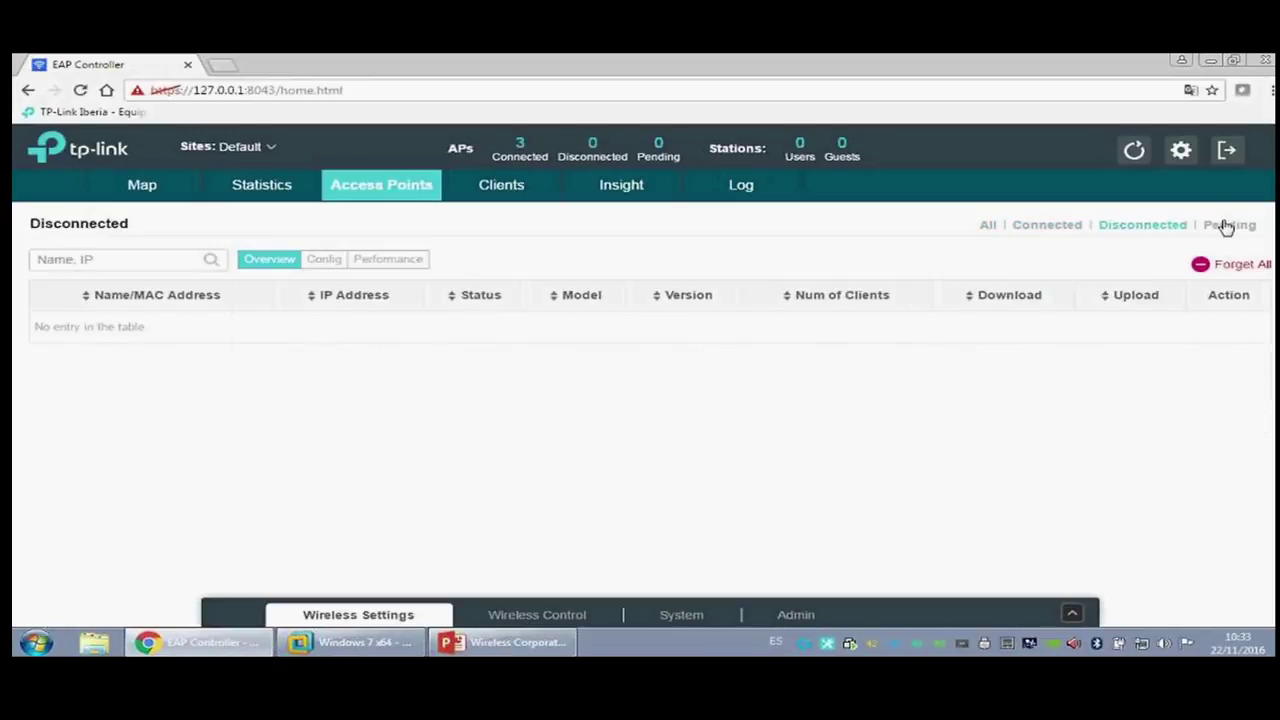
{"action": "left_click", "coordinate": [1225, 222]}
{"action": "left_click", "coordinate": [990, 227]}
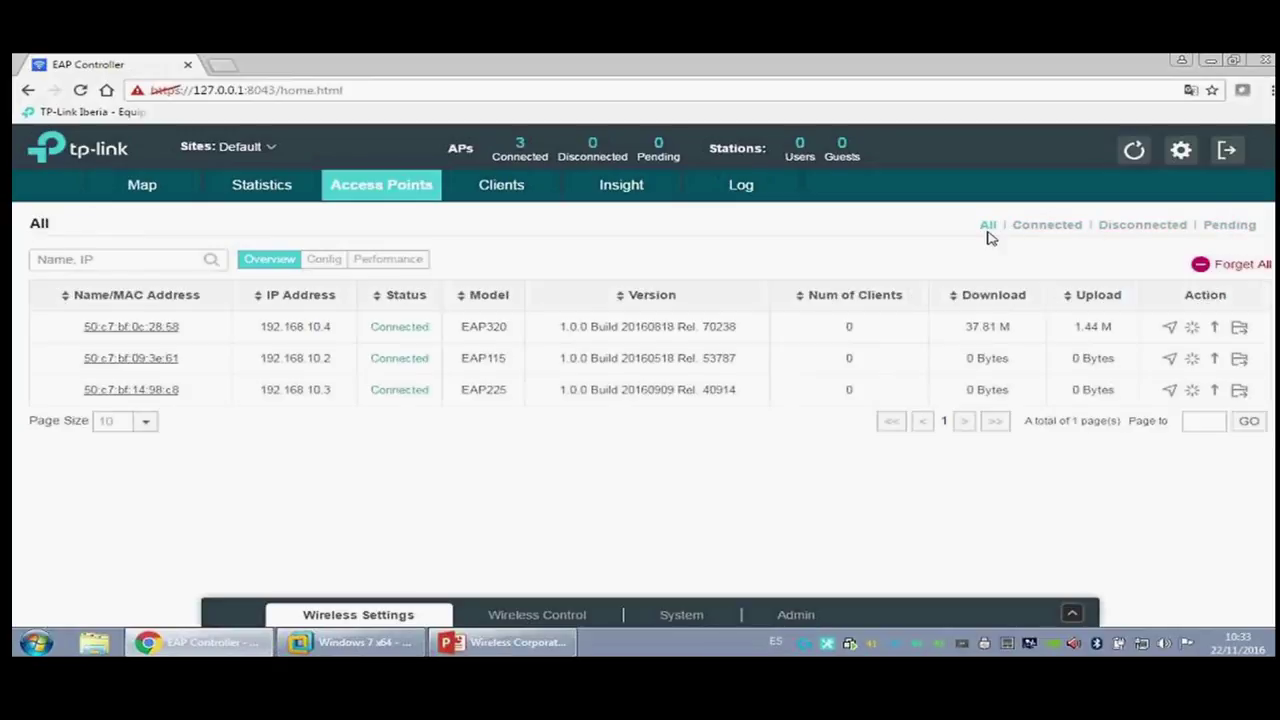
{"action": "left_click", "coordinate": [131, 327]}
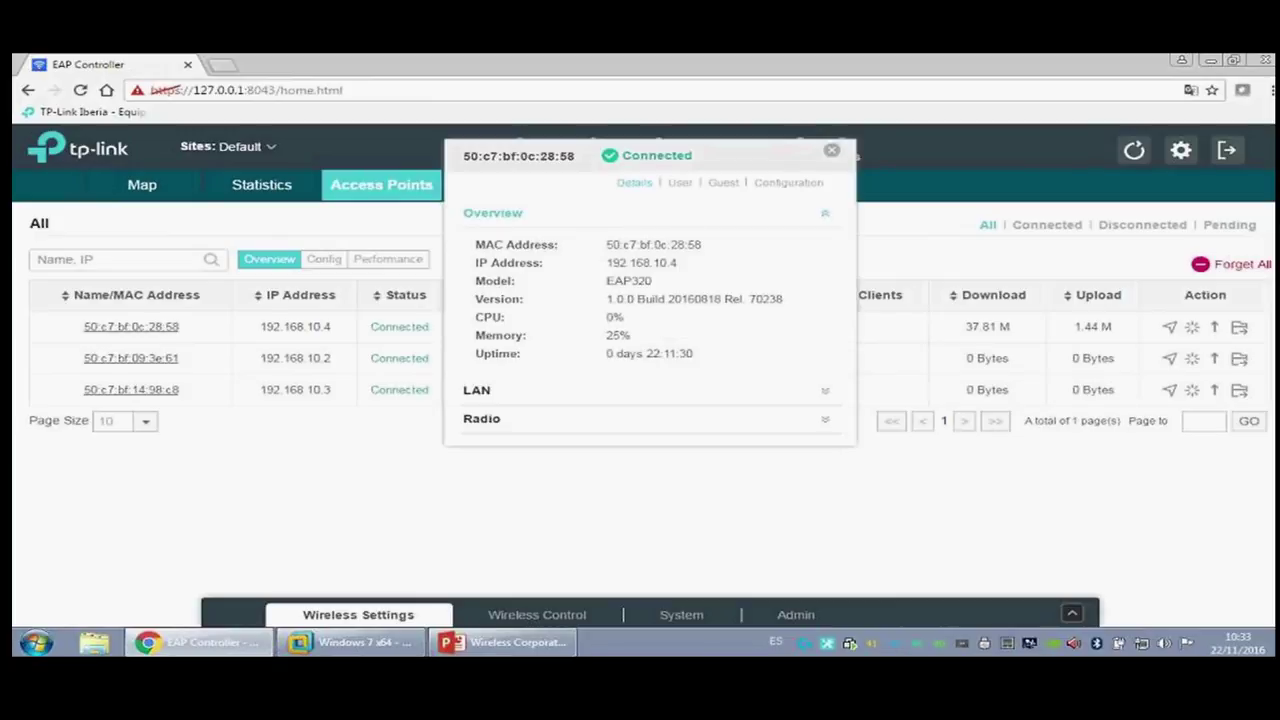
Step: Expand the EAP320's LAN, radio and overview info, comparing 5GHz and 2.4GHz radio statistics
{"action": "left_click", "coordinate": [492, 397]}
{"action": "left_click", "coordinate": [488, 437]}
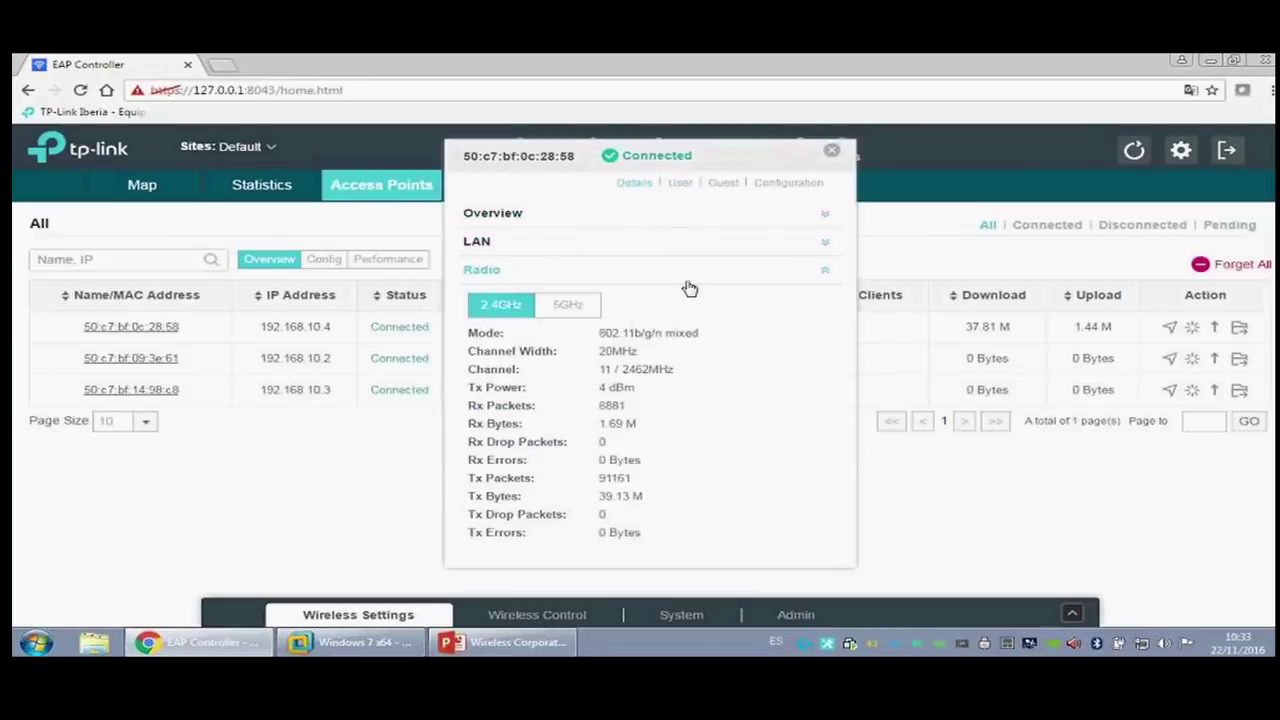
{"action": "left_click", "coordinate": [578, 310]}
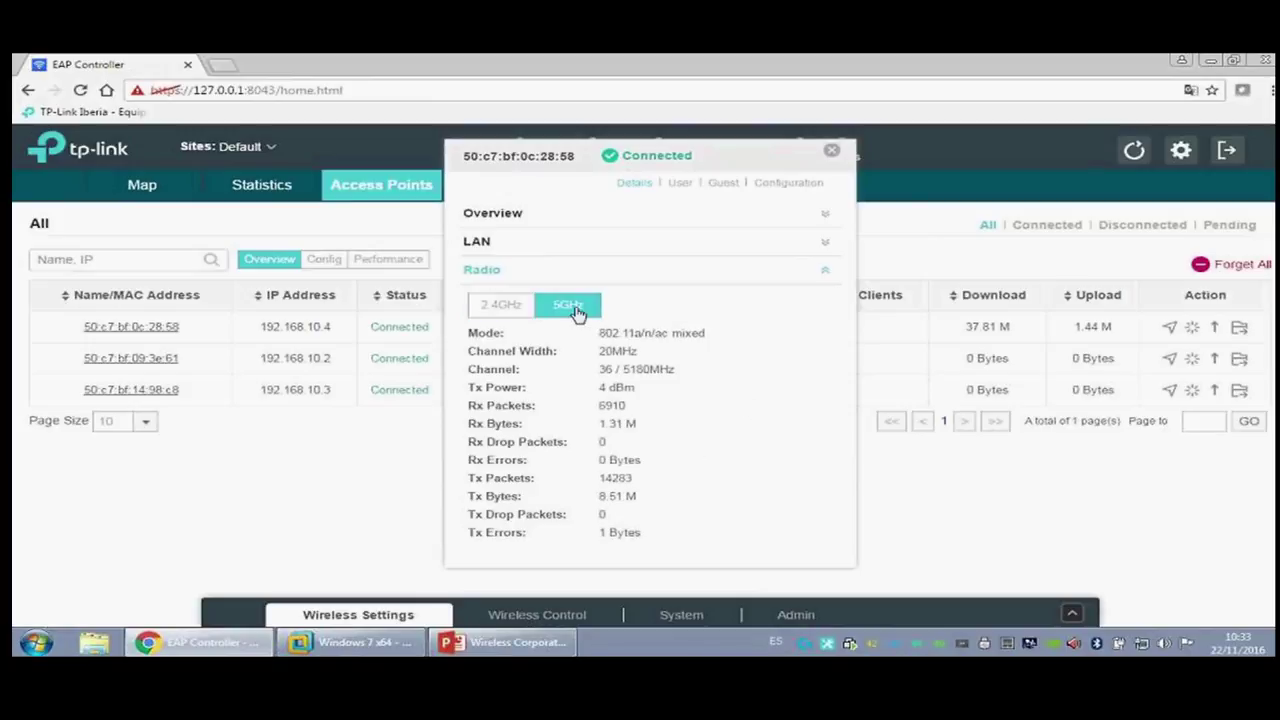
{"action": "left_click", "coordinate": [521, 305]}
{"action": "left_click", "coordinate": [637, 212]}
Step: Check the AP's connected users and guests, then go to its Configuration settings
{"action": "left_click", "coordinate": [678, 183]}
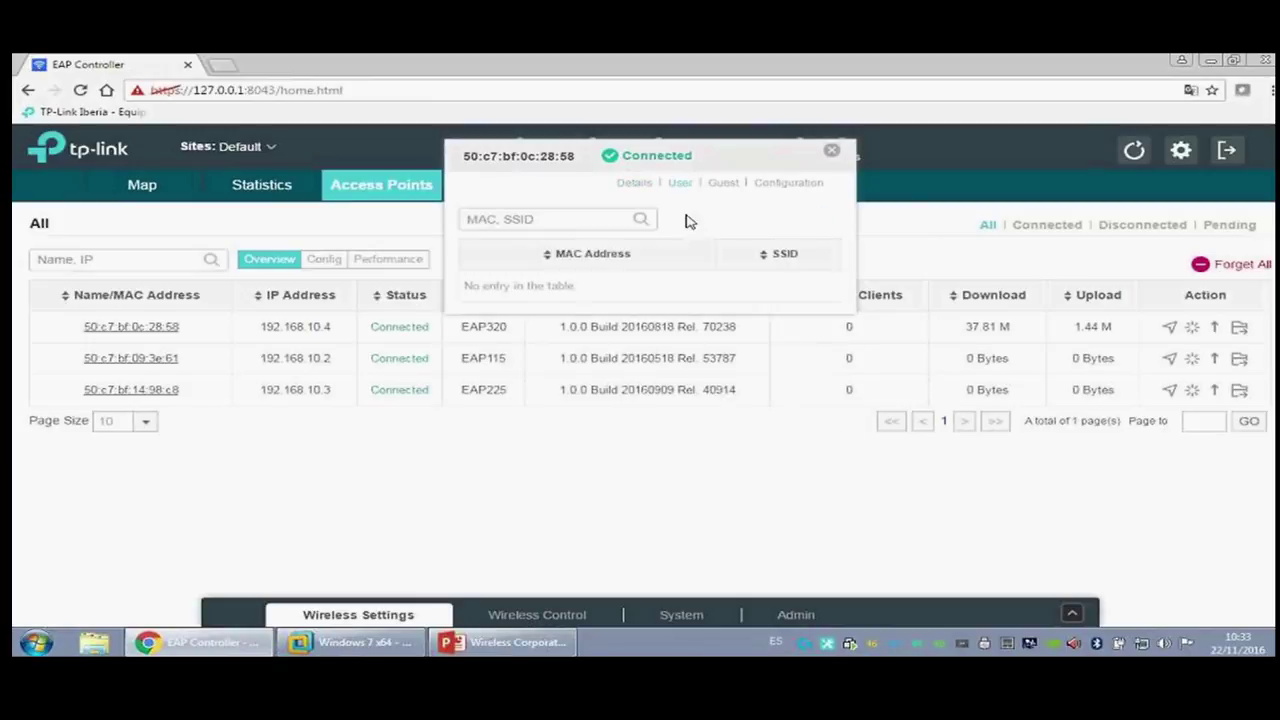
{"action": "left_click", "coordinate": [580, 221]}
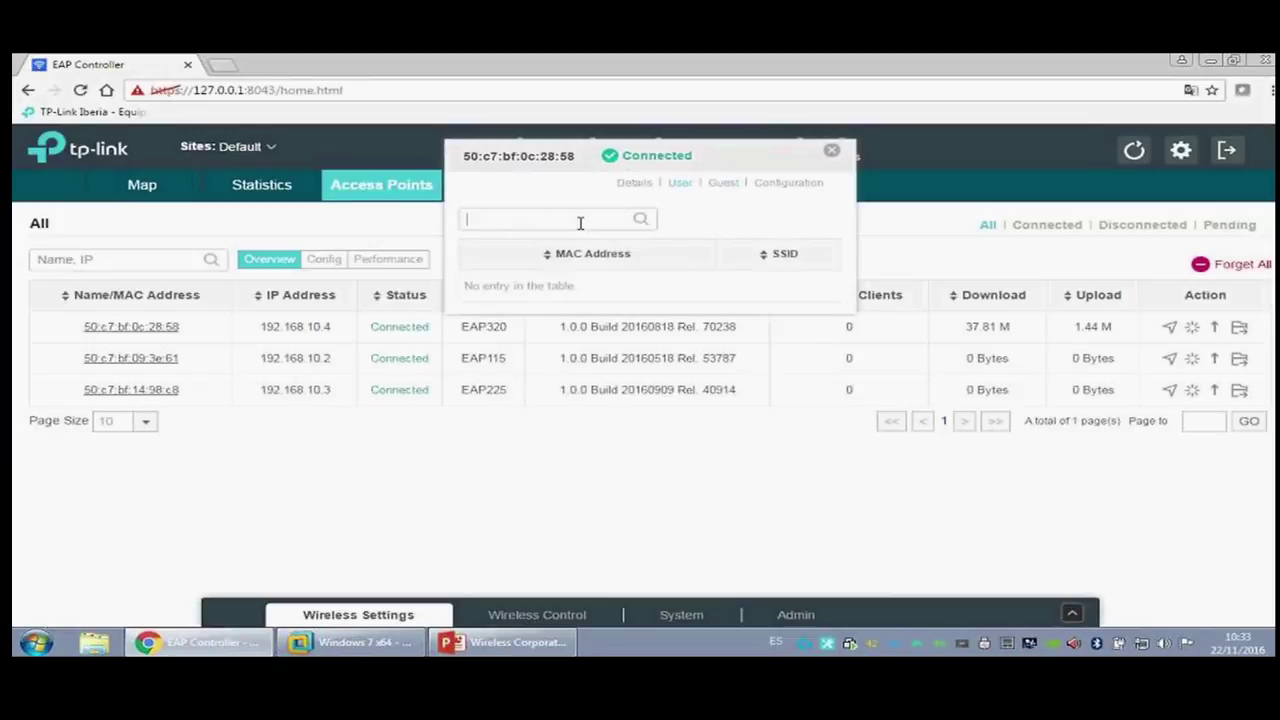
{"action": "left_click", "coordinate": [723, 186]}
{"action": "left_click", "coordinate": [787, 186]}
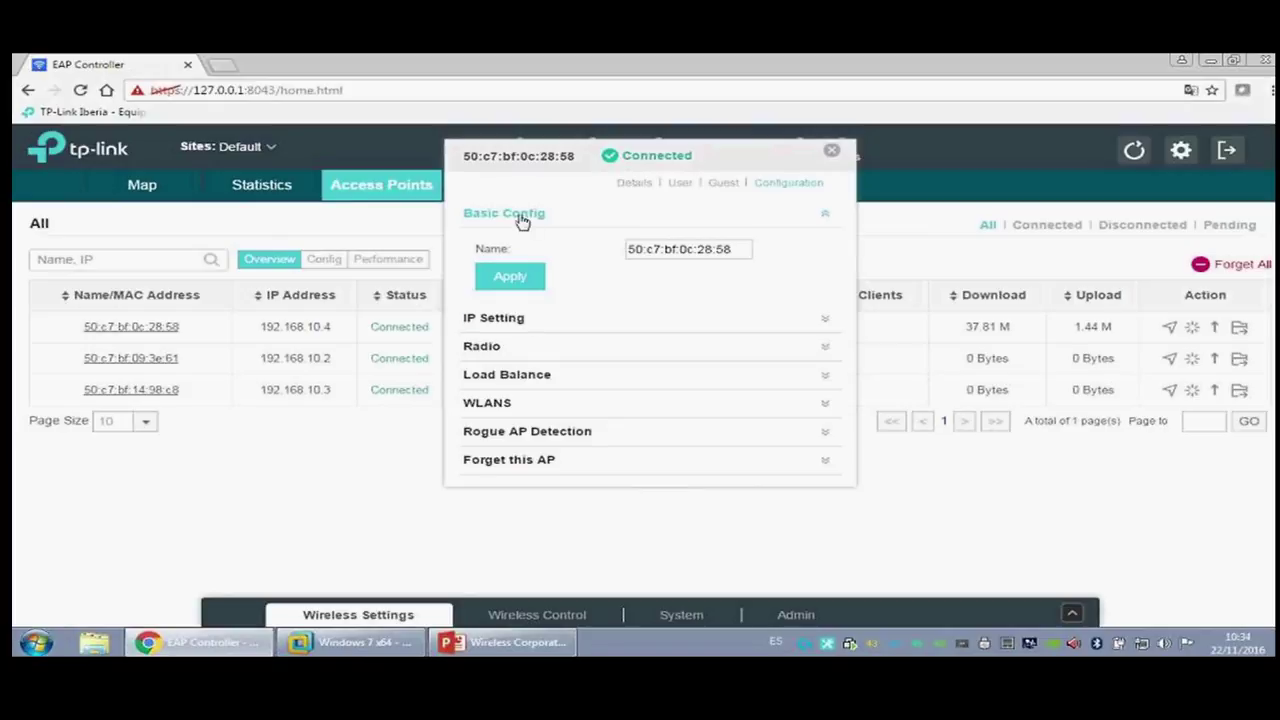
Step: Review IP and radio settings, keeping channel width 20MHz and transmit power Low, and view 5GHz
{"action": "left_click", "coordinate": [521, 320]}
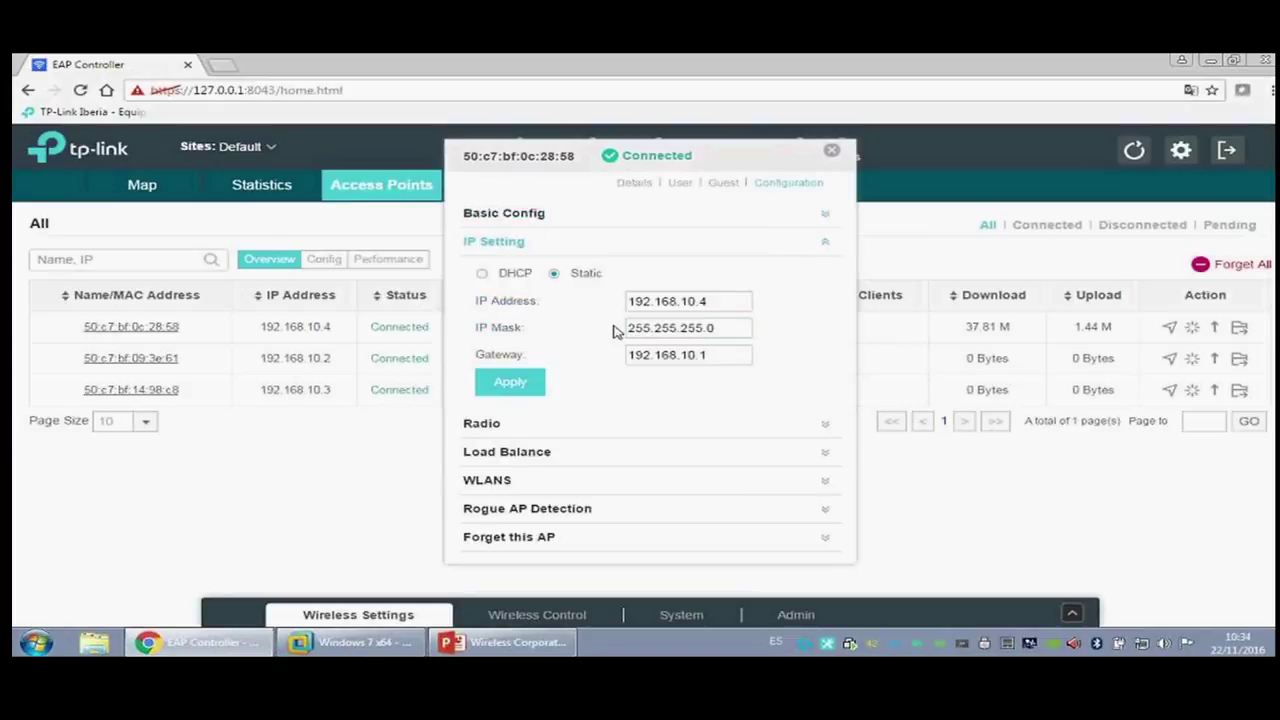
{"action": "left_click", "coordinate": [520, 428]}
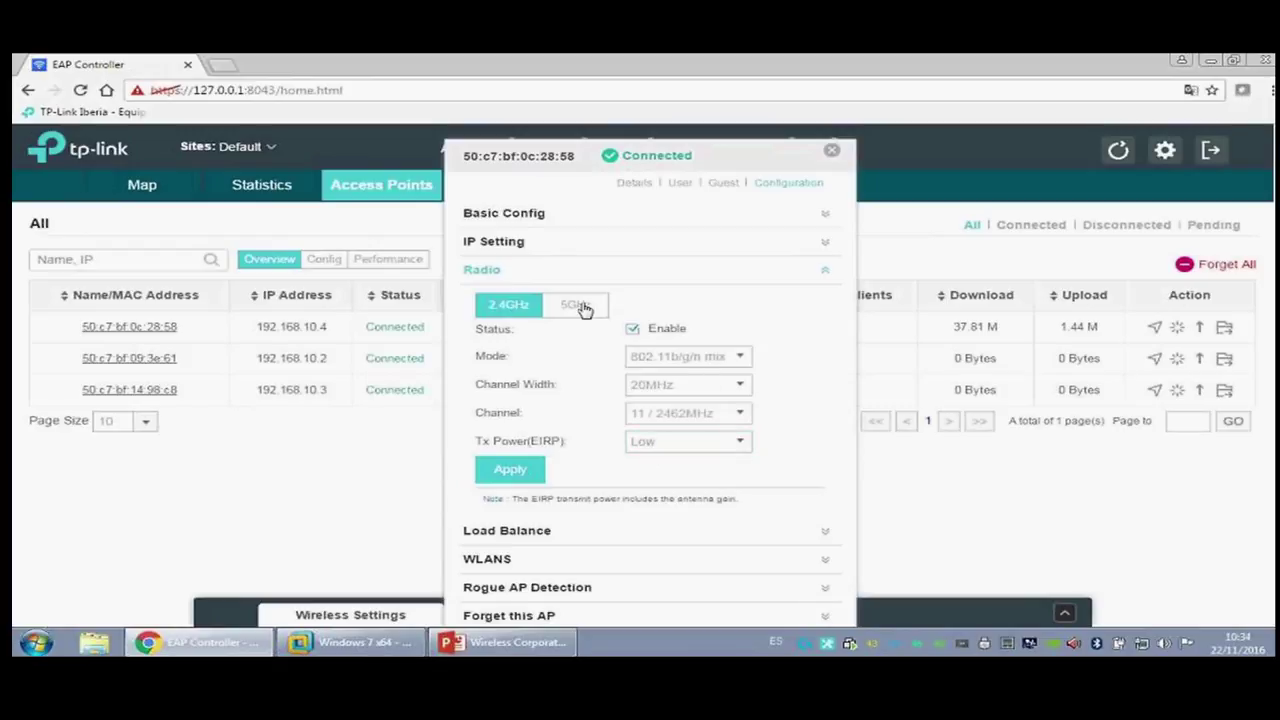
{"action": "left_click", "coordinate": [731, 391]}
{"action": "left_click", "coordinate": [731, 391]}
{"action": "left_click", "coordinate": [731, 441]}
{"action": "left_click", "coordinate": [777, 427]}
{"action": "left_click", "coordinate": [596, 310]}
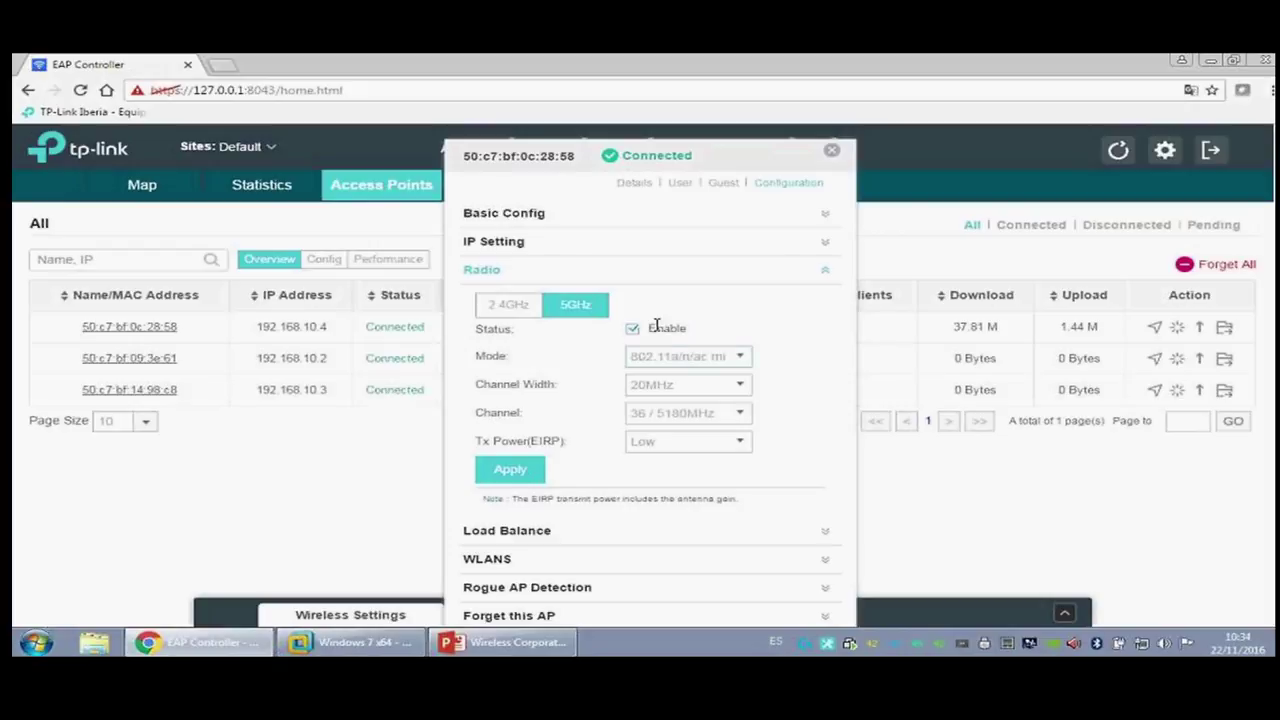
Step: In Load Balance, enable the 2.4GHz RSSI Threshold at -80, then clear it and disable it
{"action": "scroll", "coordinate": [580, 470], "scroll_direction": "down", "scroll_amount": 1}
{"action": "left_click", "coordinate": [541, 514]}
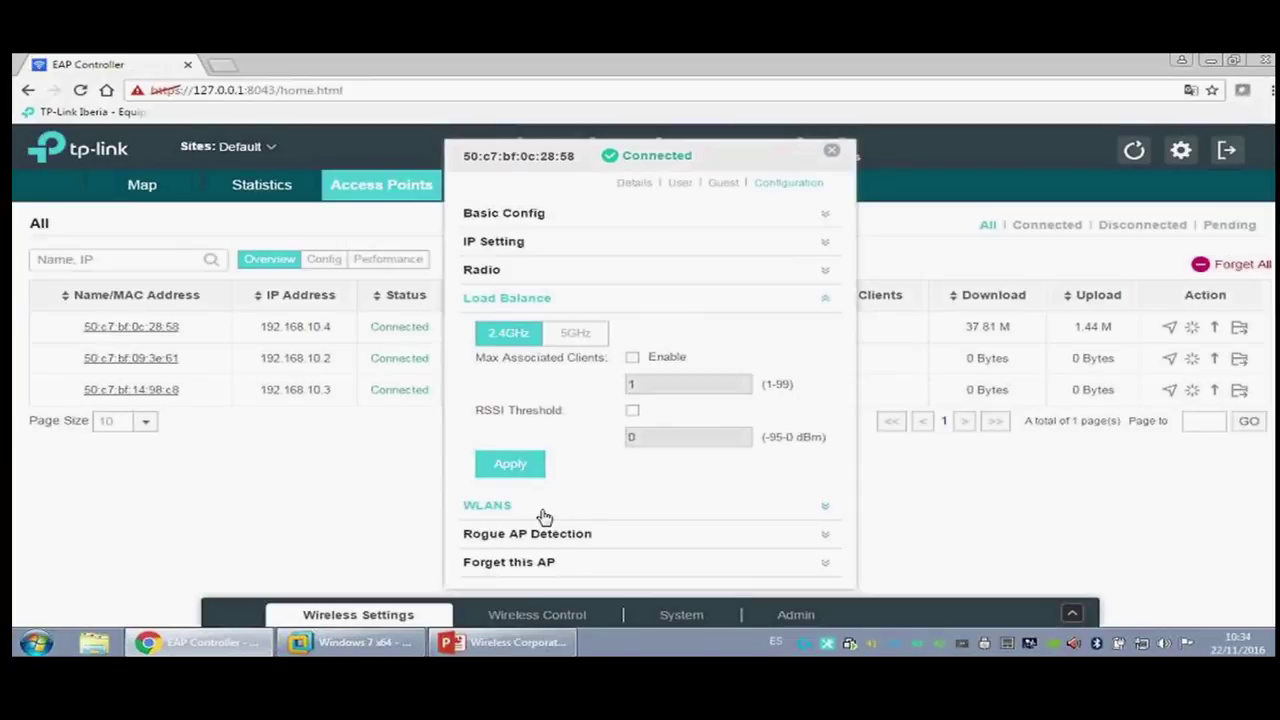
{"action": "left_click", "coordinate": [633, 411]}
{"action": "key", "text": "Tab"}
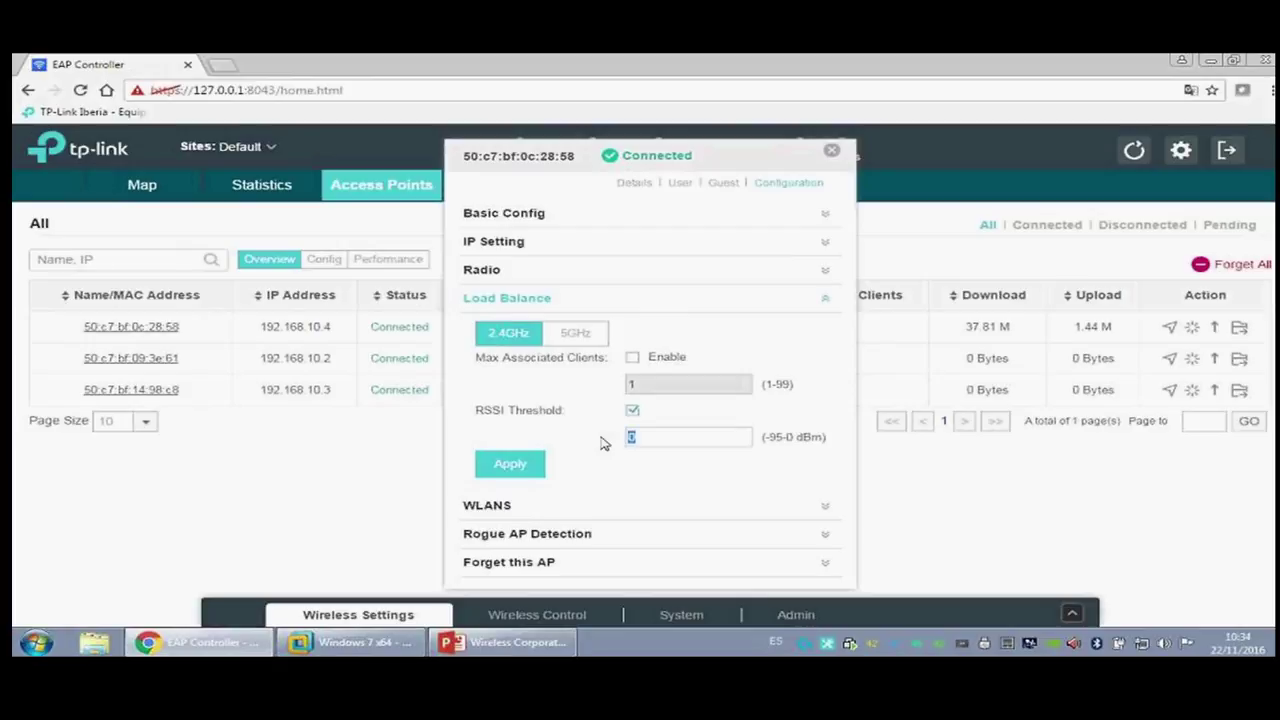
{"action": "type", "text": "-80"}
{"action": "left_click_drag", "start_coordinate": [652, 440], "coordinate": [626, 437]}
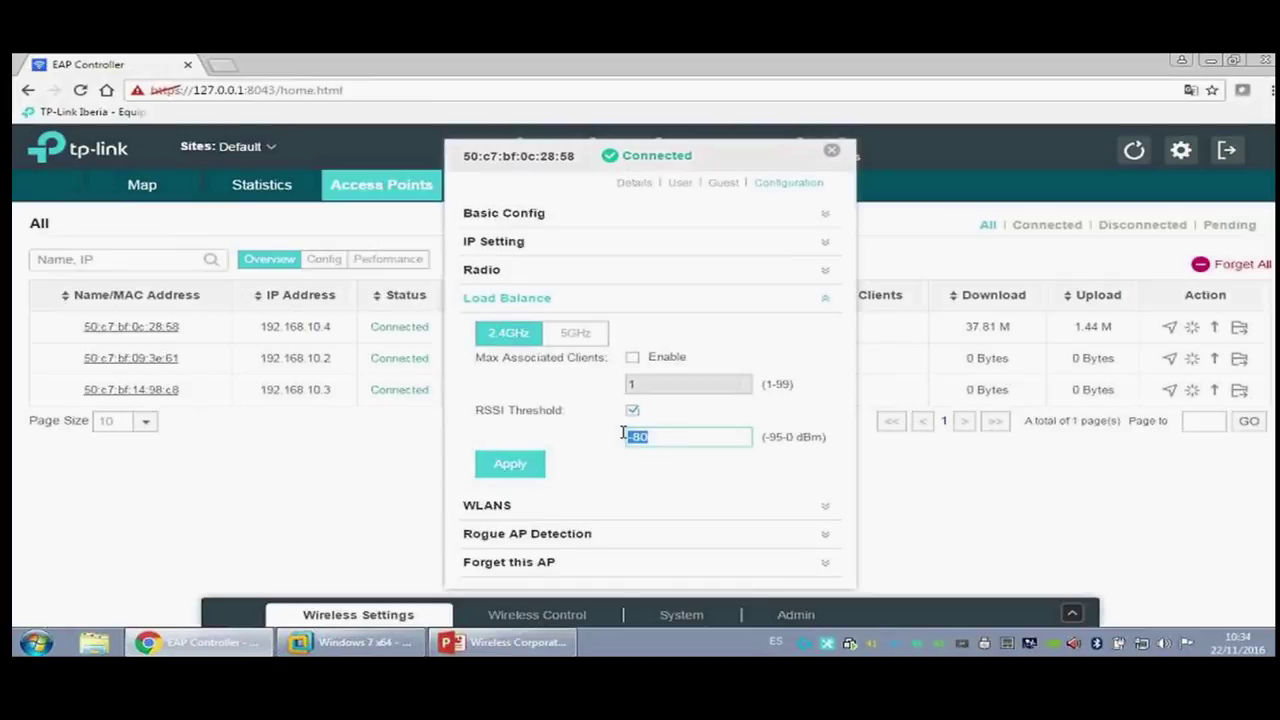
{"action": "key", "text": "BackSpace"}
{"action": "left_click", "coordinate": [632, 412]}
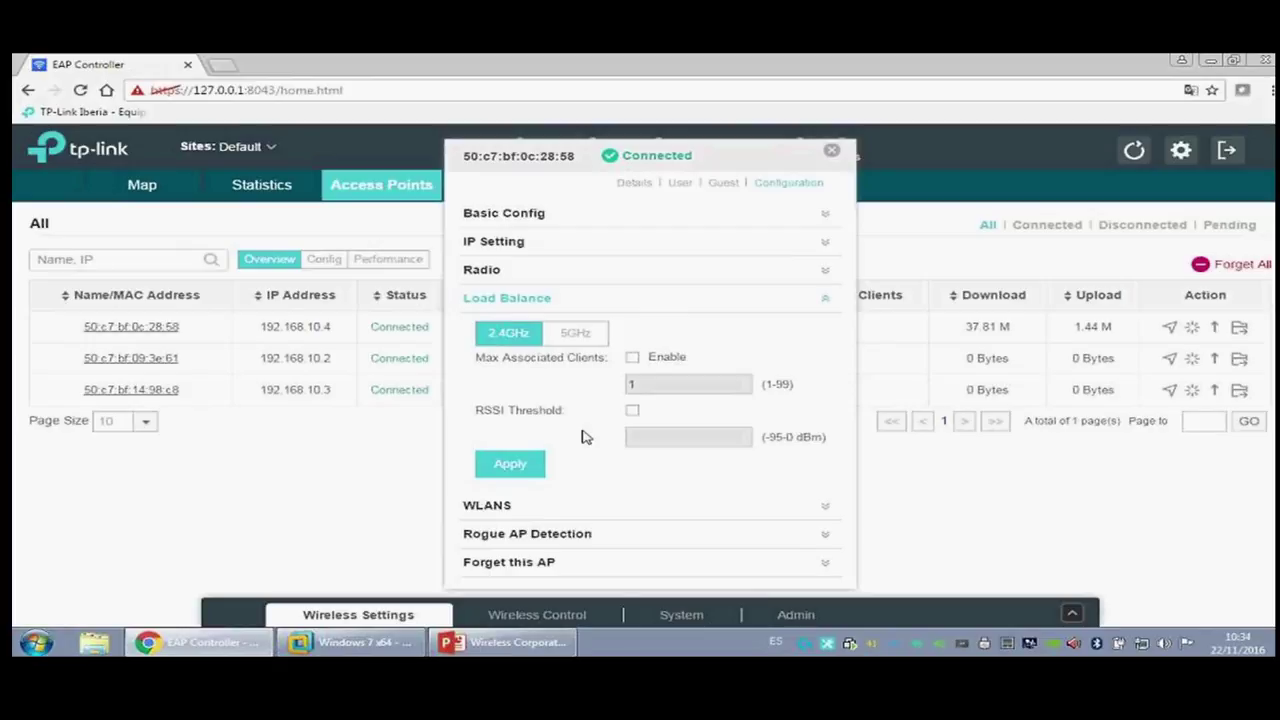
Step: Review the AP's WLAN settings, keeping the Default WLAN group
{"action": "left_click", "coordinate": [563, 508]}
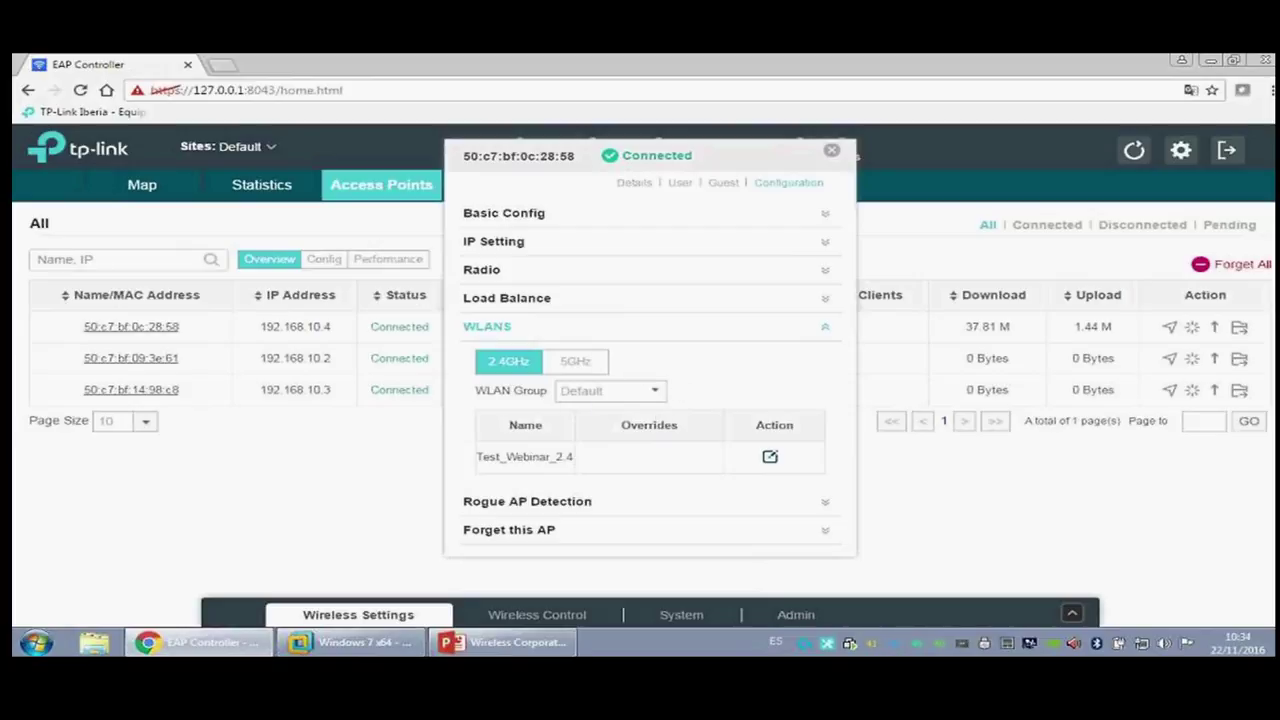
{"action": "left_click", "coordinate": [656, 392]}
{"action": "left_click", "coordinate": [658, 394]}
Step: Look over Rogue AP Detection, Forget this AP and Guest info, then close the AP window
{"action": "left_click", "coordinate": [610, 501]}
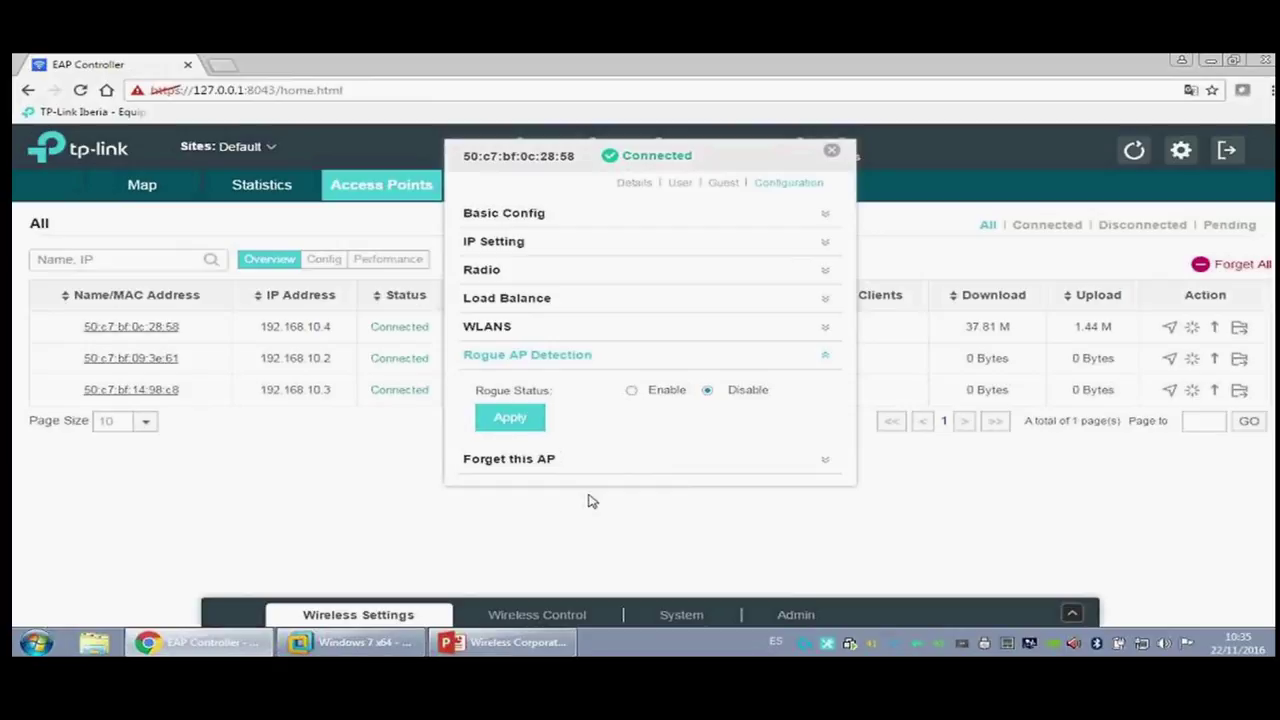
{"action": "left_click", "coordinate": [560, 458]}
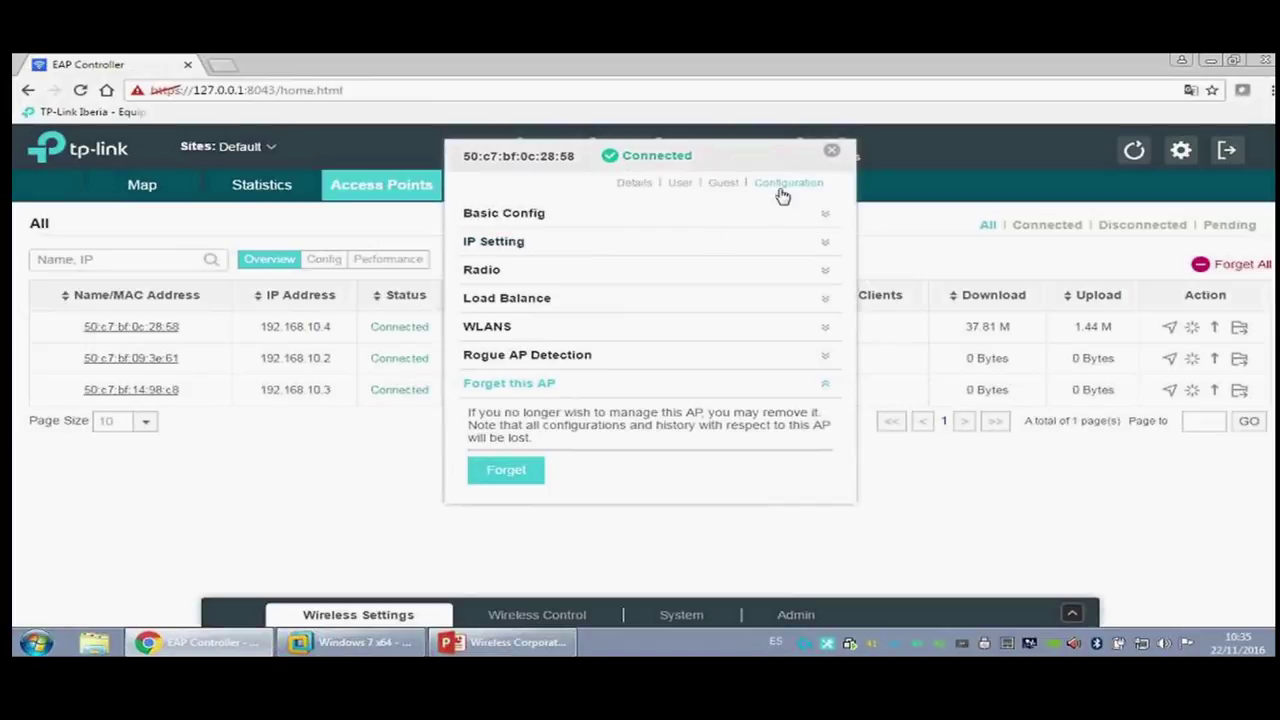
{"action": "left_click", "coordinate": [726, 185]}
{"action": "left_click", "coordinate": [831, 150]}
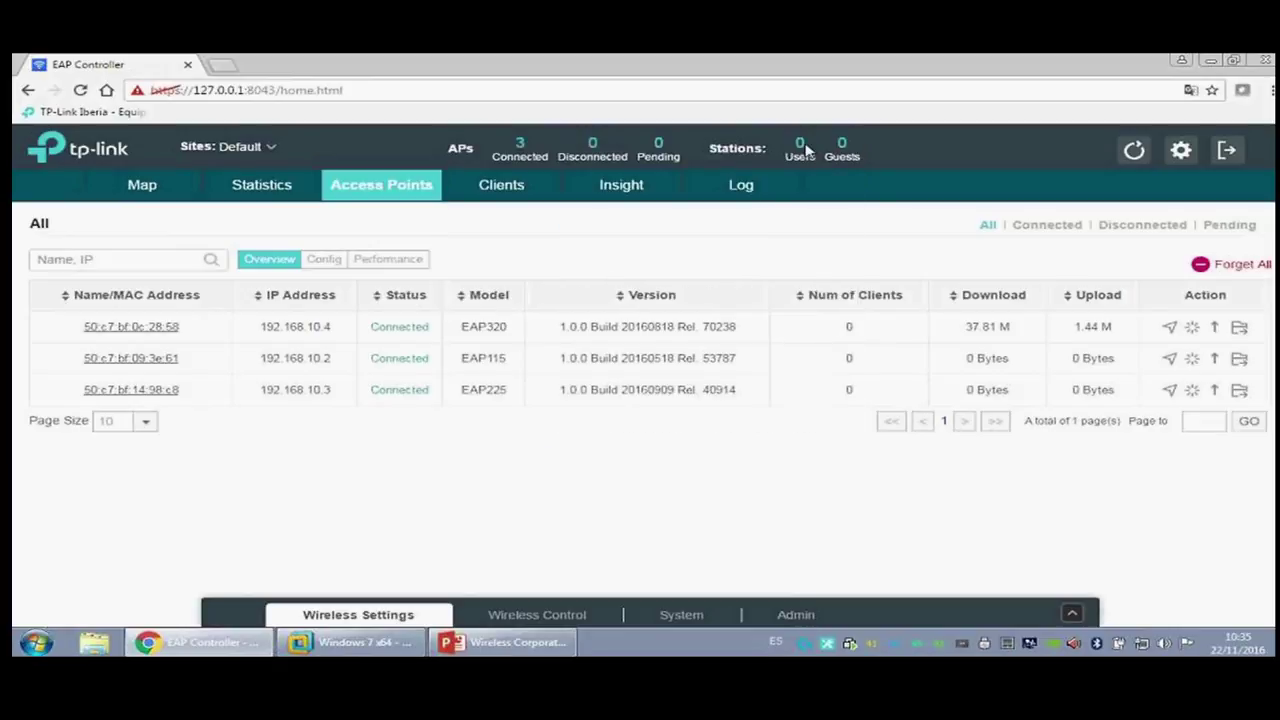
Step: Show the Clients page filtered to Guests, then to Users, both with no entries
{"action": "left_click", "coordinate": [512, 193]}
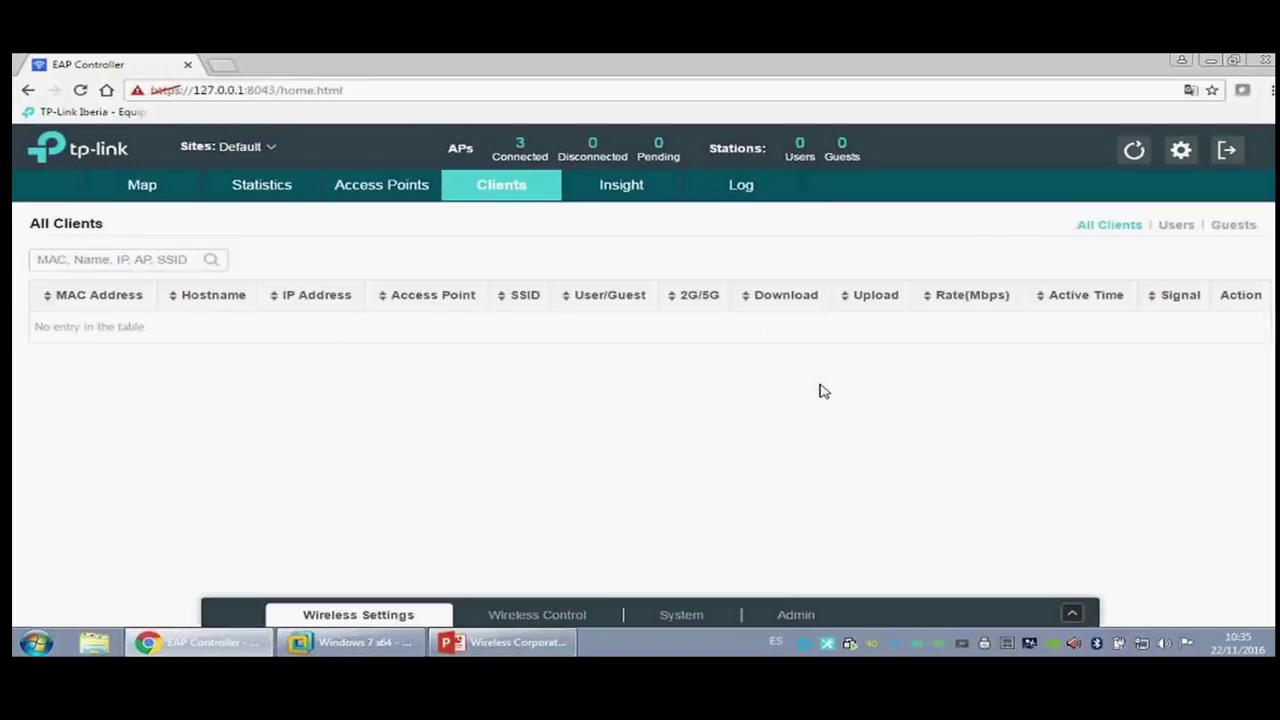
{"action": "left_click", "coordinate": [1236, 228]}
{"action": "left_click", "coordinate": [1185, 232]}
{"action": "left_click", "coordinate": [620, 190]}
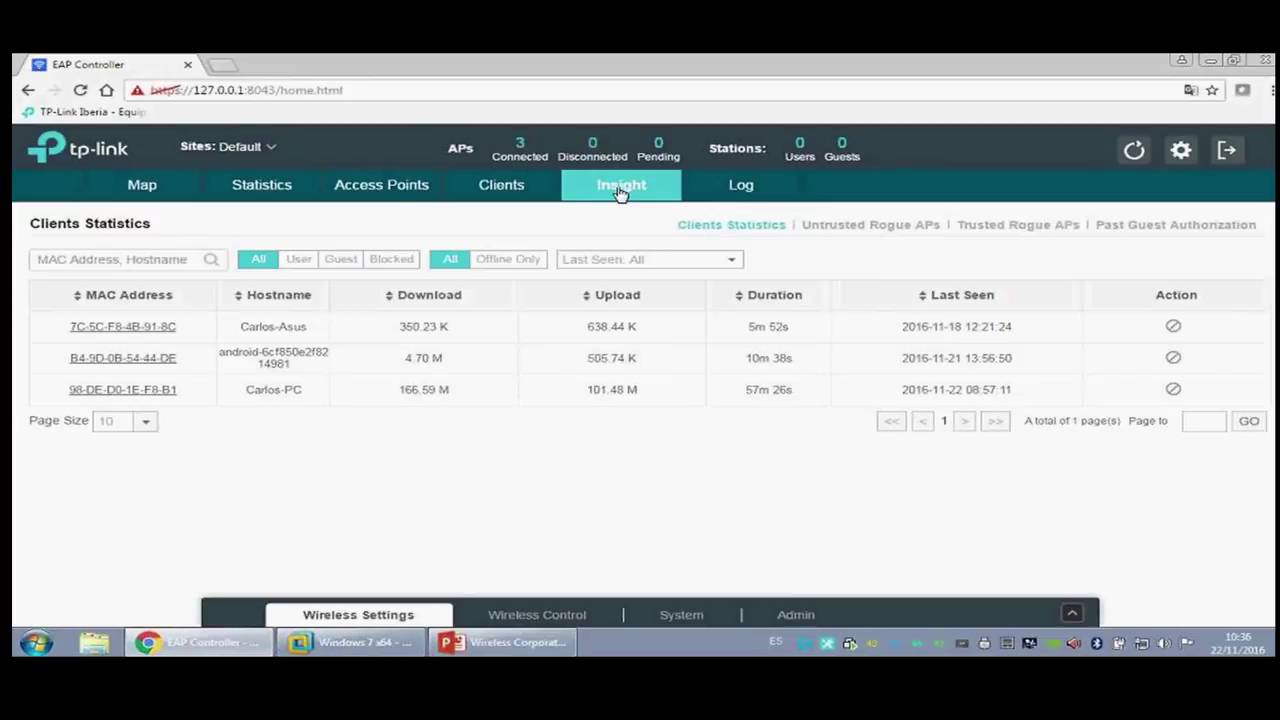
Step: In Insight, set Last Seen to 30 days and try the Users, Guests and Blocked client filters
{"action": "left_click", "coordinate": [628, 260]}
{"action": "left_click", "coordinate": [632, 260]}
{"action": "left_click", "coordinate": [638, 259]}
{"action": "left_click", "coordinate": [608, 296]}
{"action": "left_click", "coordinate": [645, 260]}
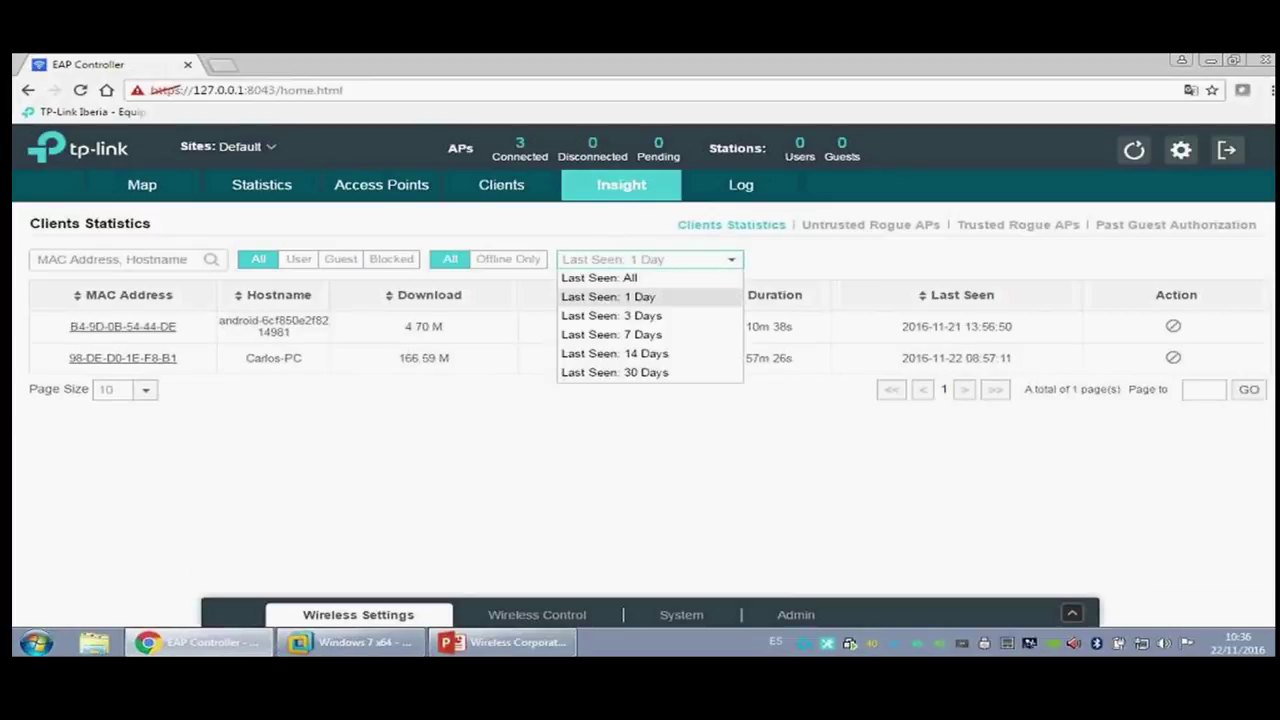
{"action": "left_click", "coordinate": [660, 373]}
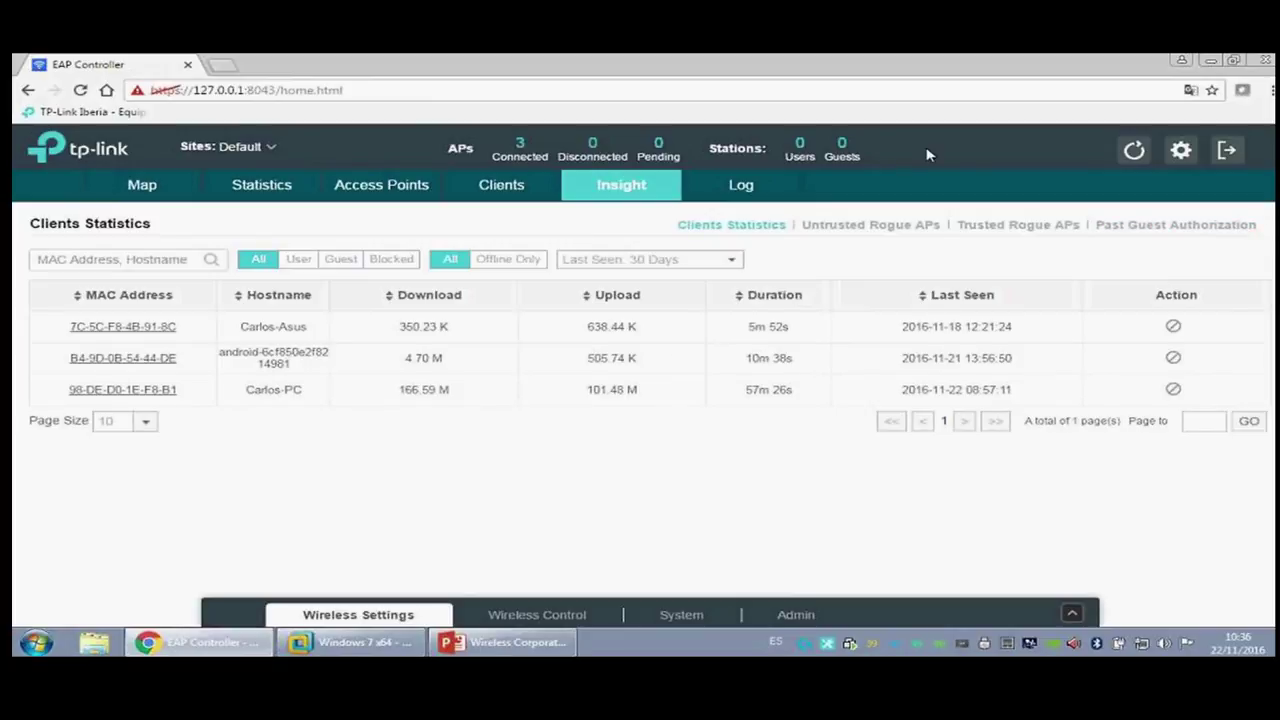
{"action": "left_click", "coordinate": [303, 264]}
{"action": "left_click", "coordinate": [340, 262]}
{"action": "left_click", "coordinate": [378, 268]}
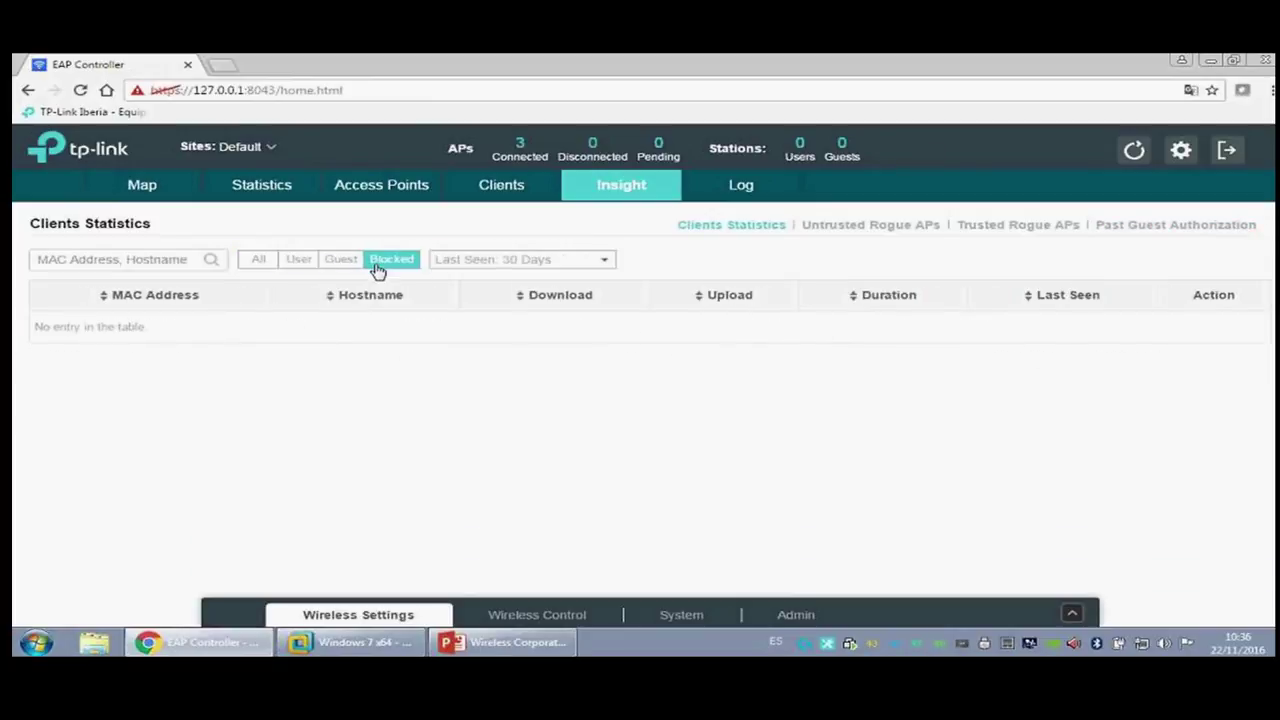
Step: Compare the untrusted and trusted rogue access point lists
{"action": "left_click", "coordinate": [735, 189]}
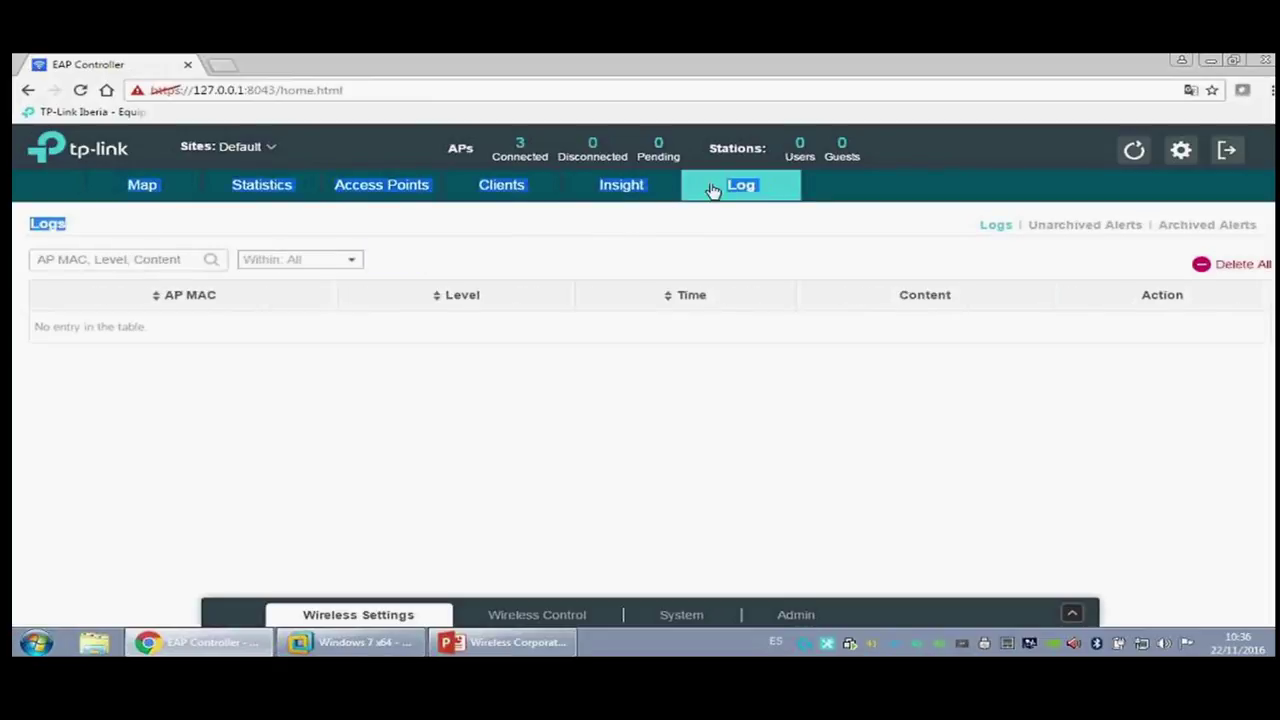
{"action": "left_click", "coordinate": [646, 192]}
{"action": "left_click", "coordinate": [1003, 229]}
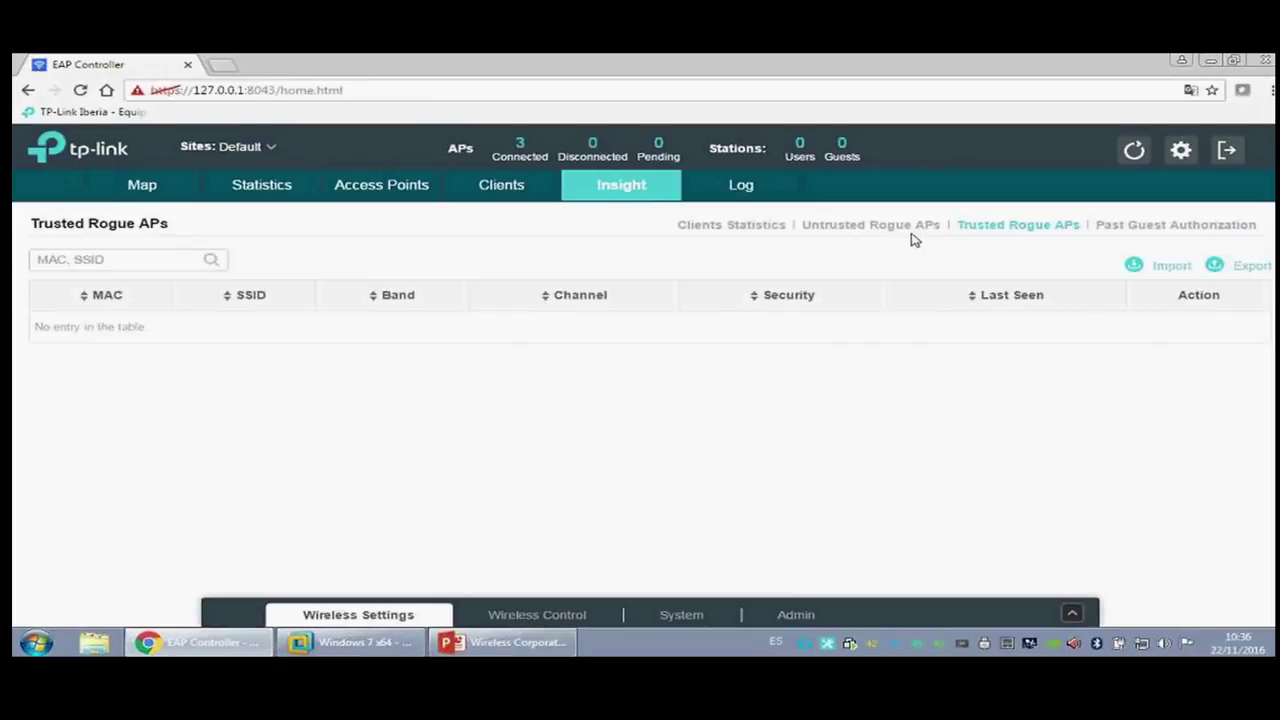
{"action": "left_click", "coordinate": [922, 230]}
{"action": "left_click", "coordinate": [960, 230]}
{"action": "left_click", "coordinate": [857, 232]}
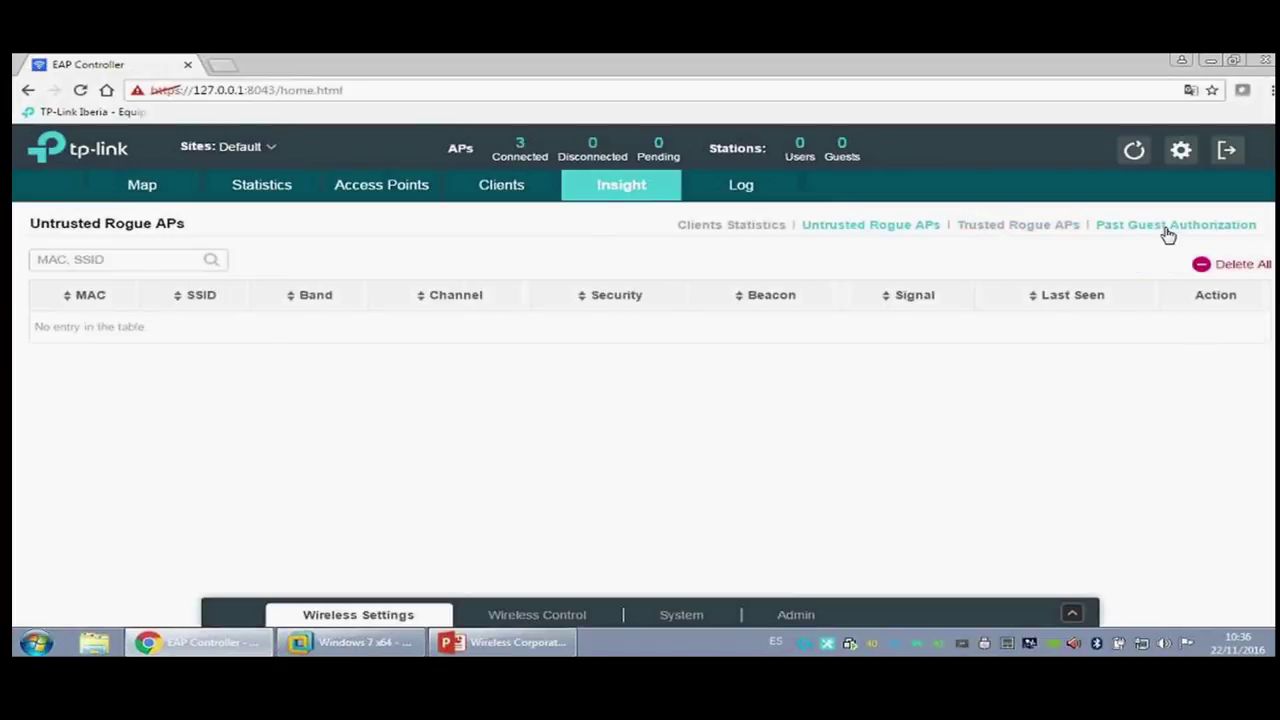
{"action": "left_click", "coordinate": [1005, 225]}
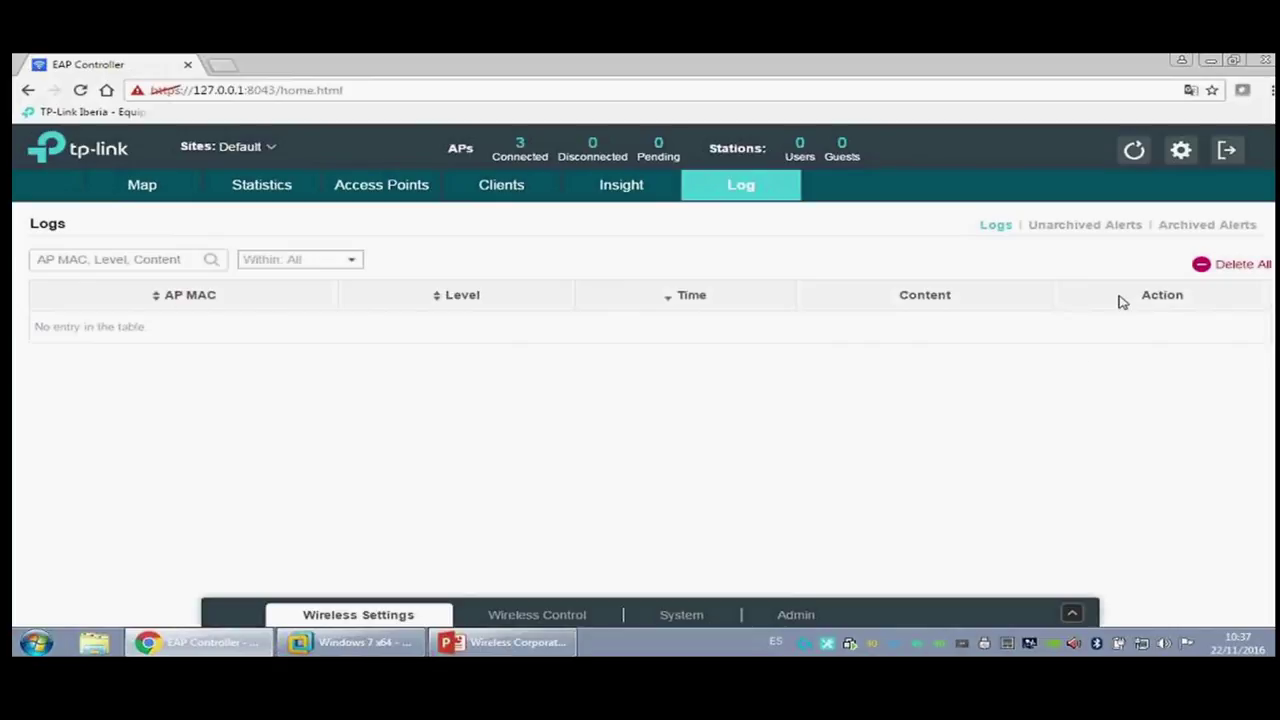
Step: Check the Log's Unarchived Alerts and Archived Alerts, both empty
{"action": "left_click", "coordinate": [1078, 232]}
{"action": "left_click", "coordinate": [1005, 228]}
{"action": "left_click", "coordinate": [1066, 232]}
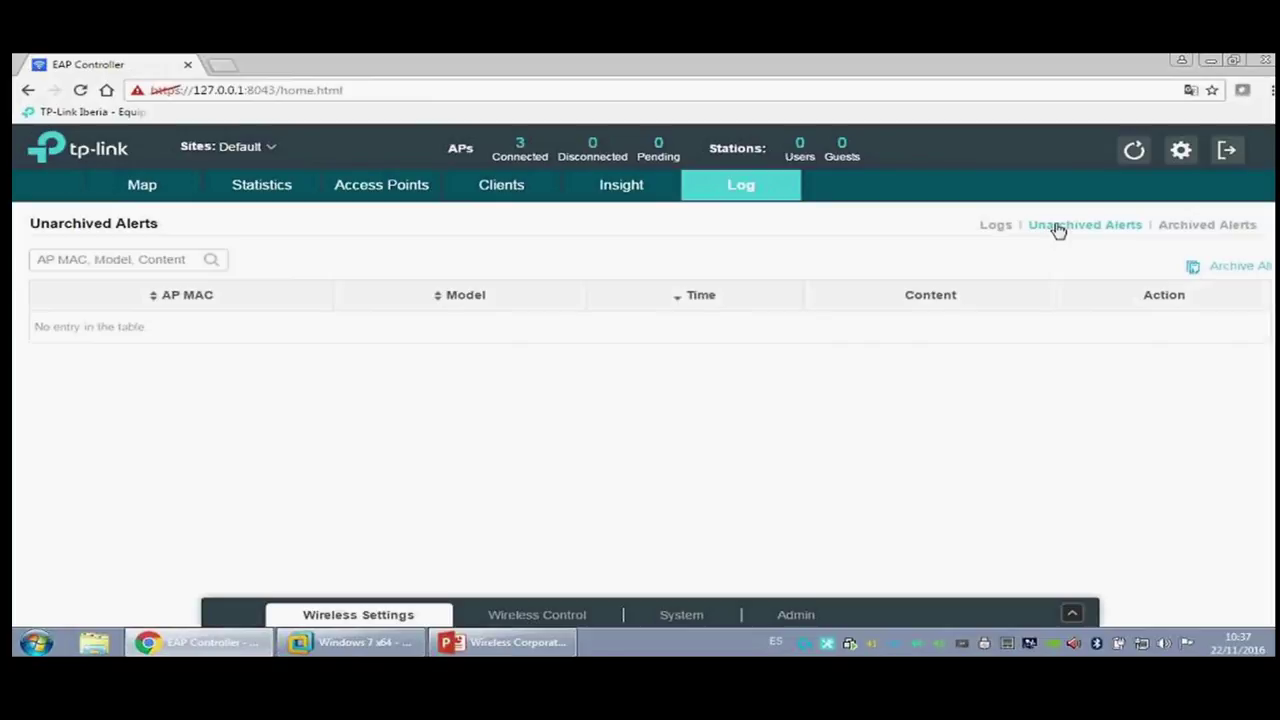
{"action": "left_click", "coordinate": [1192, 230]}
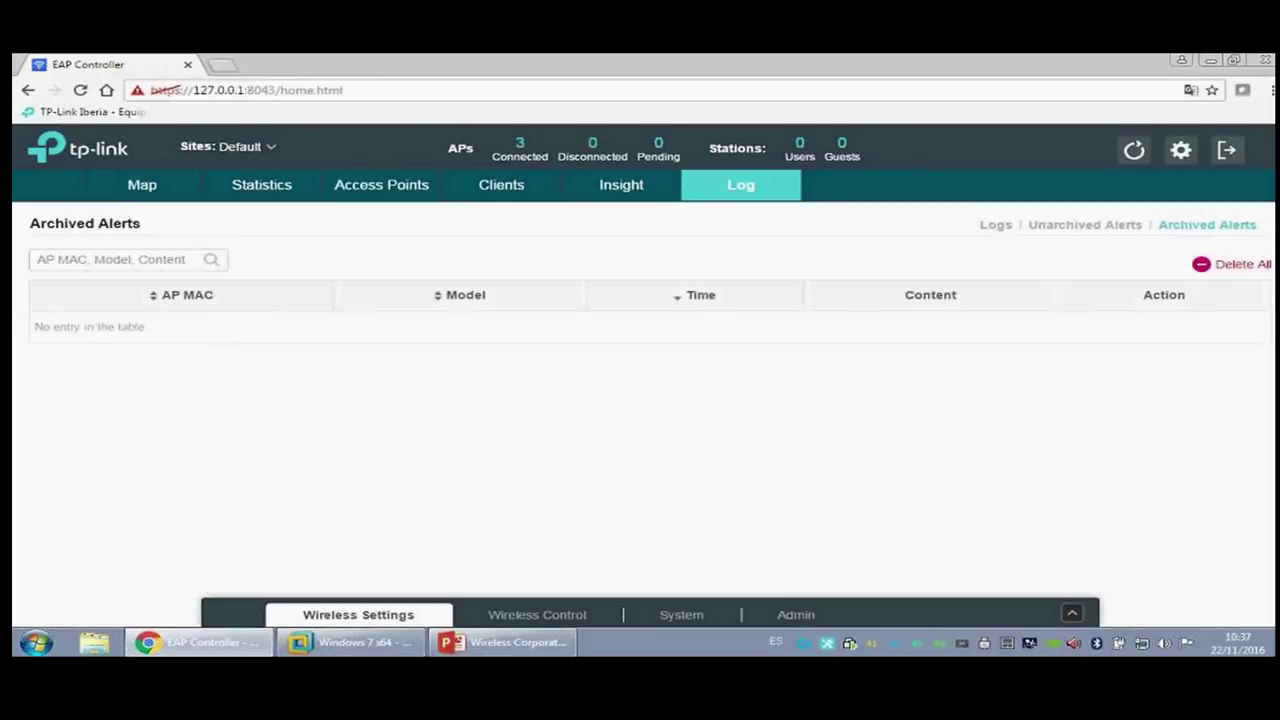
{"action": "left_click", "coordinate": [411, 618]}
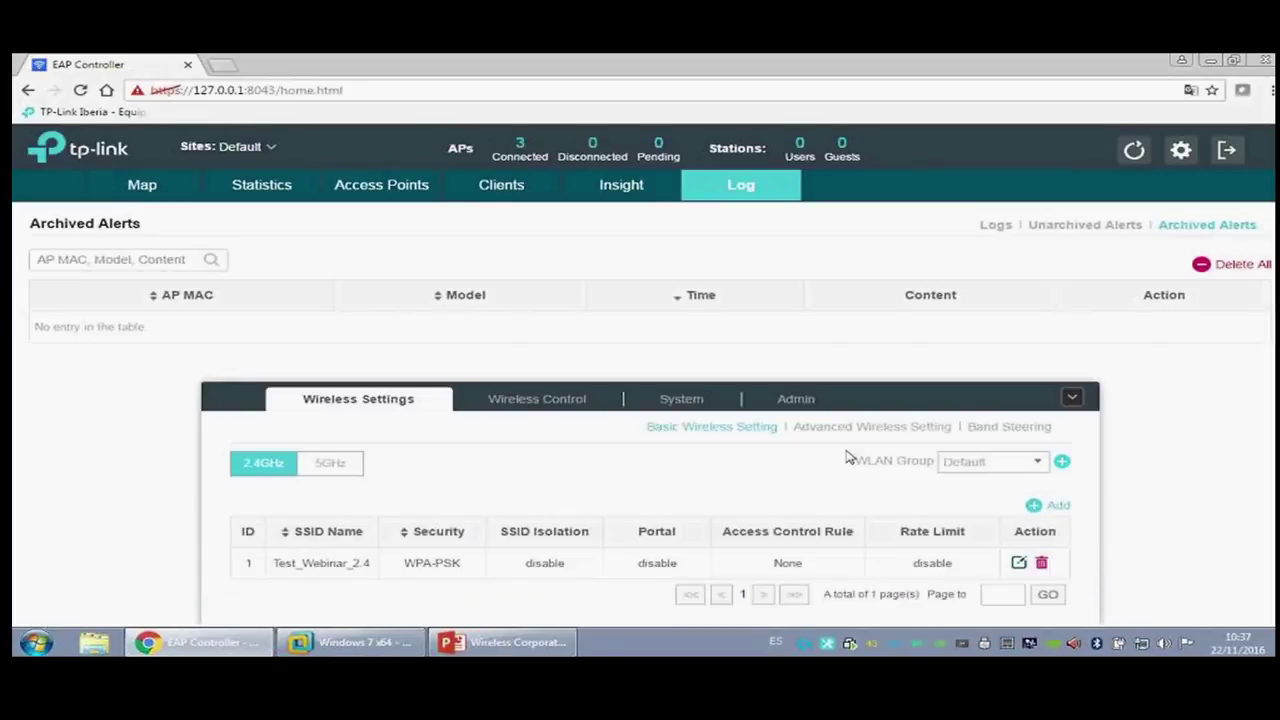
Step: Browse WLAN groups without adding one, compare 5GHz and 2.4GHz networks, and edit Test_Webinar_2.4
{"action": "left_click", "coordinate": [1030, 468]}
{"action": "left_click", "coordinate": [1062, 461]}
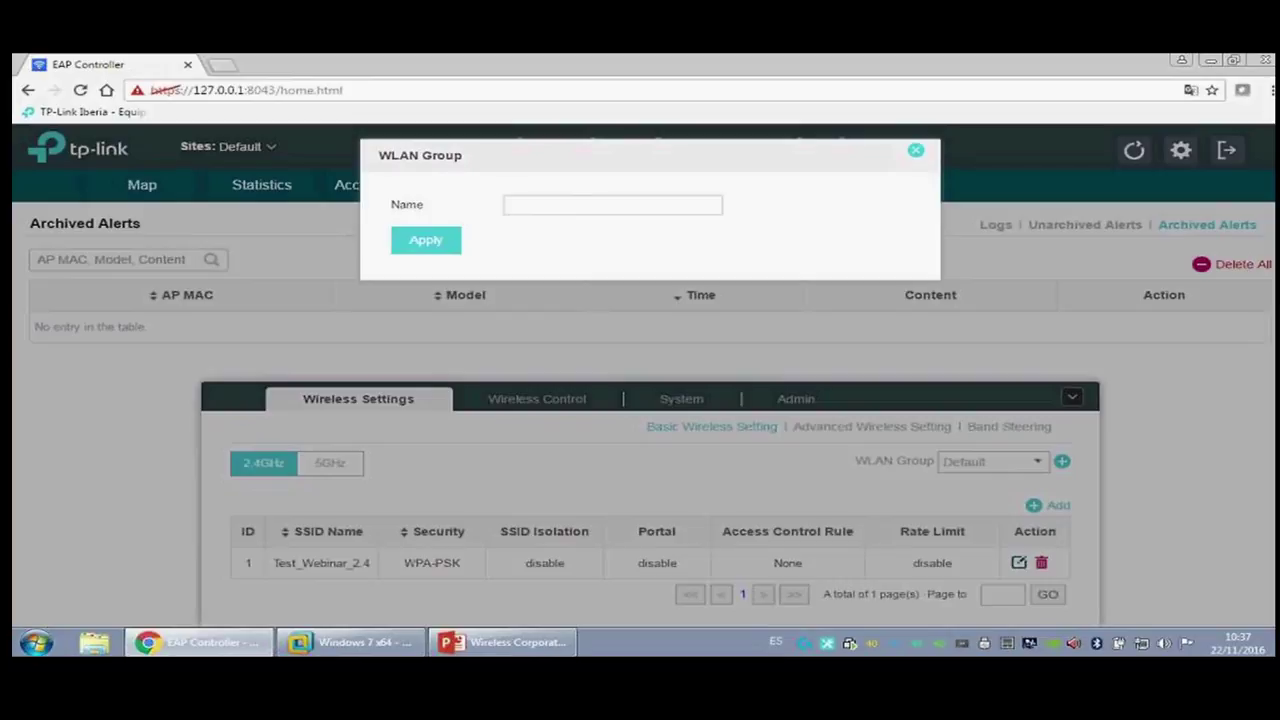
{"action": "left_click", "coordinate": [916, 150]}
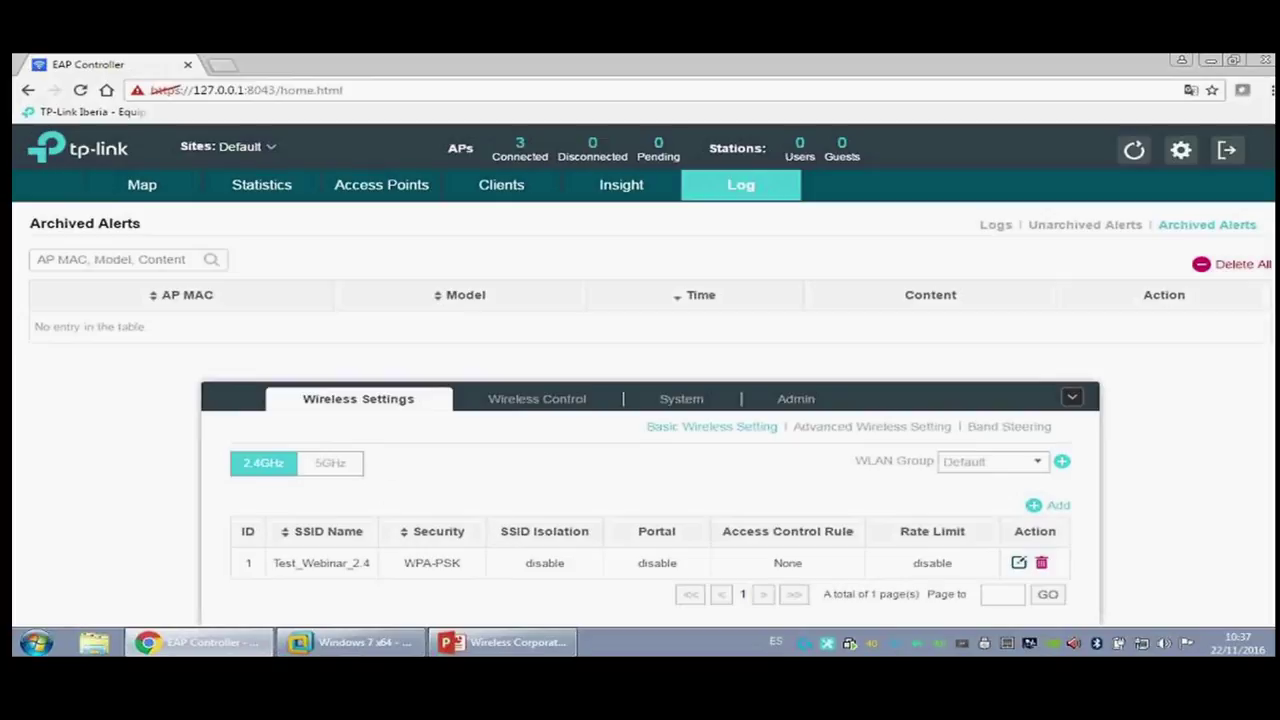
{"action": "left_click", "coordinate": [336, 466]}
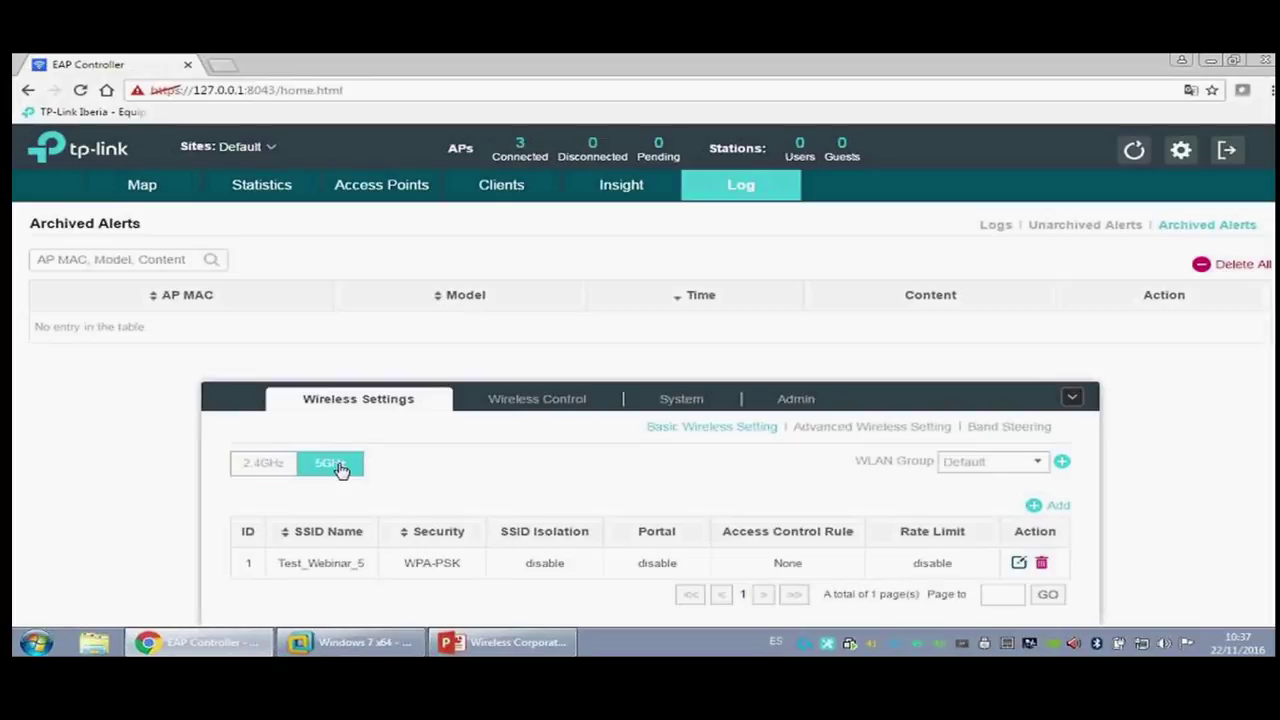
{"action": "left_click", "coordinate": [268, 475]}
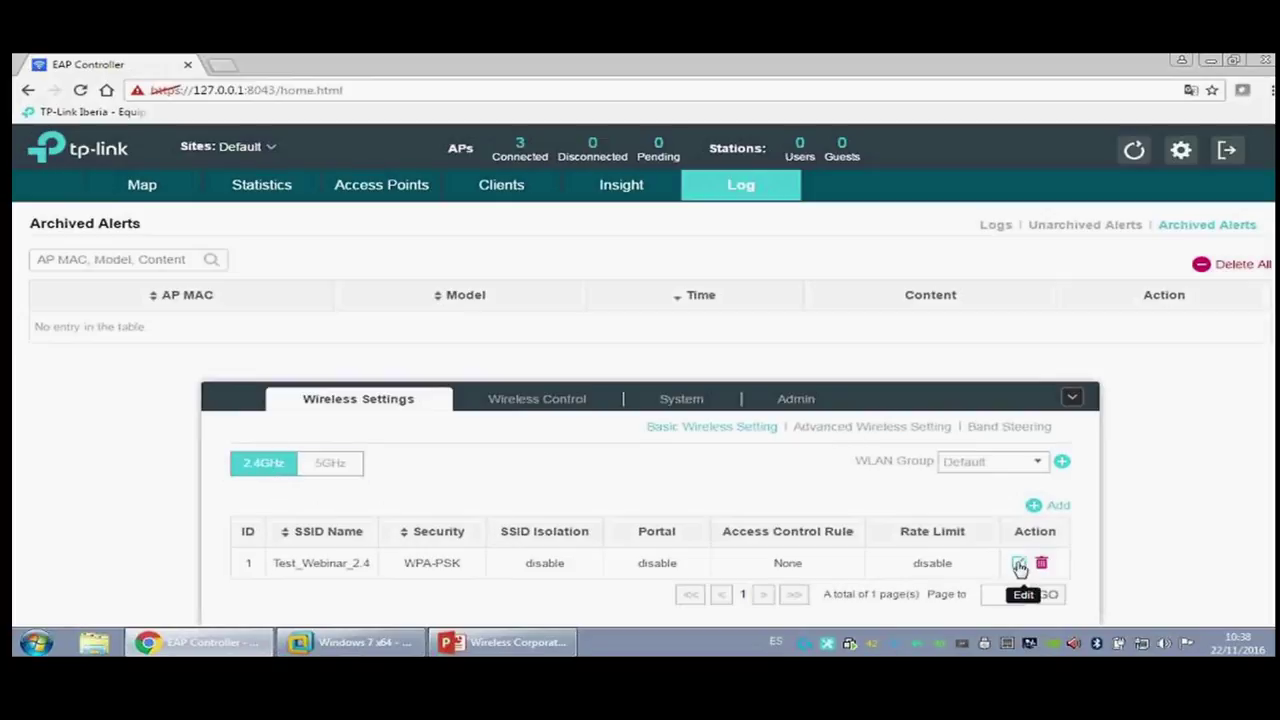
{"action": "left_click", "coordinate": [1019, 563]}
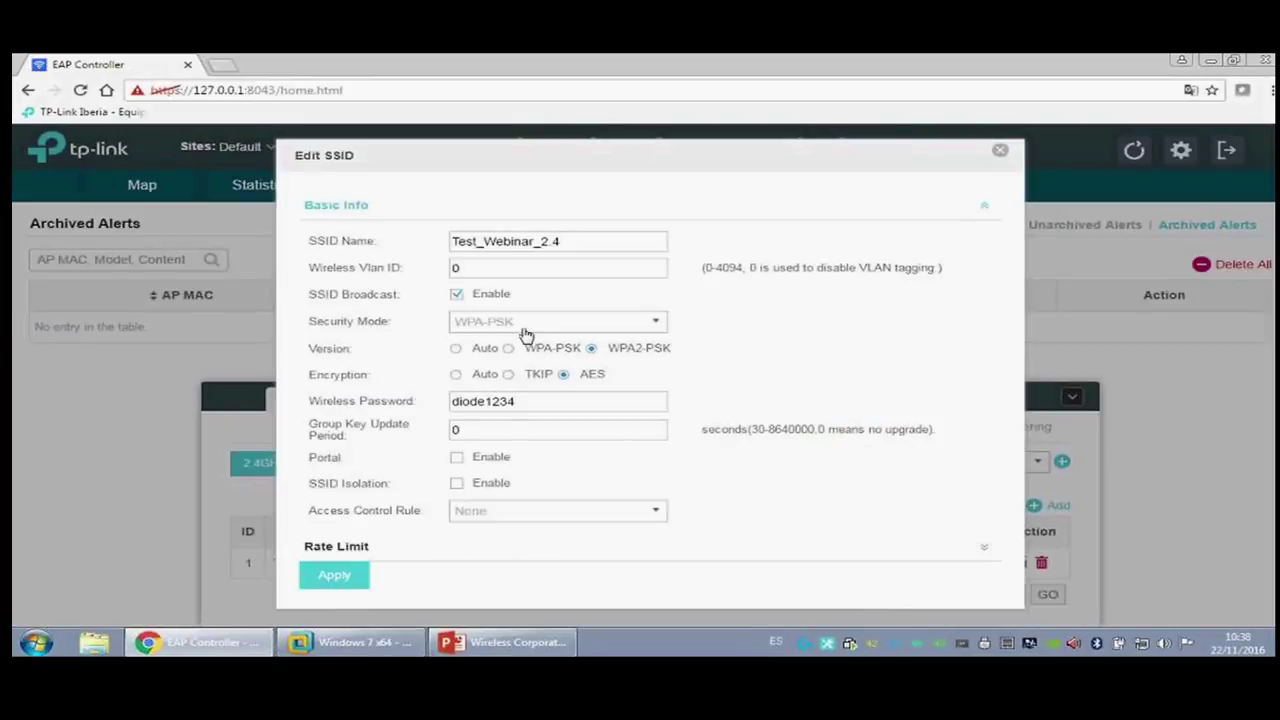
Step: Inspect the SSID's VLAN ID and password fields, leaving the access control rule as None
{"action": "double_click", "coordinate": [455, 268]}
{"action": "double_click", "coordinate": [589, 400]}
{"action": "left_click", "coordinate": [589, 400]}
{"action": "left_click", "coordinate": [557, 513]}
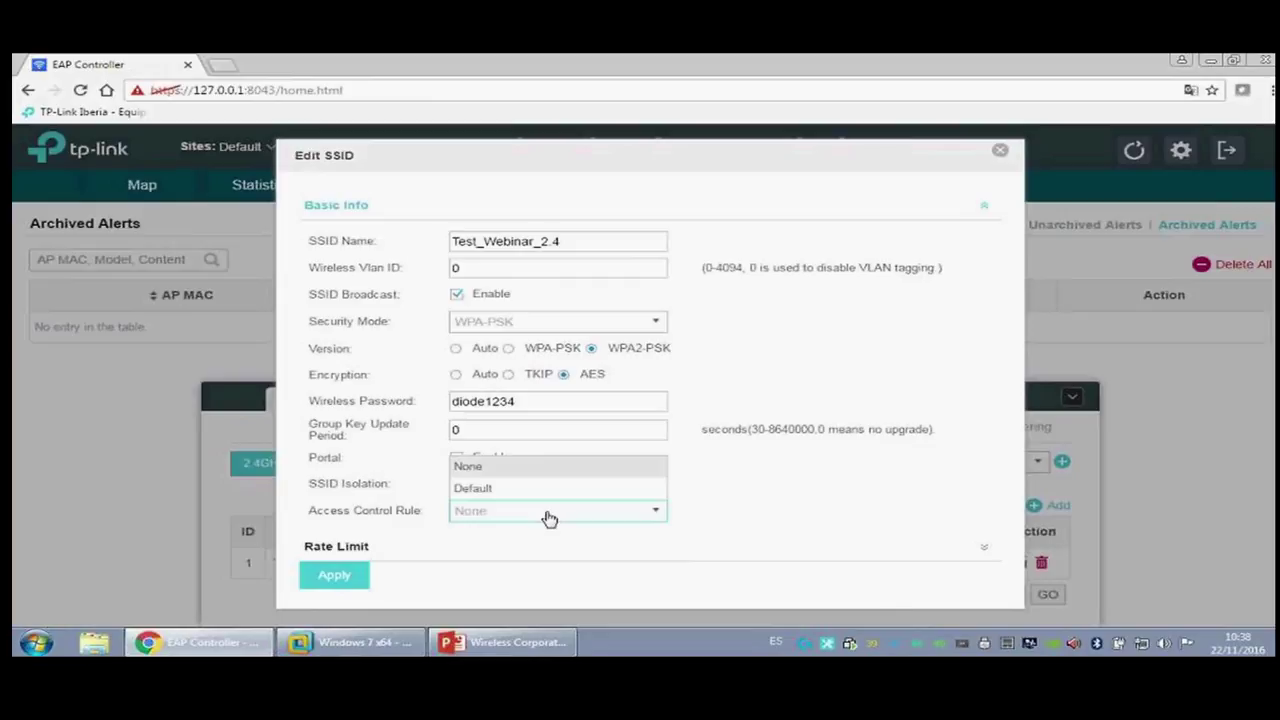
{"action": "left_click", "coordinate": [510, 512]}
{"action": "left_click", "coordinate": [488, 517]}
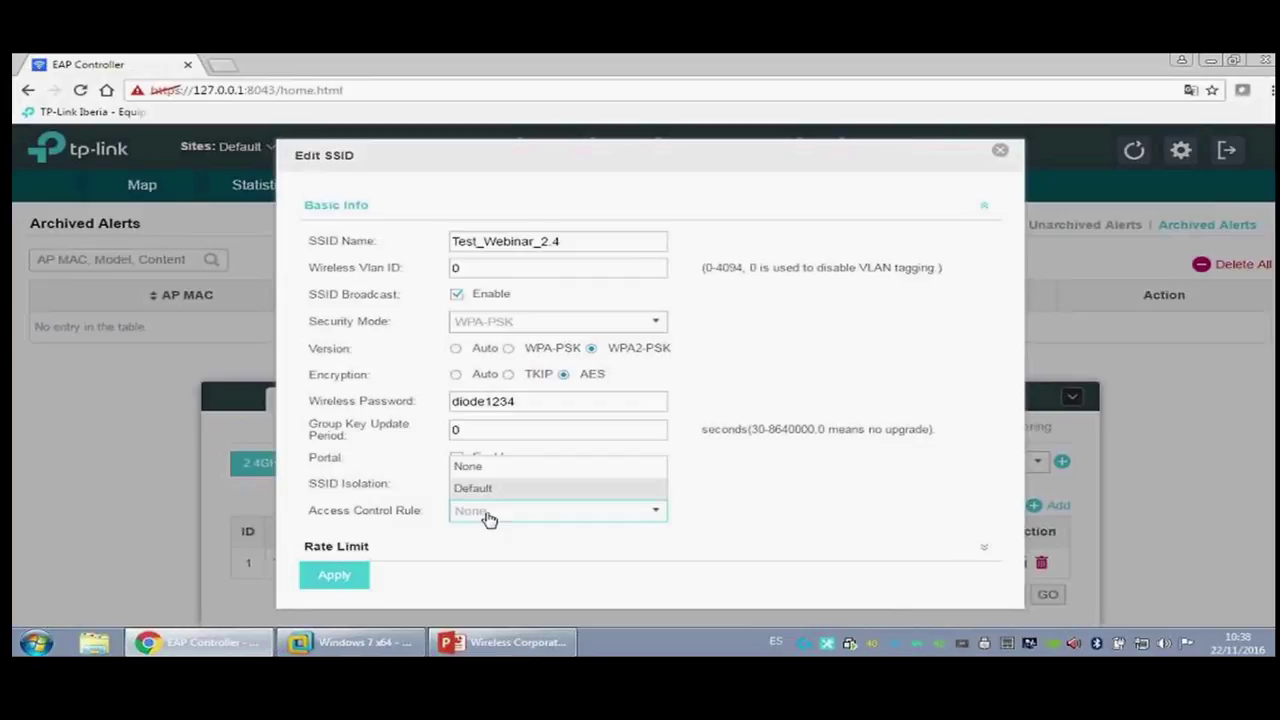
{"action": "left_click", "coordinate": [491, 517]}
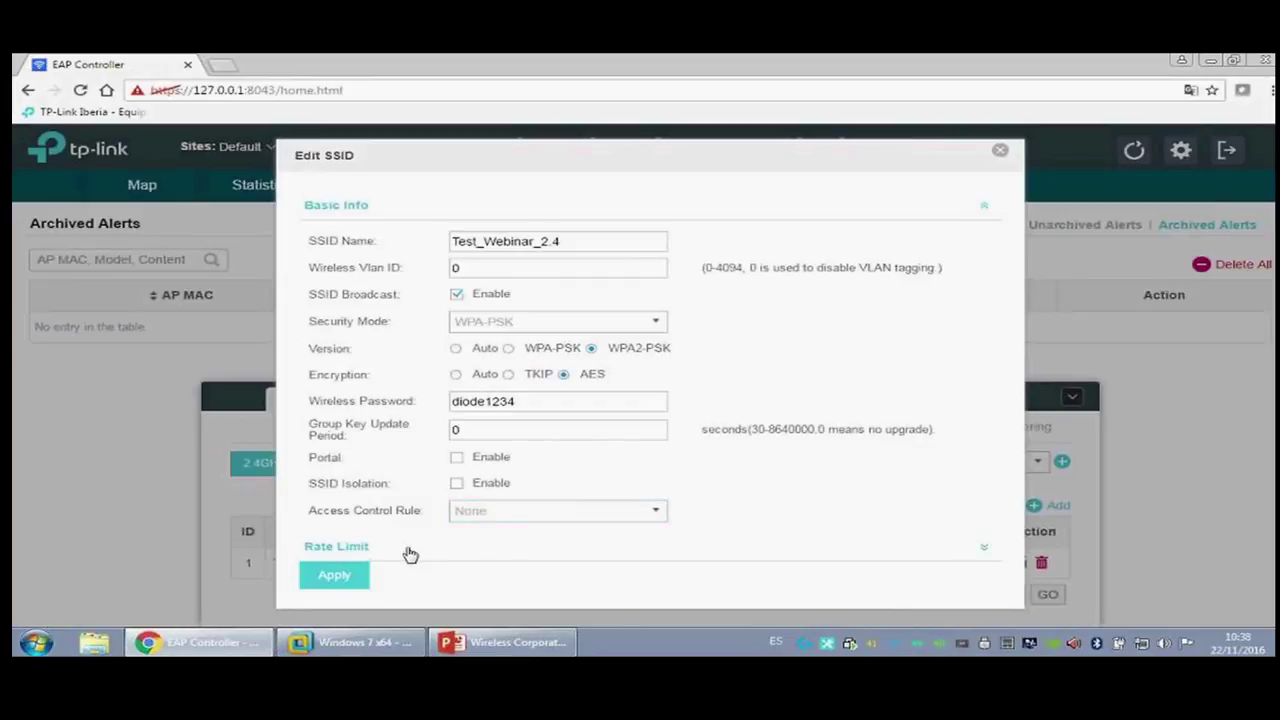
Step: Expand Rate Limit, then close Test_Webinar_2.4's Edit SSID dialog without applying changes
{"action": "left_click", "coordinate": [372, 556]}
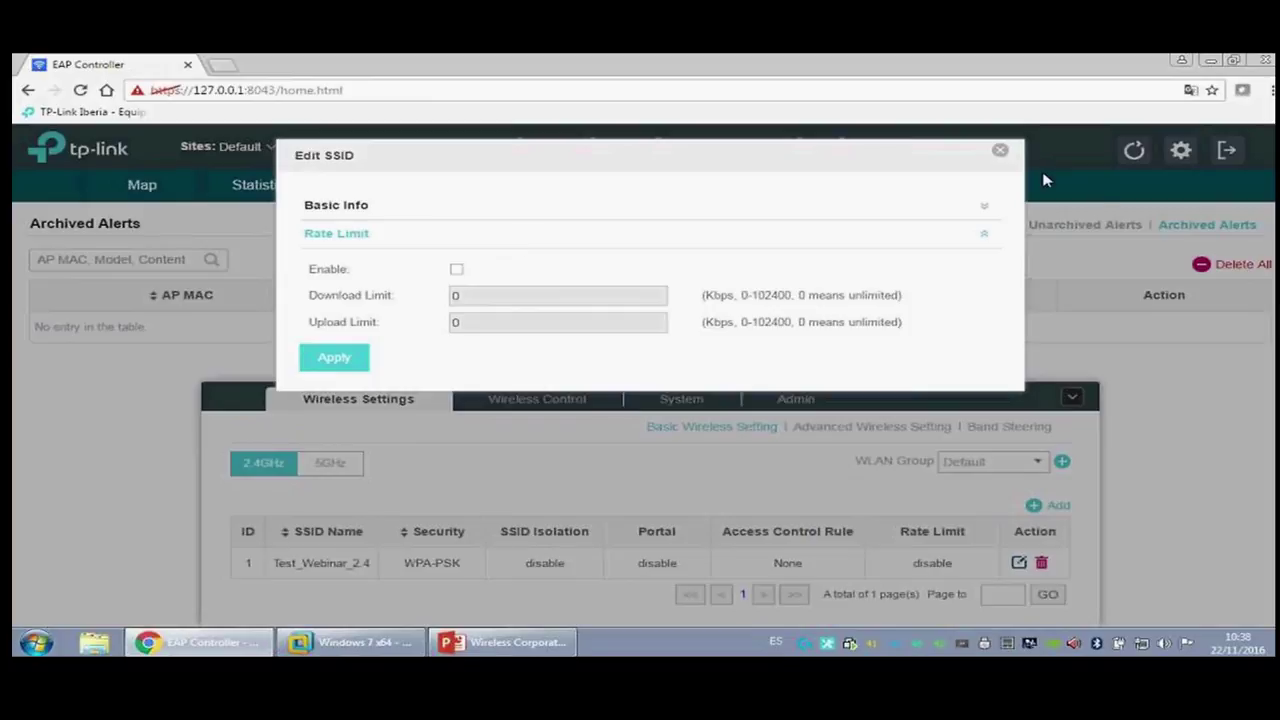
{"action": "left_click", "coordinate": [1000, 152]}
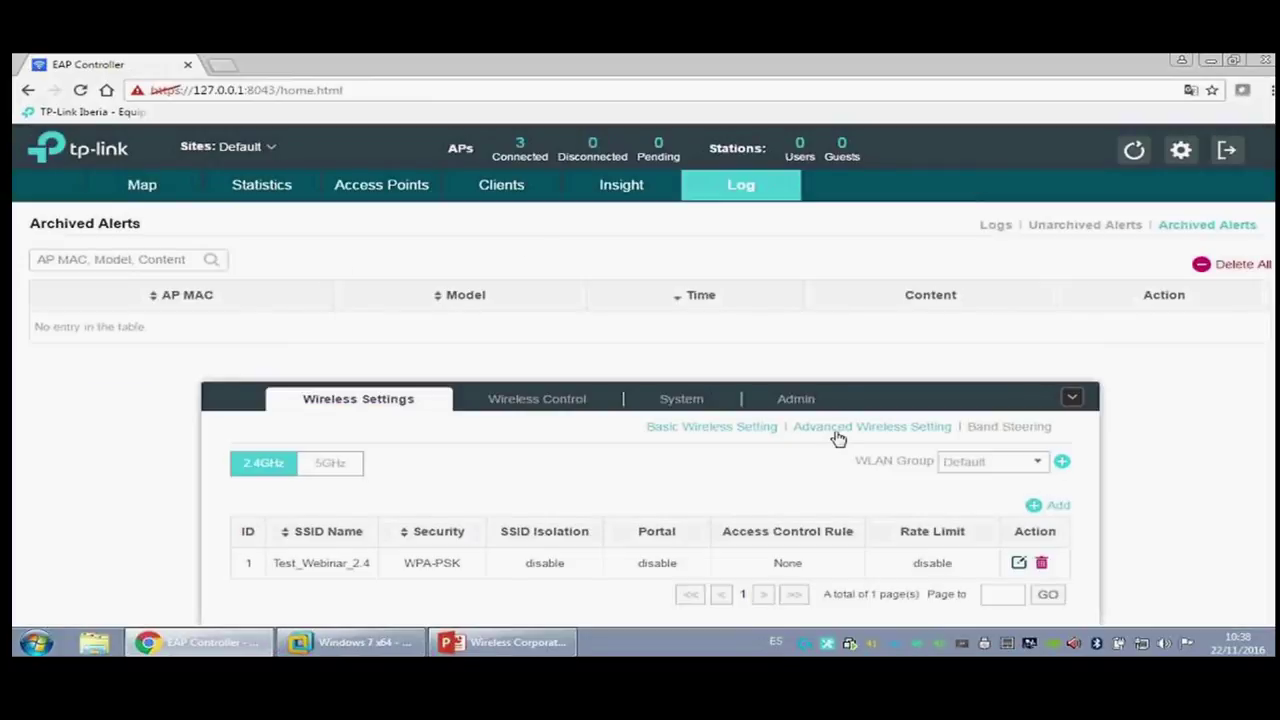
{"action": "left_click", "coordinate": [838, 428]}
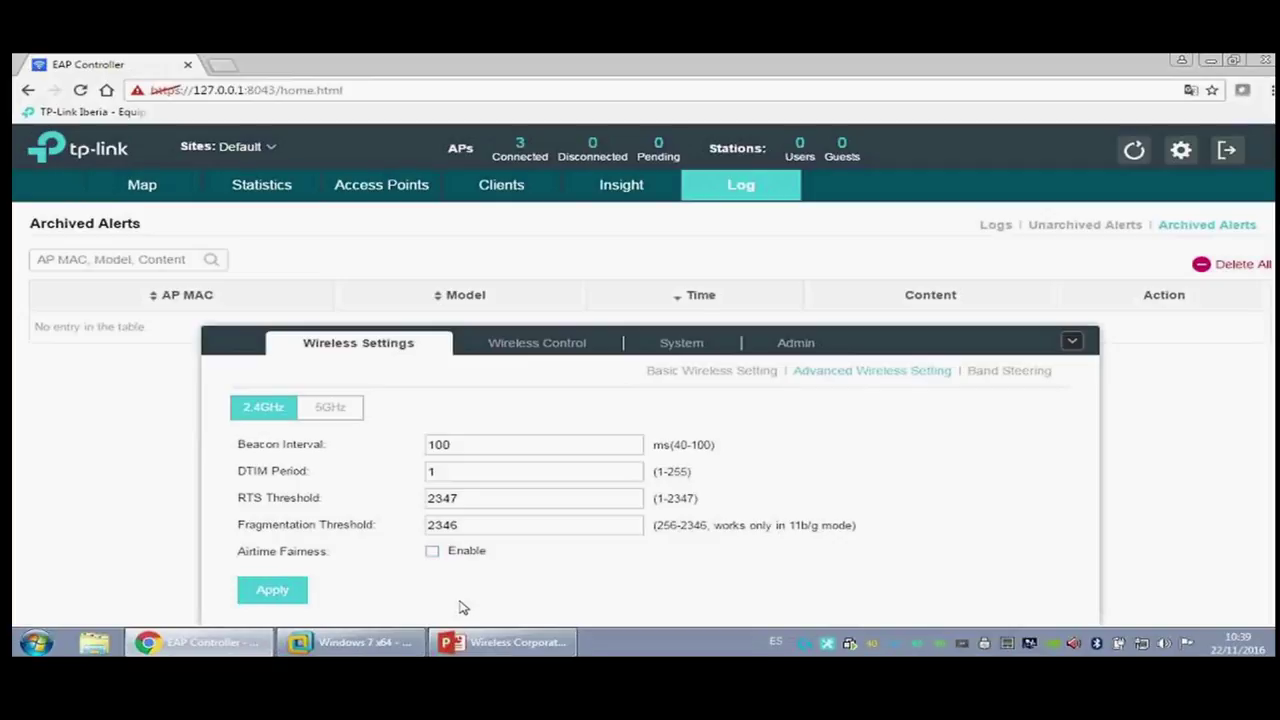
Step: Show Band Steering settings: disabled, thresholds 20 and 4, max failures 10
{"action": "left_click", "coordinate": [986, 370]}
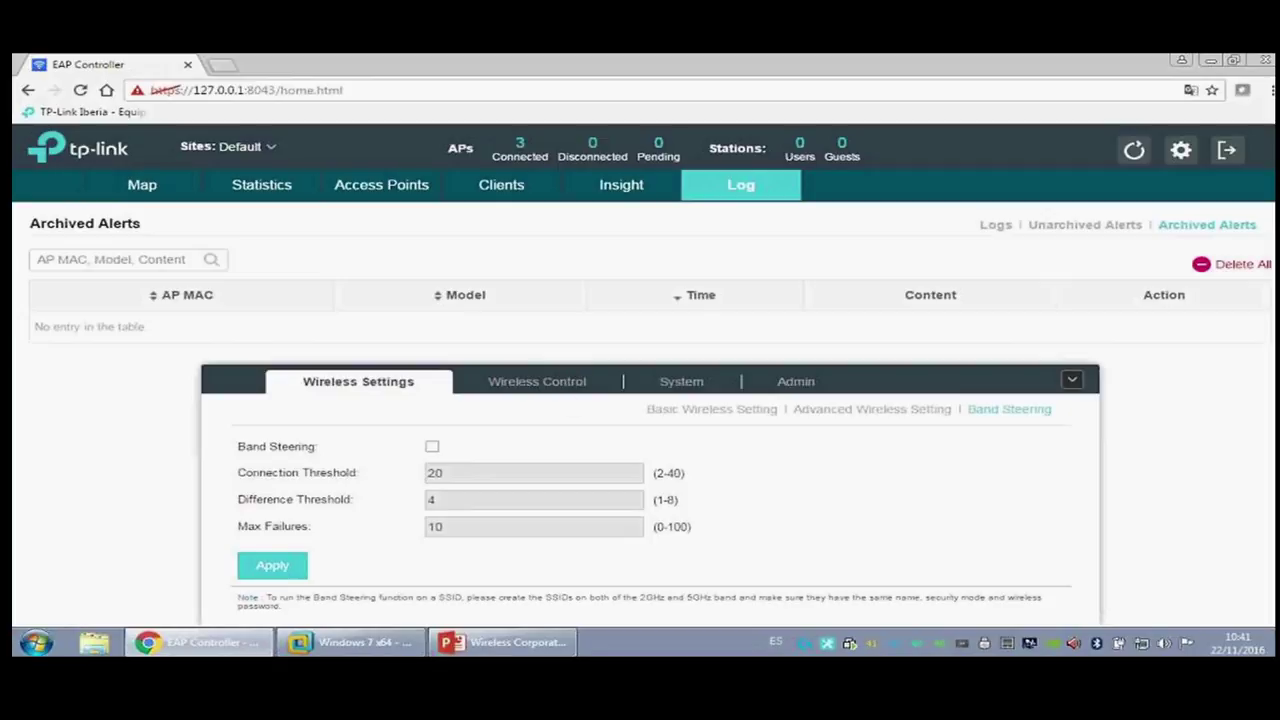
Step: In Wireless Control, start a new access control rule, keep Block mode, then discard it
{"action": "left_click", "coordinate": [550, 386]}
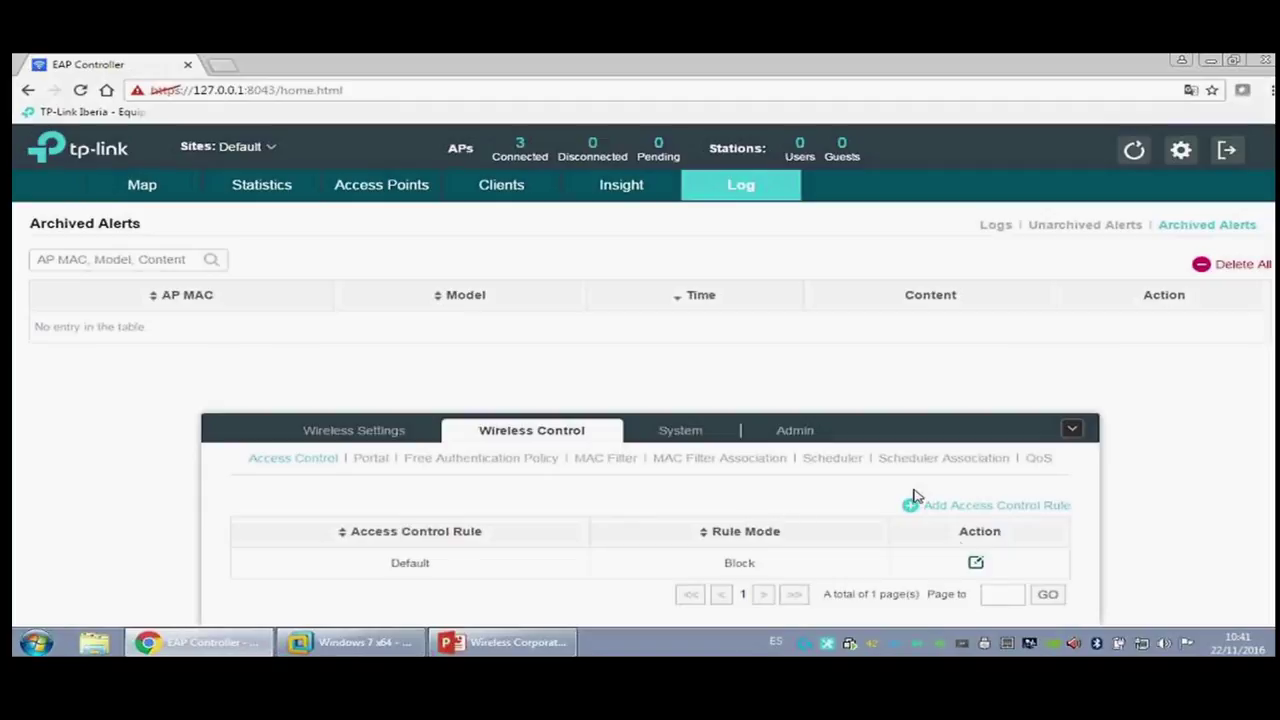
{"action": "left_click", "coordinate": [984, 507]}
{"action": "left_click", "coordinate": [510, 216]}
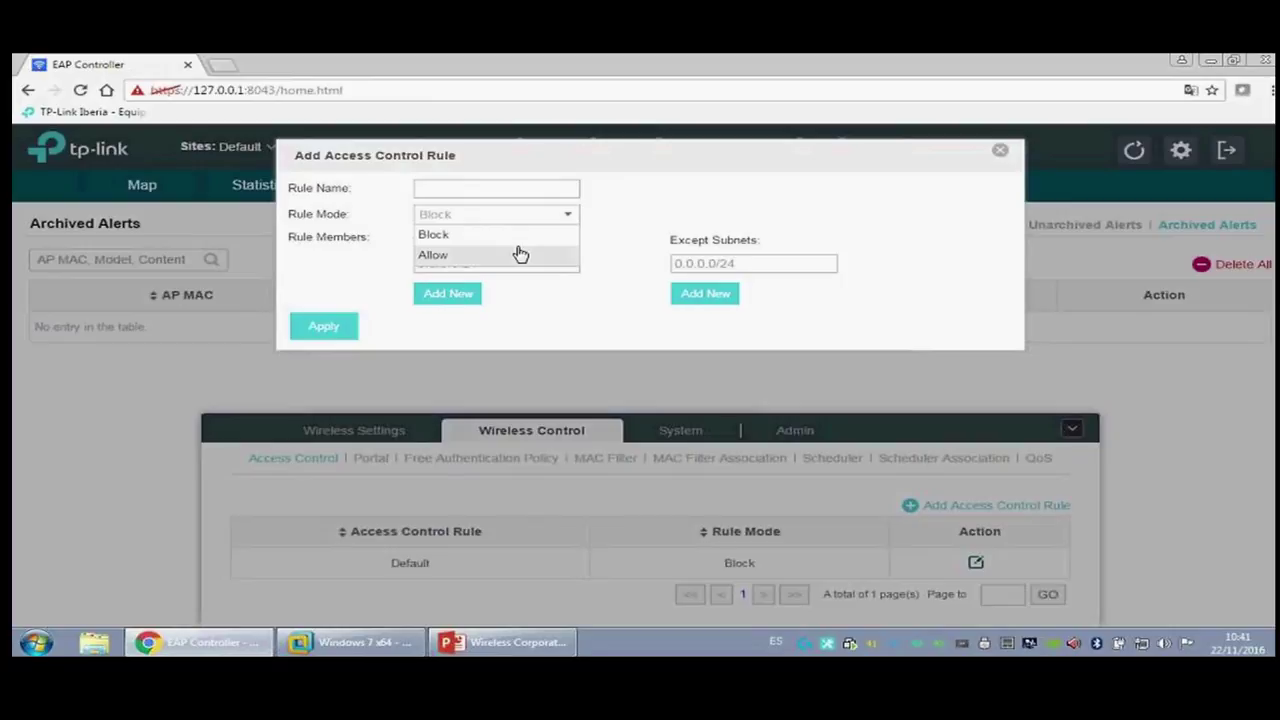
{"action": "left_click", "coordinate": [855, 194]}
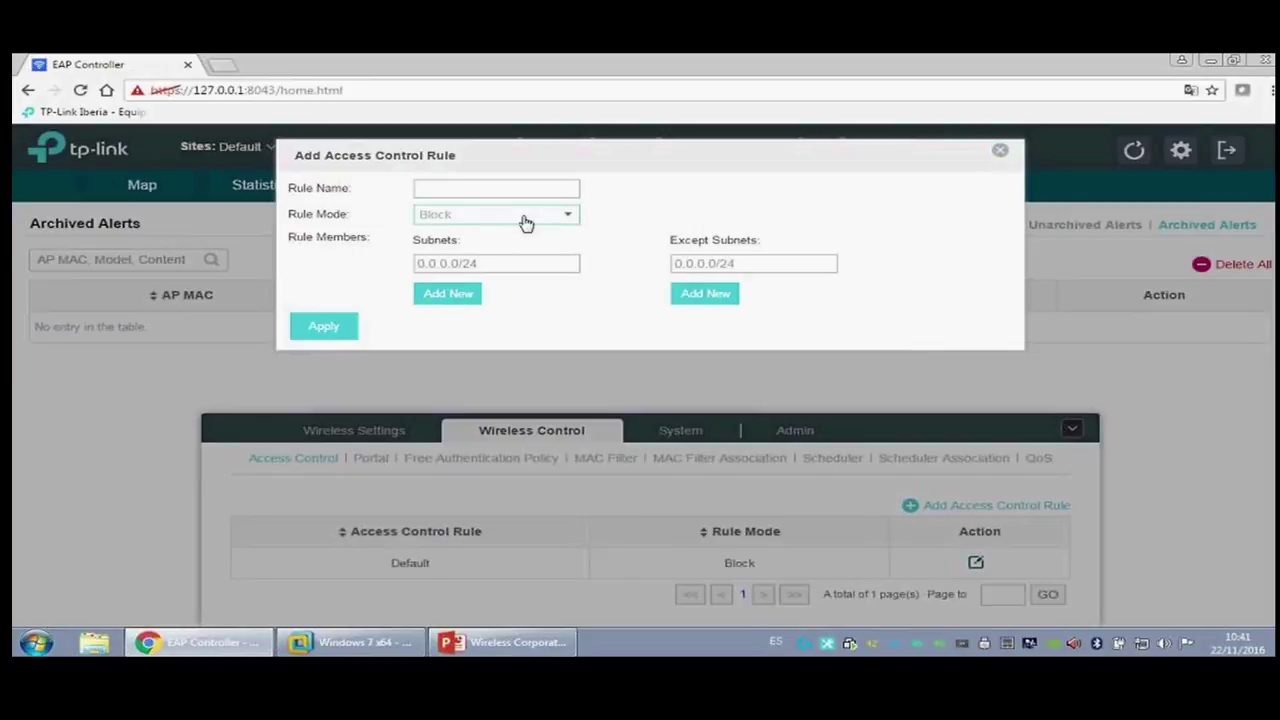
{"action": "left_click", "coordinate": [1000, 157]}
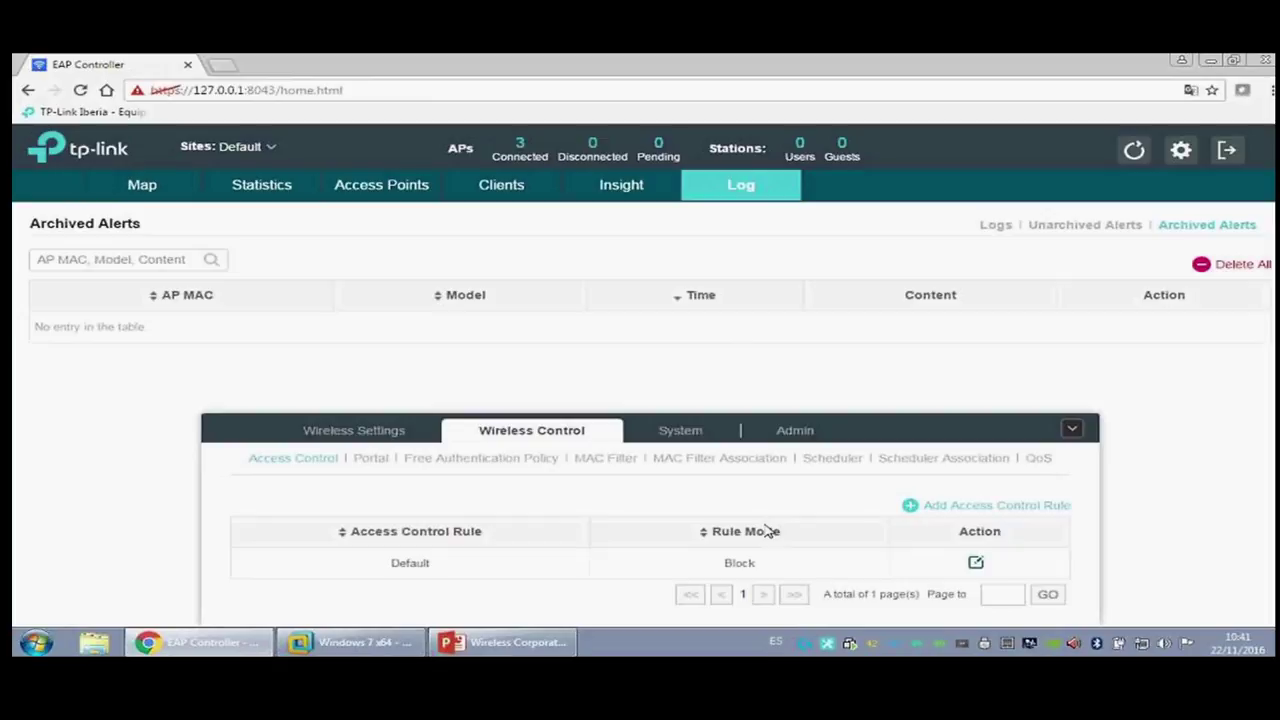
{"action": "left_click", "coordinate": [384, 460]}
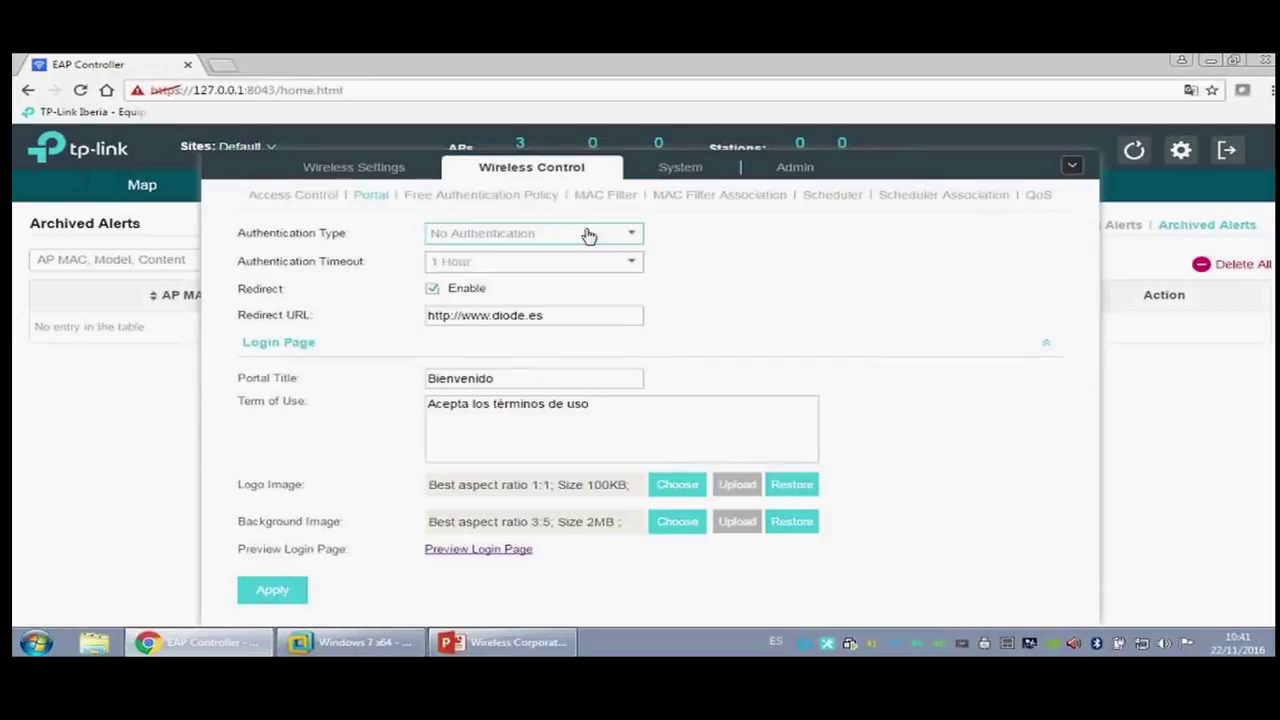
Step: Review portal authentication types keeping No Authentication, then open and discard a Free Authentication Policy form
{"action": "double_click", "coordinate": [640, 236]}
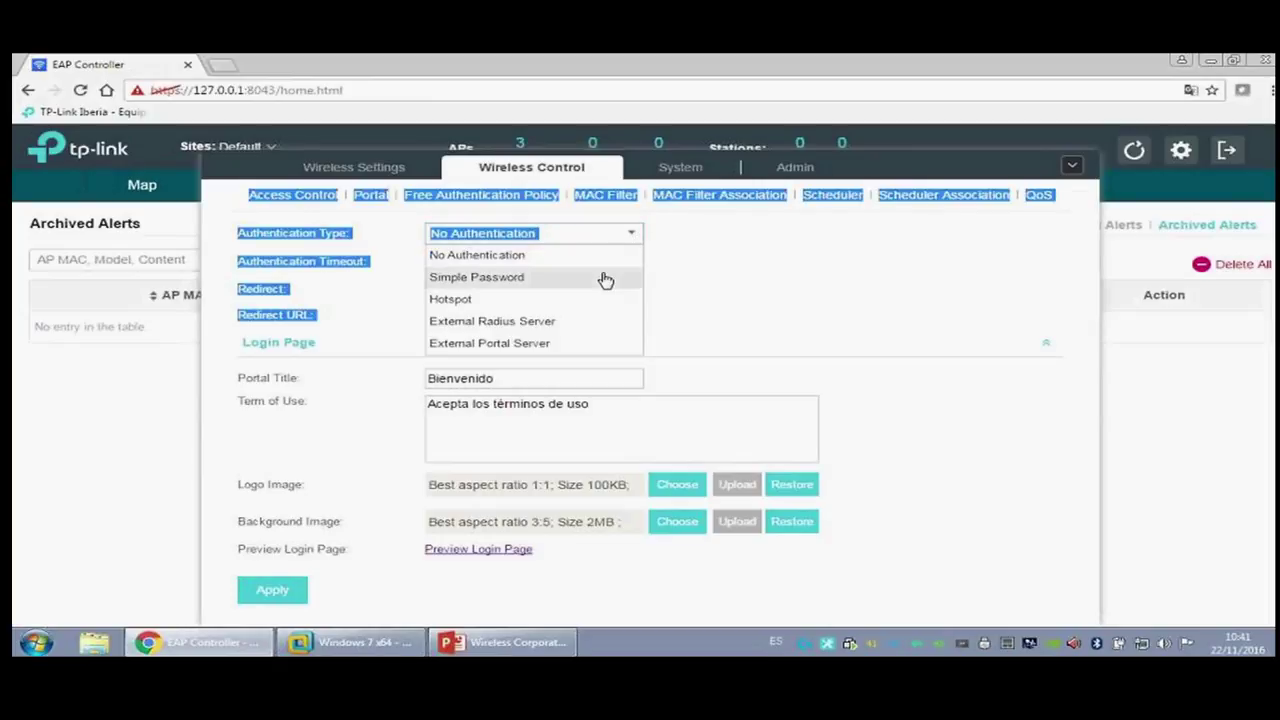
{"action": "left_click", "coordinate": [652, 336]}
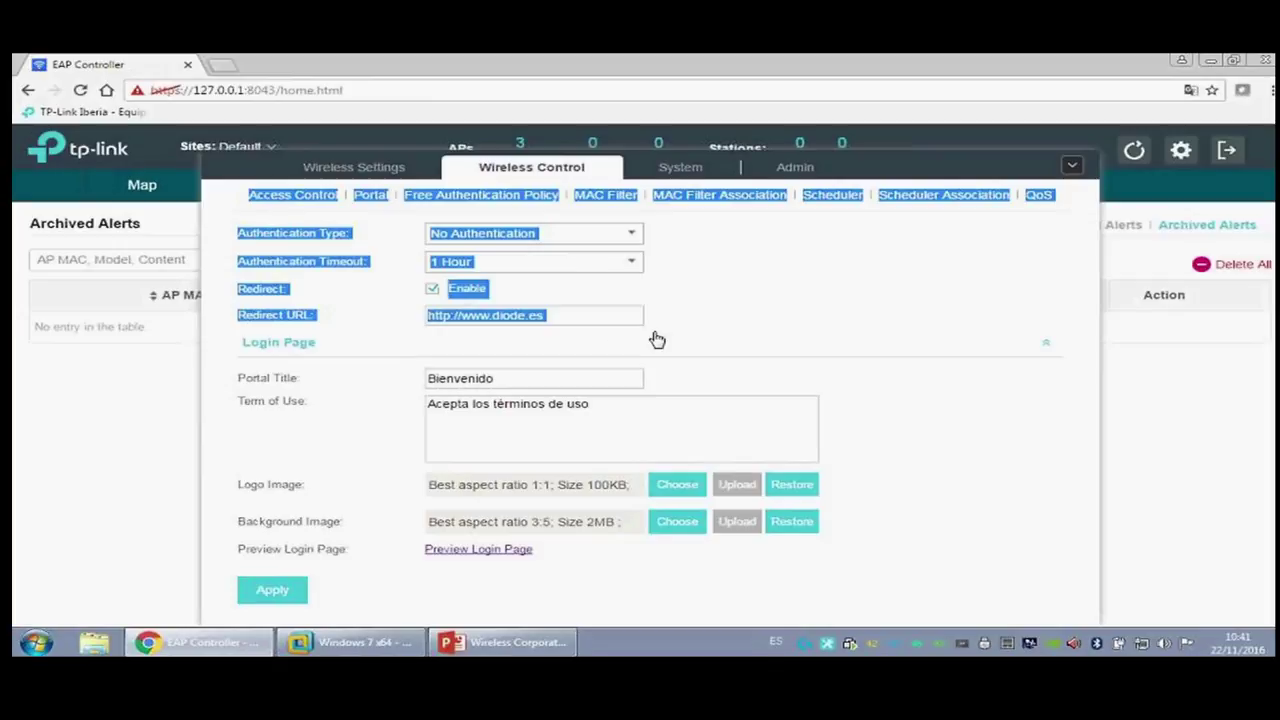
{"action": "left_click", "coordinate": [737, 303]}
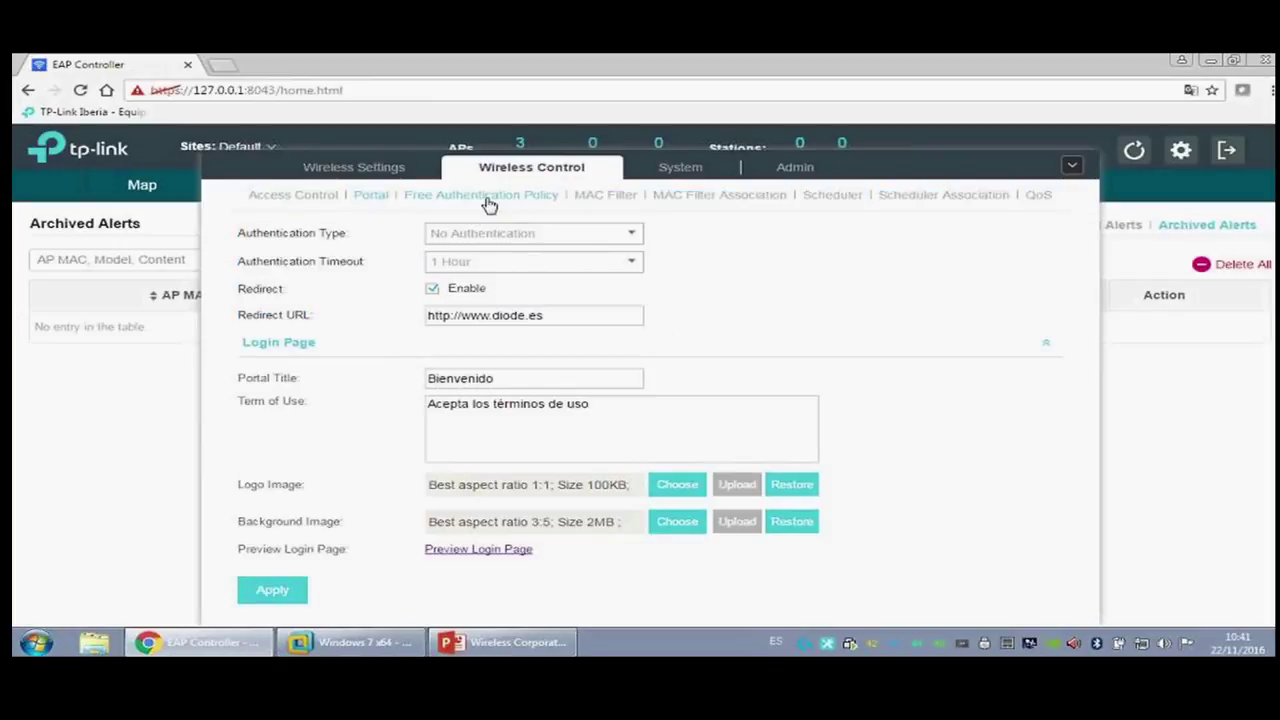
{"action": "left_click", "coordinate": [489, 204]}
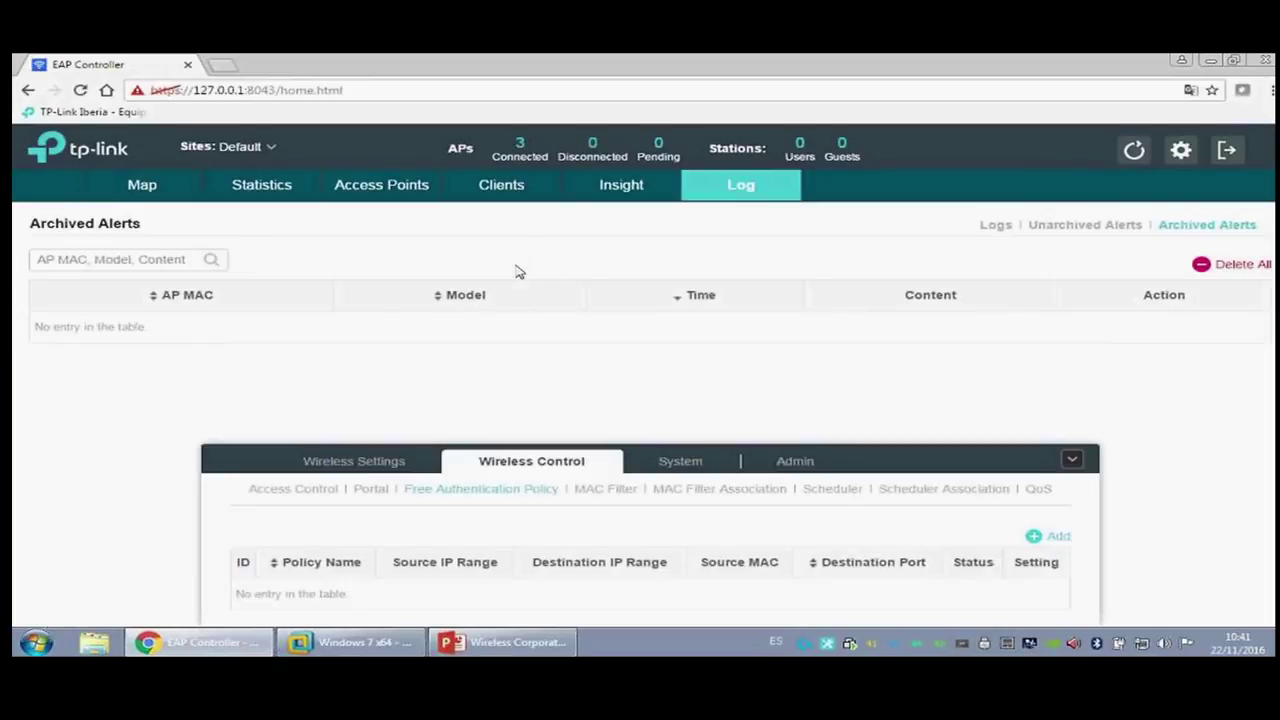
{"action": "left_click", "coordinate": [1052, 538]}
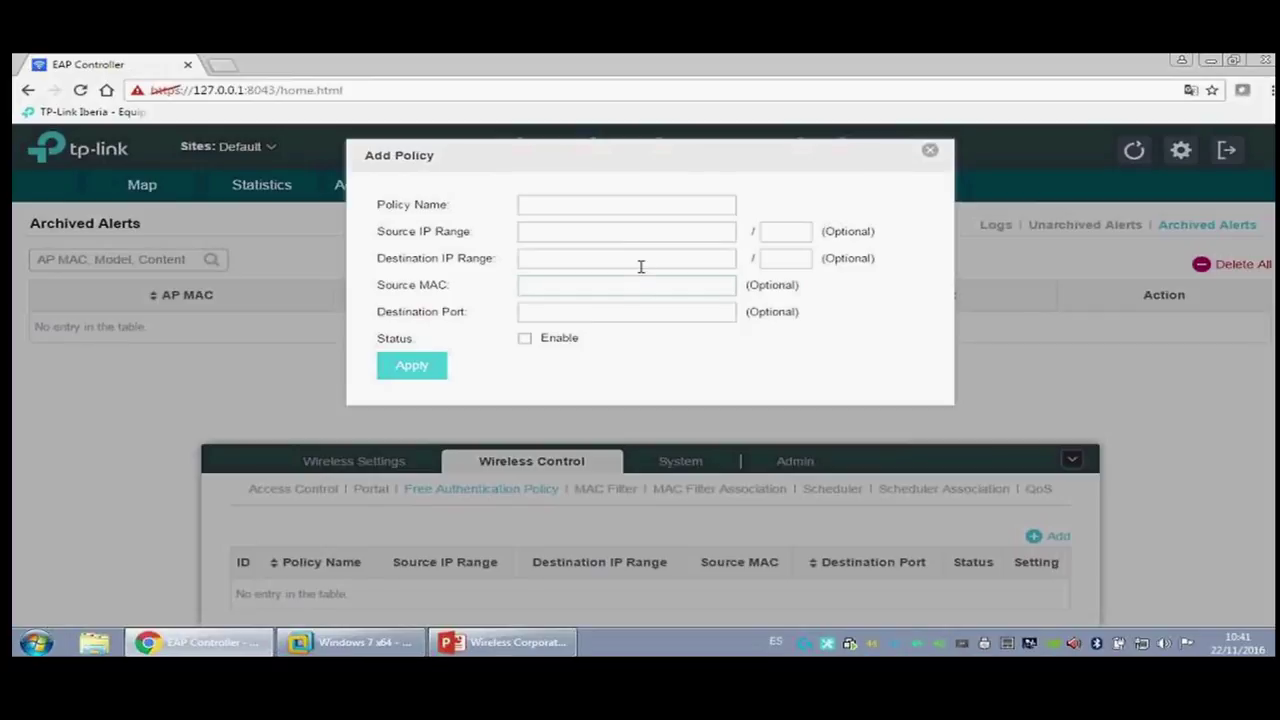
{"action": "left_click", "coordinate": [932, 152]}
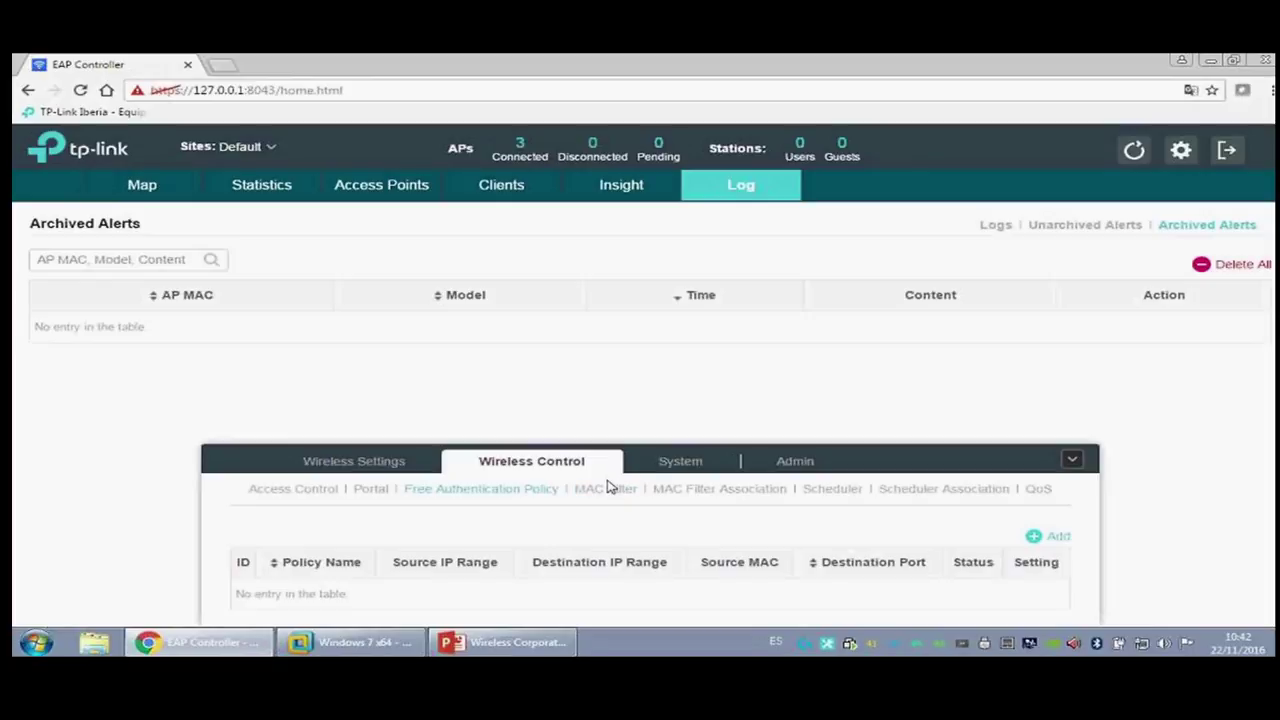
Step: Create a MAC filter group named 'test' without adding any MAC addresses
{"action": "left_click", "coordinate": [606, 488]}
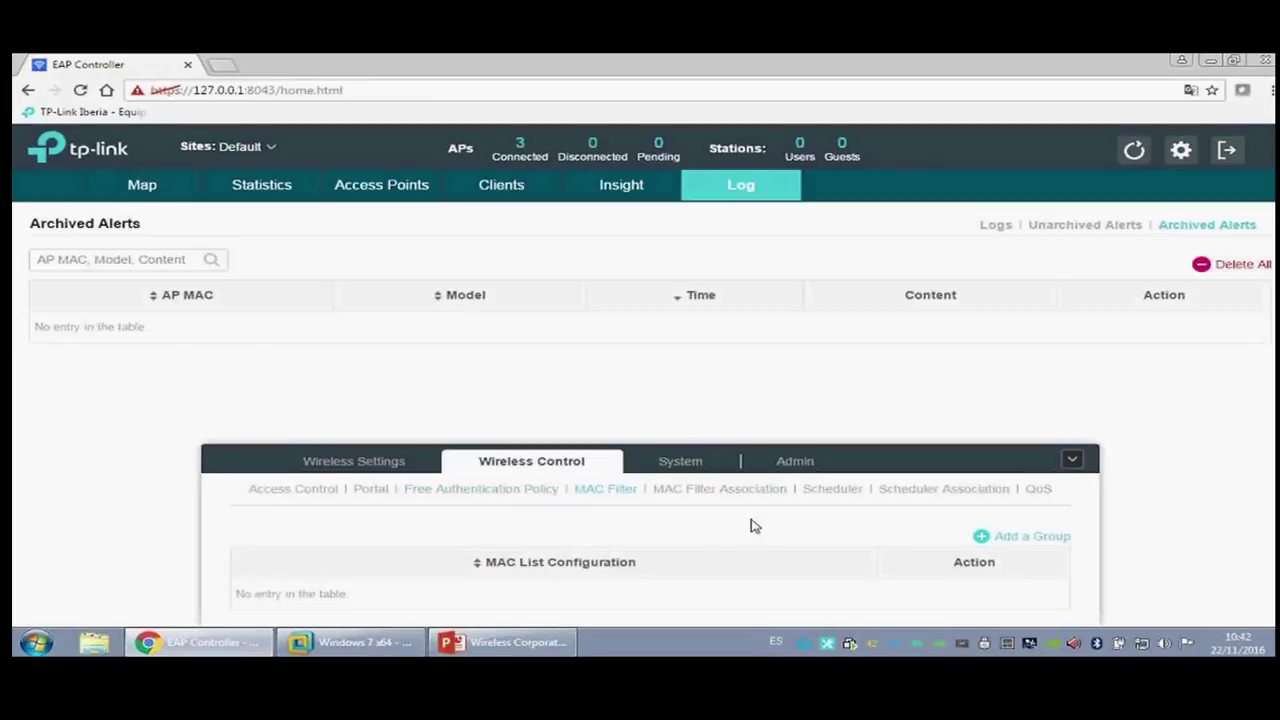
{"action": "left_click", "coordinate": [1054, 542]}
{"action": "left_click", "coordinate": [610, 194]}
{"action": "type", "text": "test"}
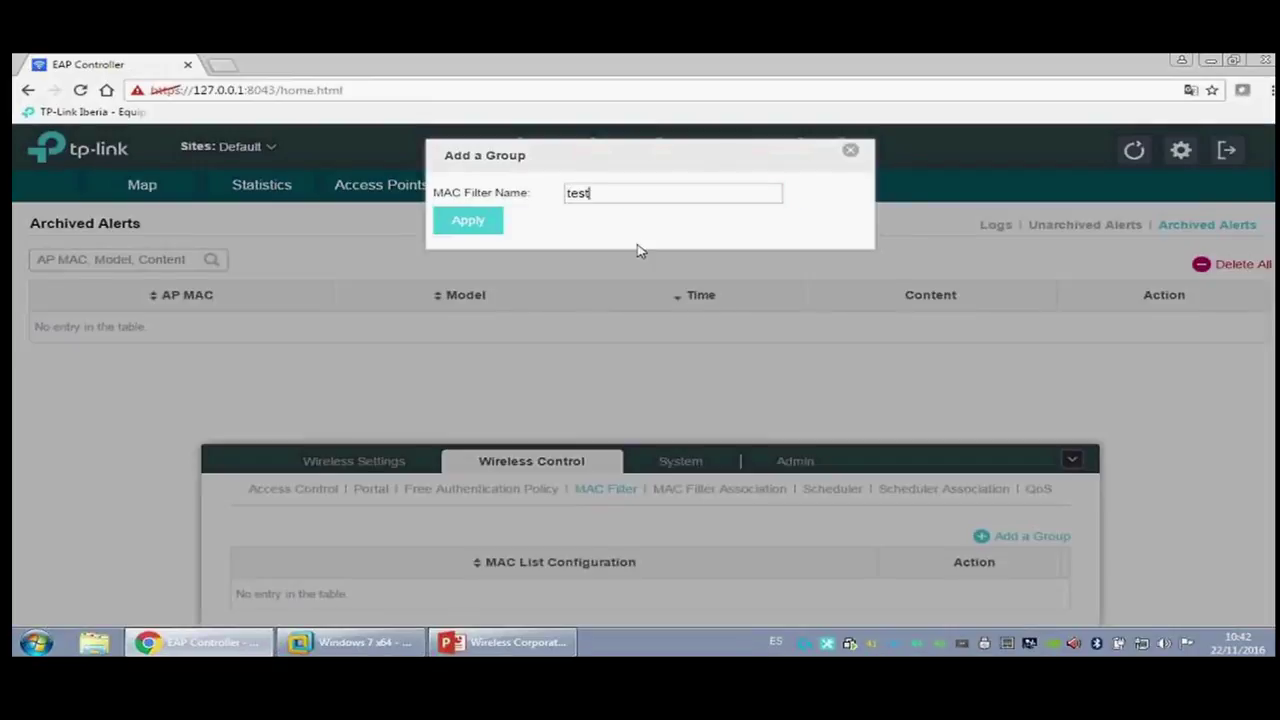
{"action": "left_click", "coordinate": [475, 236]}
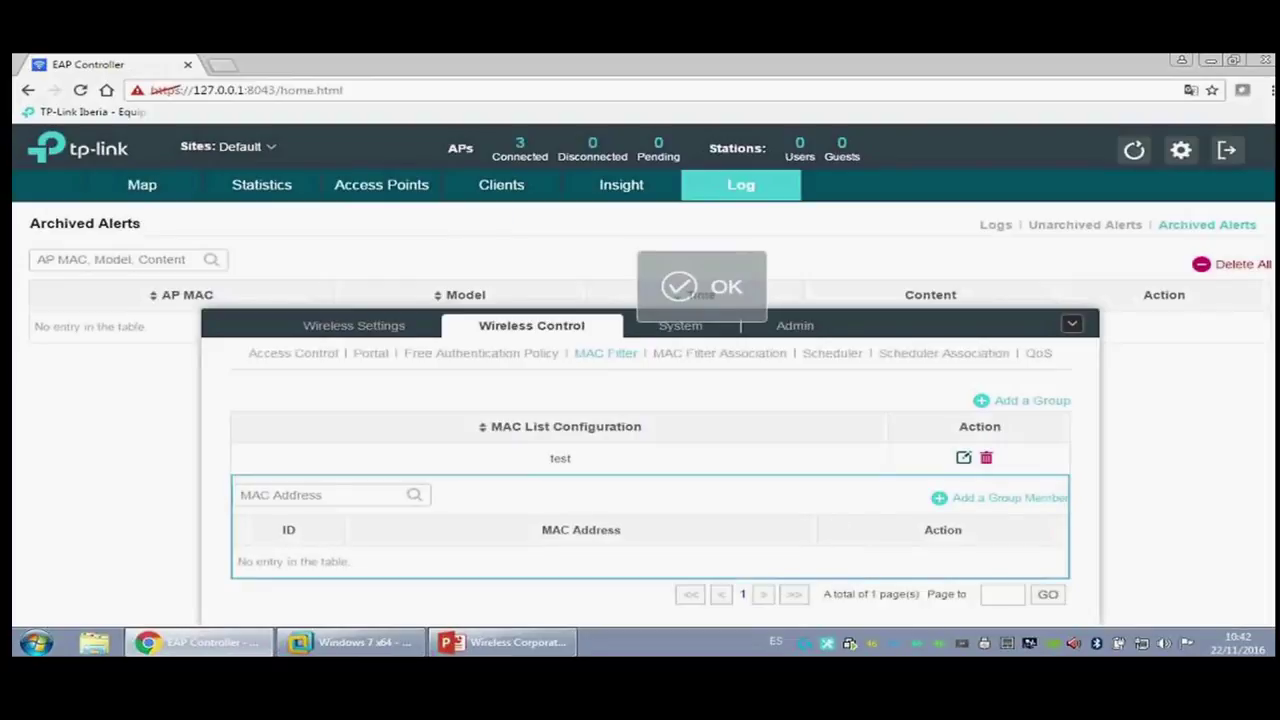
{"action": "left_click", "coordinate": [992, 498]}
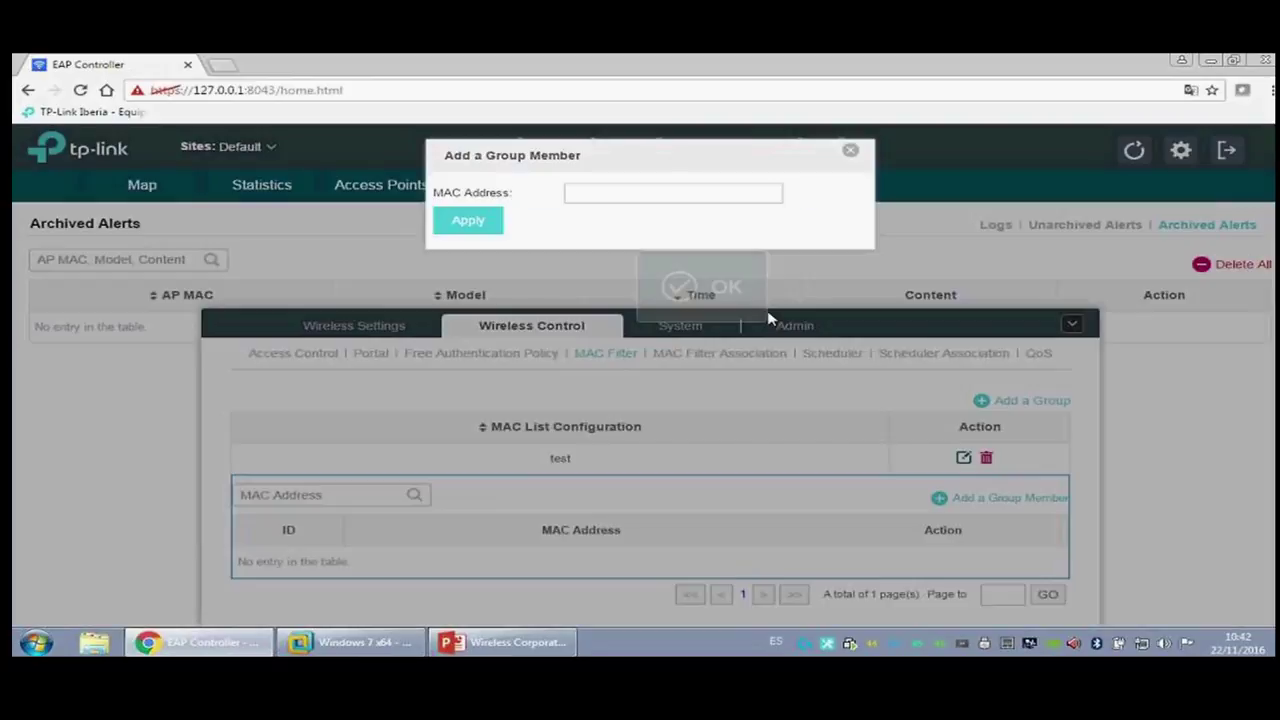
{"action": "left_click", "coordinate": [847, 154]}
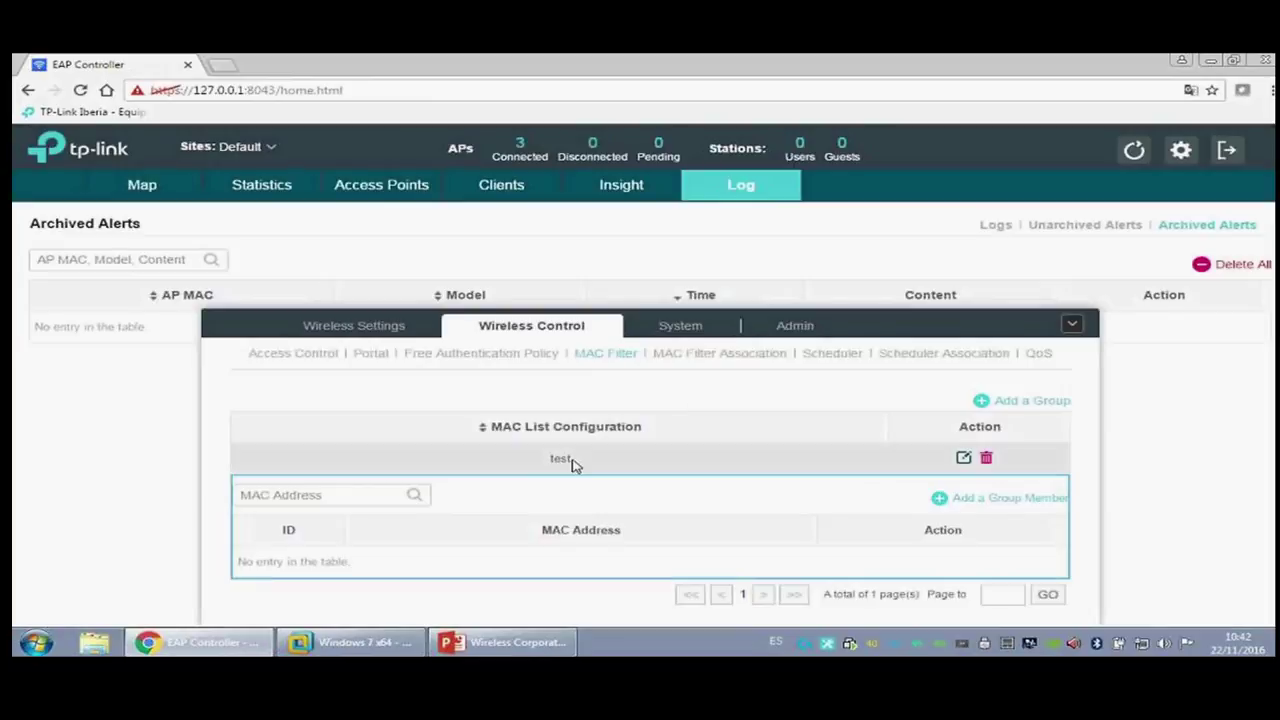
Step: Check MAC Filter Association choices for Test_Webinar_2.4, leaving it at None
{"action": "left_click", "coordinate": [718, 354]}
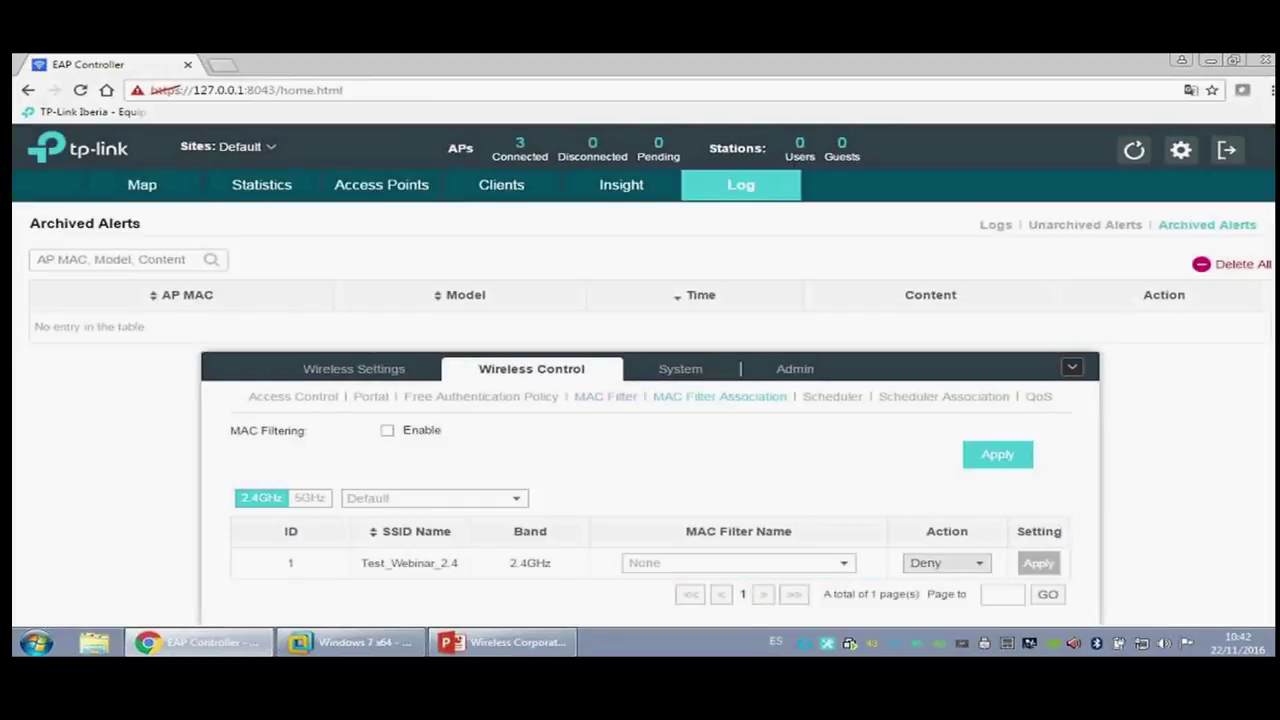
{"action": "left_click", "coordinate": [844, 564]}
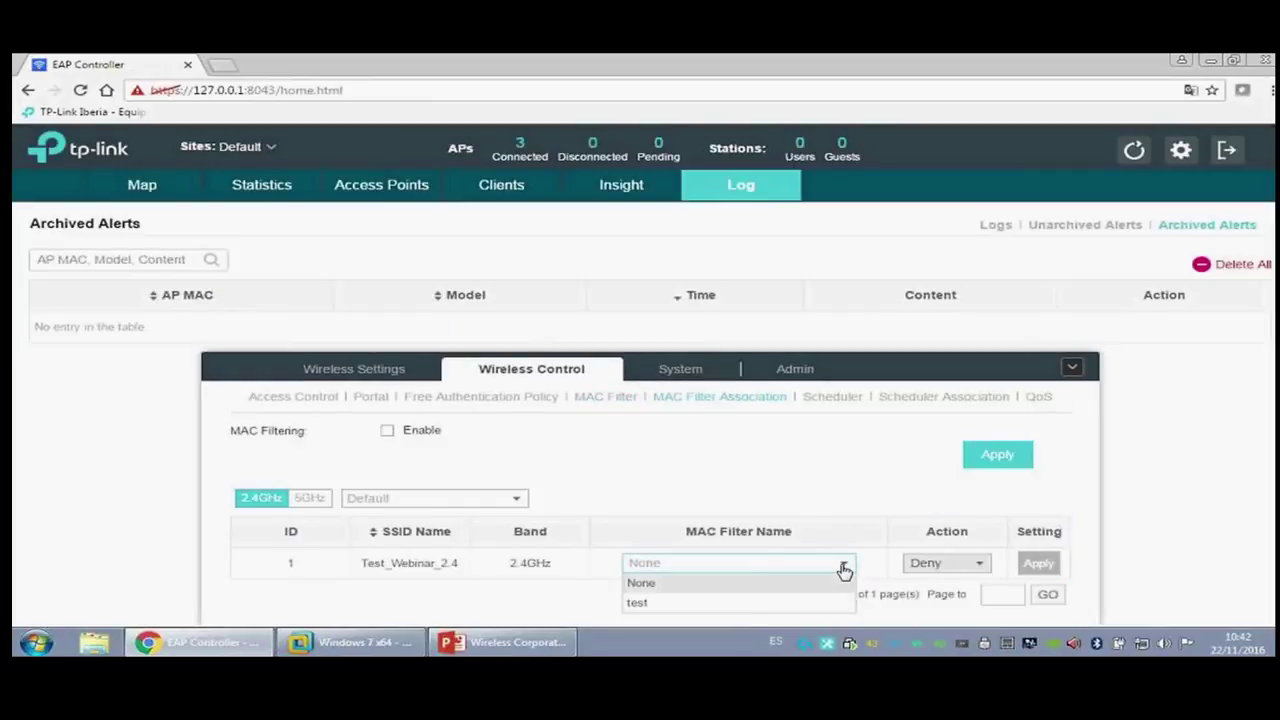
{"action": "left_click", "coordinate": [741, 605]}
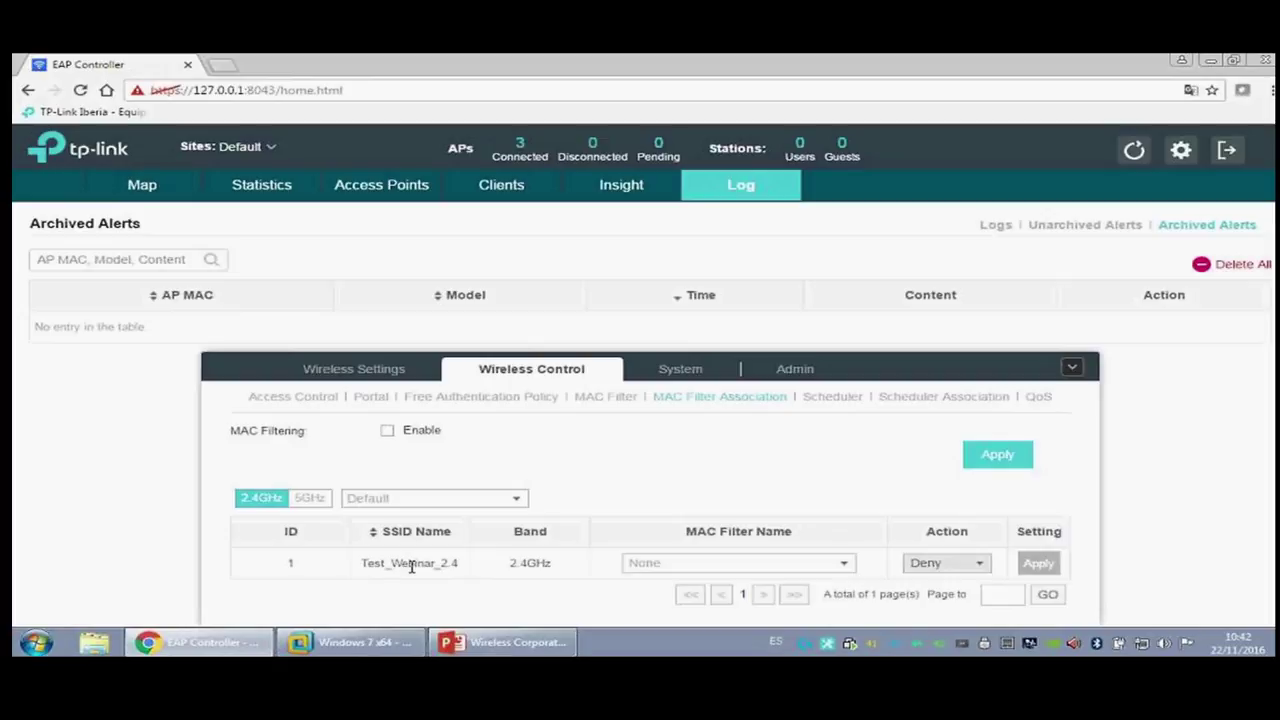
{"action": "left_click", "coordinate": [814, 569]}
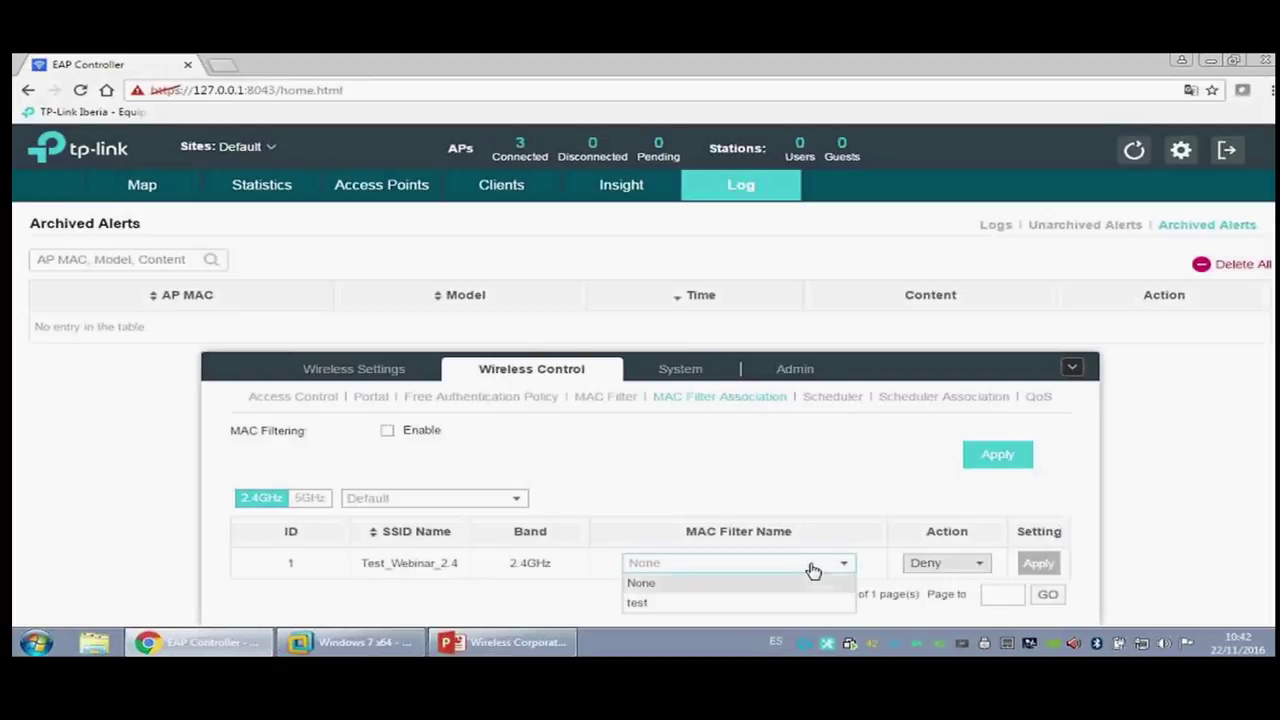
{"action": "left_click", "coordinate": [733, 604]}
Step: Delete the 'test' MAC filter group and confirm the association shows no filter
{"action": "left_click", "coordinate": [628, 398]}
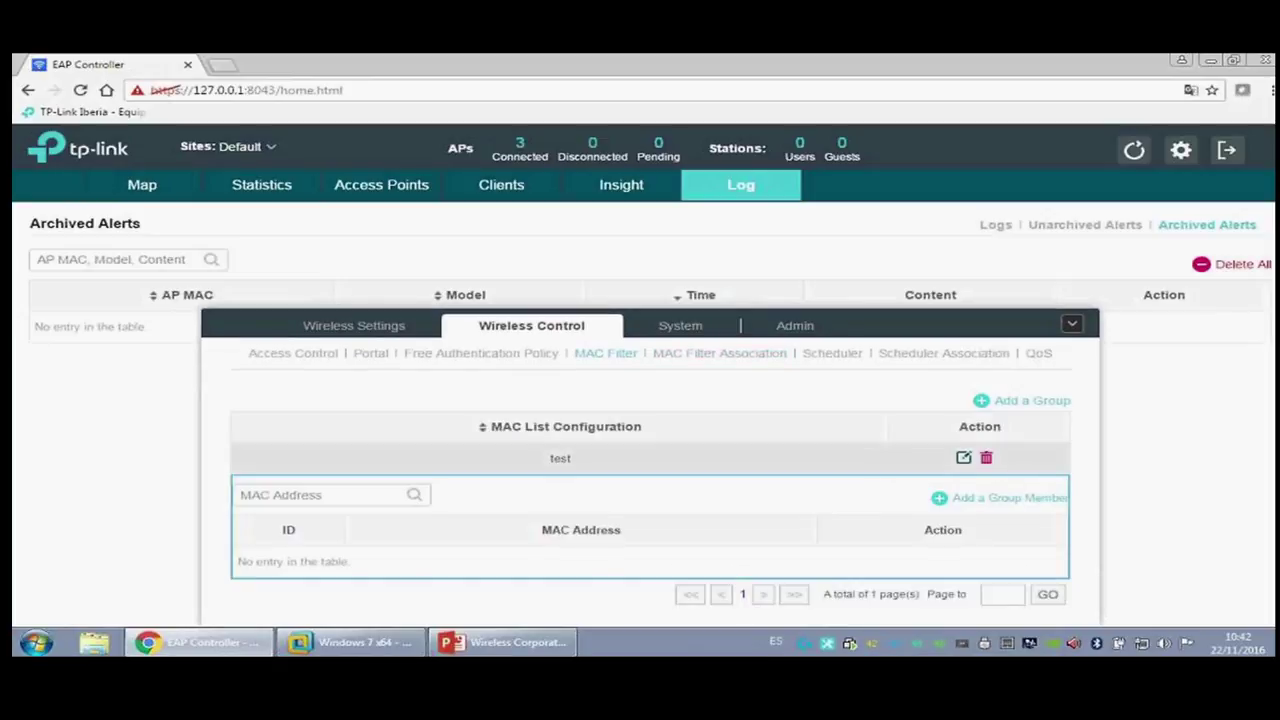
{"action": "left_click", "coordinate": [986, 461]}
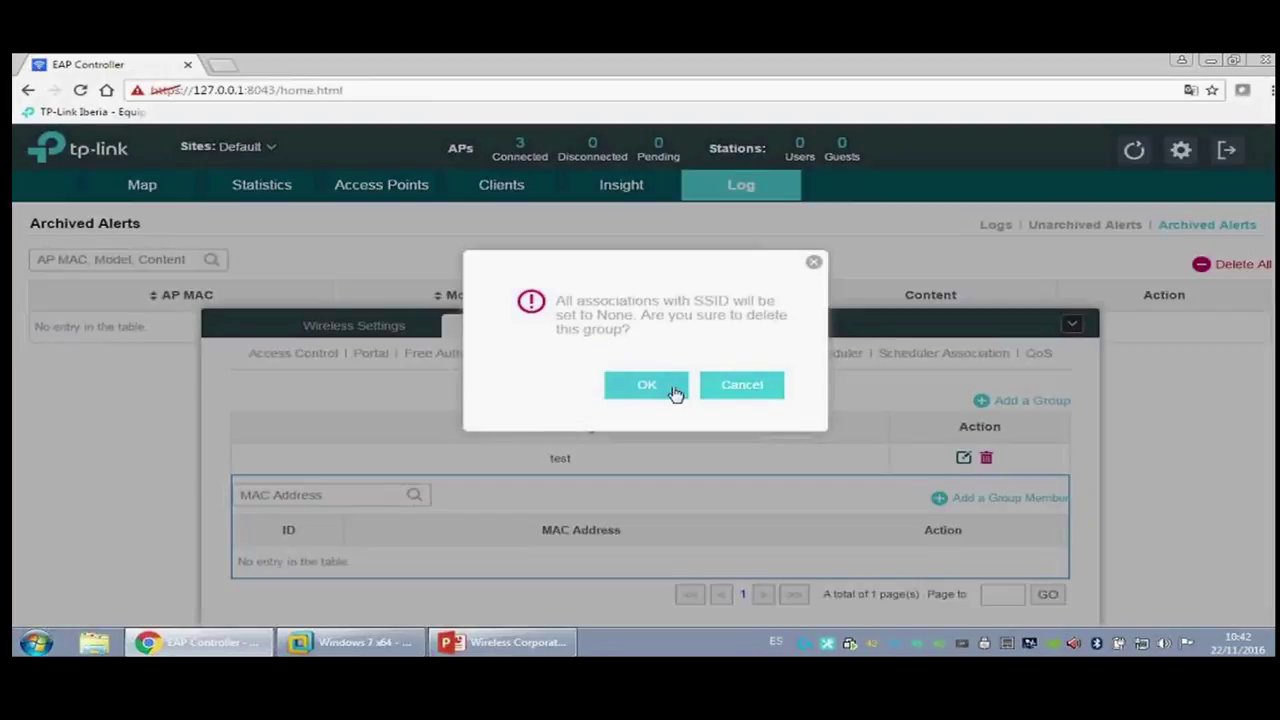
{"action": "left_click", "coordinate": [670, 386]}
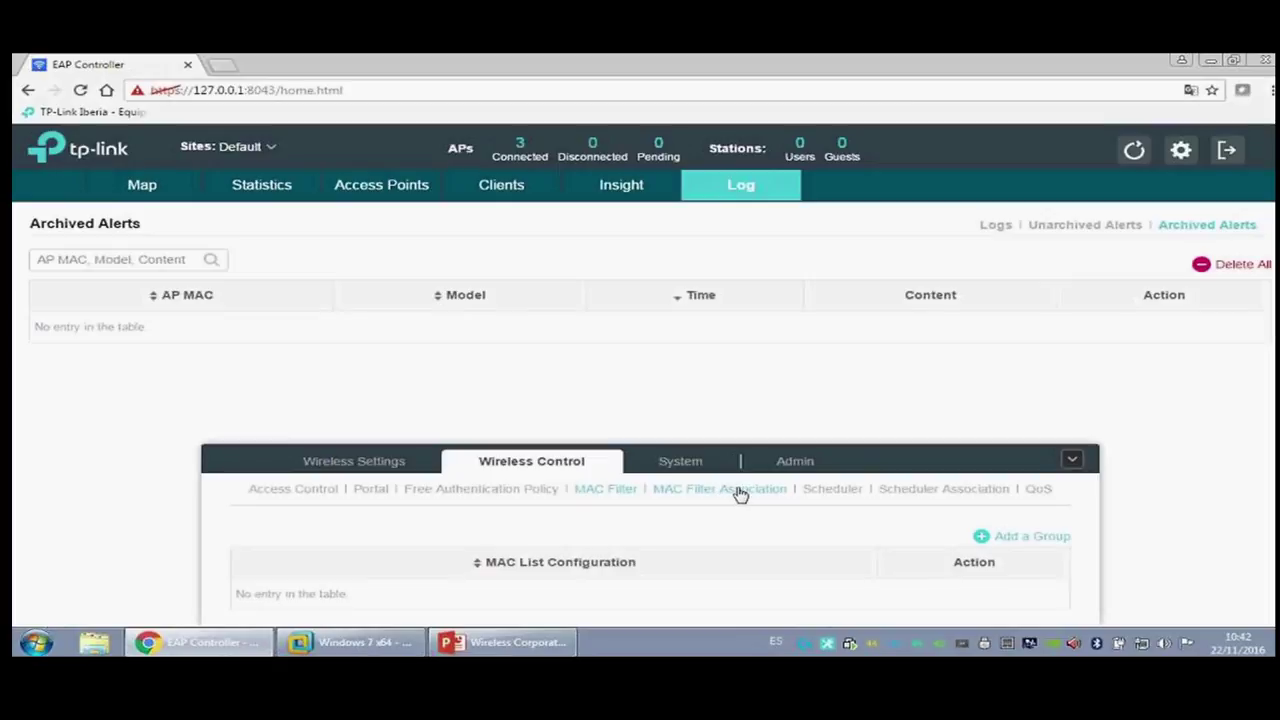
{"action": "left_click", "coordinate": [736, 490]}
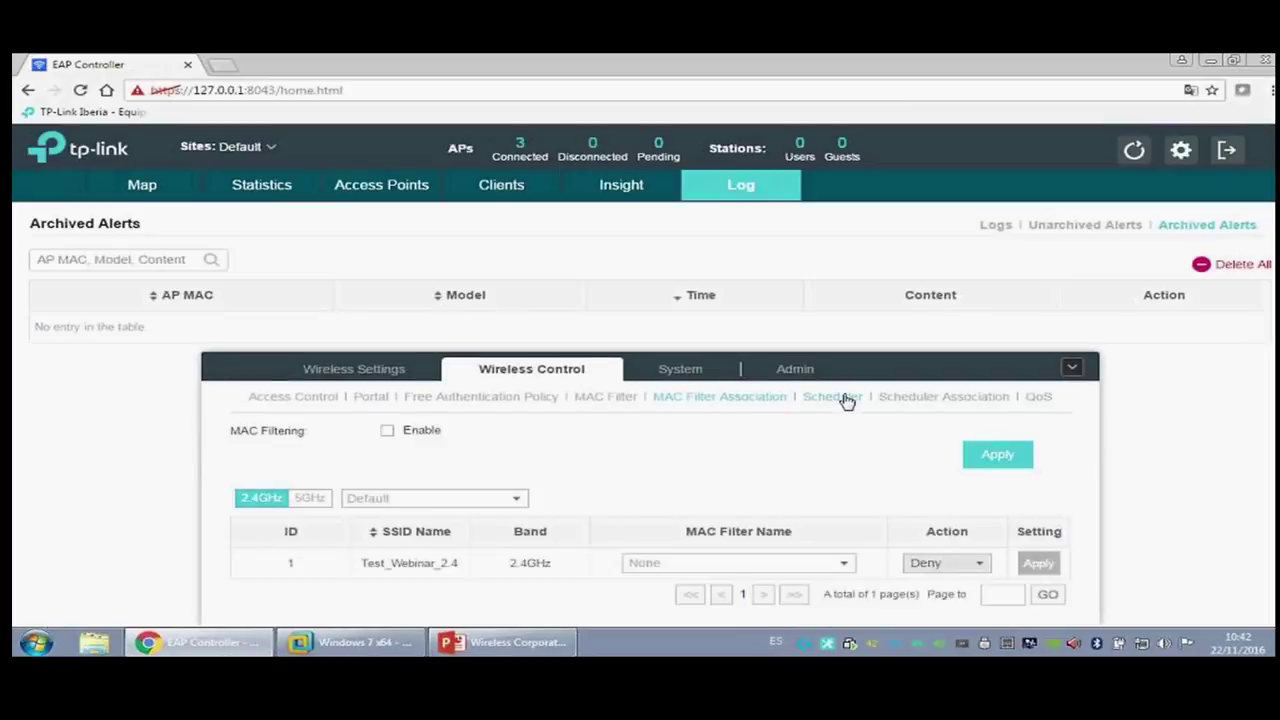
{"action": "left_click", "coordinate": [847, 400]}
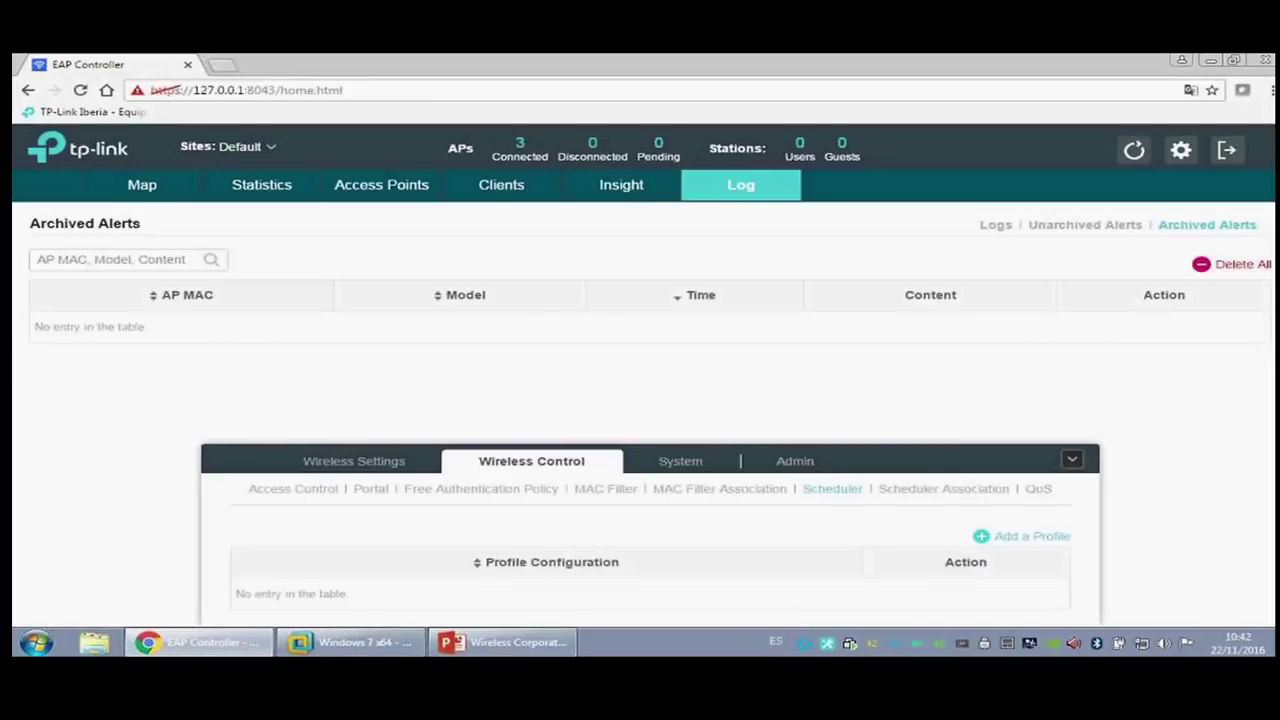
Step: Create a schedule profile named 'Planificador' with no time slots
{"action": "left_click", "coordinate": [1003, 537]}
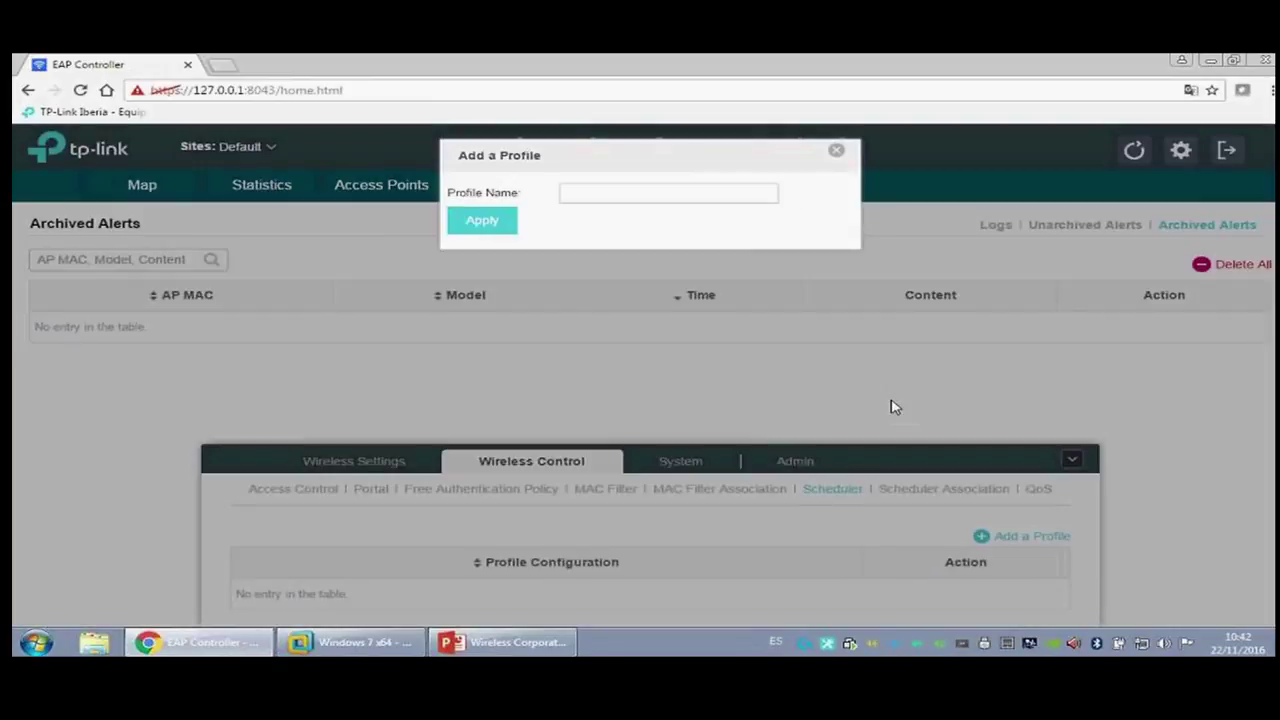
{"action": "type", "text": "Planificador"}
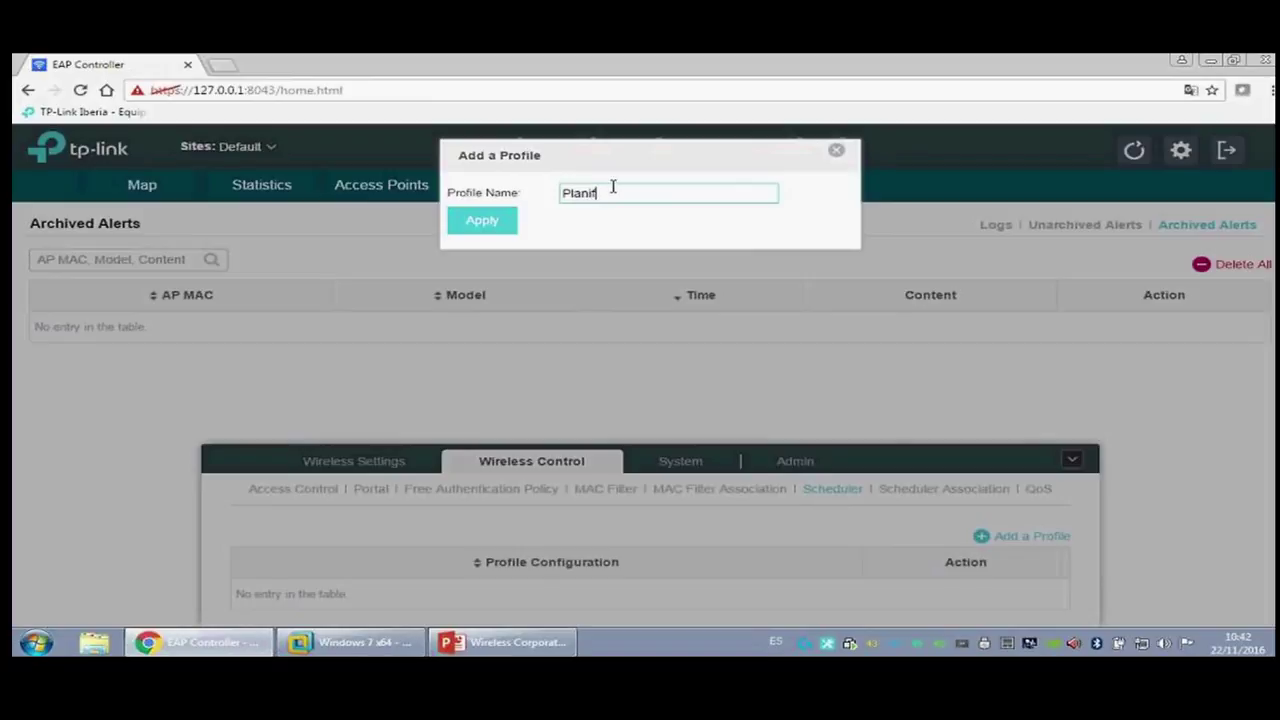
{"action": "left_click", "coordinate": [482, 220]}
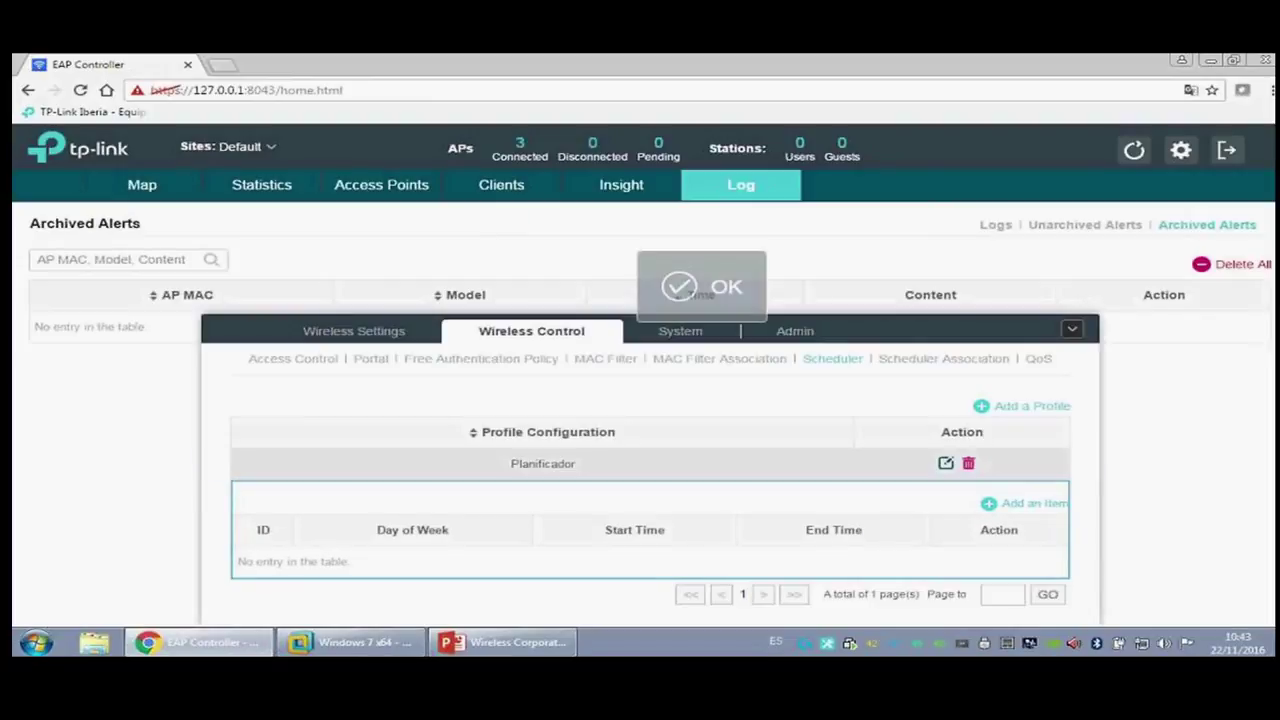
{"action": "left_click", "coordinate": [1015, 505]}
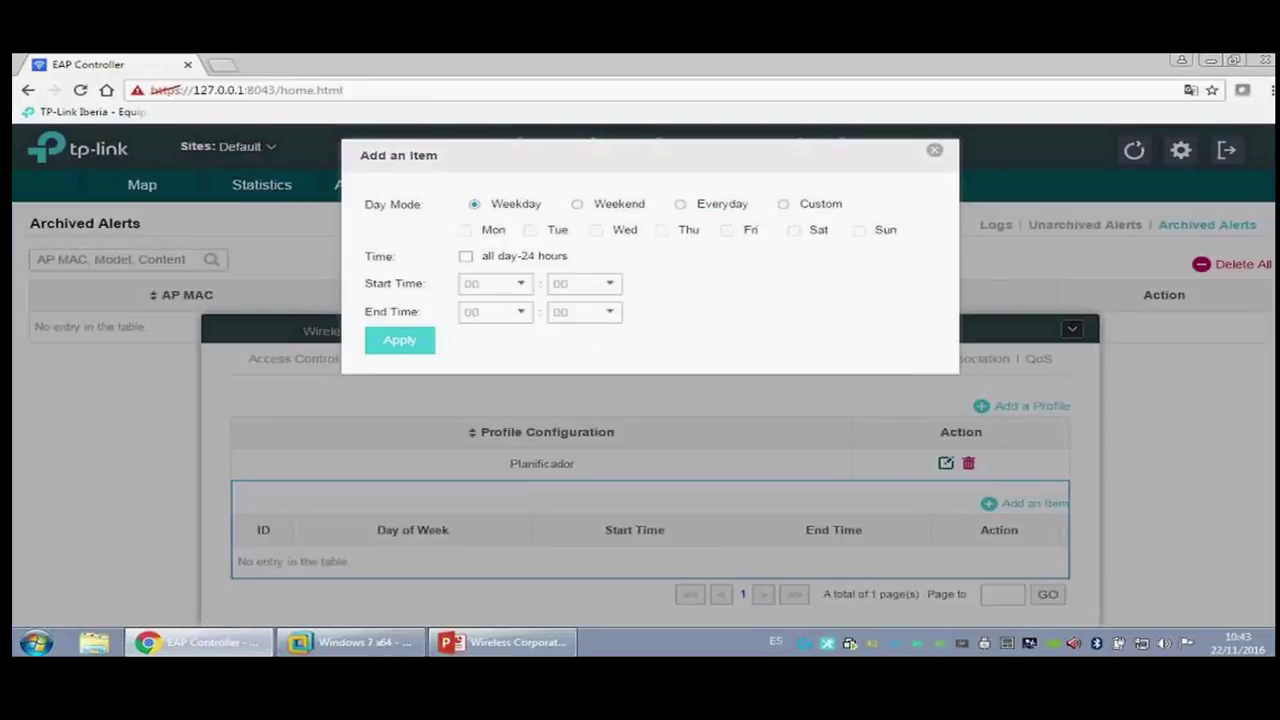
{"action": "left_click", "coordinate": [935, 152]}
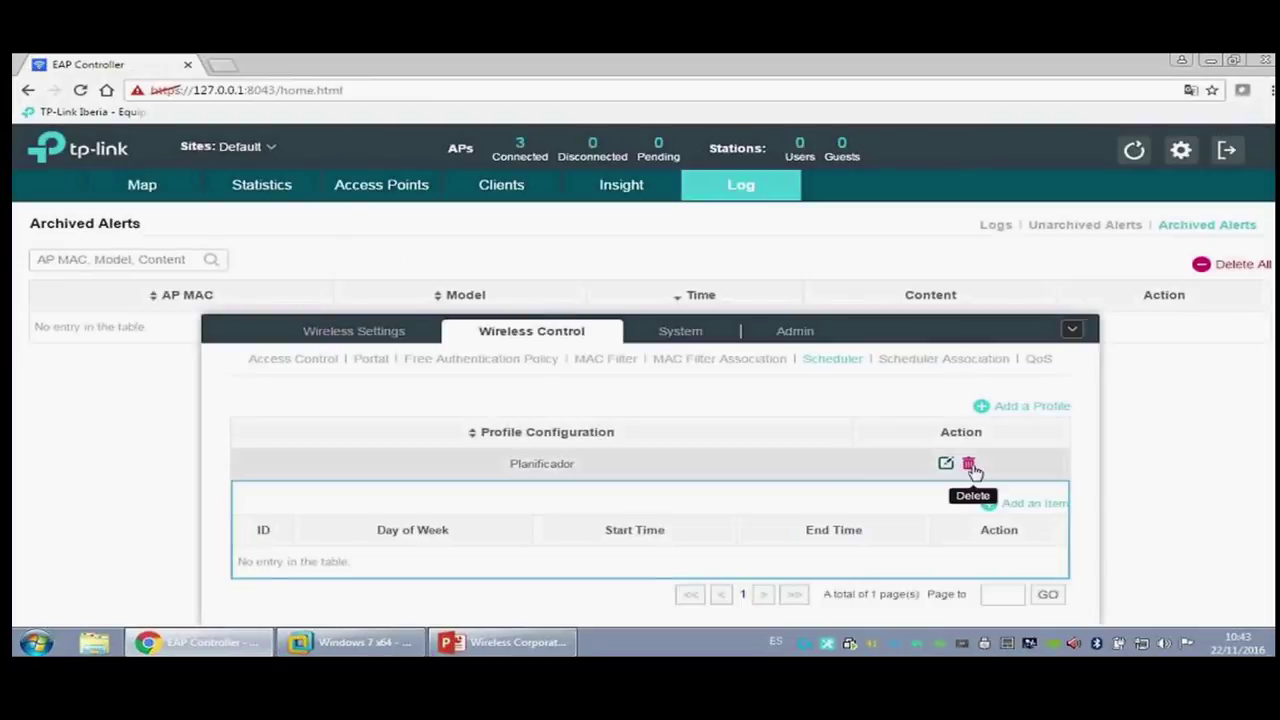
Step: Associate Planificador with the Test_Webinar_2.4 SSID using Radio Off
{"action": "left_click", "coordinate": [968, 366]}
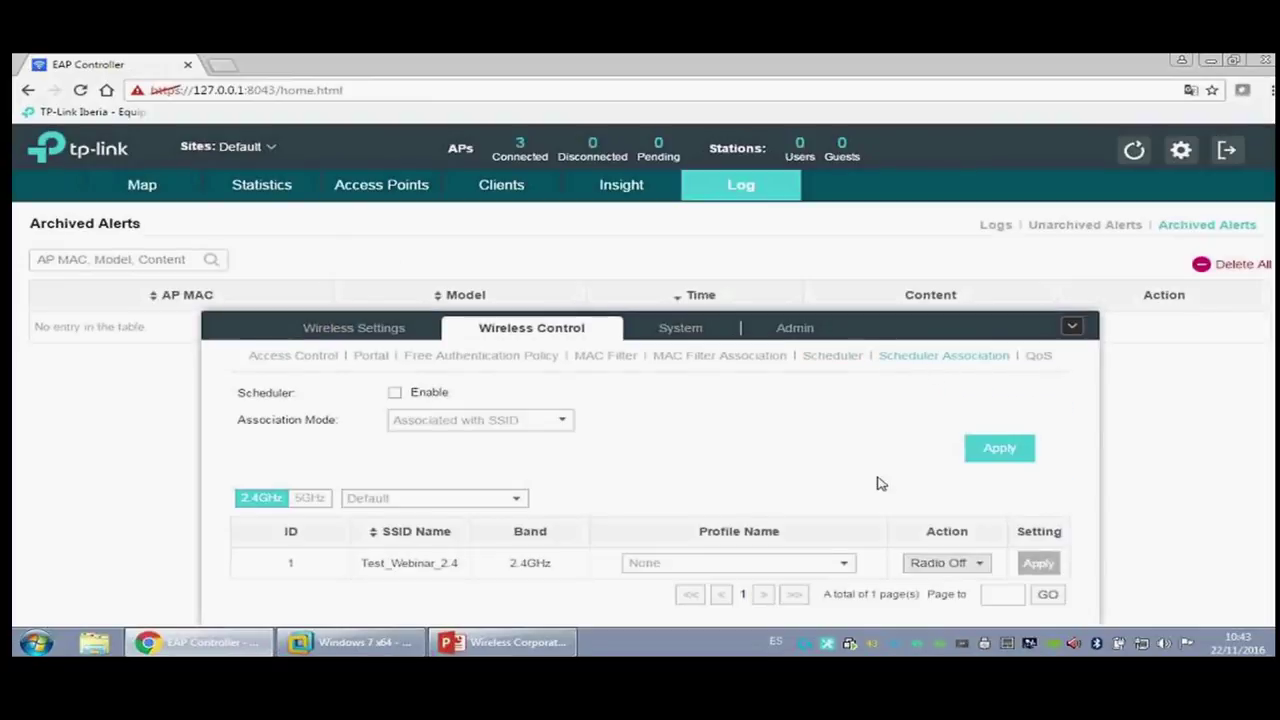
{"action": "left_click", "coordinate": [843, 565]}
{"action": "left_click", "coordinate": [748, 604]}
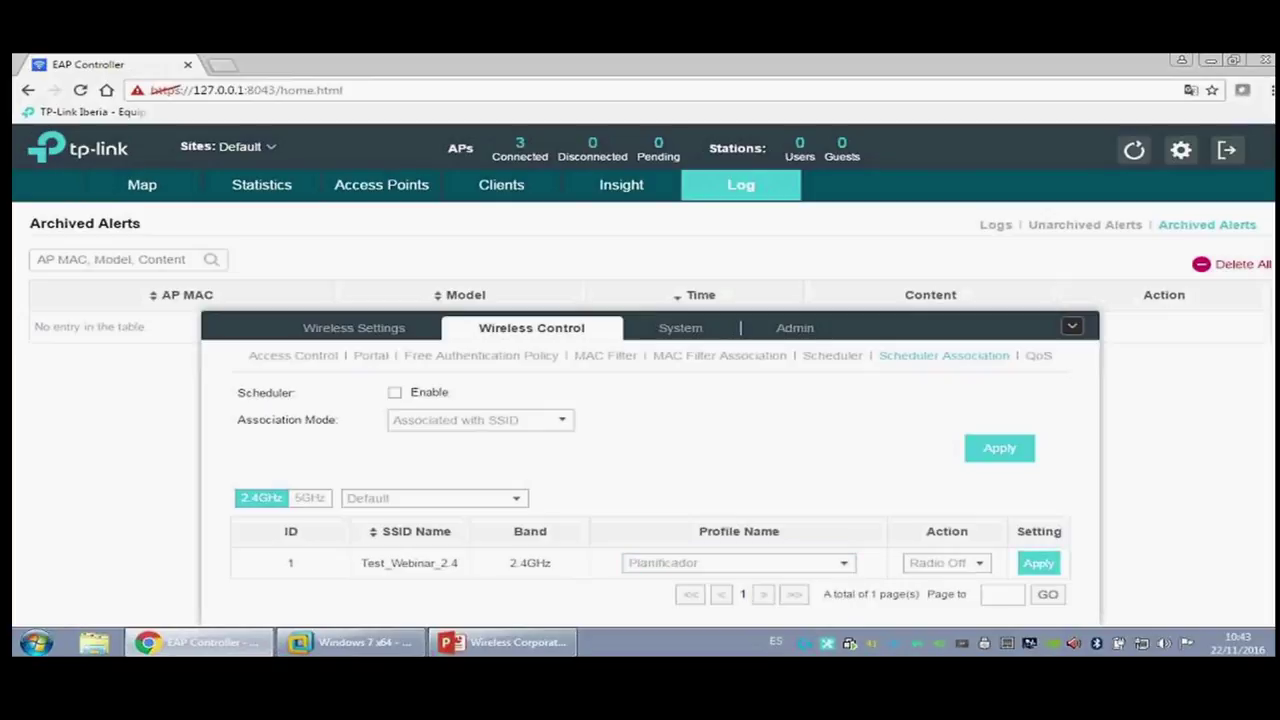
{"action": "left_click", "coordinate": [952, 566]}
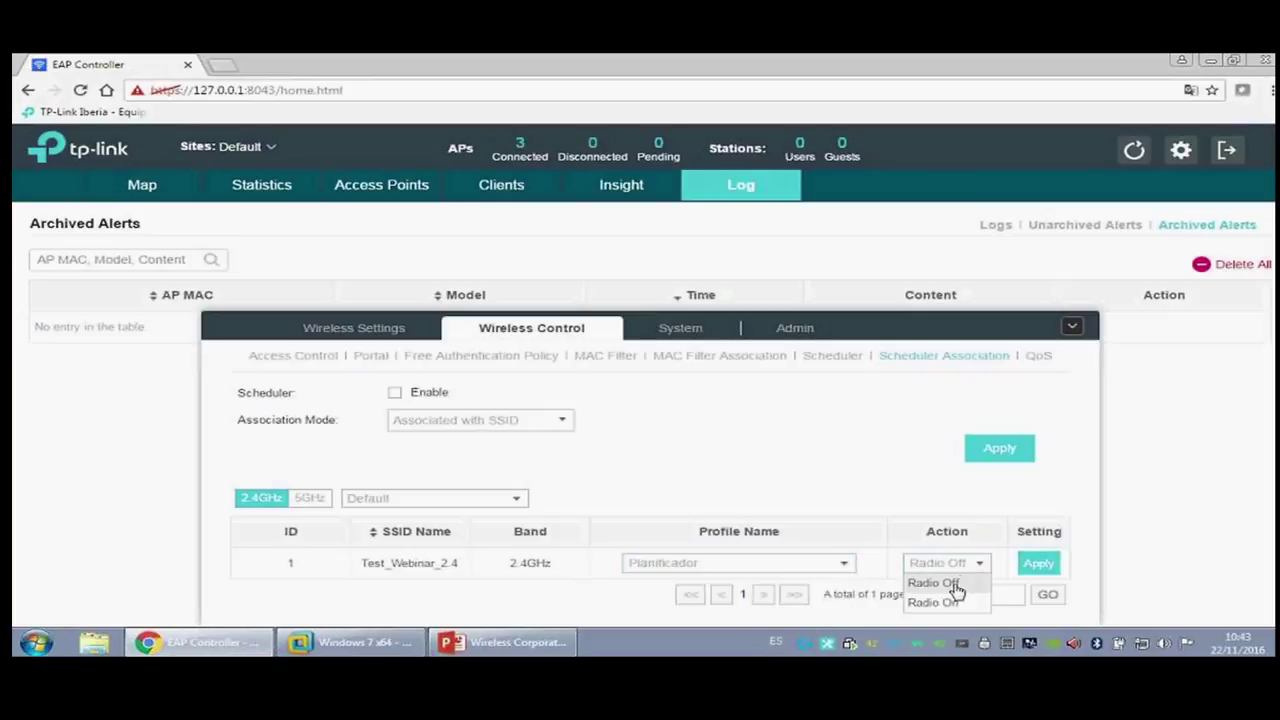
{"action": "left_click", "coordinate": [957, 583]}
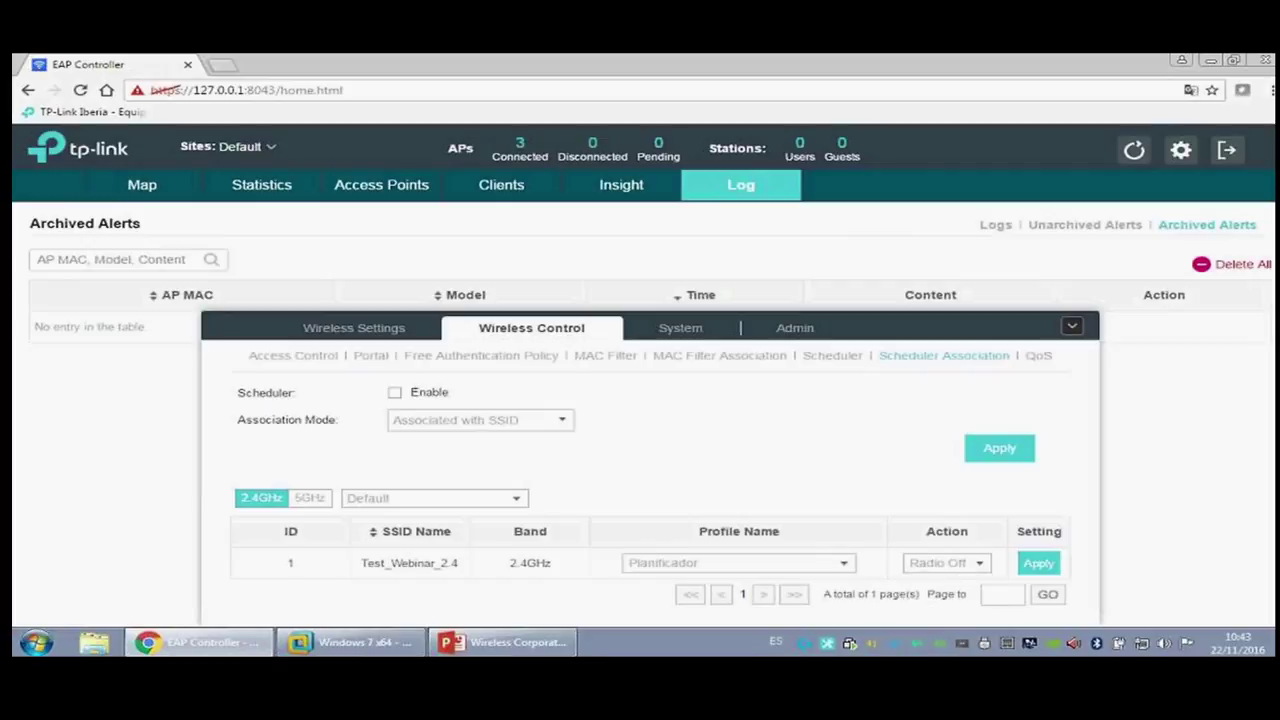
Step: Check the 5GHz SSID's schedule association, then delete the Planificador profile
{"action": "left_click", "coordinate": [835, 357]}
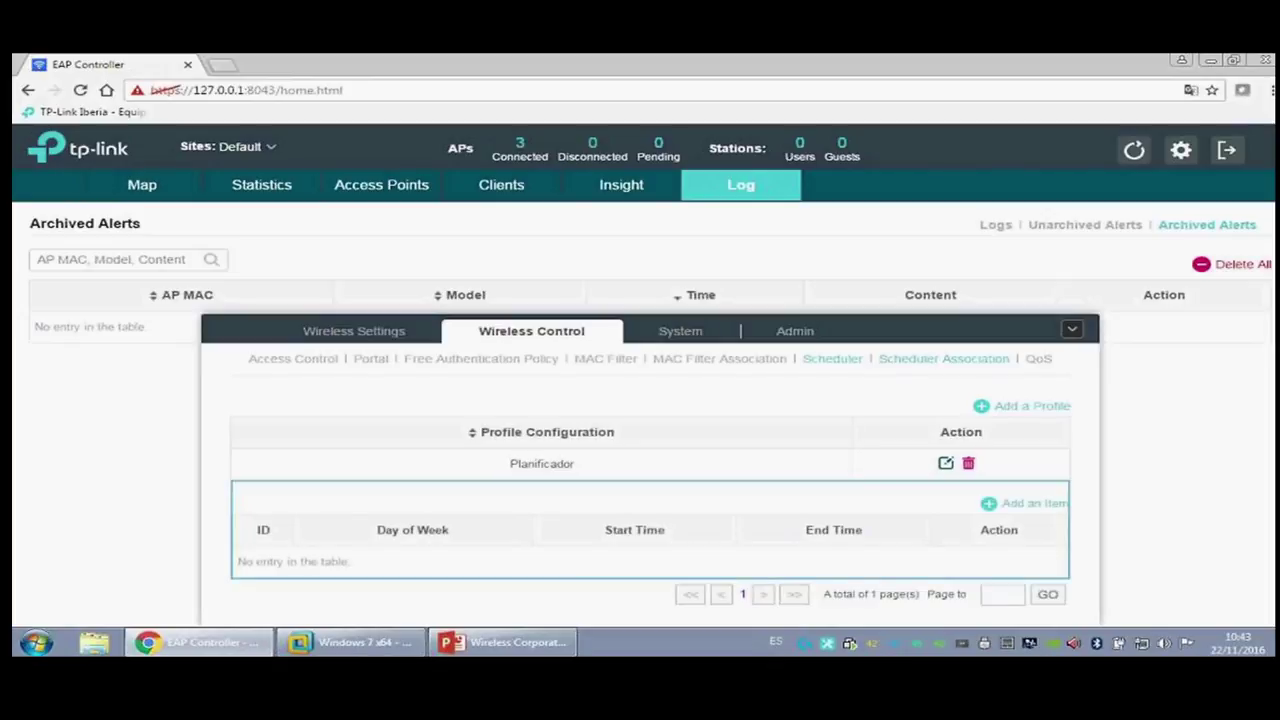
{"action": "left_click", "coordinate": [929, 360]}
{"action": "left_click", "coordinate": [318, 498]}
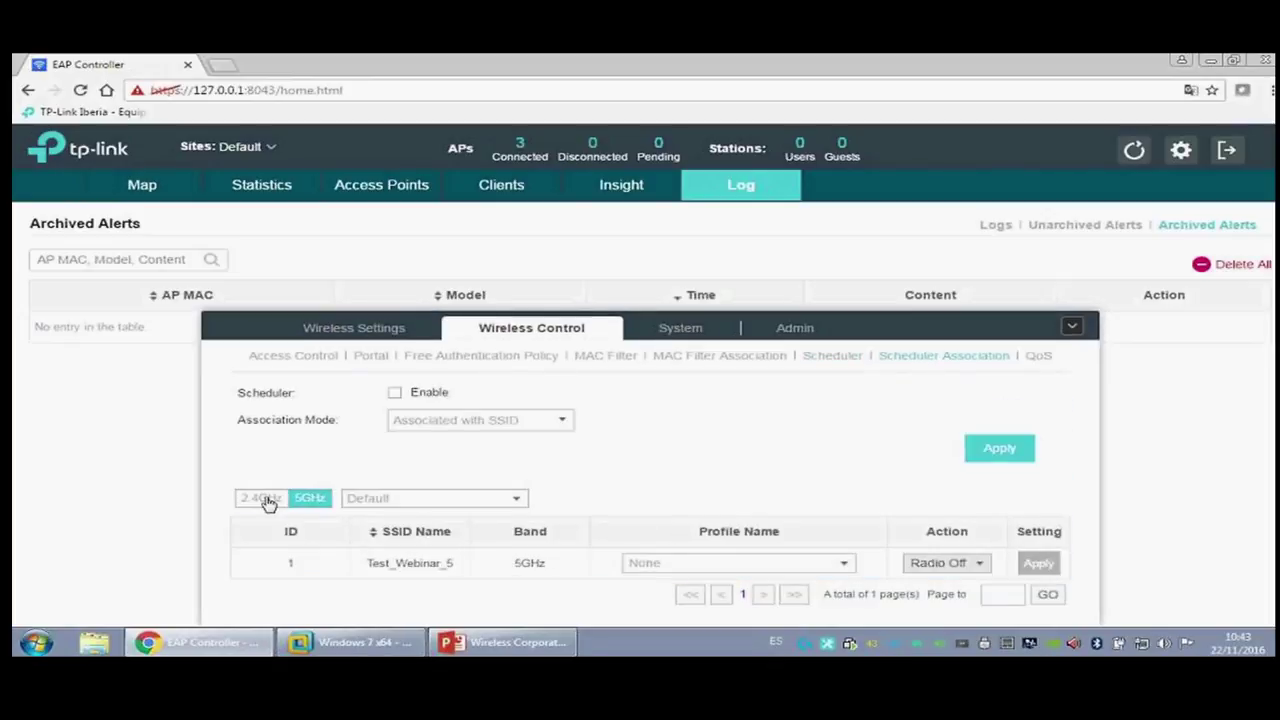
{"action": "left_click", "coordinate": [845, 359]}
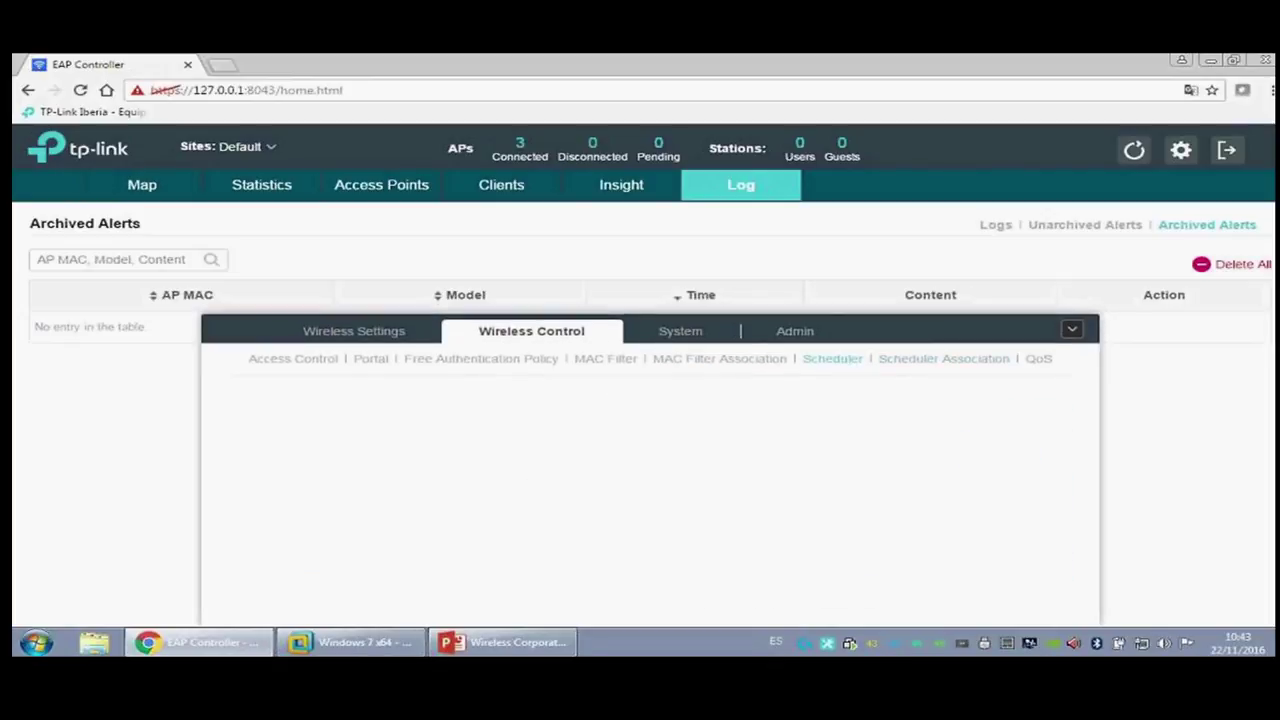
{"action": "left_click", "coordinate": [971, 464]}
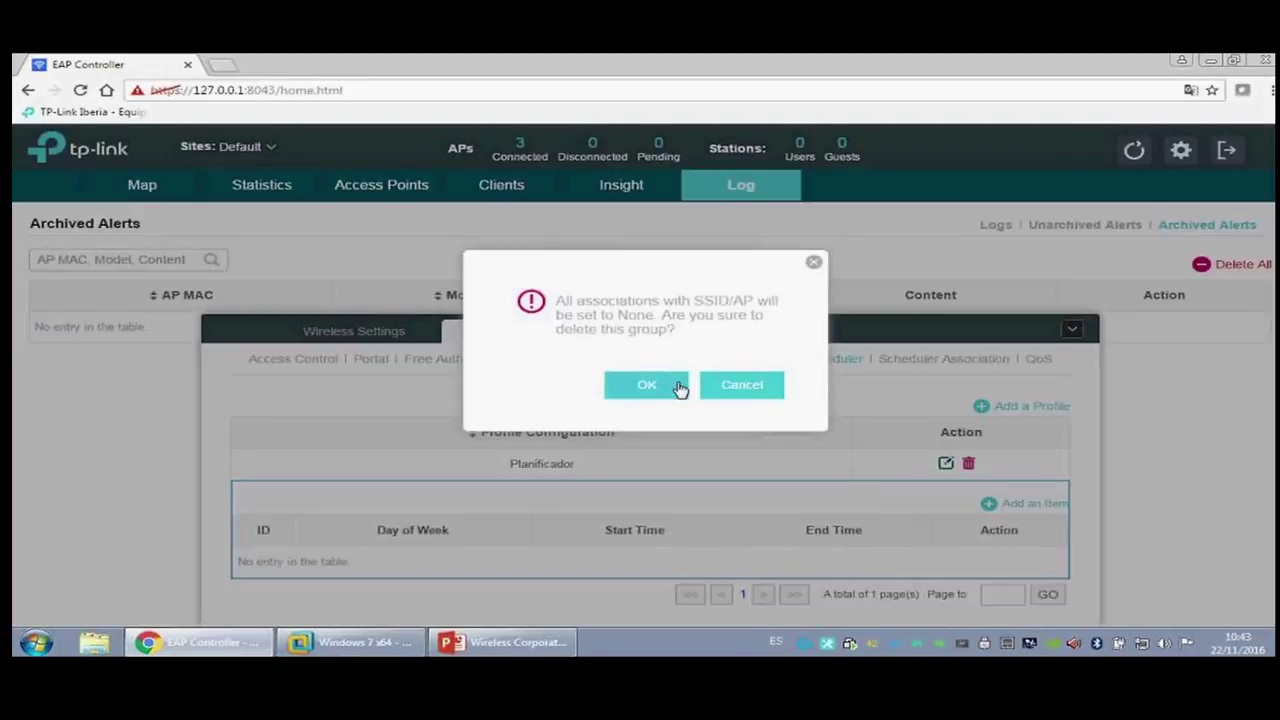
{"action": "left_click", "coordinate": [680, 388]}
{"action": "left_click", "coordinate": [1036, 491]}
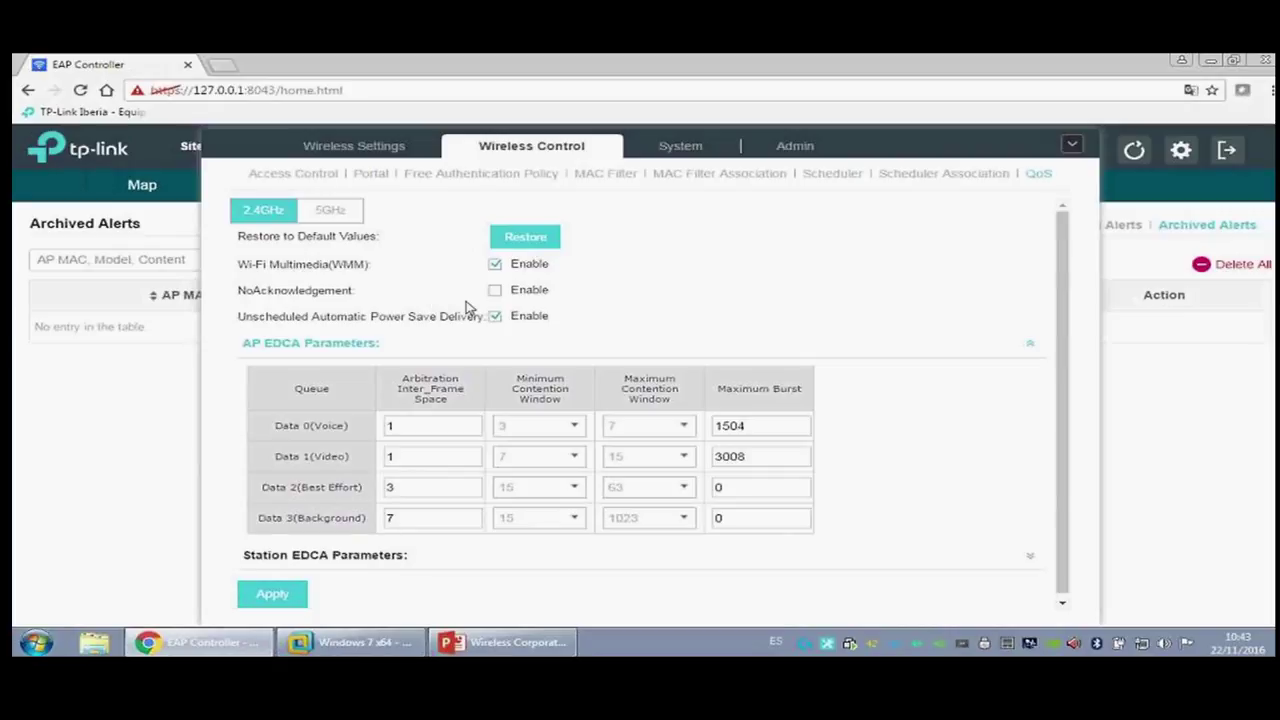
Step: Expand QoS Station EDCA Parameters, then show the System tab's Reboot Schedule
{"action": "left_click", "coordinate": [350, 558]}
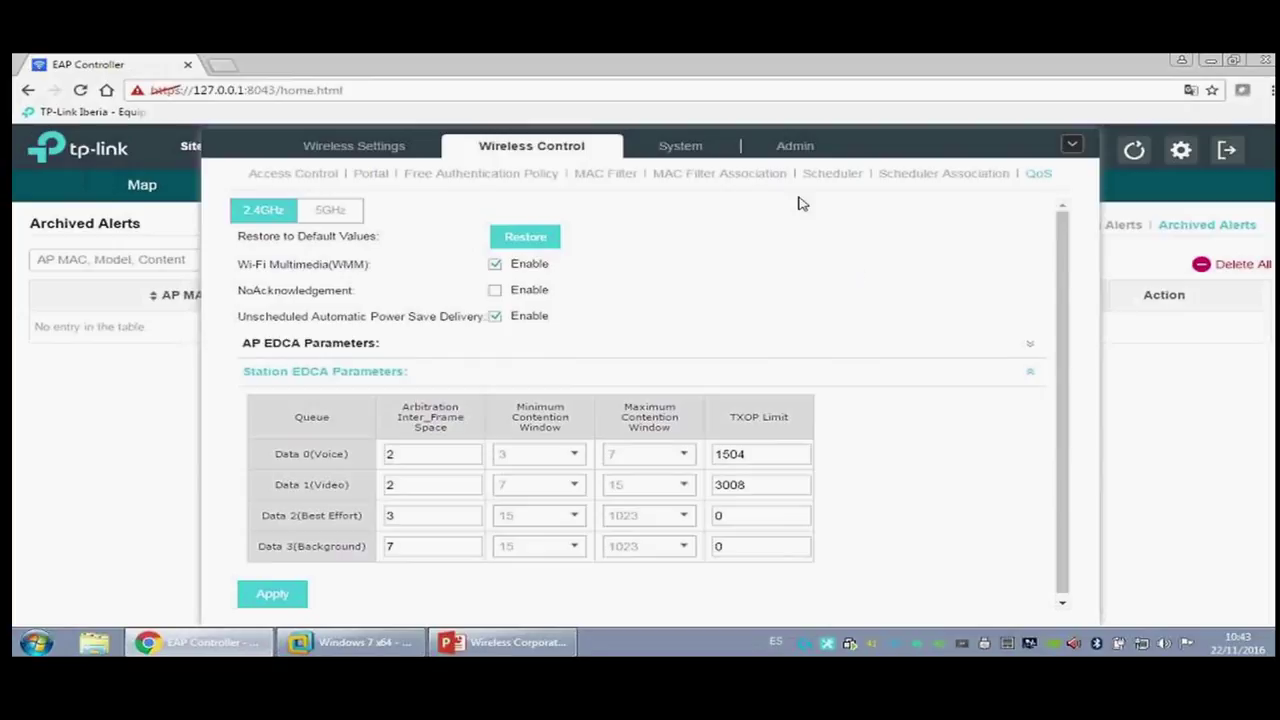
{"action": "left_click", "coordinate": [678, 146]}
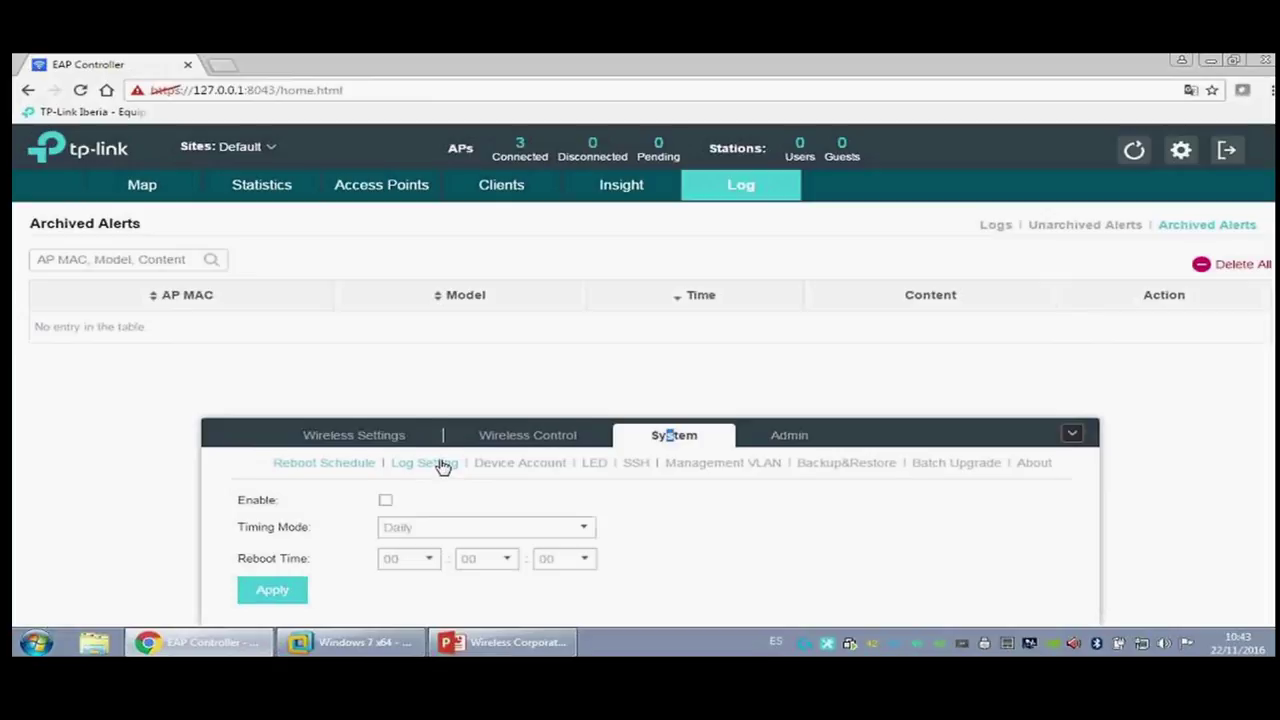
Step: Toggle Auto Mail and log server on and off in Log Setting, then view Device Account and LED
{"action": "left_click", "coordinate": [443, 465]}
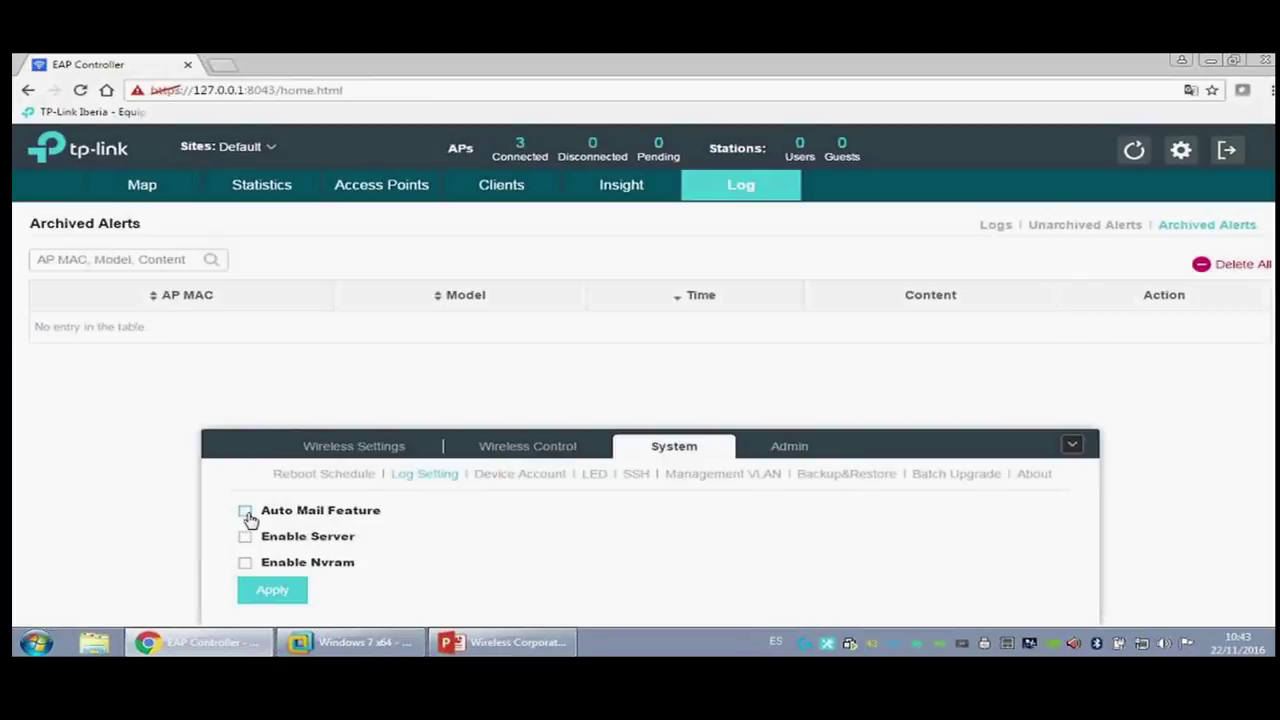
{"action": "left_click", "coordinate": [245, 511]}
{"action": "left_click", "coordinate": [243, 272]}
{"action": "left_click", "coordinate": [245, 537]}
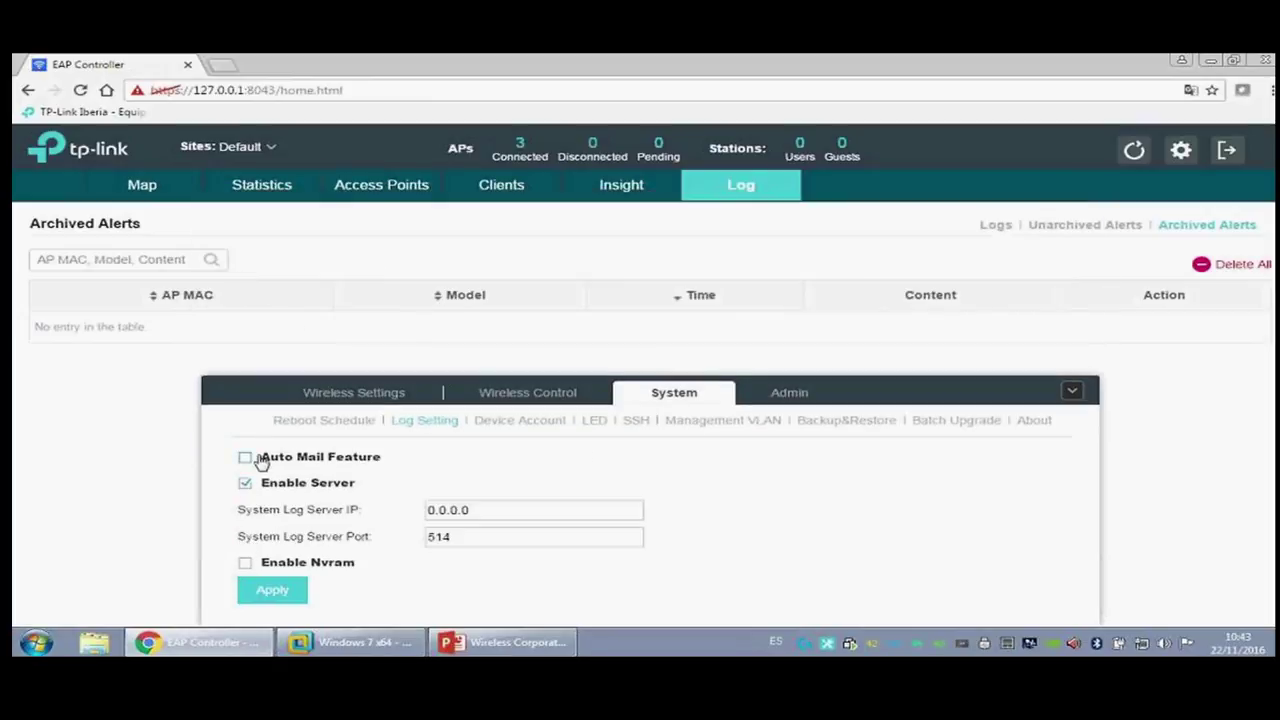
{"action": "left_click", "coordinate": [246, 484]}
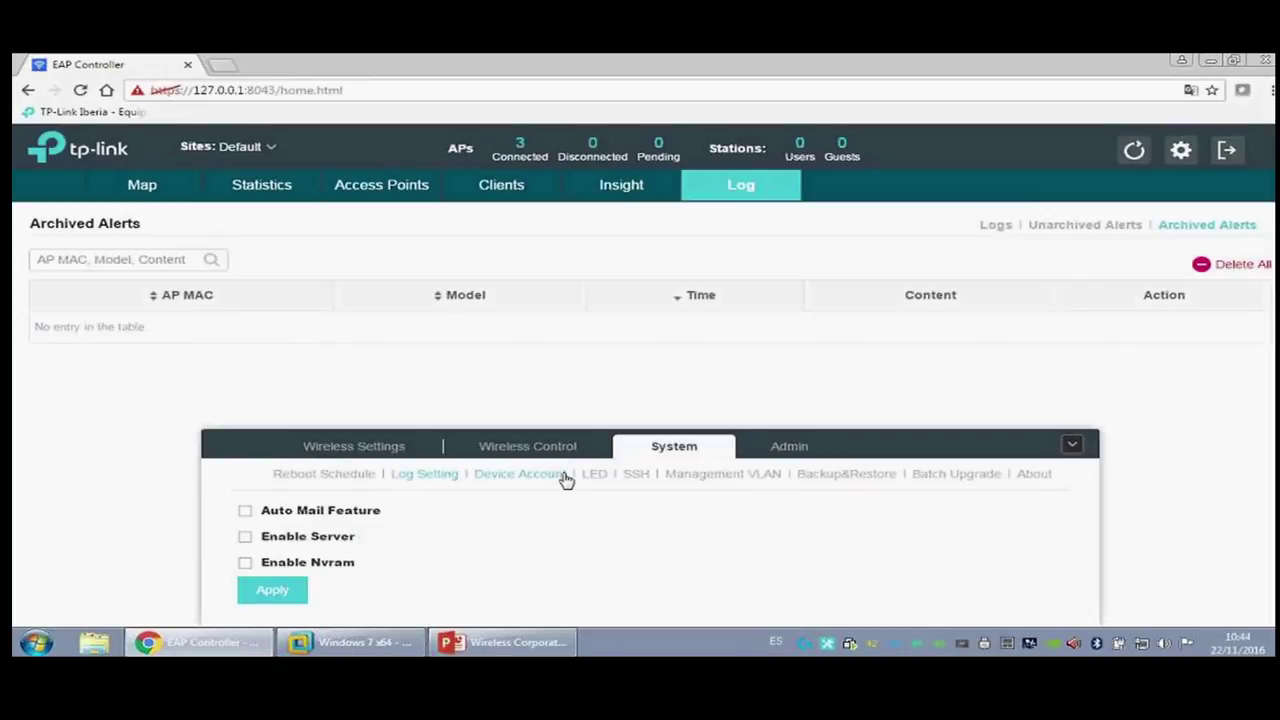
{"action": "left_click", "coordinate": [562, 475]}
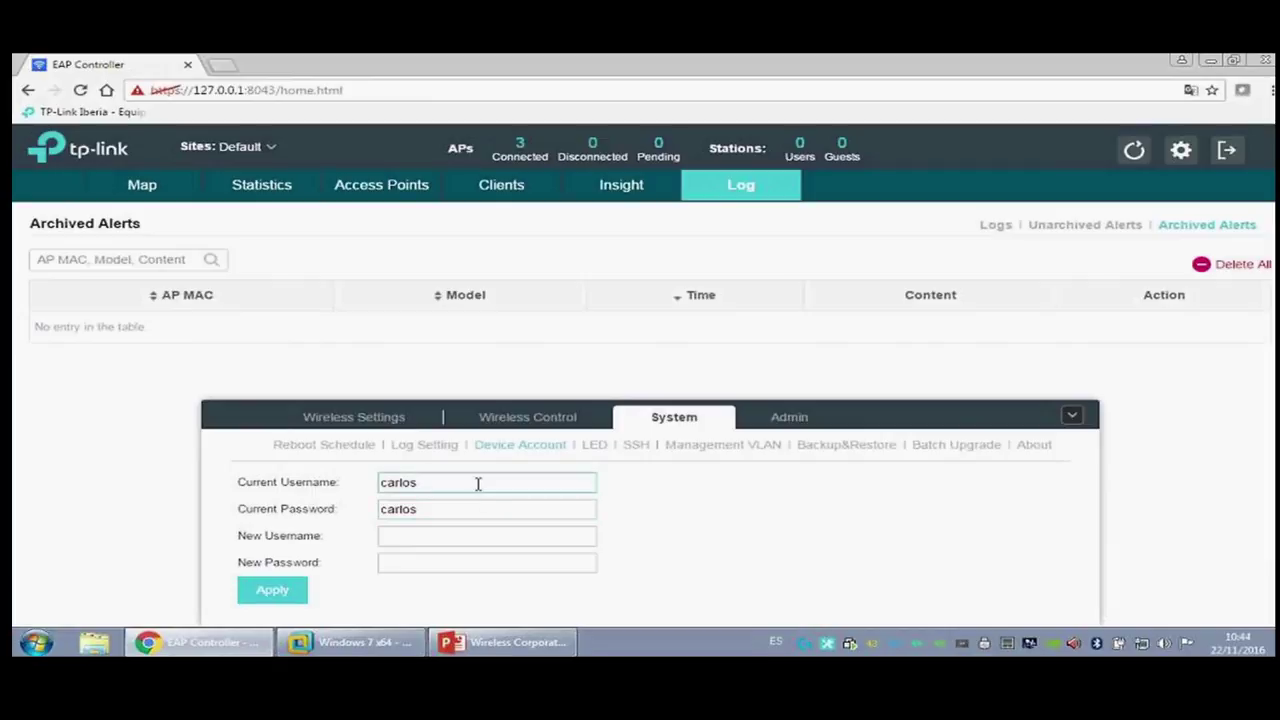
{"action": "left_click", "coordinate": [594, 444]}
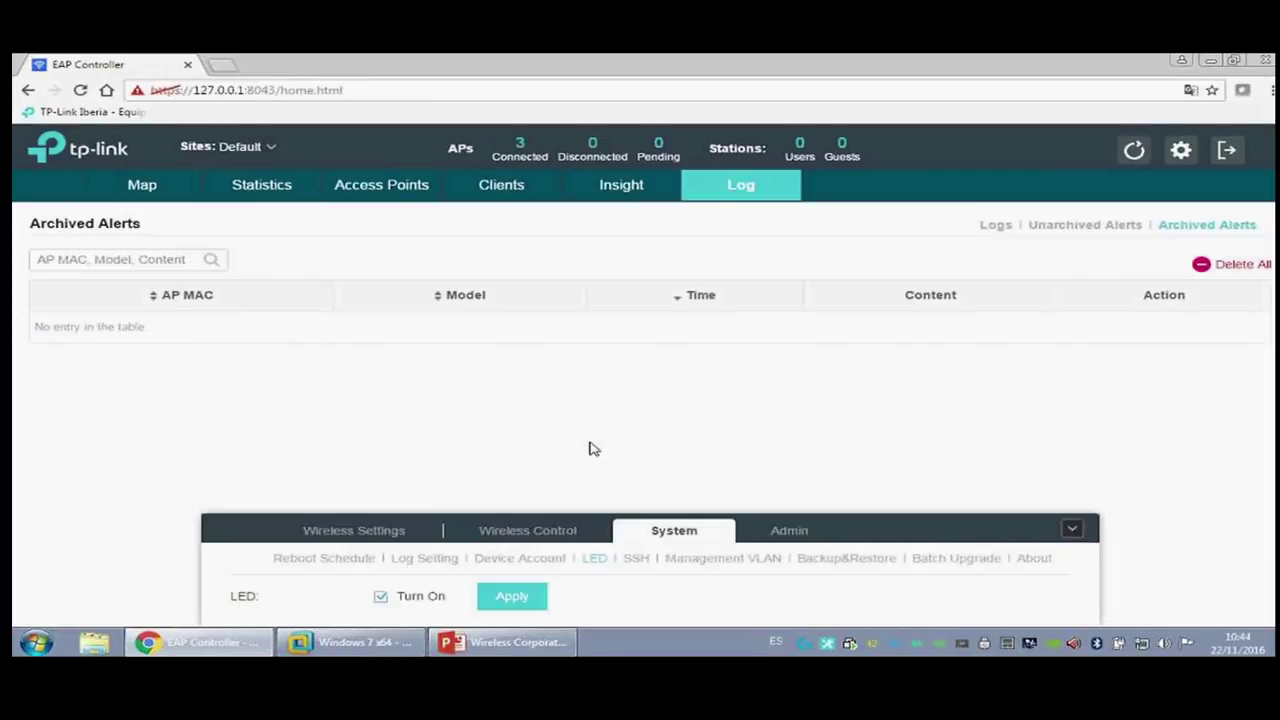
Step: View SSH, Management VLAN, Backup&Restore, Batch Upgrade and About (version 2.4.7), then collapse the panel
{"action": "left_click", "coordinate": [637, 559]}
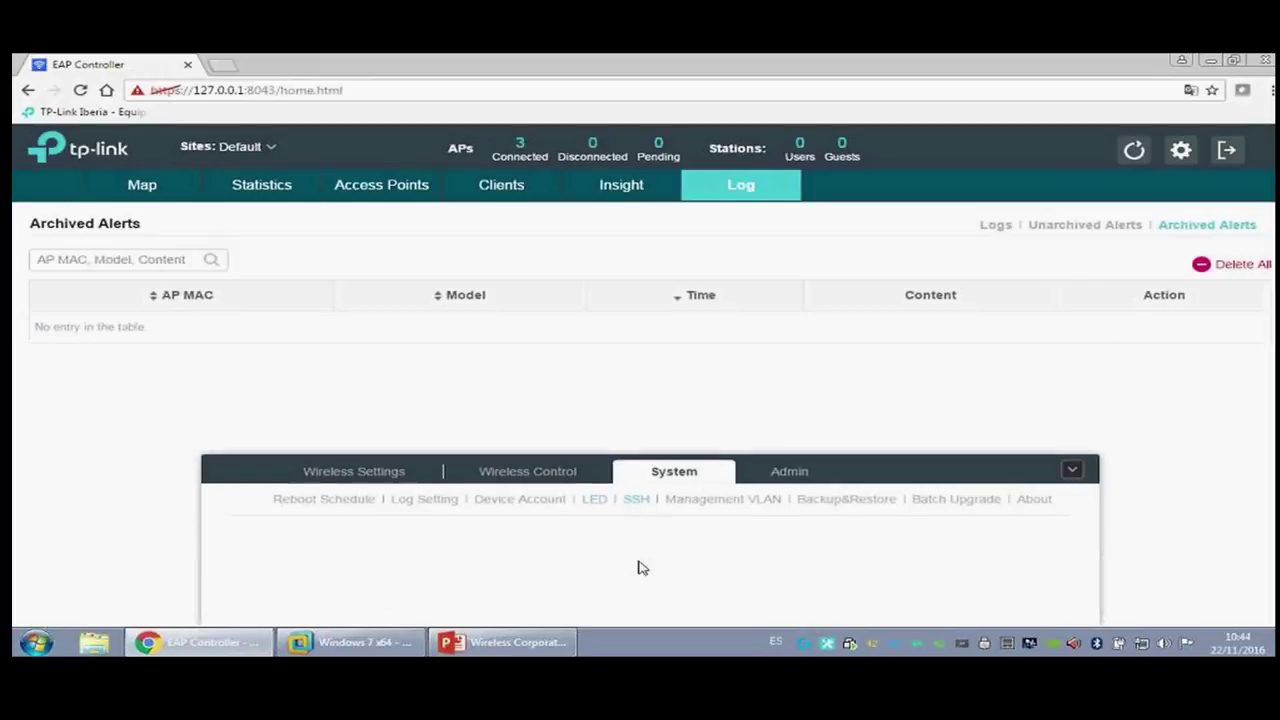
{"action": "left_click", "coordinate": [739, 501]}
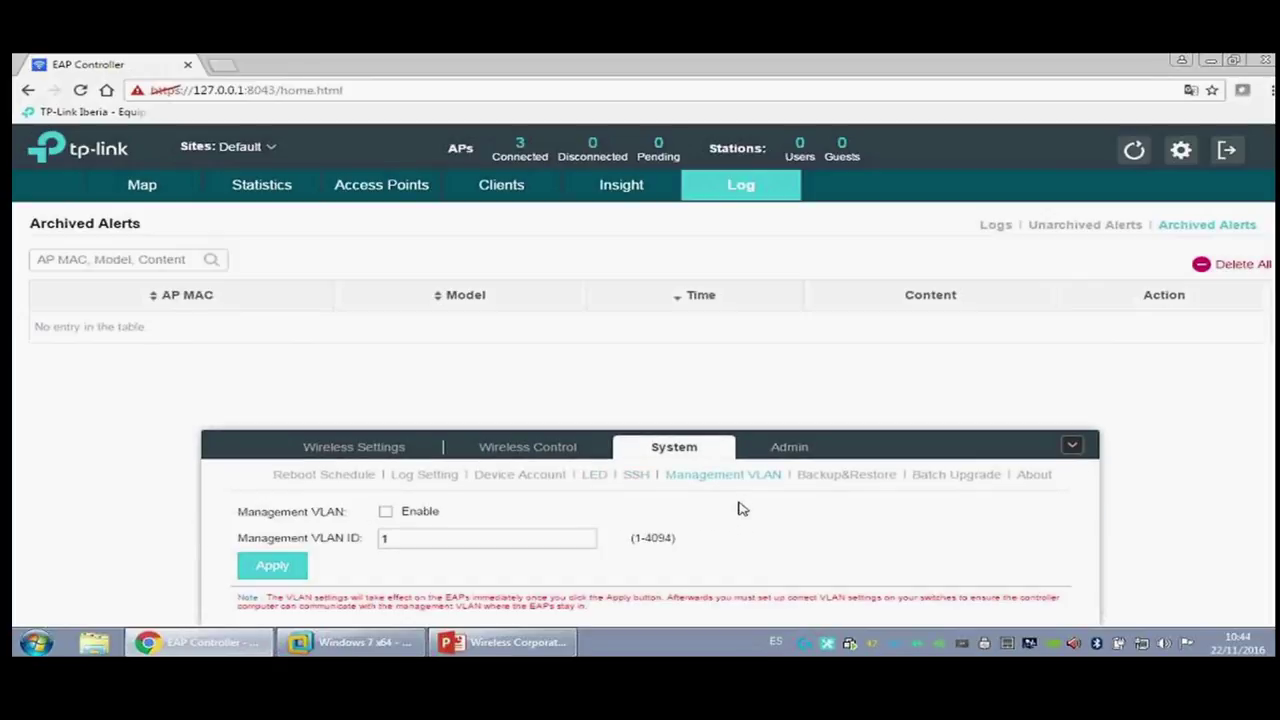
{"action": "left_click", "coordinate": [848, 476]}
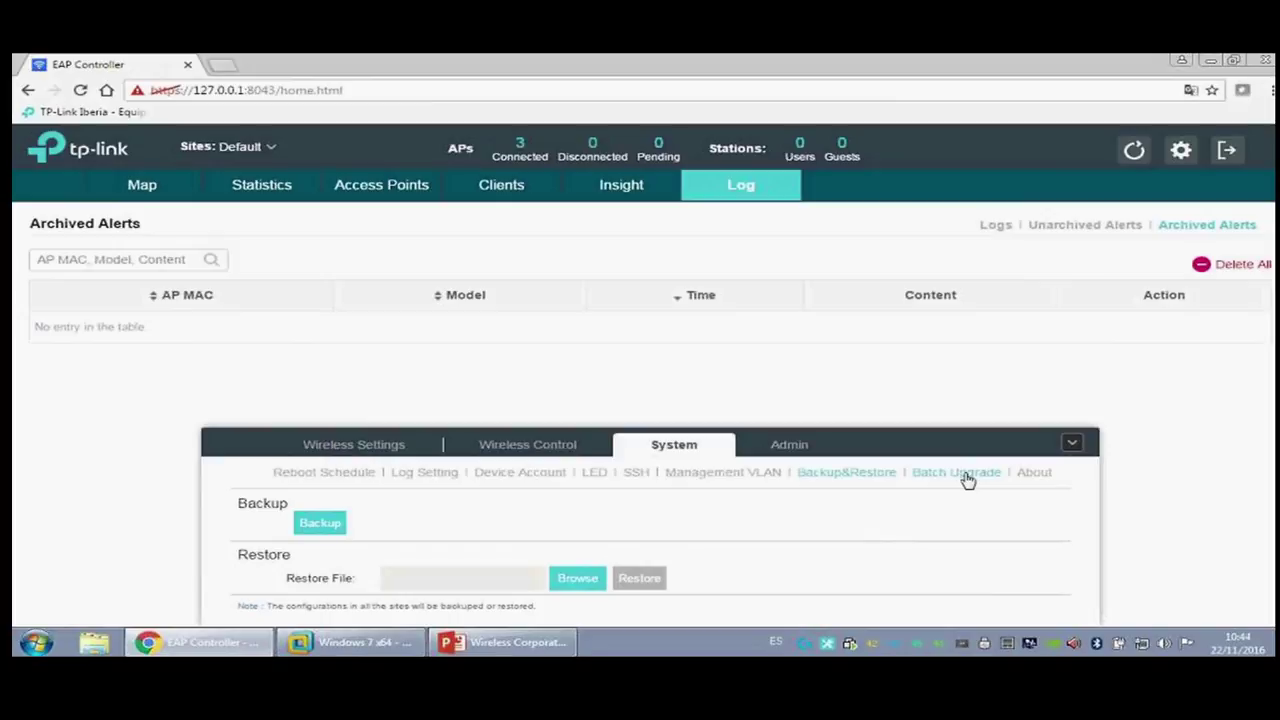
{"action": "left_click", "coordinate": [966, 474]}
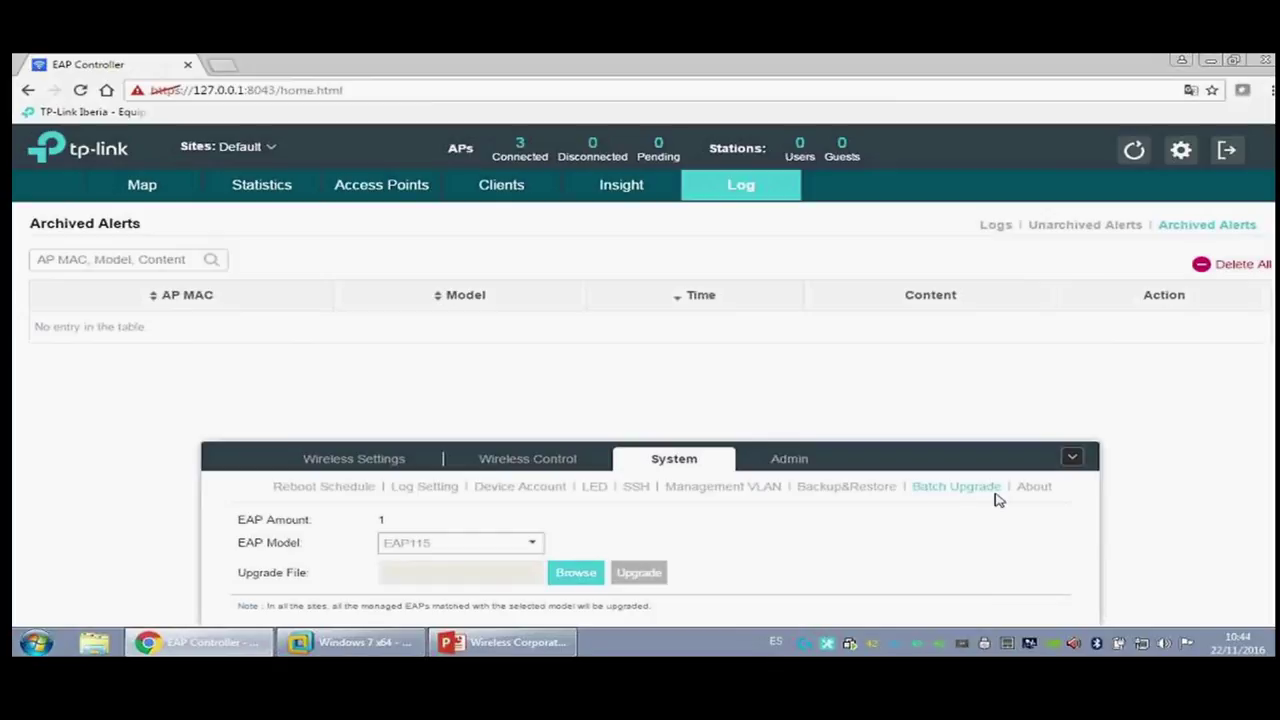
{"action": "left_click", "coordinate": [1034, 486]}
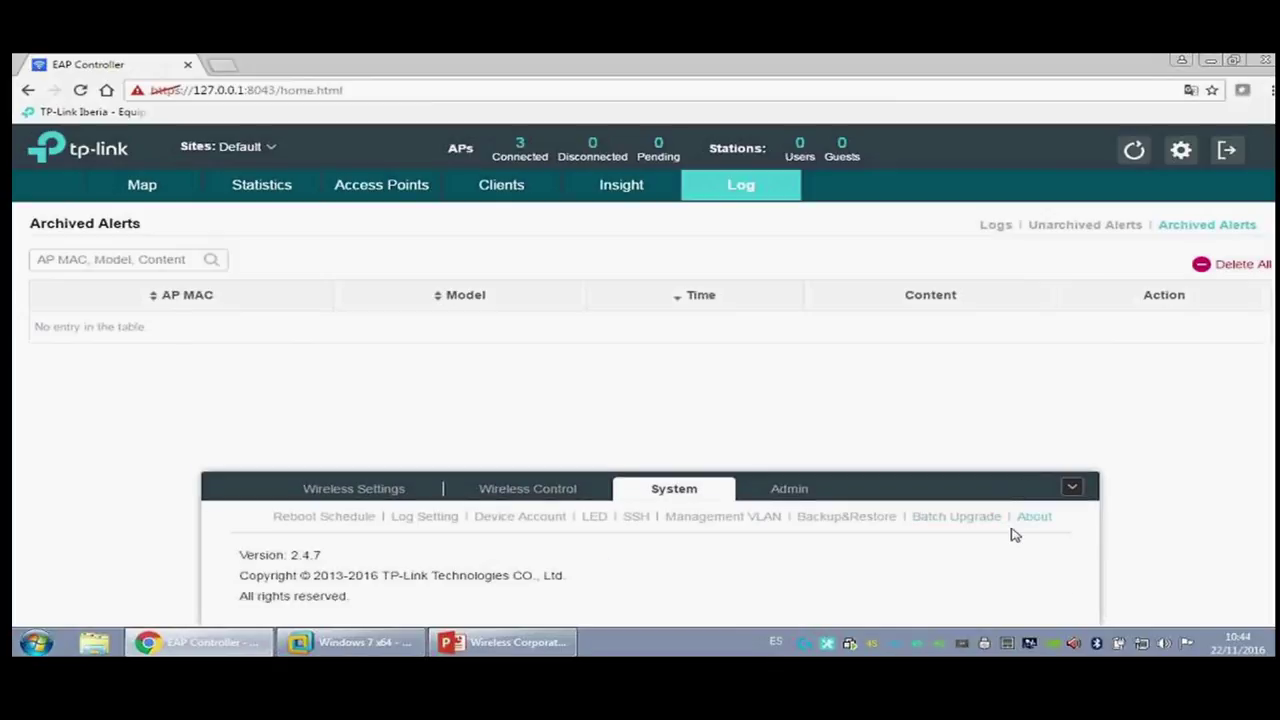
{"action": "left_click", "coordinate": [1072, 489]}
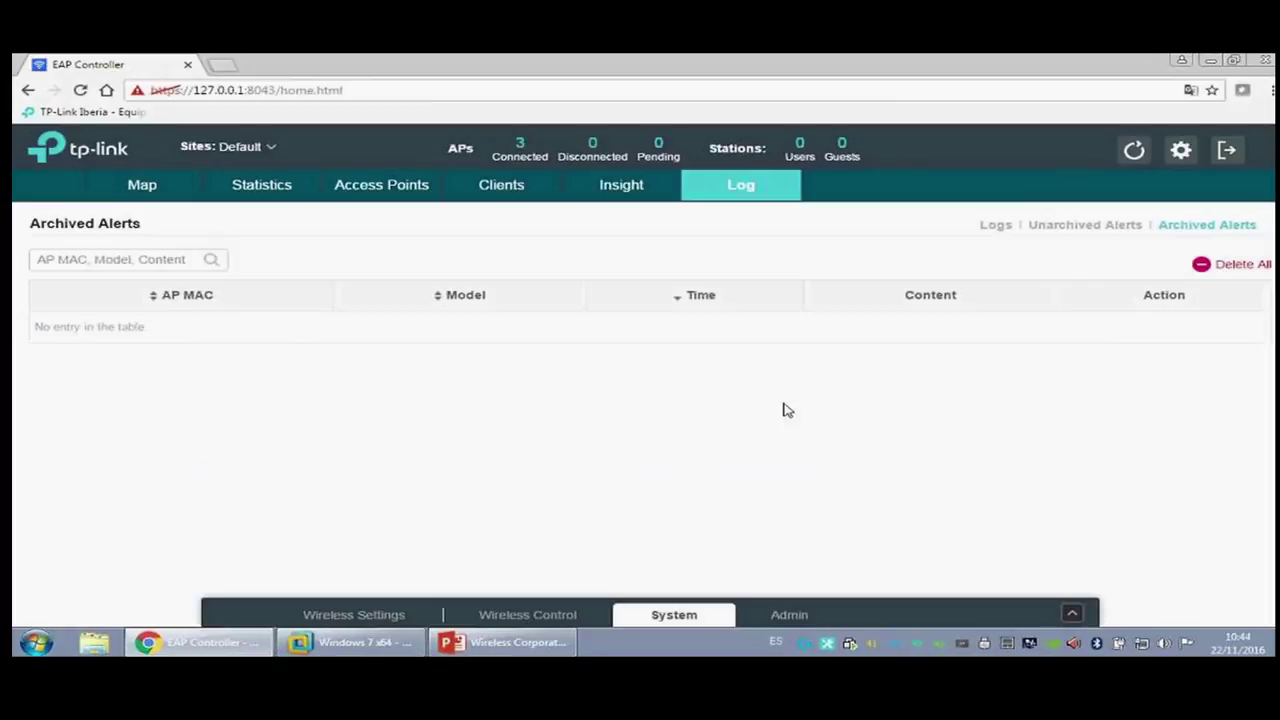
{"action": "left_click", "coordinate": [365, 618]}
Step: Add a new site named 'Diode'
{"action": "left_click", "coordinate": [700, 410]}
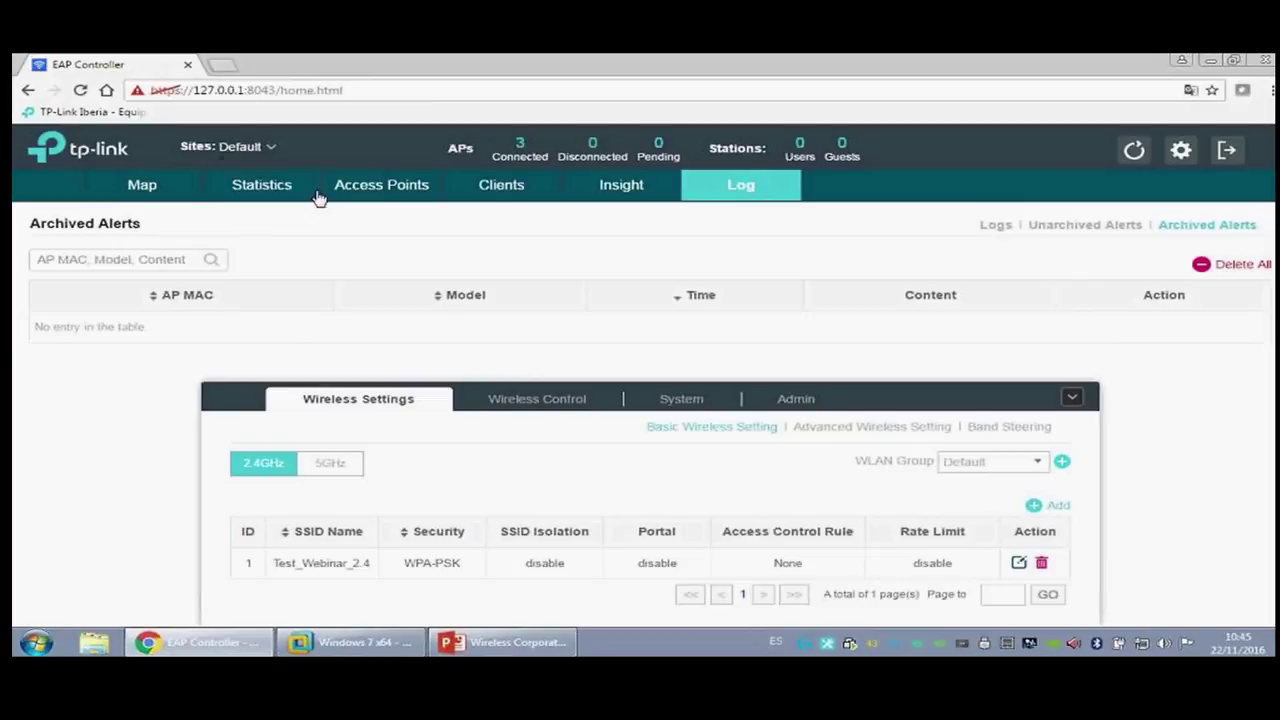
{"action": "left_click", "coordinate": [262, 150]}
{"action": "left_click", "coordinate": [268, 204]}
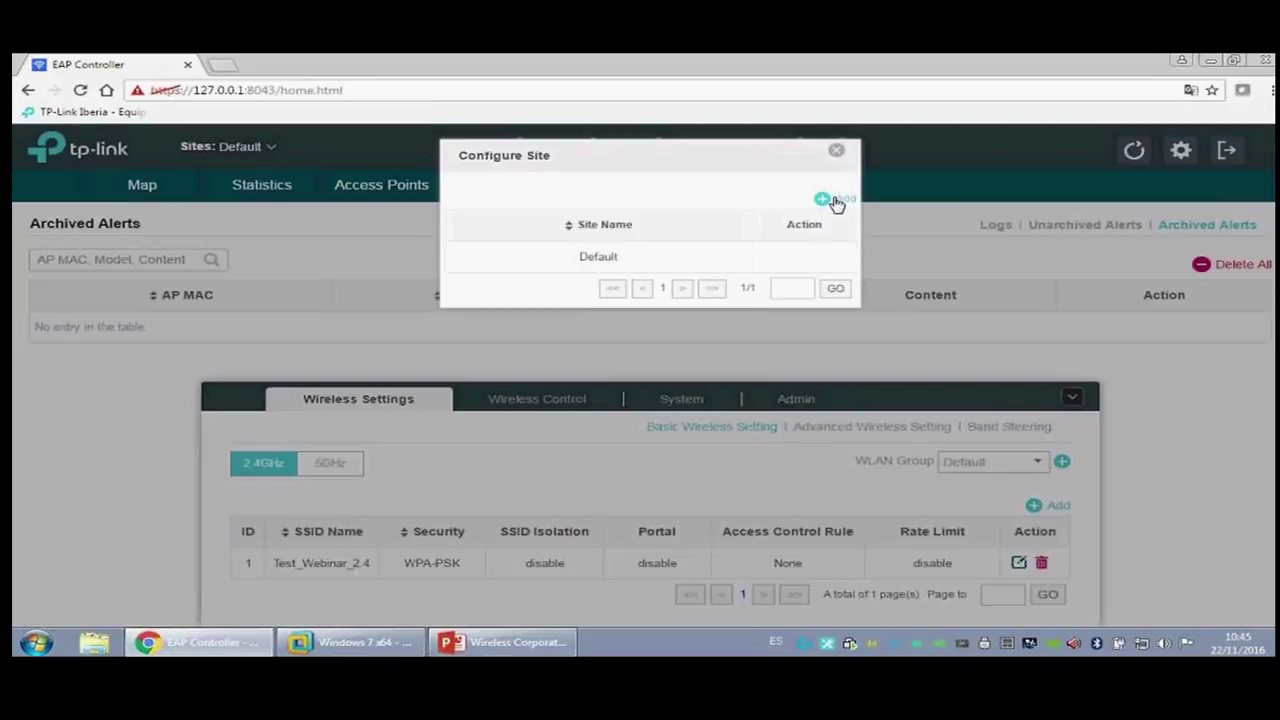
{"action": "left_click", "coordinate": [834, 201]}
{"action": "left_click", "coordinate": [684, 191]}
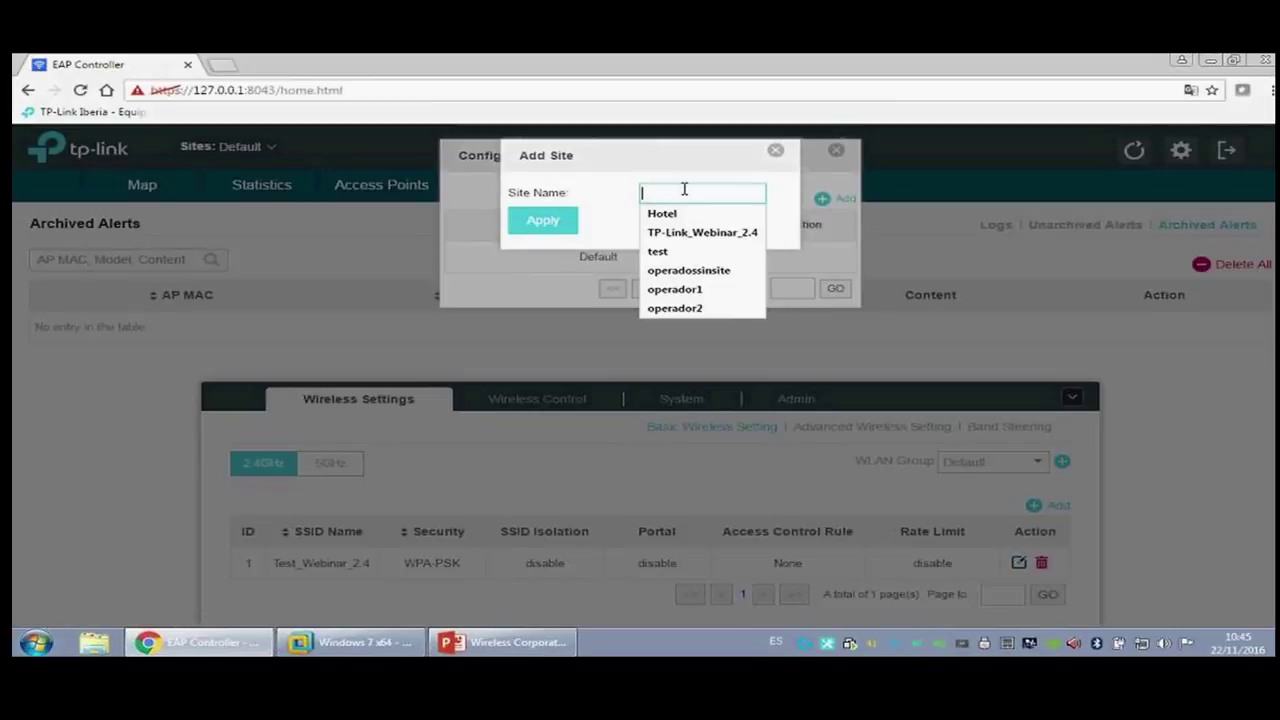
{"action": "type", "text": "Diode"}
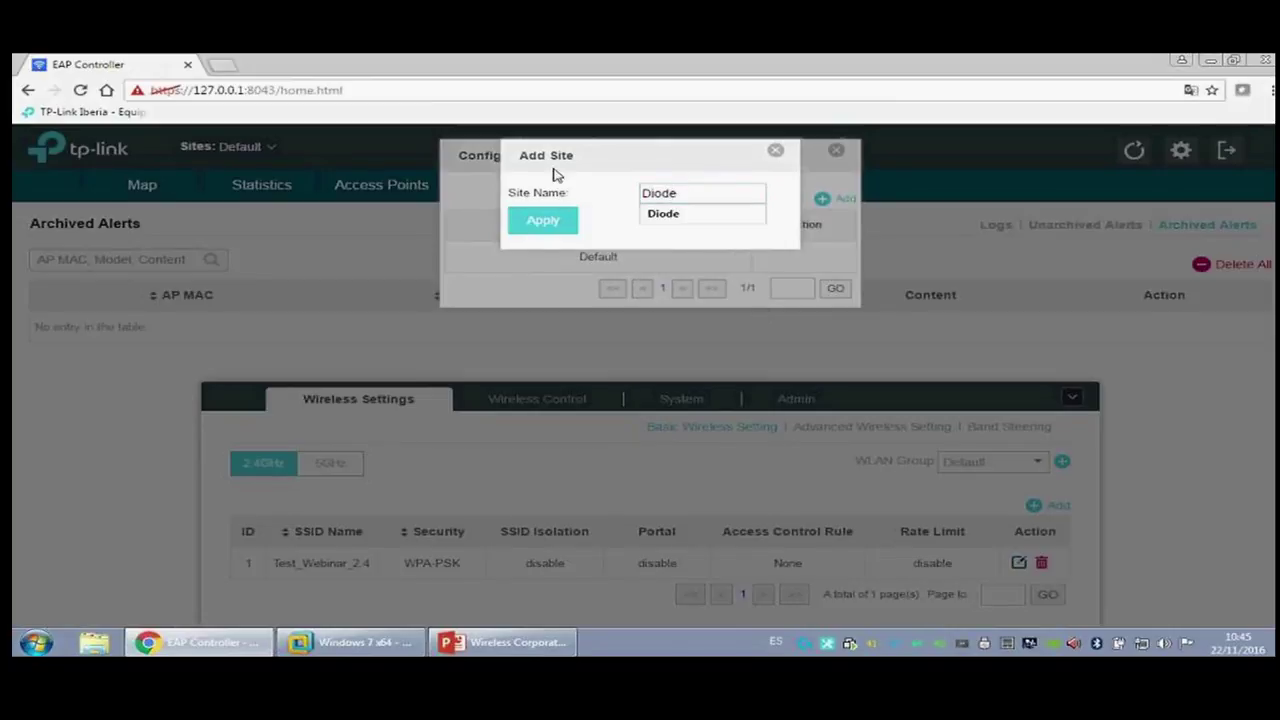
{"action": "left_click", "coordinate": [550, 224]}
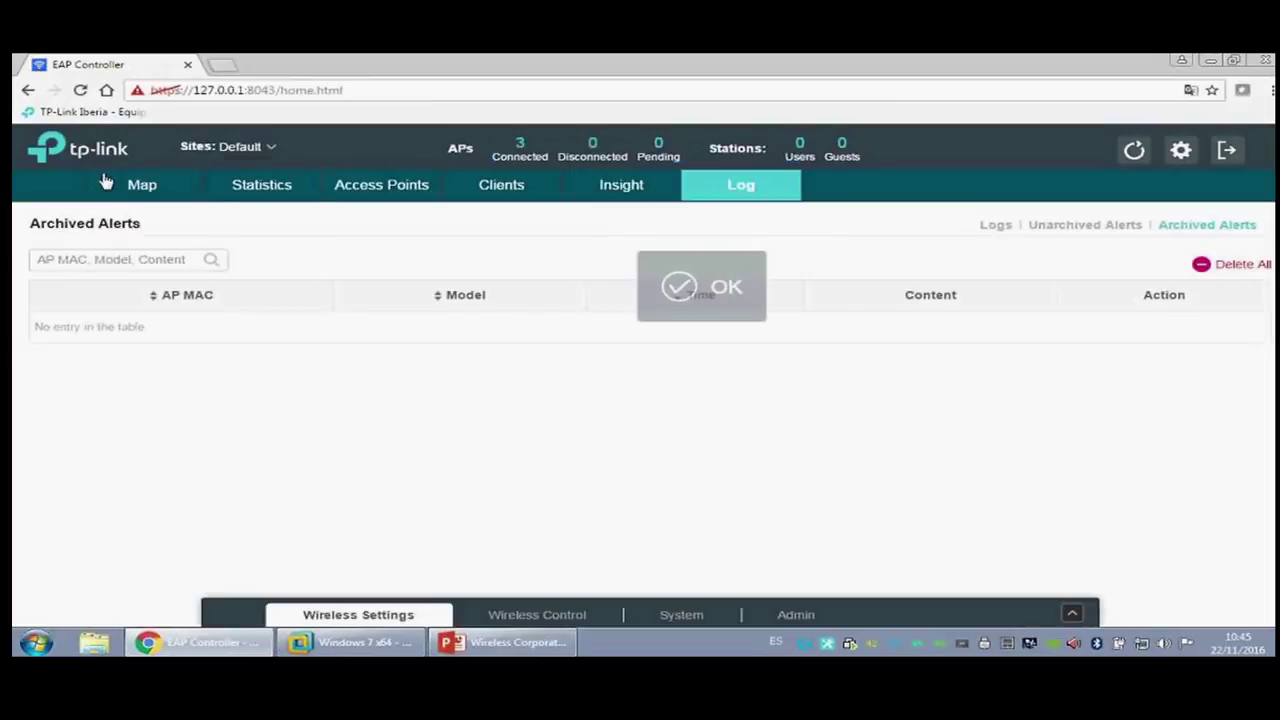
Step: Add a second new site named 'Hotel'
{"action": "left_click", "coordinate": [245, 147]}
{"action": "left_click", "coordinate": [268, 231]}
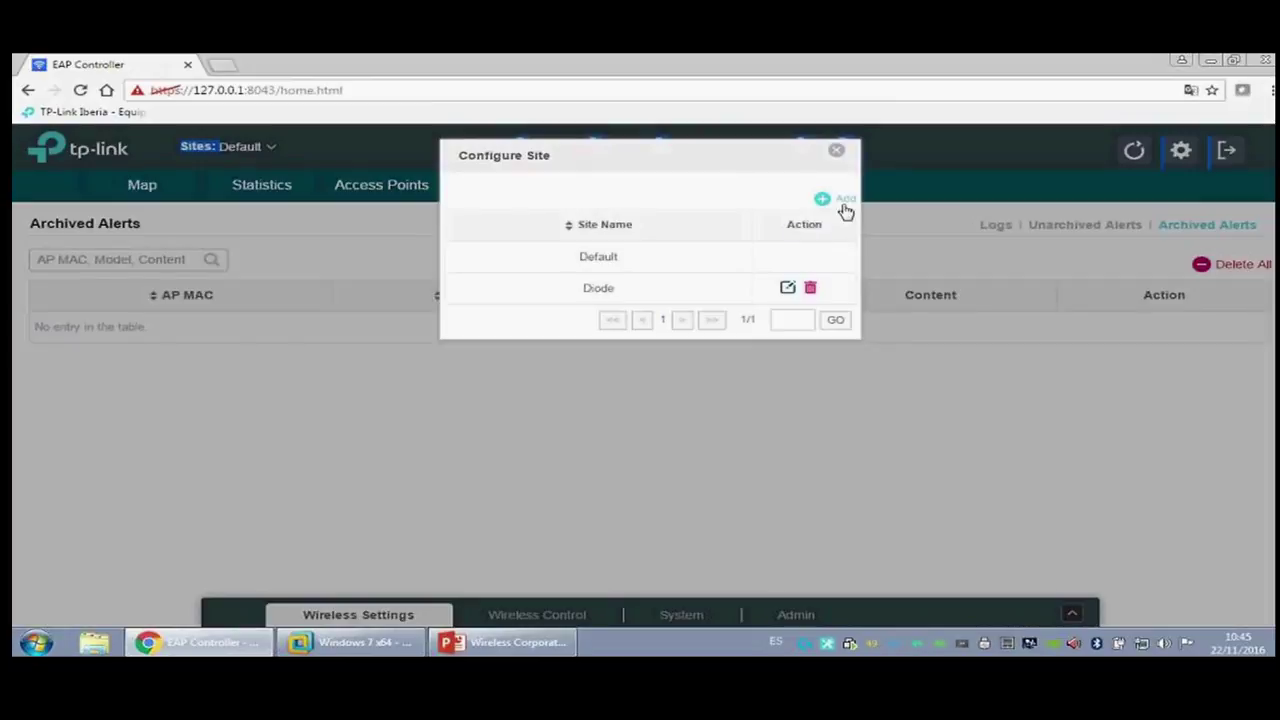
{"action": "left_click", "coordinate": [838, 203]}
{"action": "left_click", "coordinate": [677, 190]}
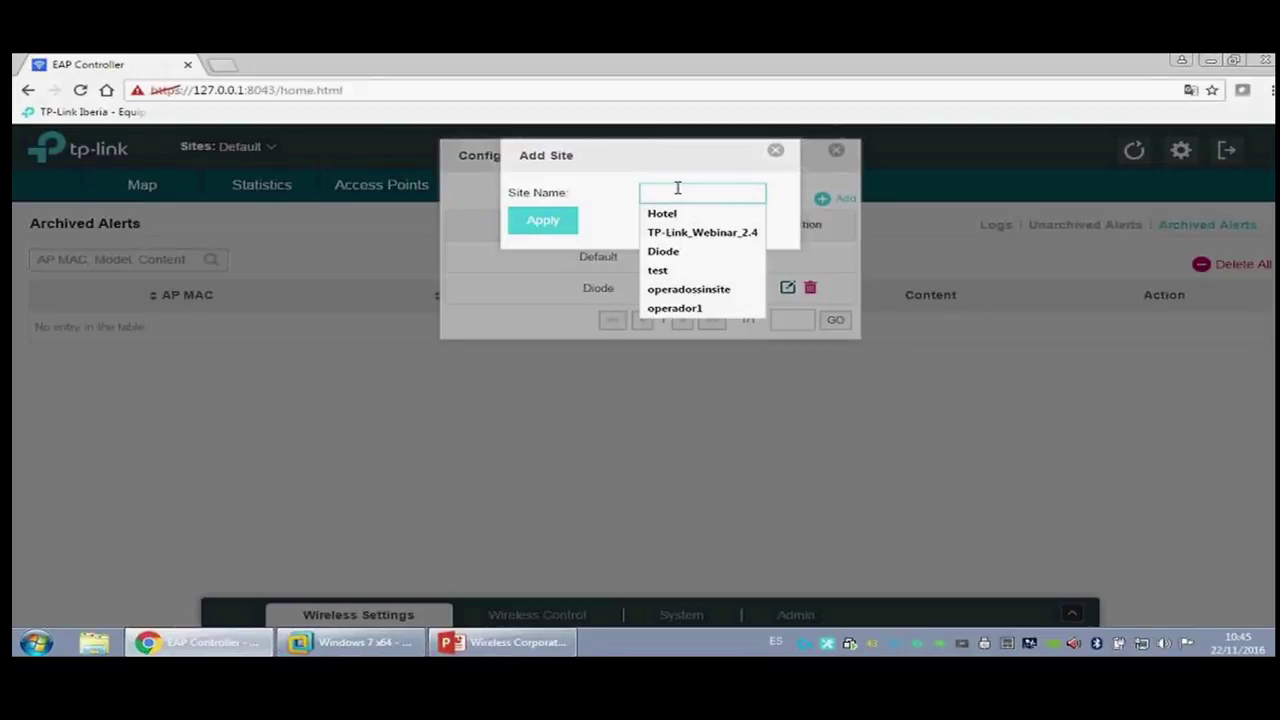
{"action": "type", "text": "Hotel"}
{"action": "left_click", "coordinate": [541, 239]}
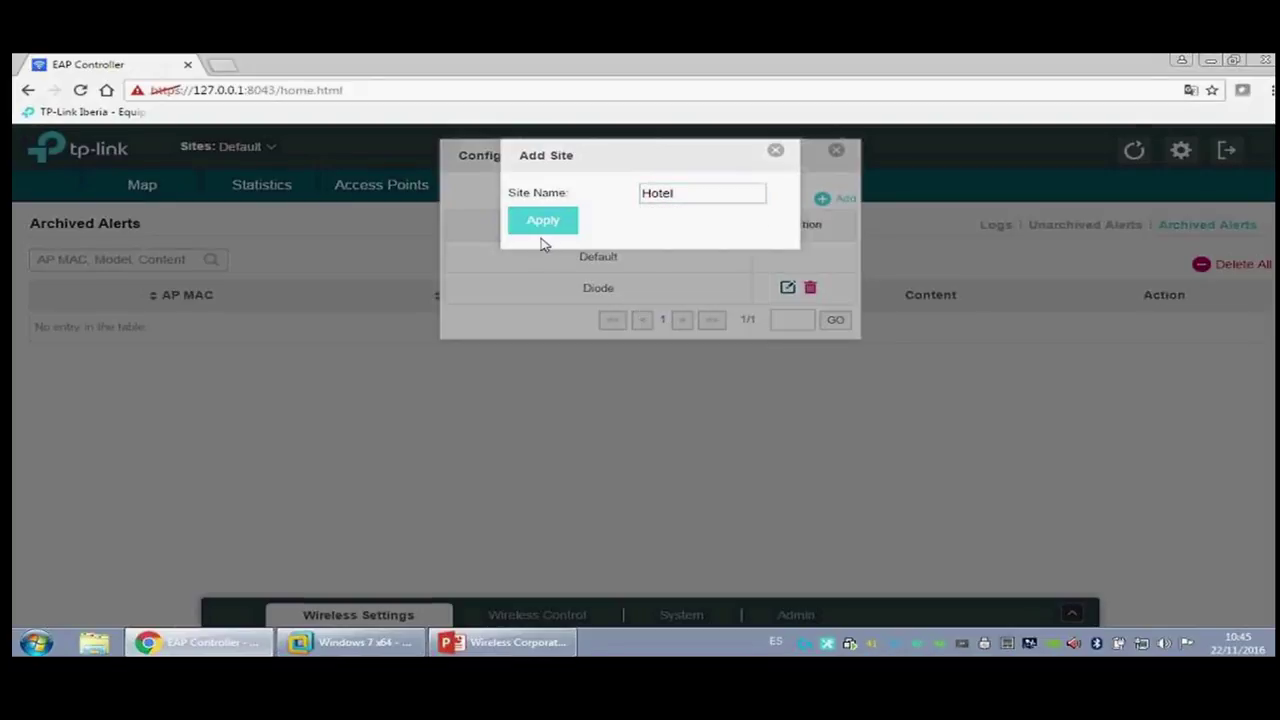
Step: Add a site named 'TP-Link' and confirm all three appear in the site list
{"action": "left_click", "coordinate": [240, 146]}
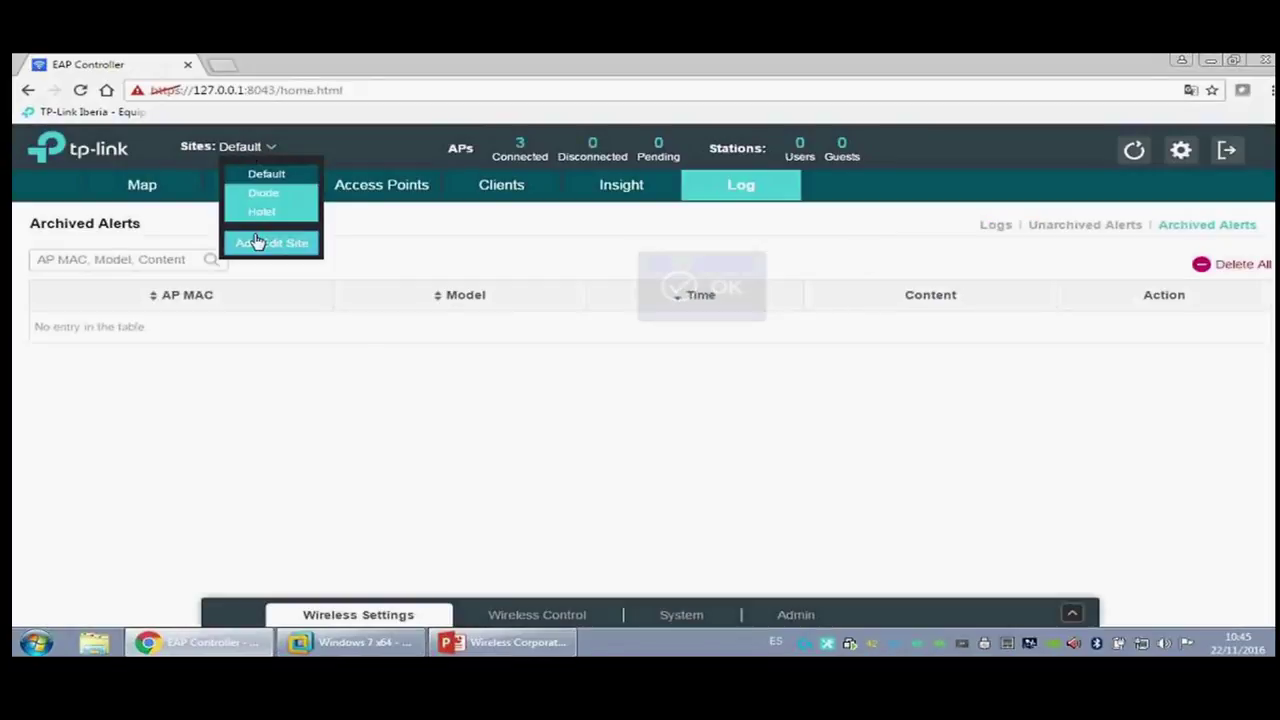
{"action": "left_click", "coordinate": [254, 240]}
{"action": "left_click", "coordinate": [848, 197]}
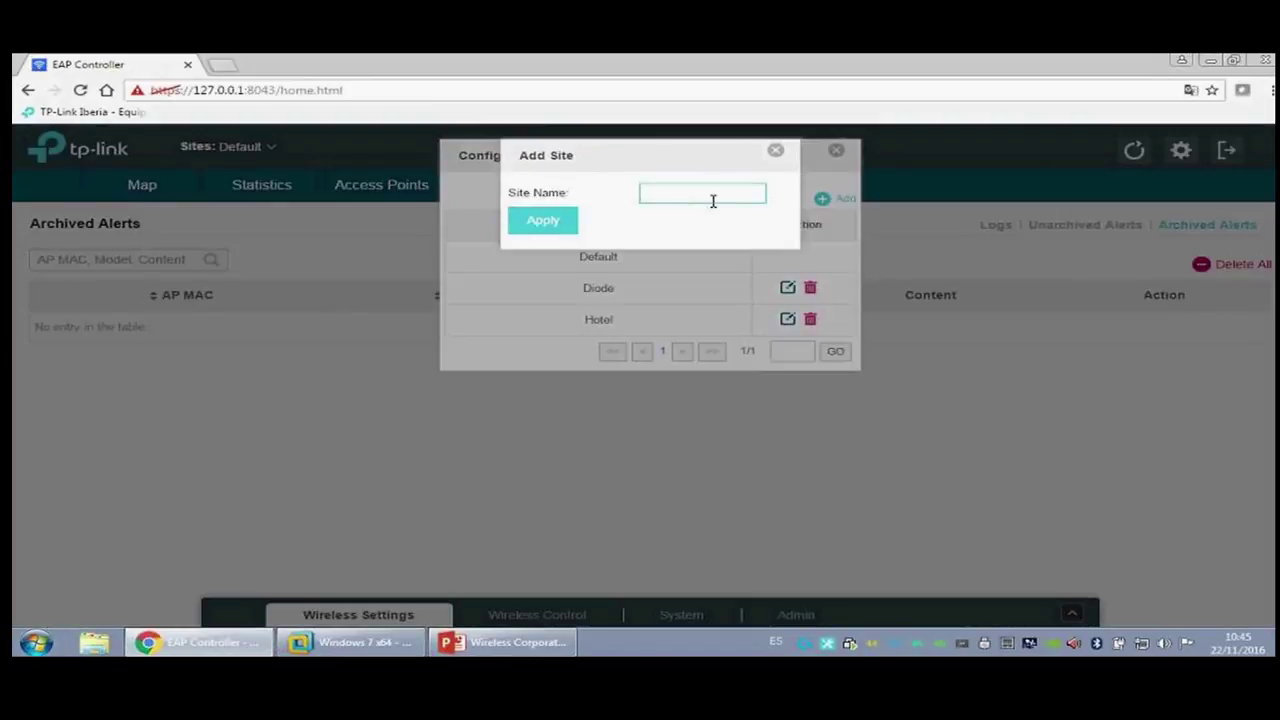
{"action": "type", "text": "TP-Link"}
{"action": "left_click", "coordinate": [565, 228]}
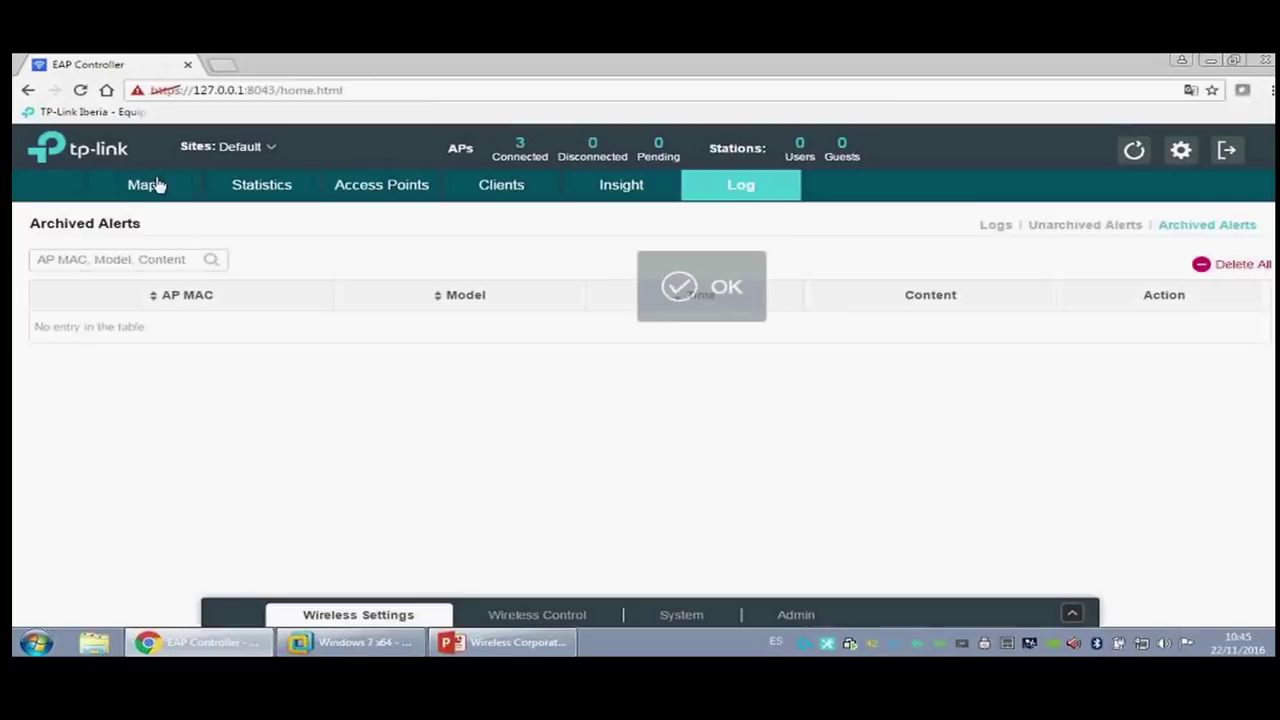
{"action": "left_click", "coordinate": [250, 152]}
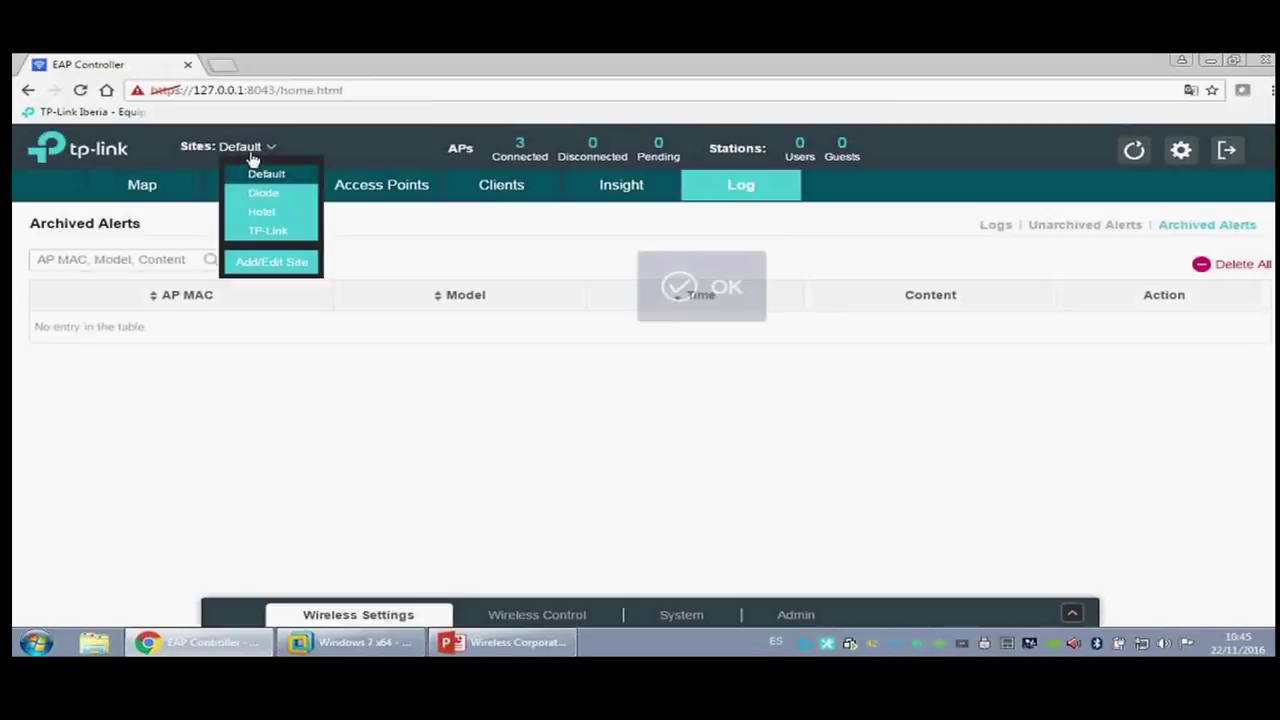
{"action": "left_click", "coordinate": [314, 168]}
{"action": "left_click", "coordinate": [342, 188]}
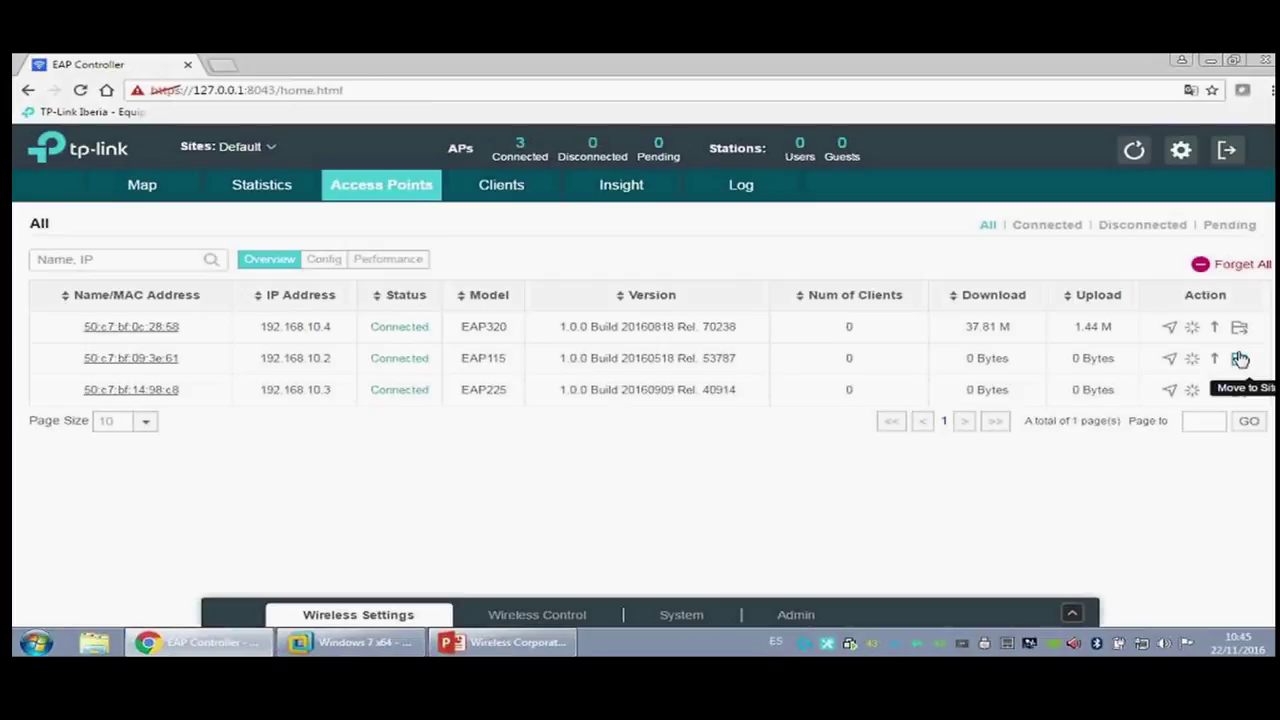
Step: Move the EAP115 access point to the Diode site
{"action": "triple_click", "coordinate": [1200, 389]}
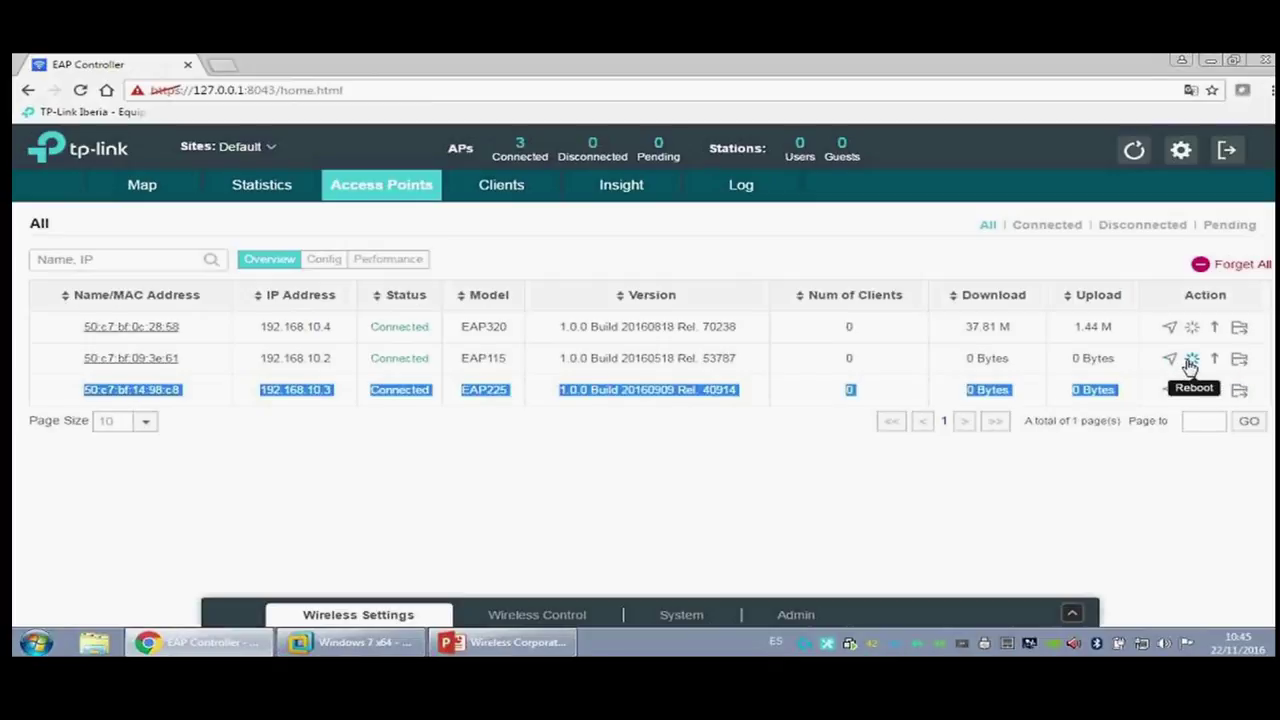
{"action": "left_click", "coordinate": [1240, 358]}
{"action": "left_click", "coordinate": [643, 193]}
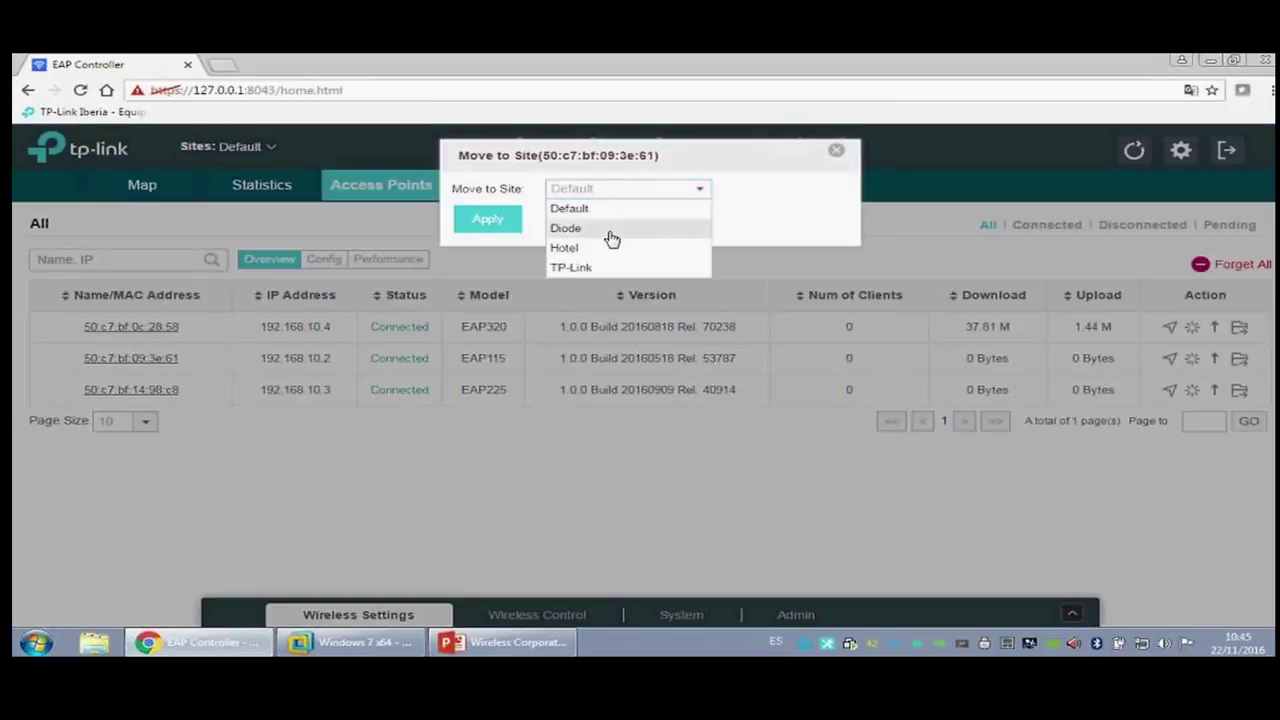
{"action": "left_click", "coordinate": [607, 230]}
{"action": "left_click", "coordinate": [499, 227]}
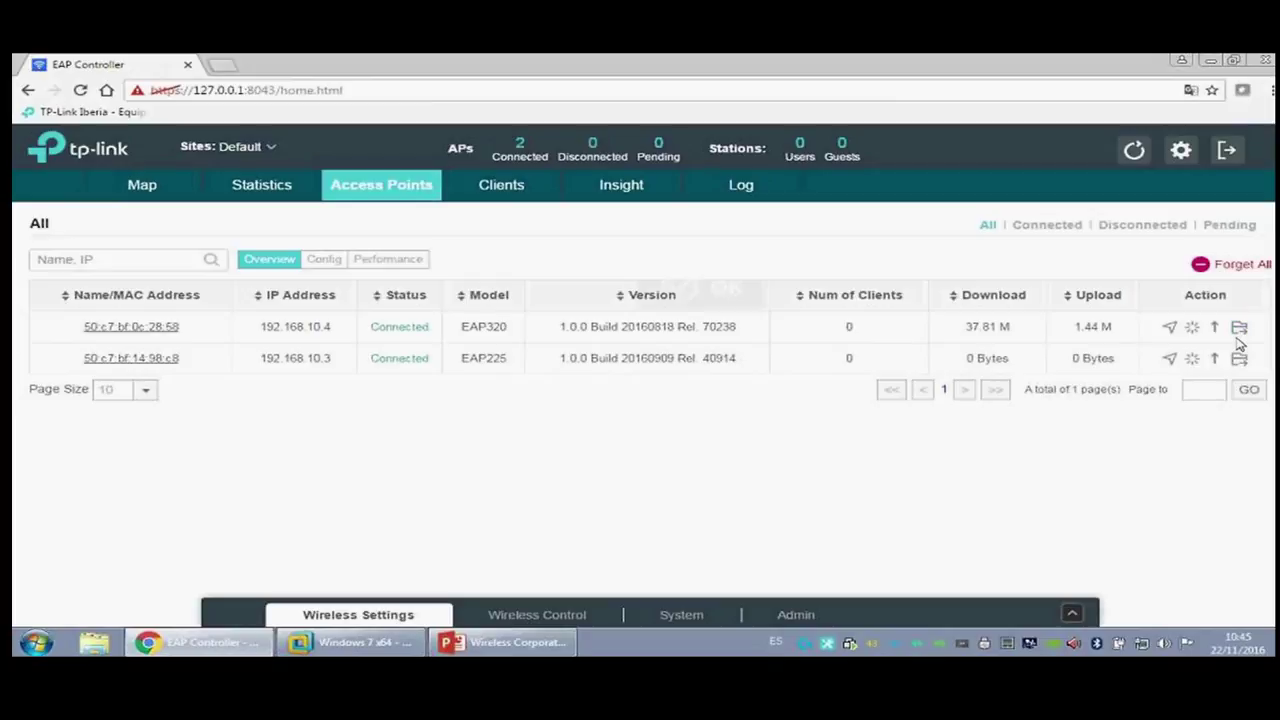
Step: Move the EAP225 access point to the Hotel site
{"action": "left_click", "coordinate": [1241, 359]}
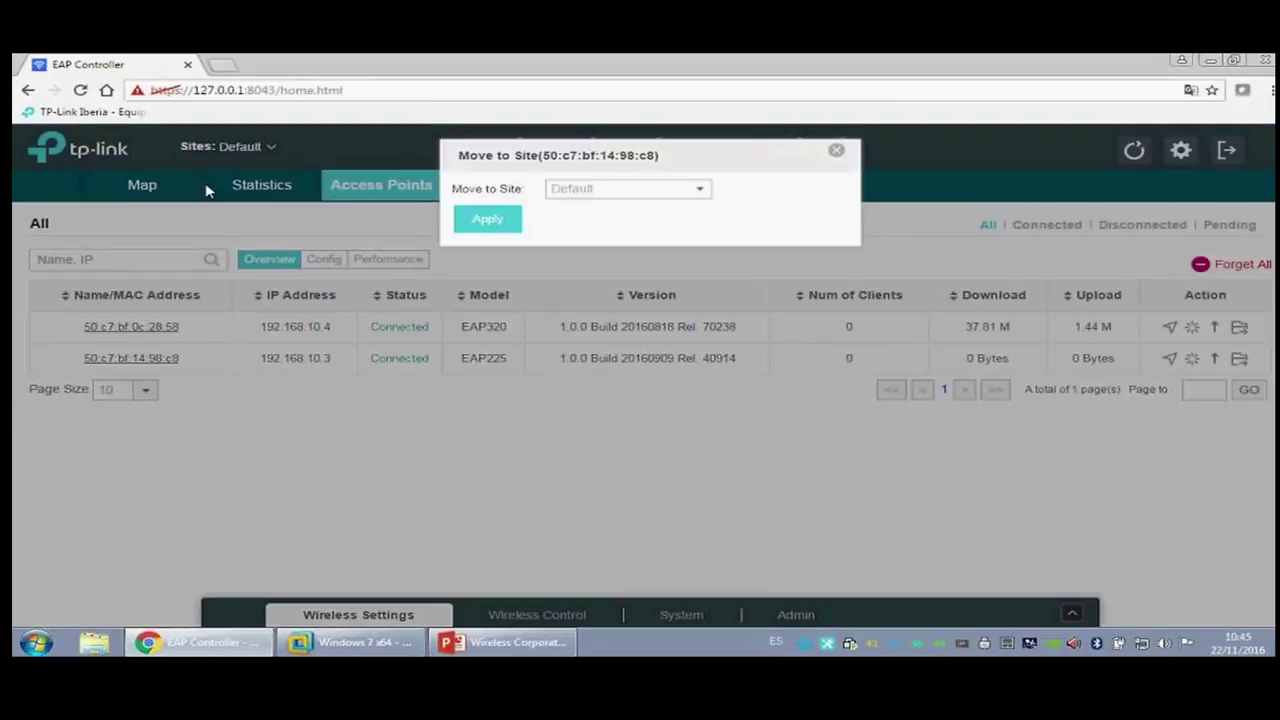
{"action": "left_click", "coordinate": [602, 190]}
{"action": "left_click", "coordinate": [578, 251]}
{"action": "left_click", "coordinate": [506, 222]}
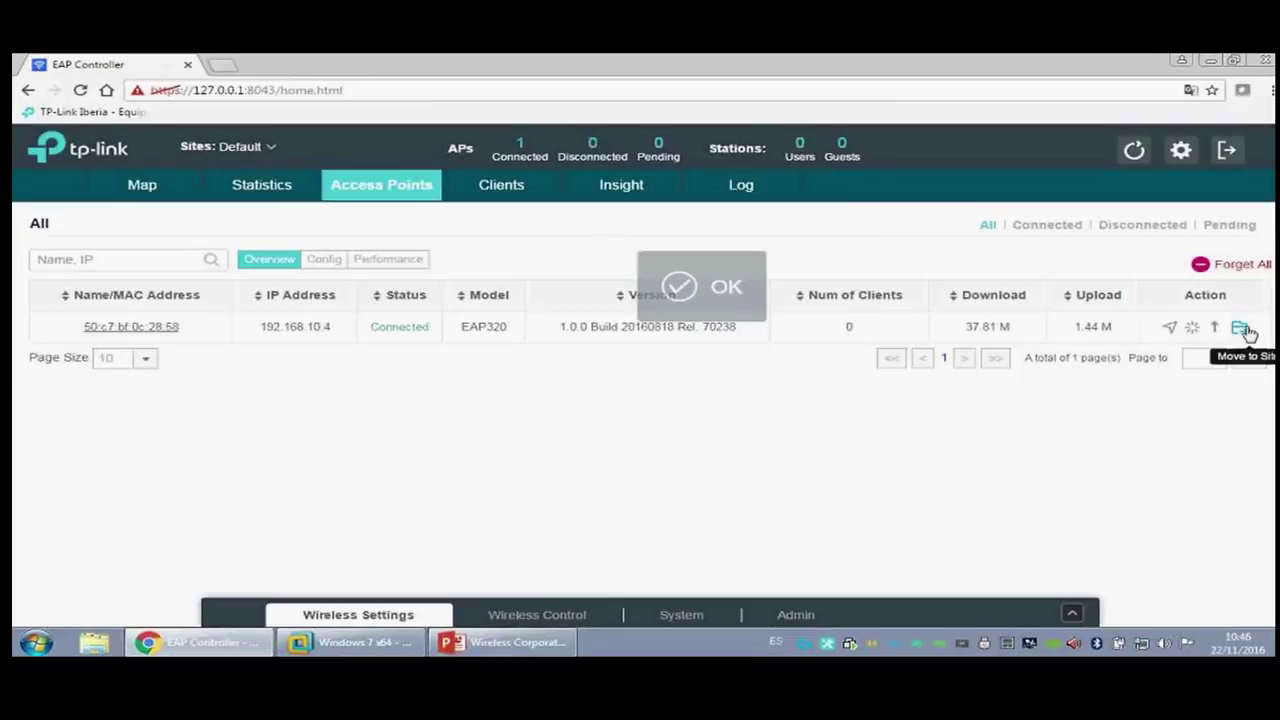
Step: Move the EAP320 access point to the TP-Link site, emptying Default
{"action": "left_click", "coordinate": [1241, 329]}
{"action": "left_click", "coordinate": [586, 190]}
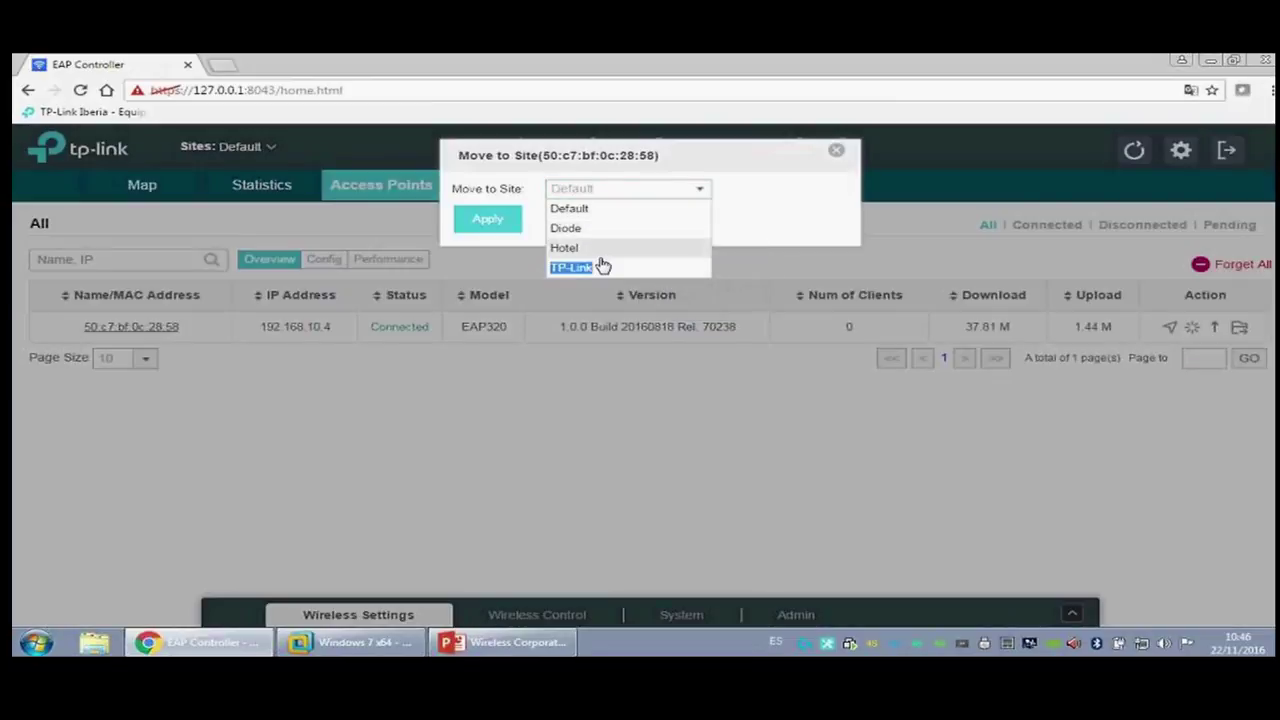
{"action": "left_click", "coordinate": [602, 266]}
{"action": "left_click", "coordinate": [608, 192]}
{"action": "left_click", "coordinate": [586, 266]}
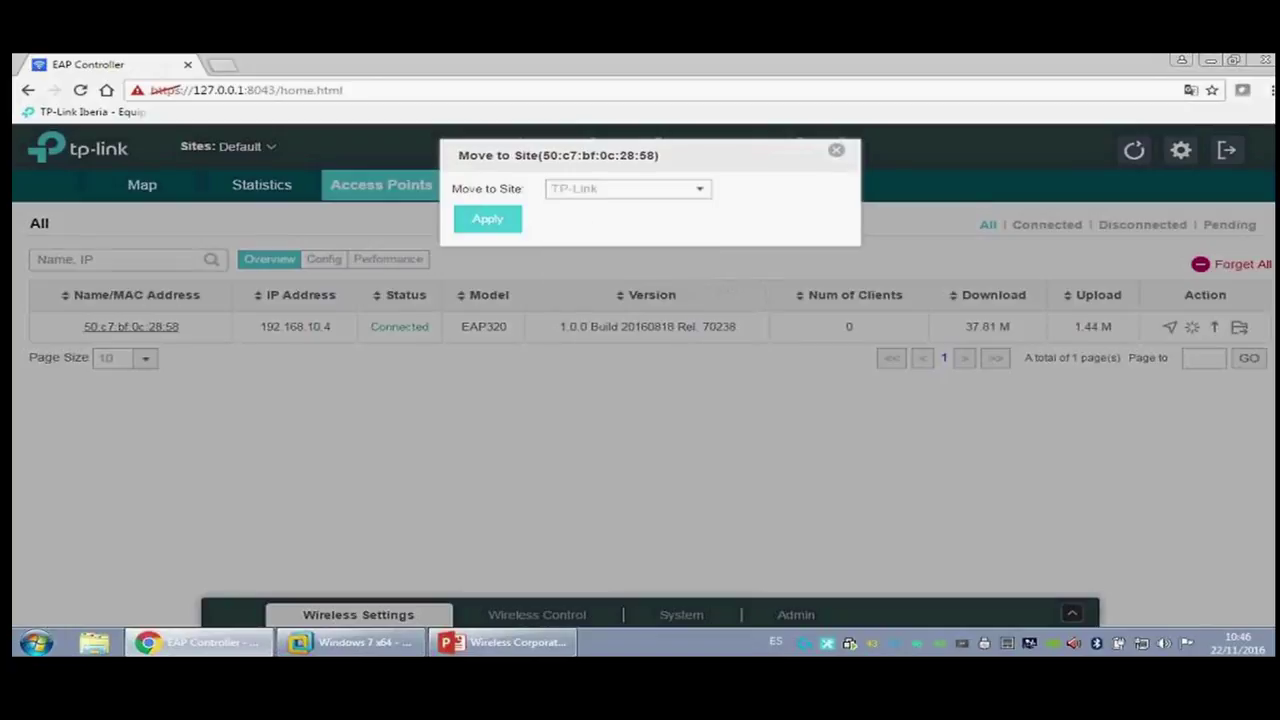
{"action": "left_click", "coordinate": [487, 221]}
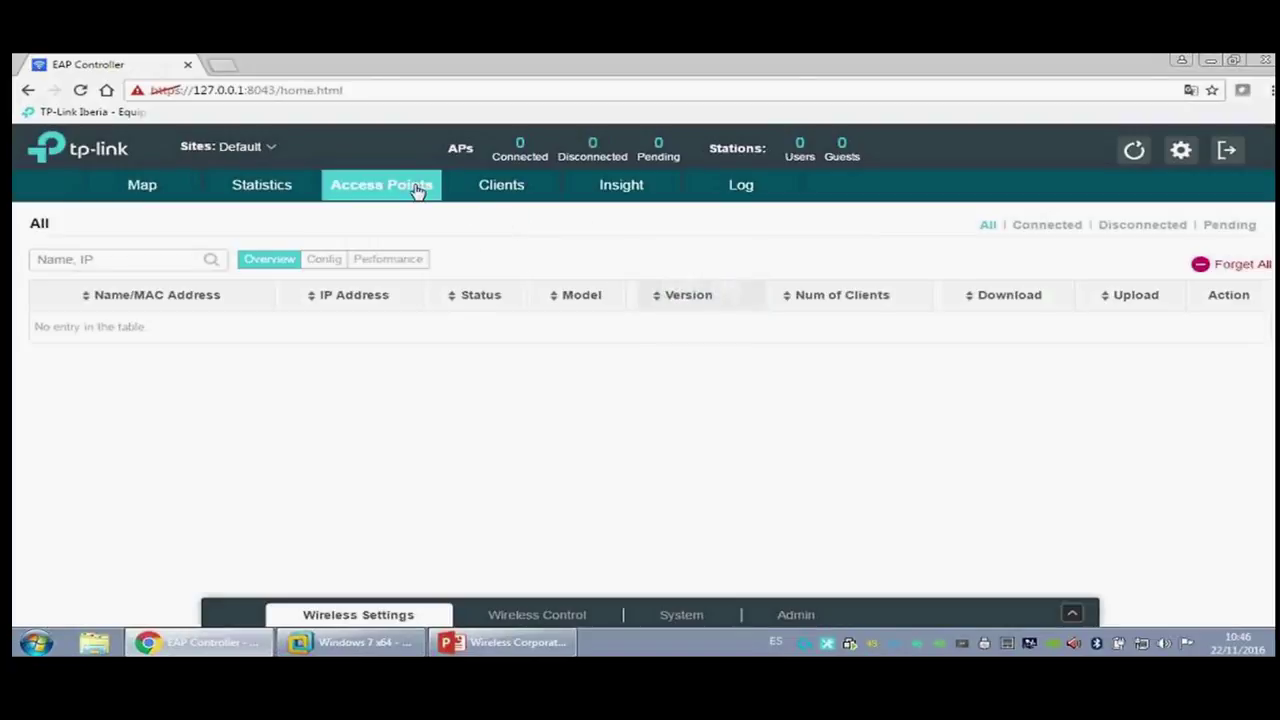
{"action": "left_click", "coordinate": [278, 150]}
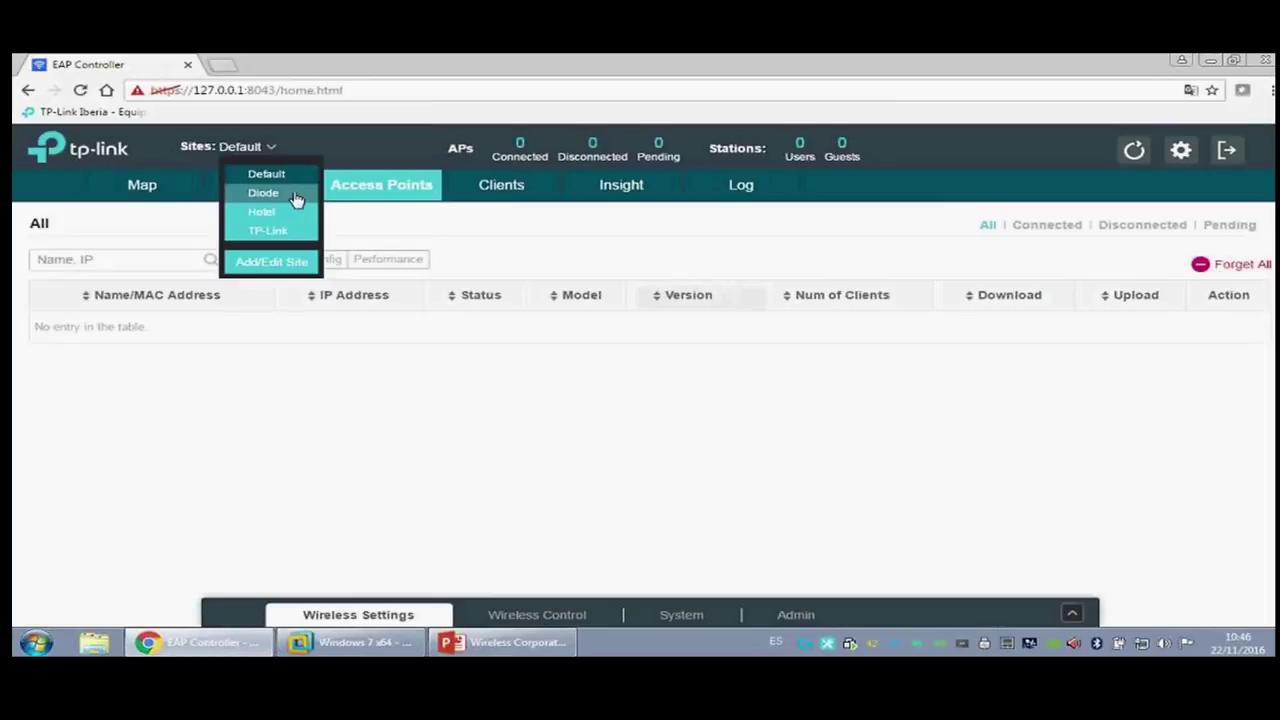
Step: On the Diode site's map, start a new map using Plano.jpg from the Planos folder
{"action": "left_click", "coordinate": [286, 194]}
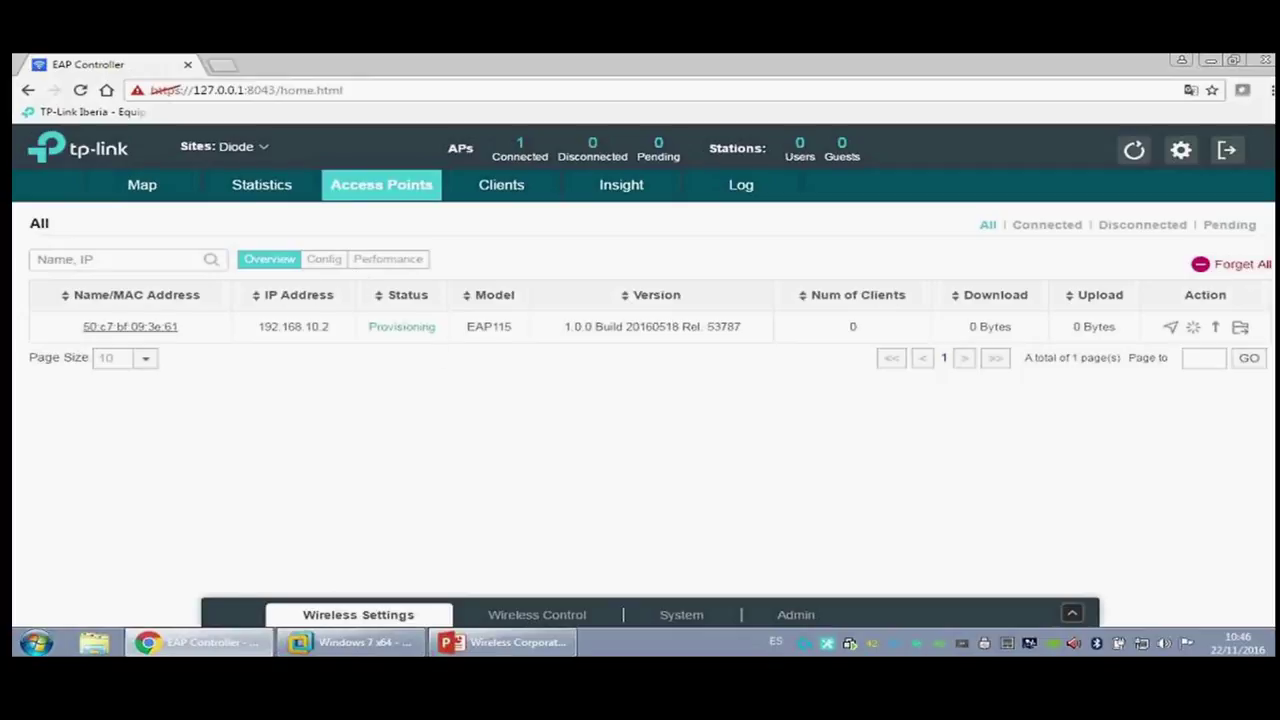
{"action": "left_click", "coordinate": [262, 186]}
{"action": "left_click", "coordinate": [158, 190]}
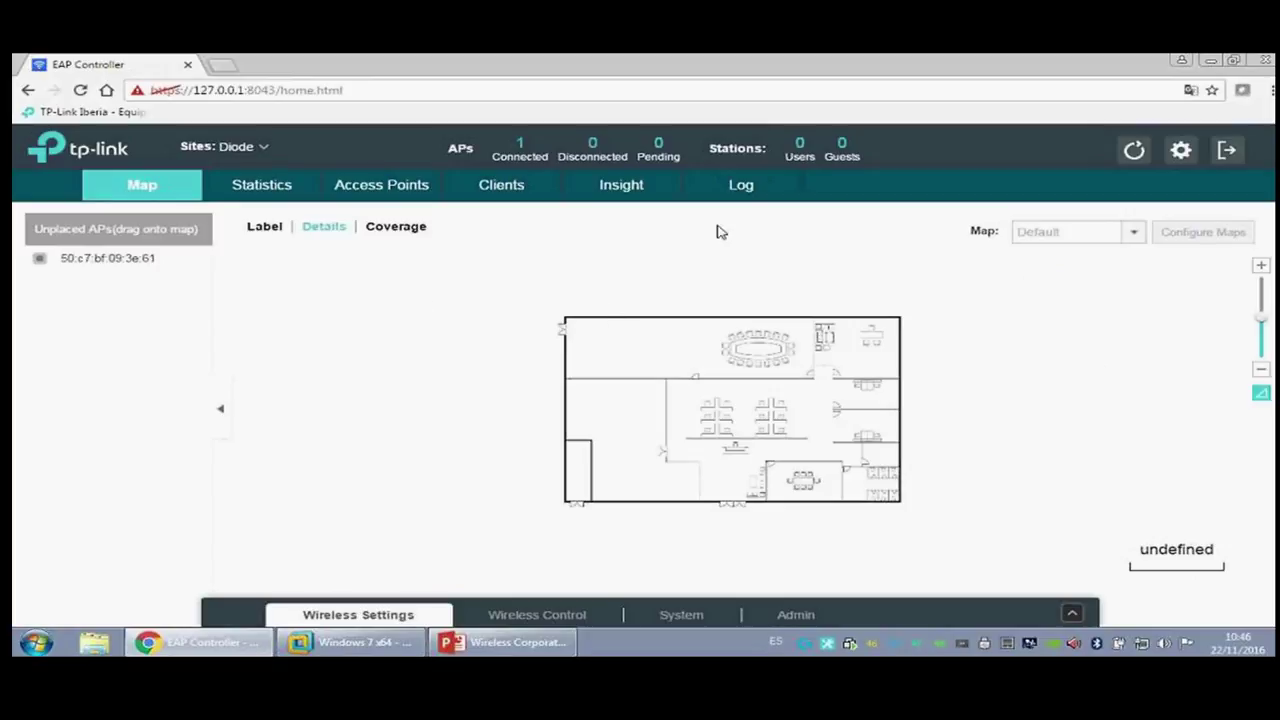
{"action": "left_click", "coordinate": [1208, 234]}
{"action": "left_click", "coordinate": [792, 183]}
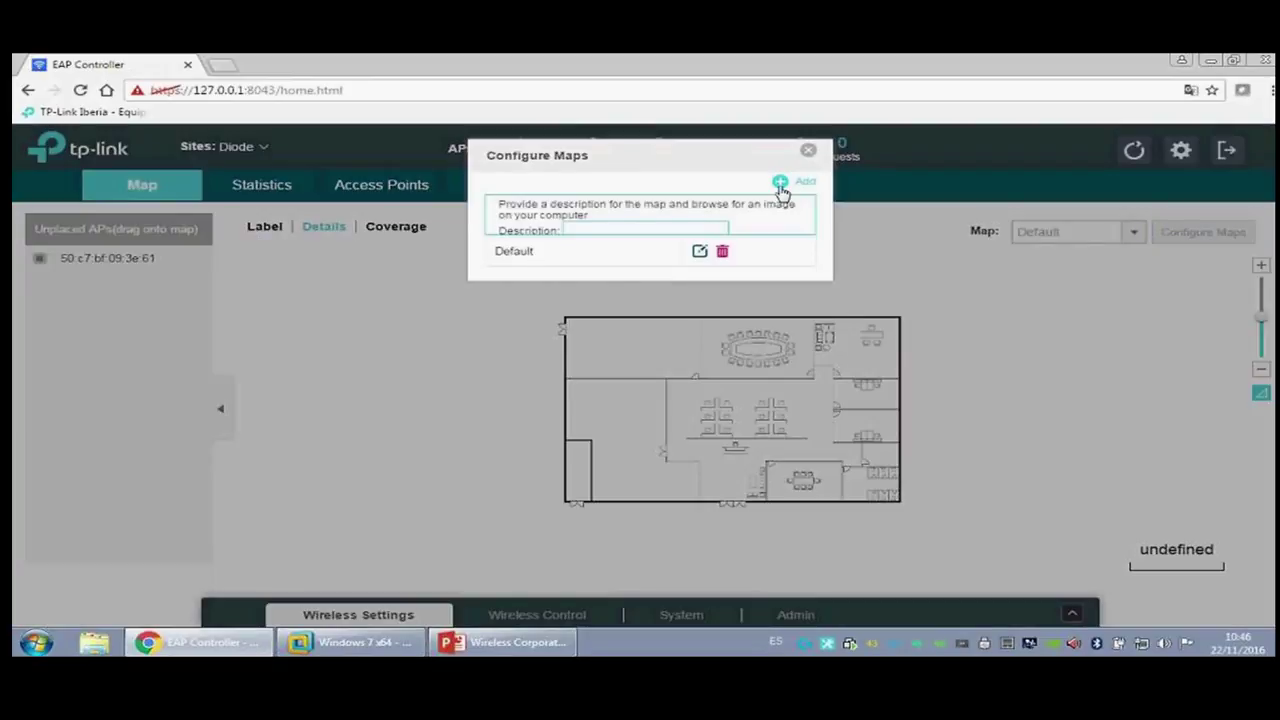
{"action": "left_click", "coordinate": [694, 270]}
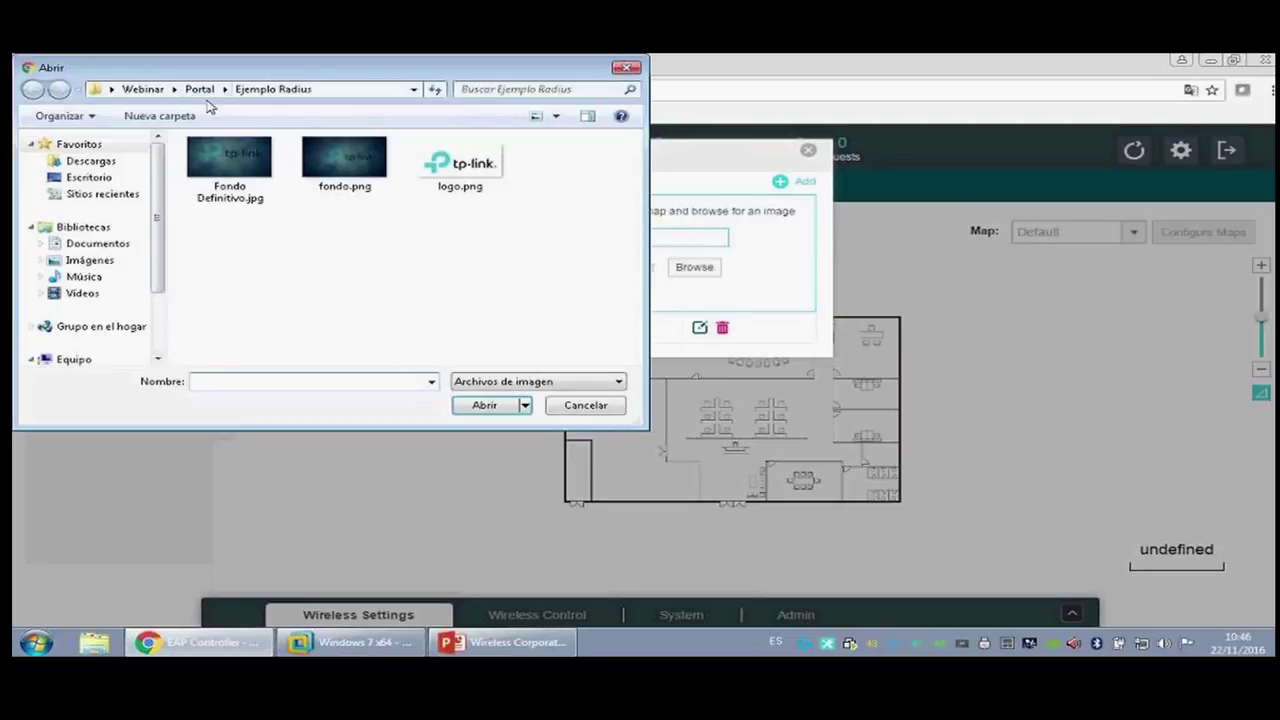
{"action": "left_click", "coordinate": [143, 89]}
{"action": "double_click", "coordinate": [329, 165]}
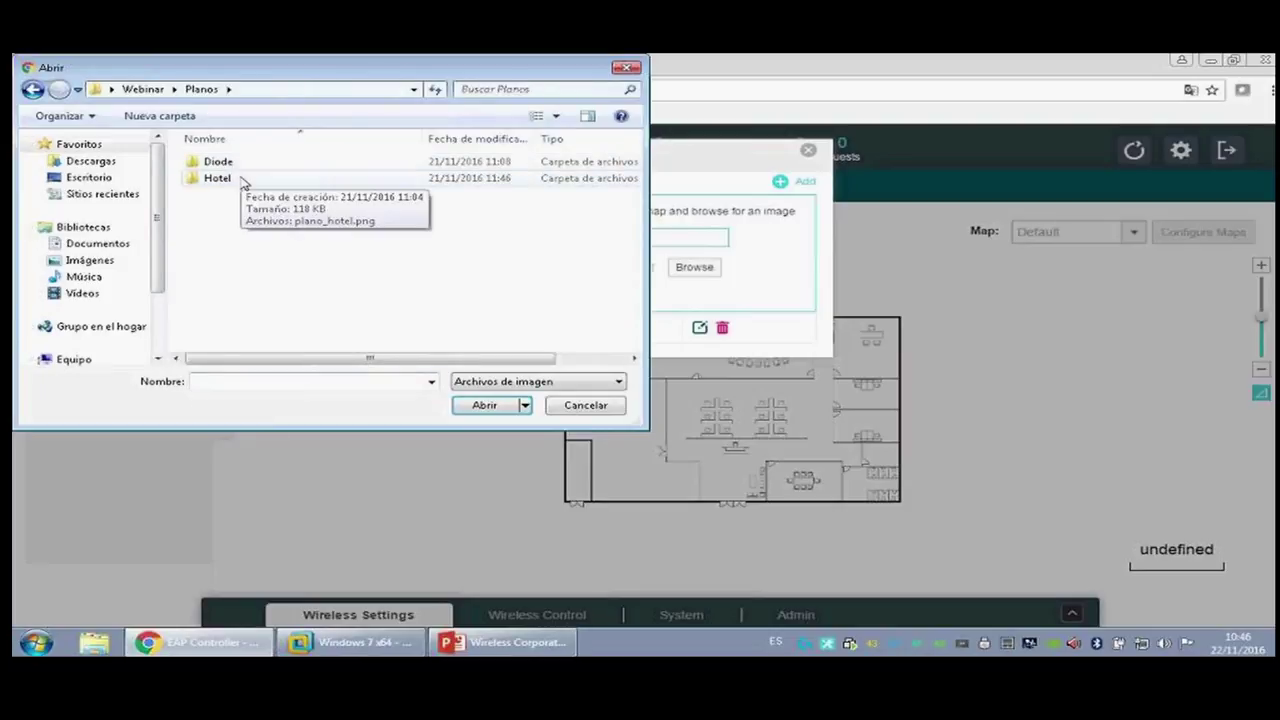
{"action": "double_click", "coordinate": [245, 173]}
{"action": "double_click", "coordinate": [243, 175]}
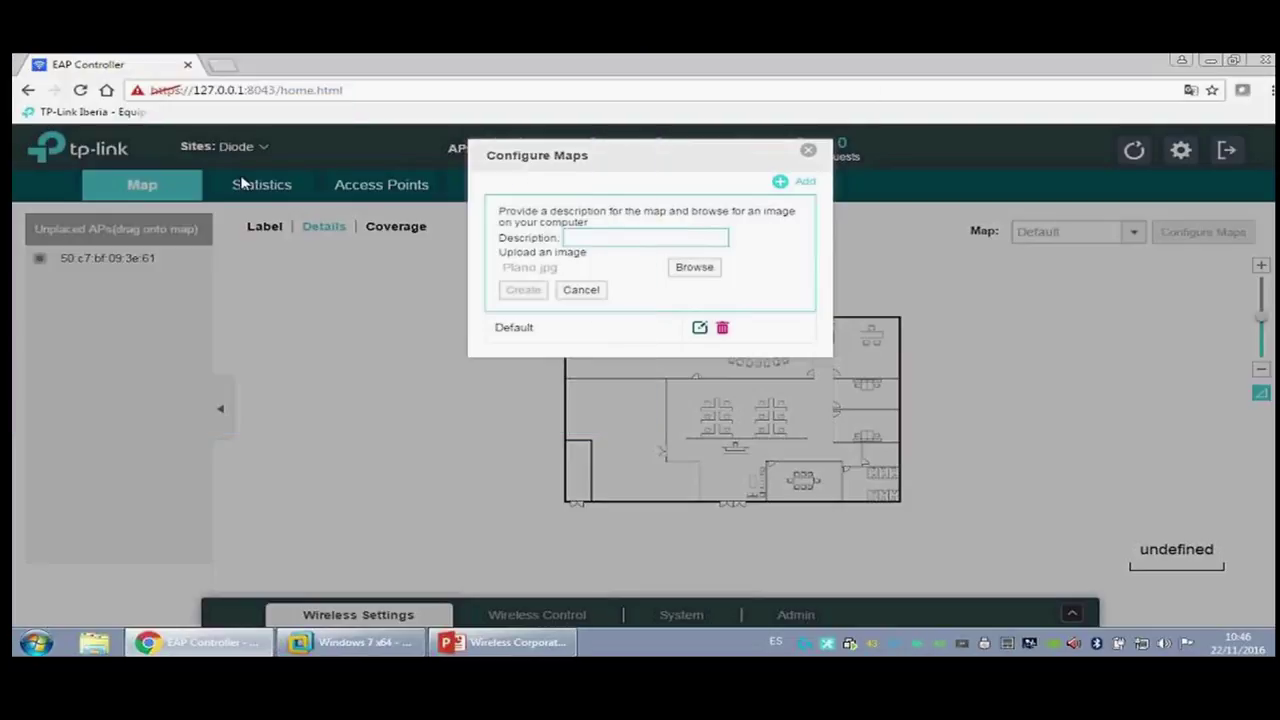
Step: Name the new map Plano_Diode, create it and display its floor plan
{"action": "left_click", "coordinate": [566, 237]}
{"action": "type", "text": "Plano_Diode"}
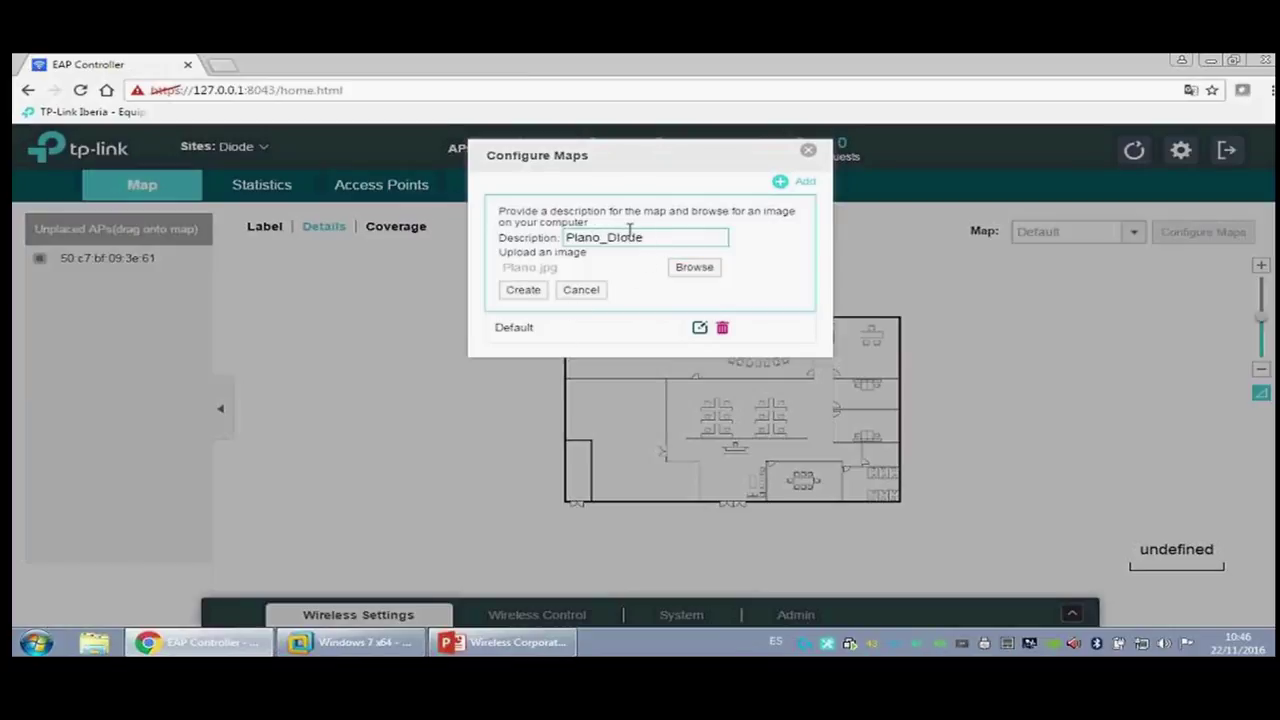
{"action": "left_click", "coordinate": [532, 293]}
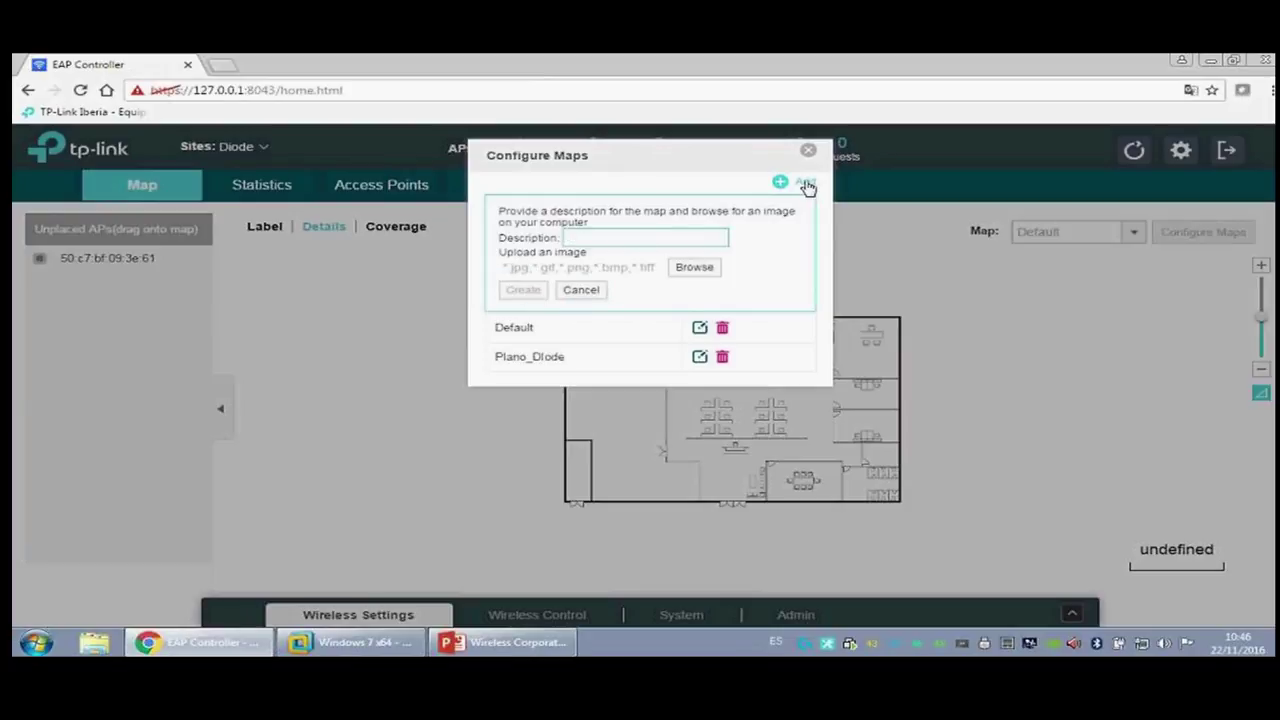
{"action": "left_click", "coordinate": [808, 150]}
{"action": "left_click", "coordinate": [1115, 231]}
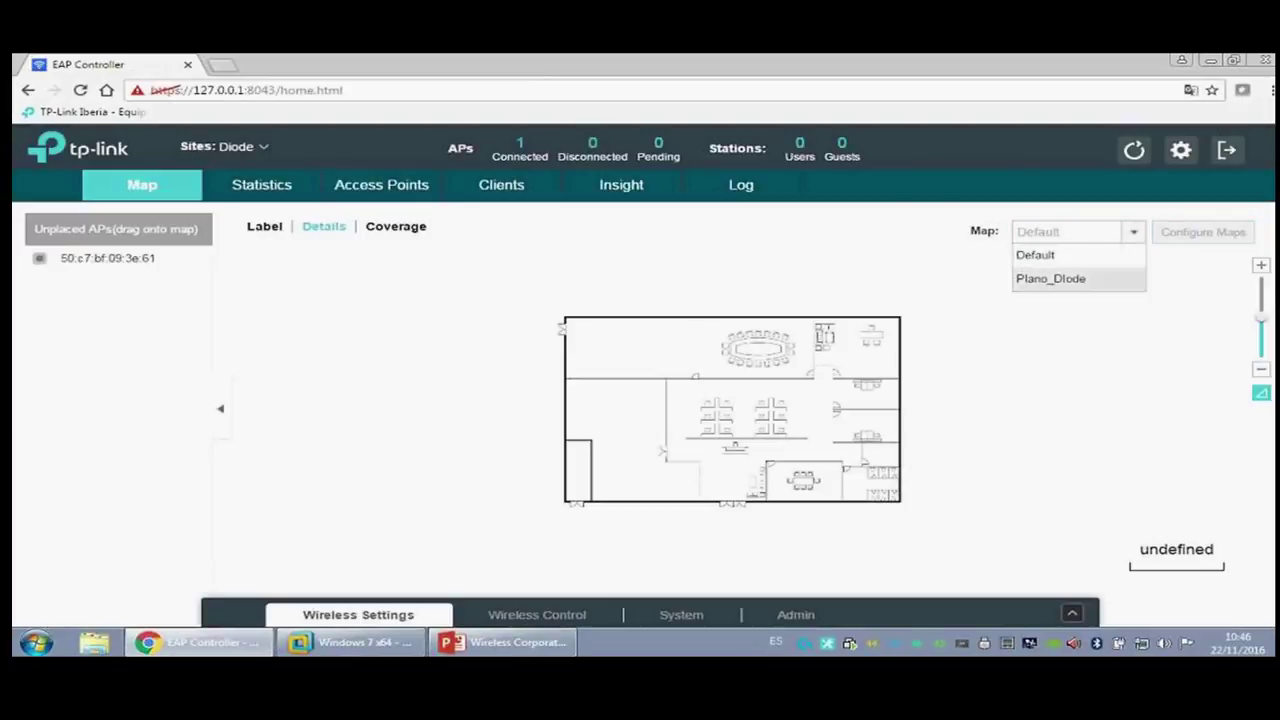
{"action": "left_click", "coordinate": [1050, 278]}
Step: Drag the unplaced access point onto the Plano_Diode plan and show AP labels
{"action": "left_click_drag", "start_coordinate": [90, 264], "coordinate": [812, 408]}
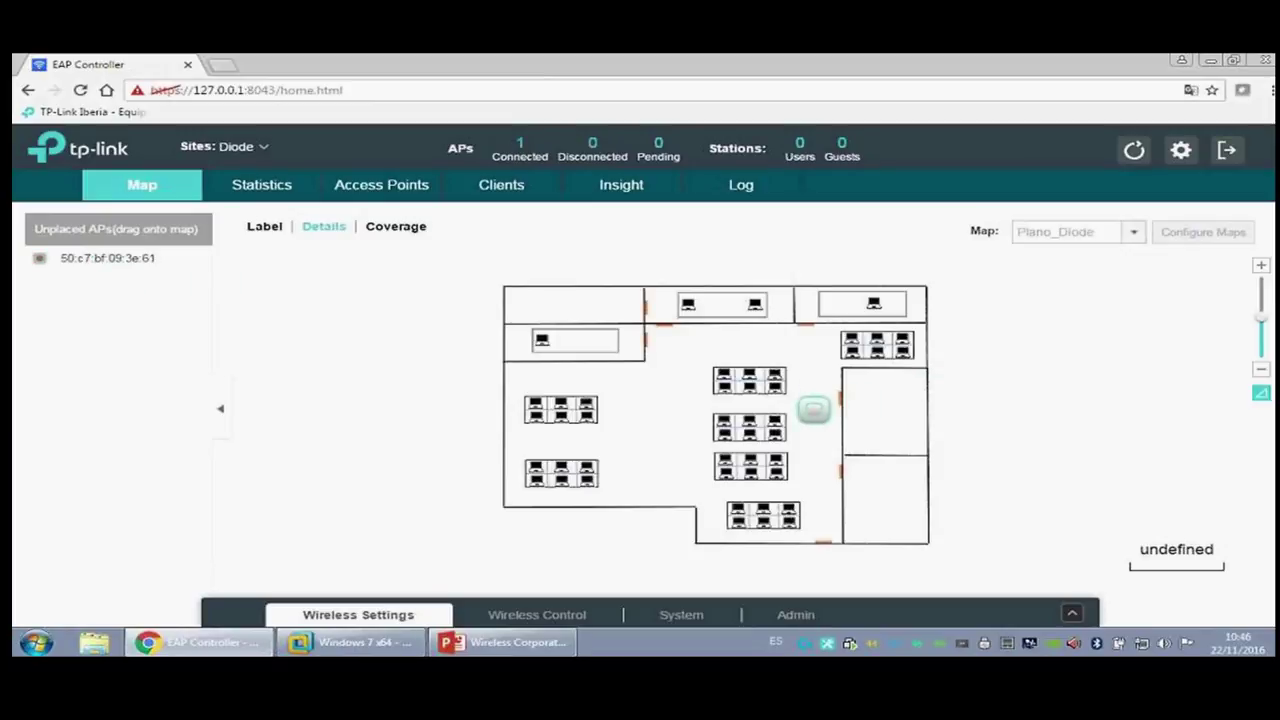
{"action": "mouse_move", "coordinate": [814, 410]}
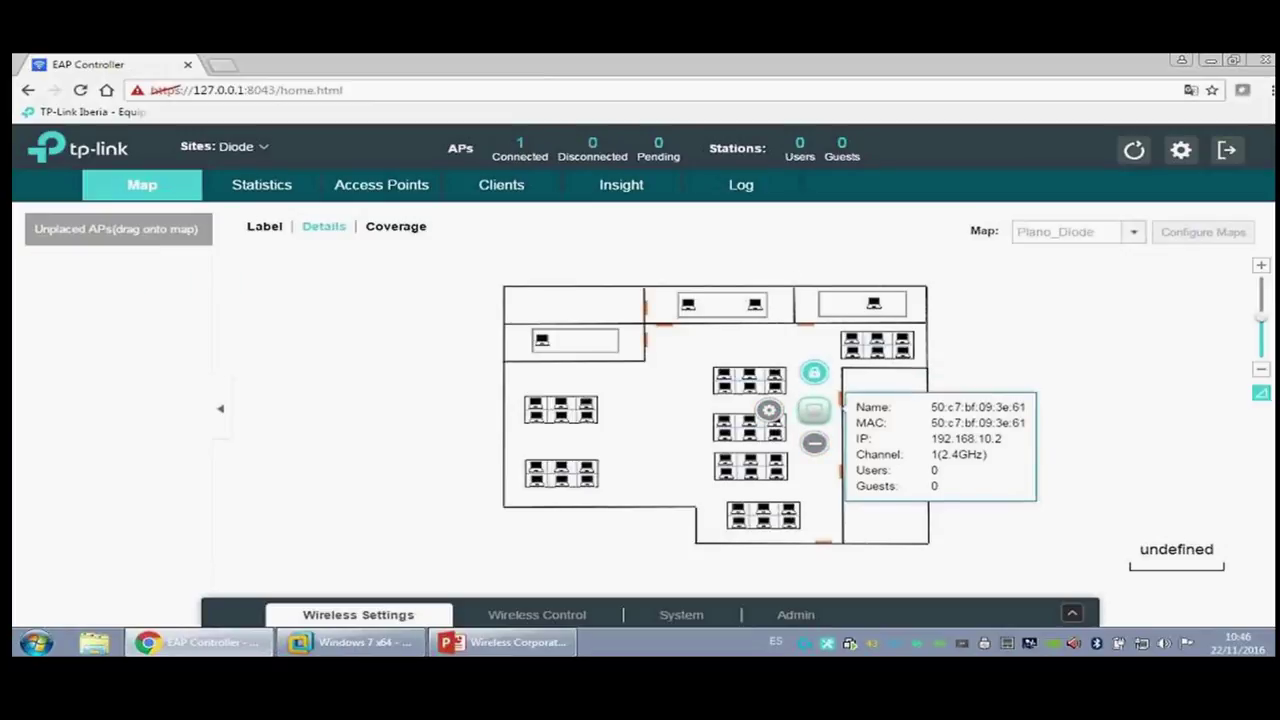
{"action": "left_click", "coordinate": [276, 230]}
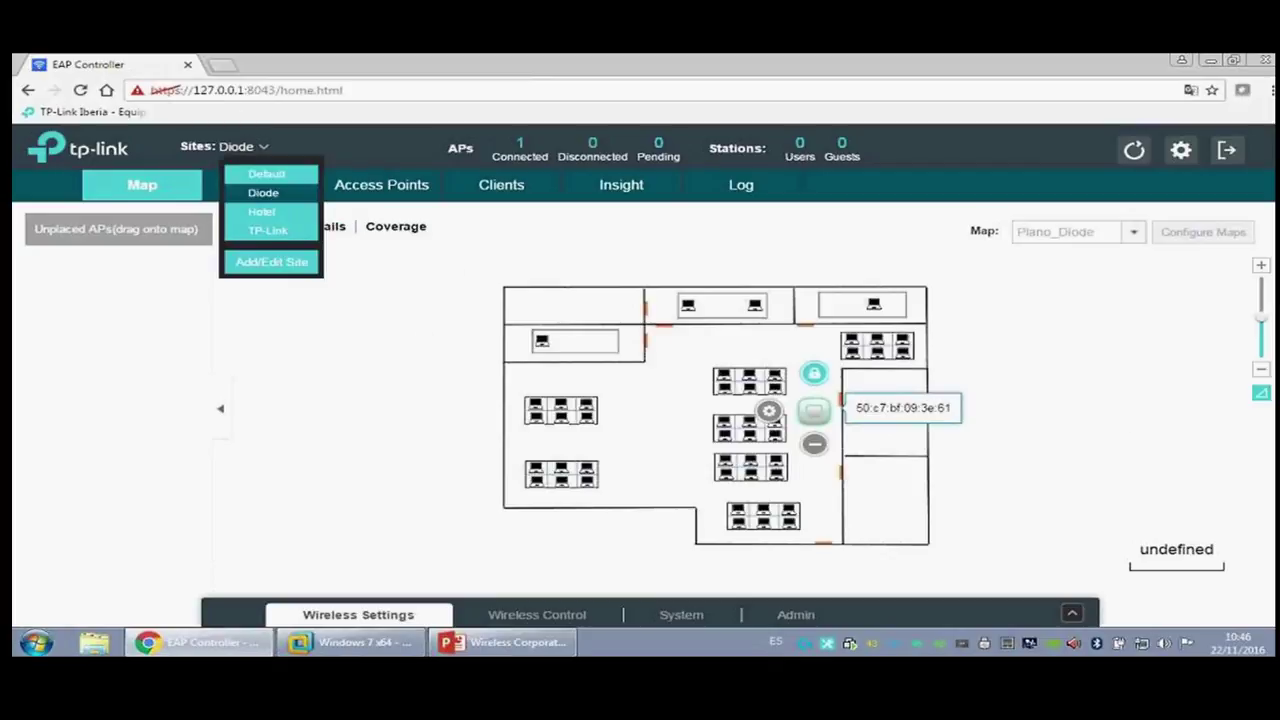
{"action": "left_click", "coordinate": [406, 613]}
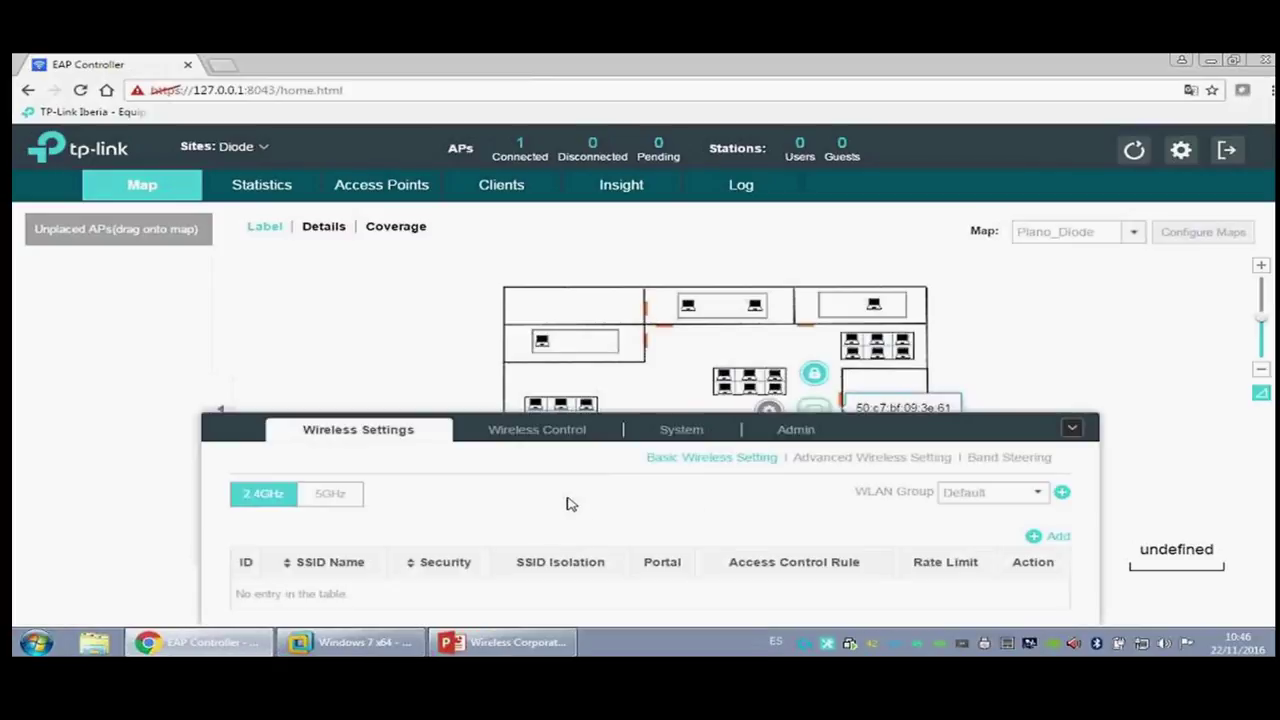
Step: Add a 2.4GHz SSID Webinar_Diode with a wireless password and portal enabled
{"action": "left_click", "coordinate": [376, 190]}
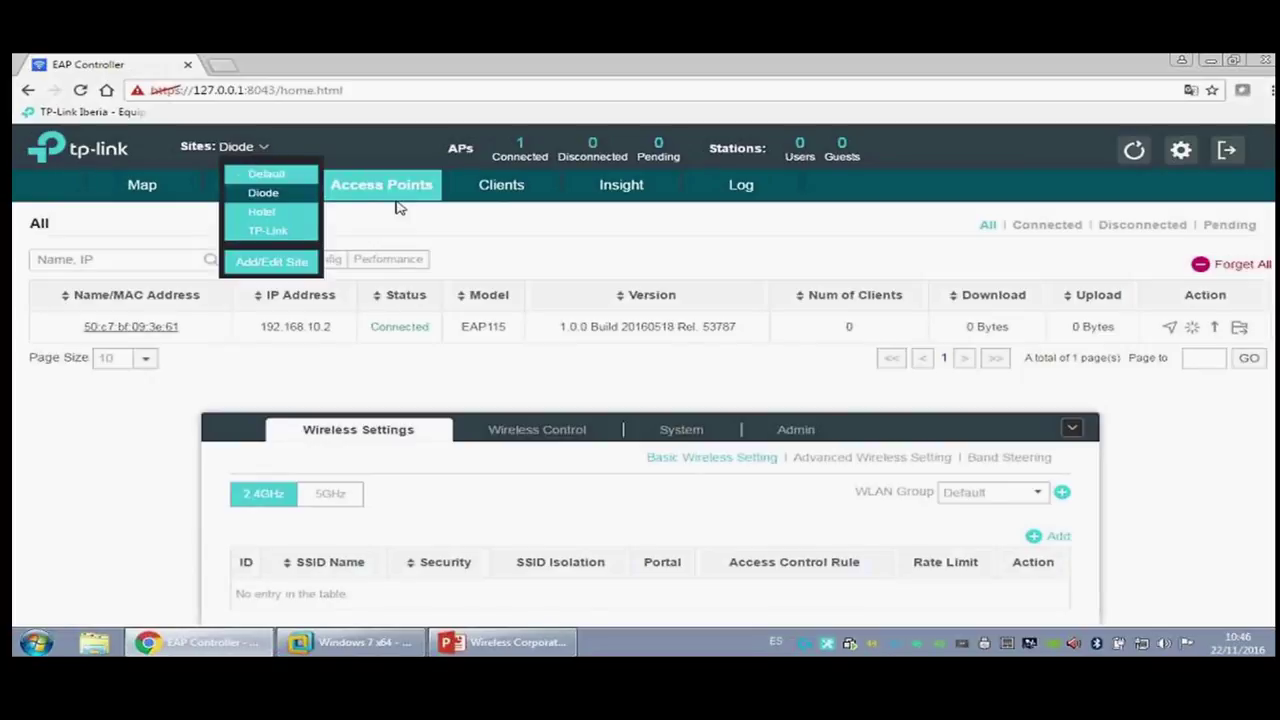
{"action": "left_click", "coordinate": [1050, 538]}
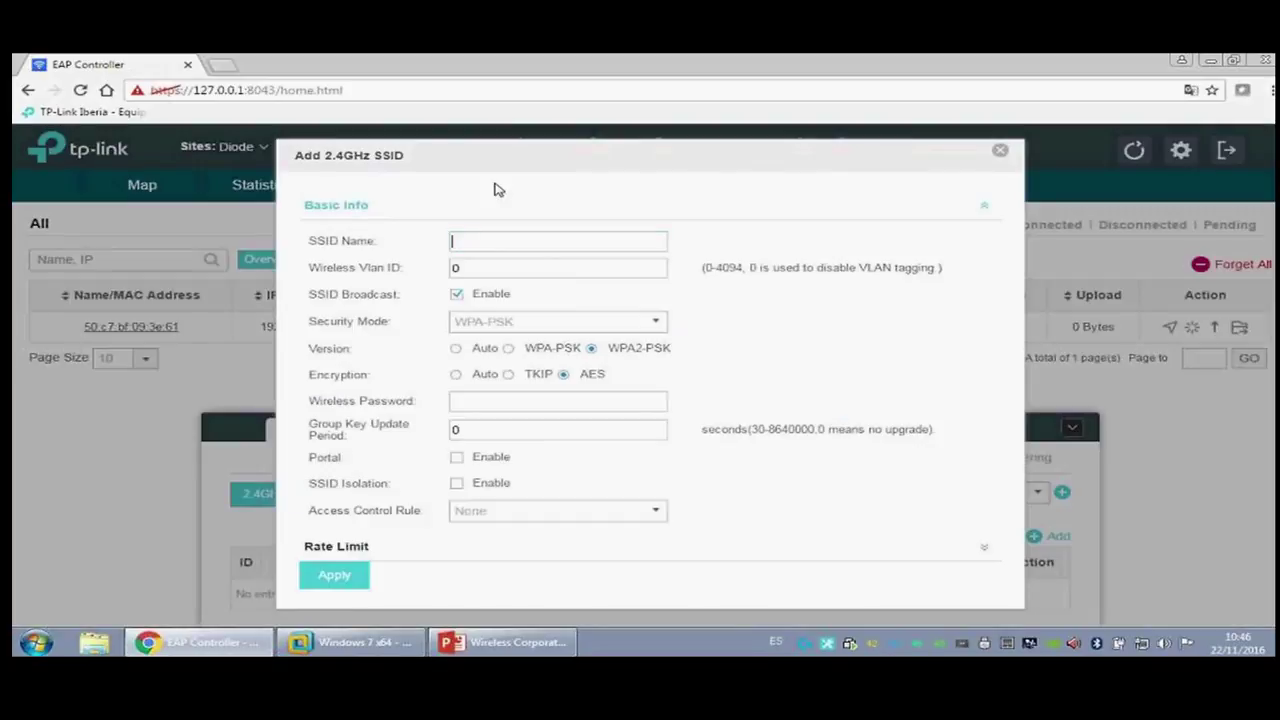
{"action": "type", "text": "W"}
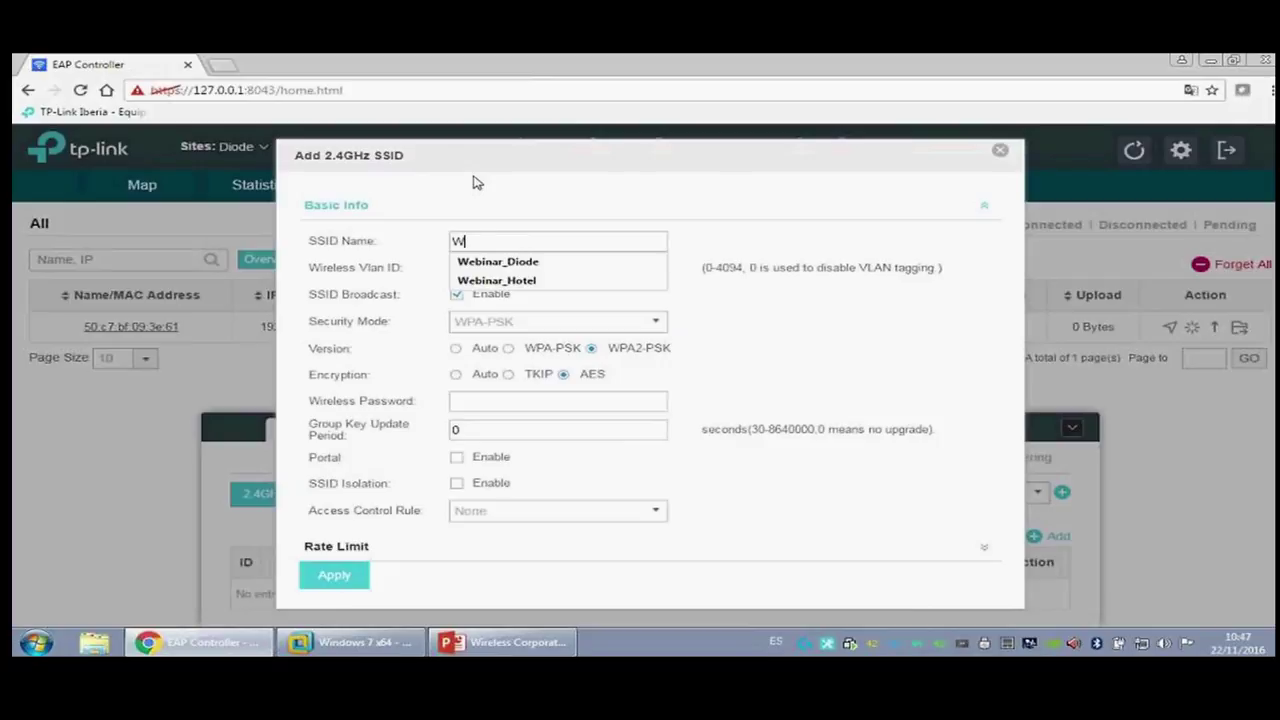
{"action": "type", "text": "e"}
{"action": "key", "text": "Down"}
{"action": "key", "text": "Tab"}
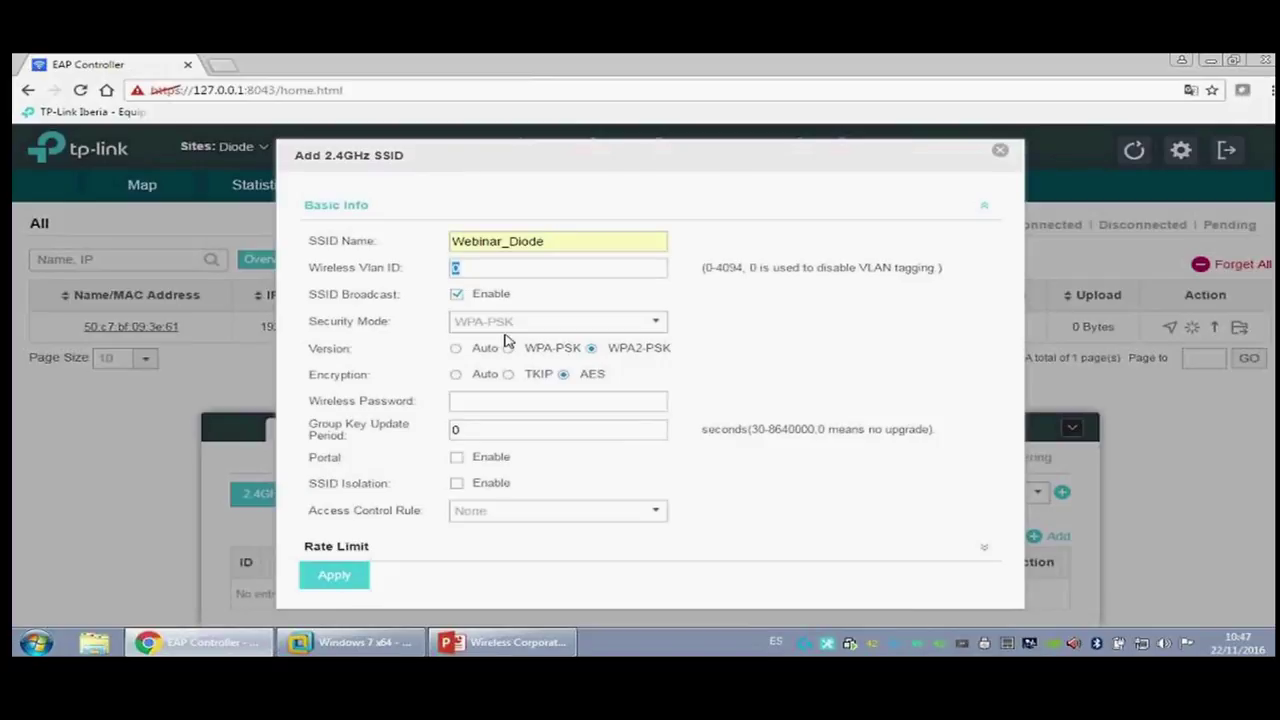
{"action": "left_click", "coordinate": [514, 404]}
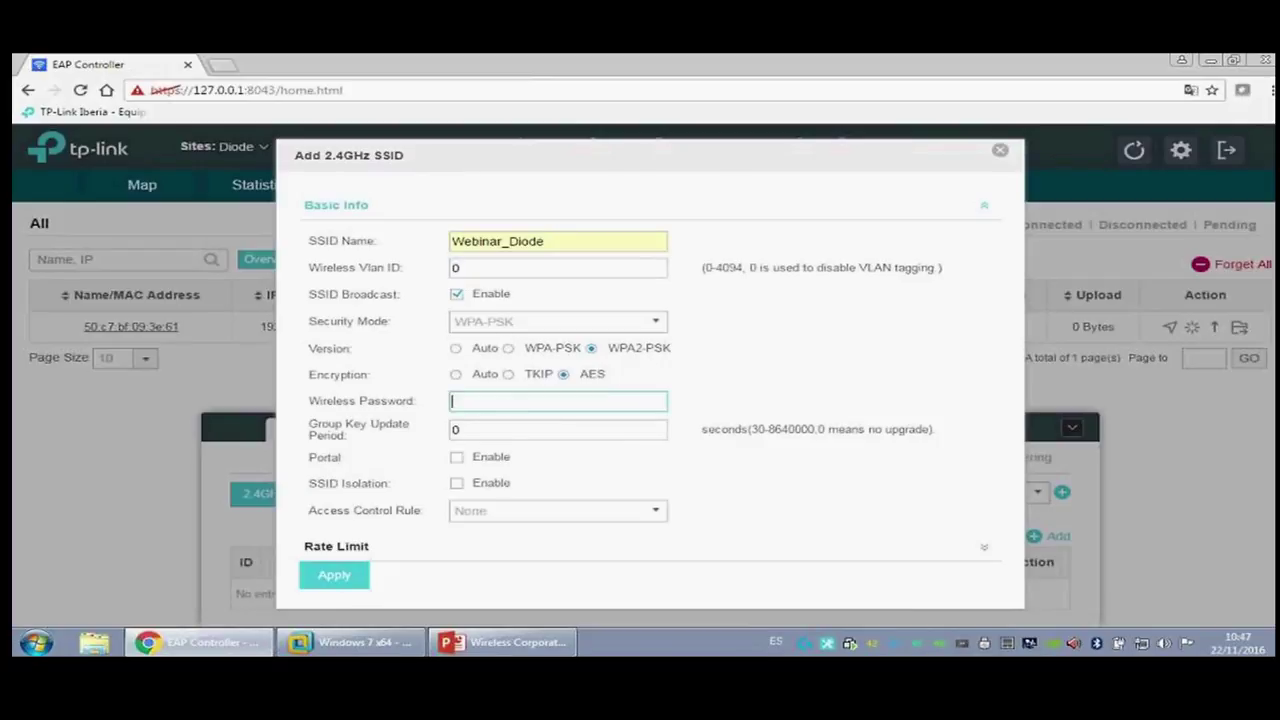
{"action": "type", "text": "diode1234"}
{"action": "left_click", "coordinate": [530, 462]}
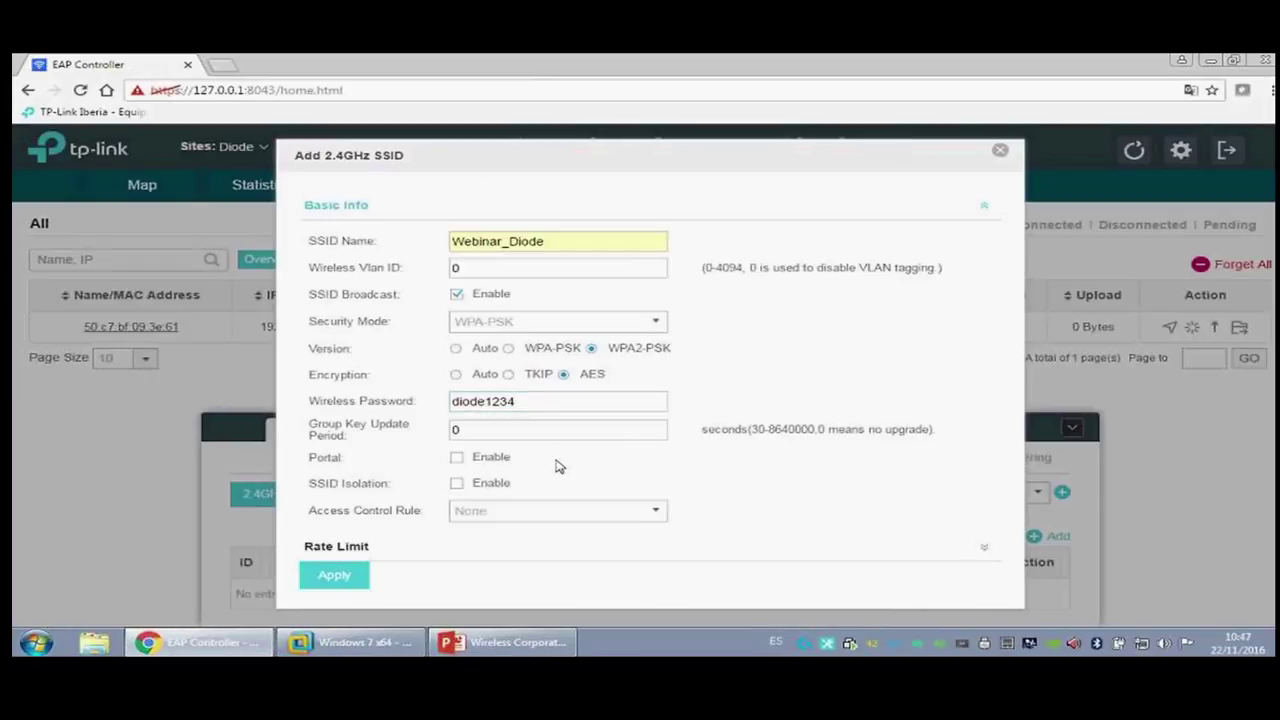
{"action": "left_click", "coordinate": [459, 460]}
{"action": "left_click", "coordinate": [334, 576]}
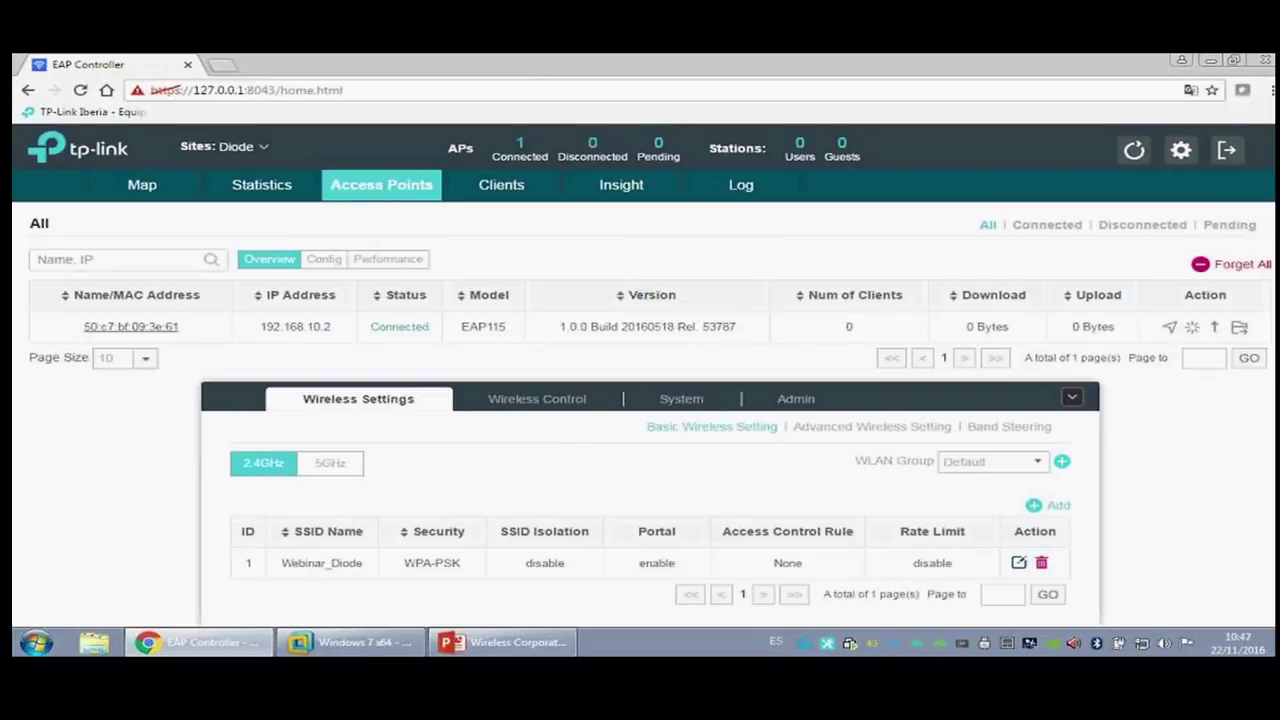
{"action": "left_click", "coordinate": [332, 463]}
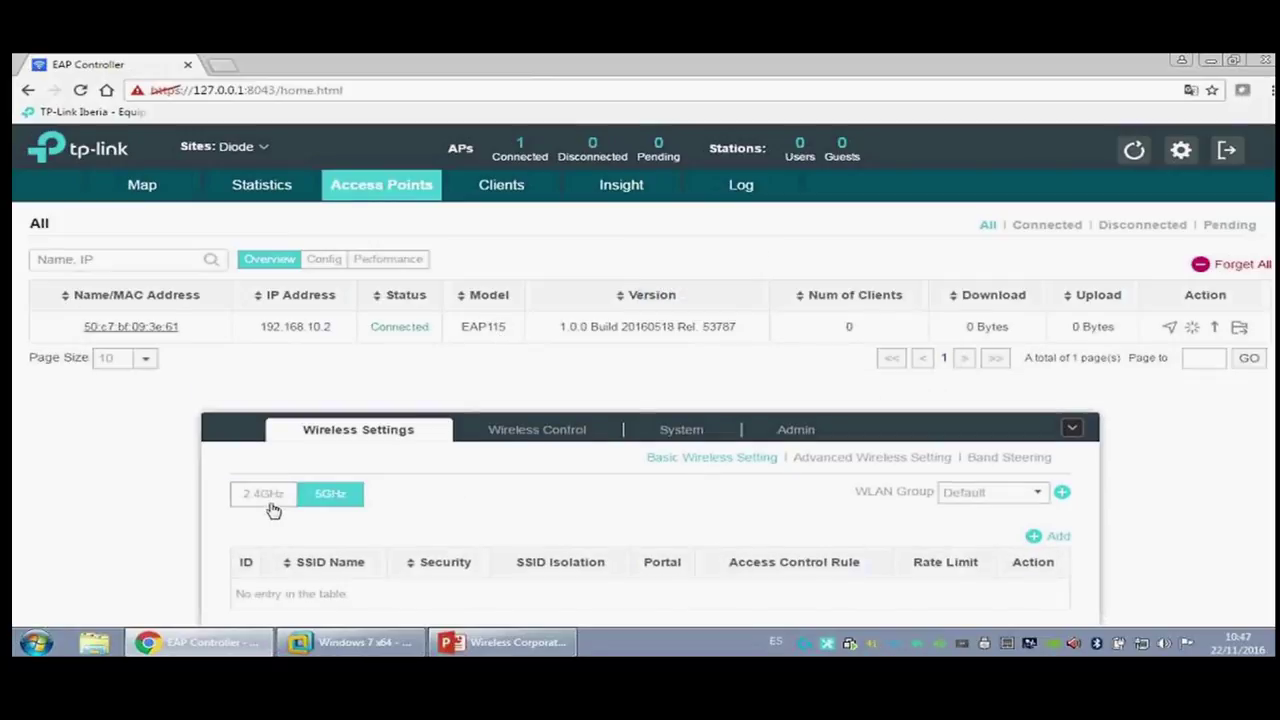
{"action": "left_click", "coordinate": [268, 498]}
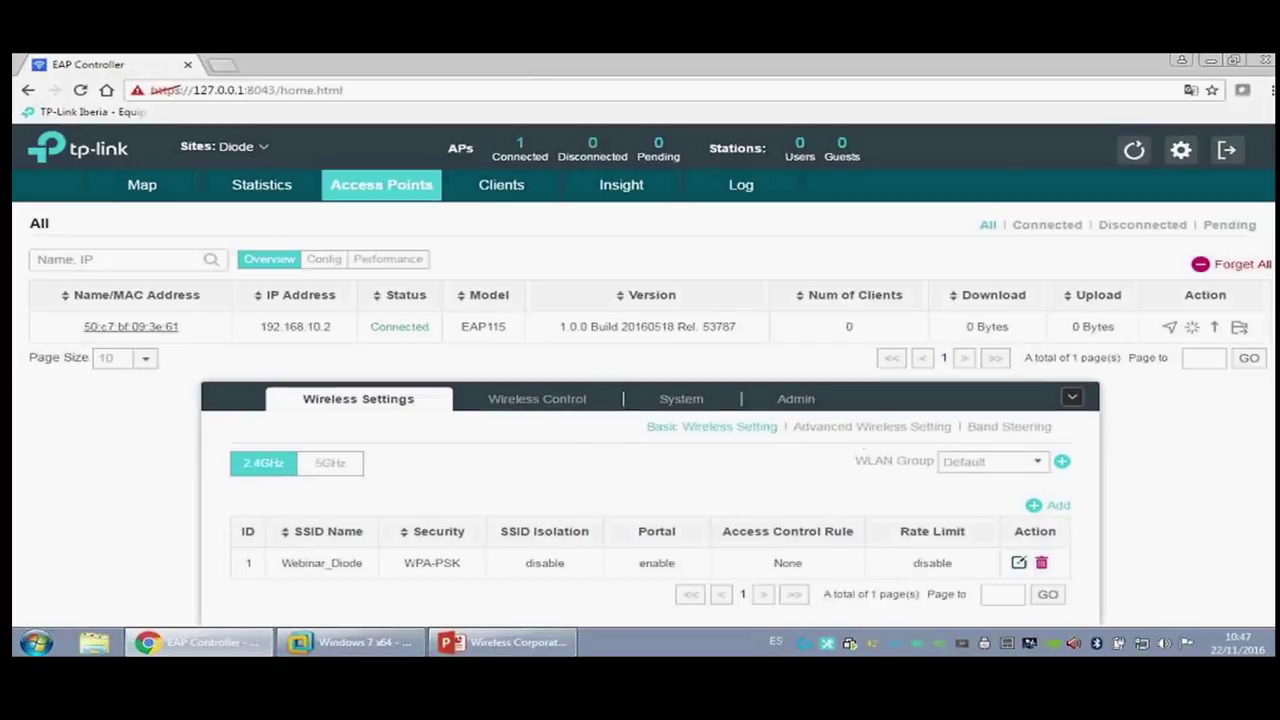
{"action": "left_click", "coordinate": [852, 430]}
{"action": "left_click", "coordinate": [533, 350]}
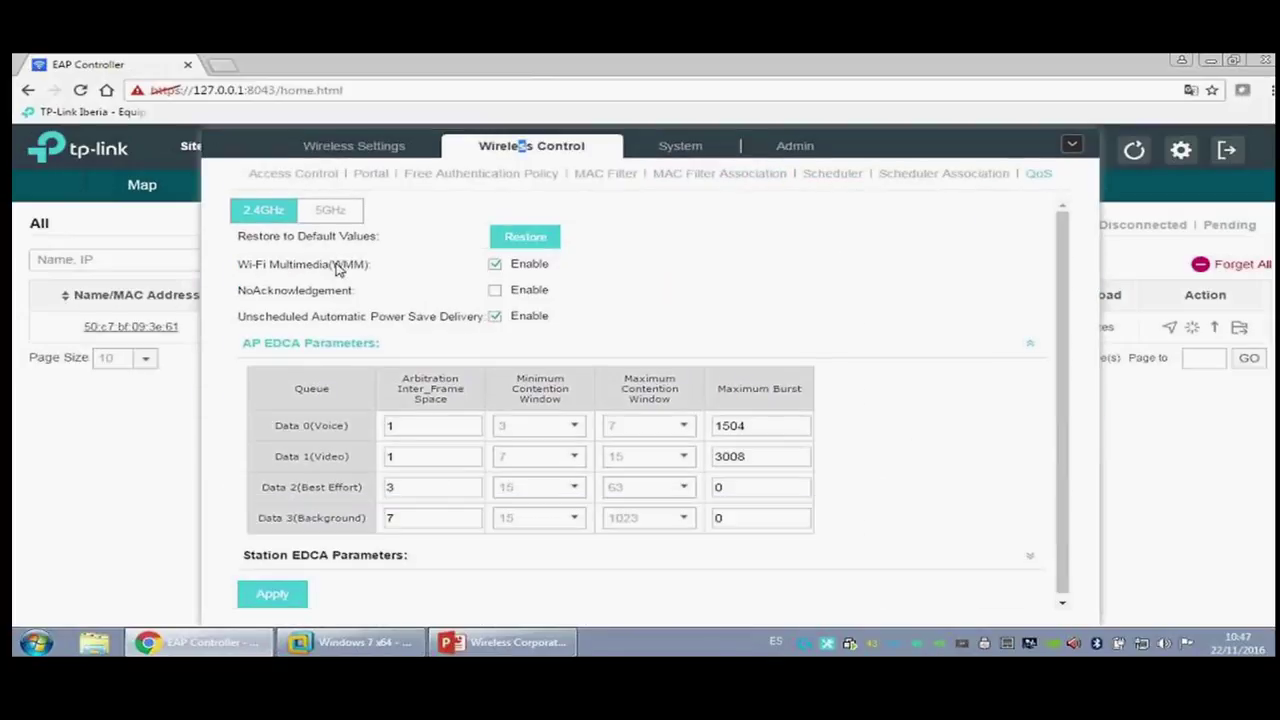
{"action": "left_click", "coordinate": [361, 180]}
{"action": "left_click", "coordinate": [603, 233]}
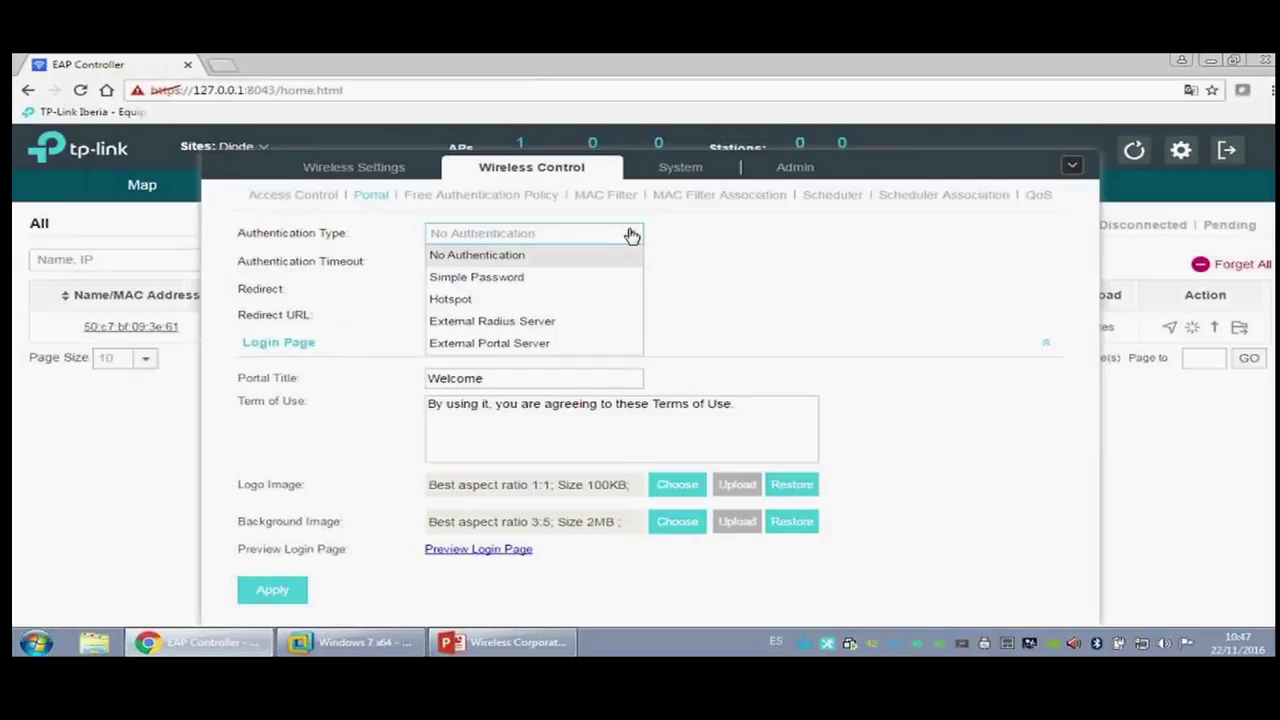
{"action": "left_click", "coordinate": [587, 260]}
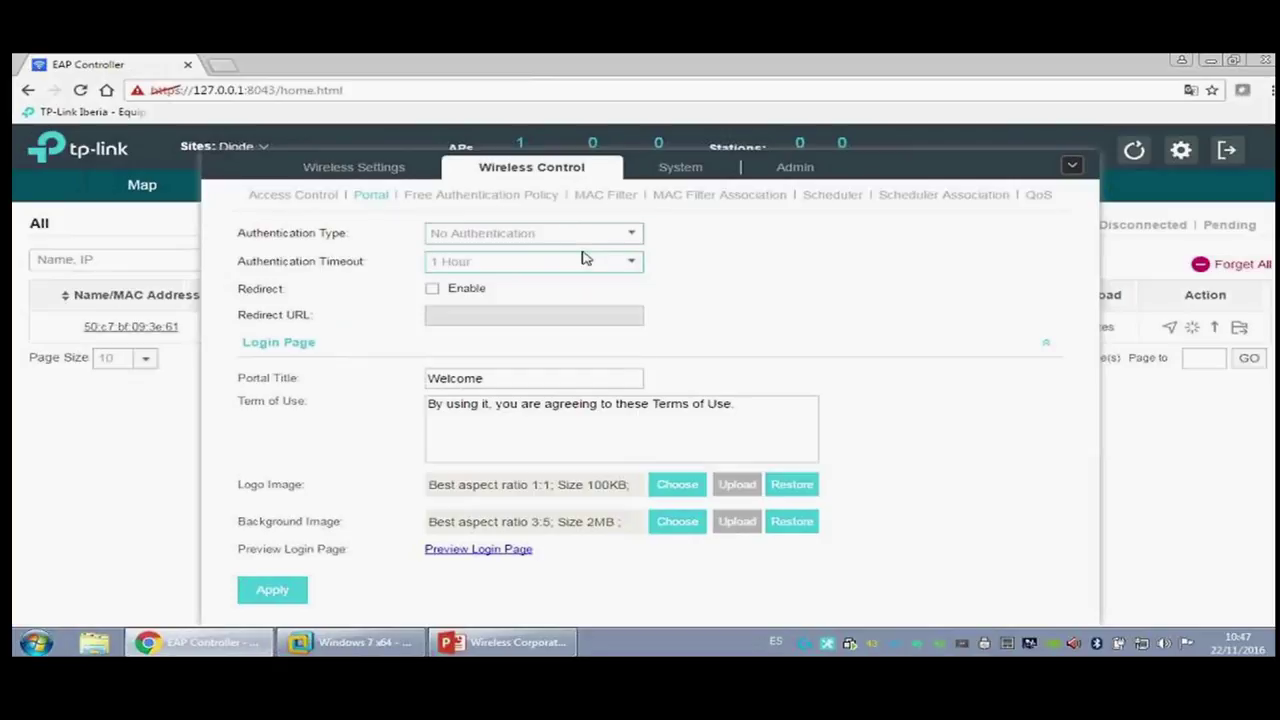
{"action": "left_click", "coordinate": [438, 289]}
{"action": "left_click", "coordinate": [443, 313]}
{"action": "type", "text": "ht"}
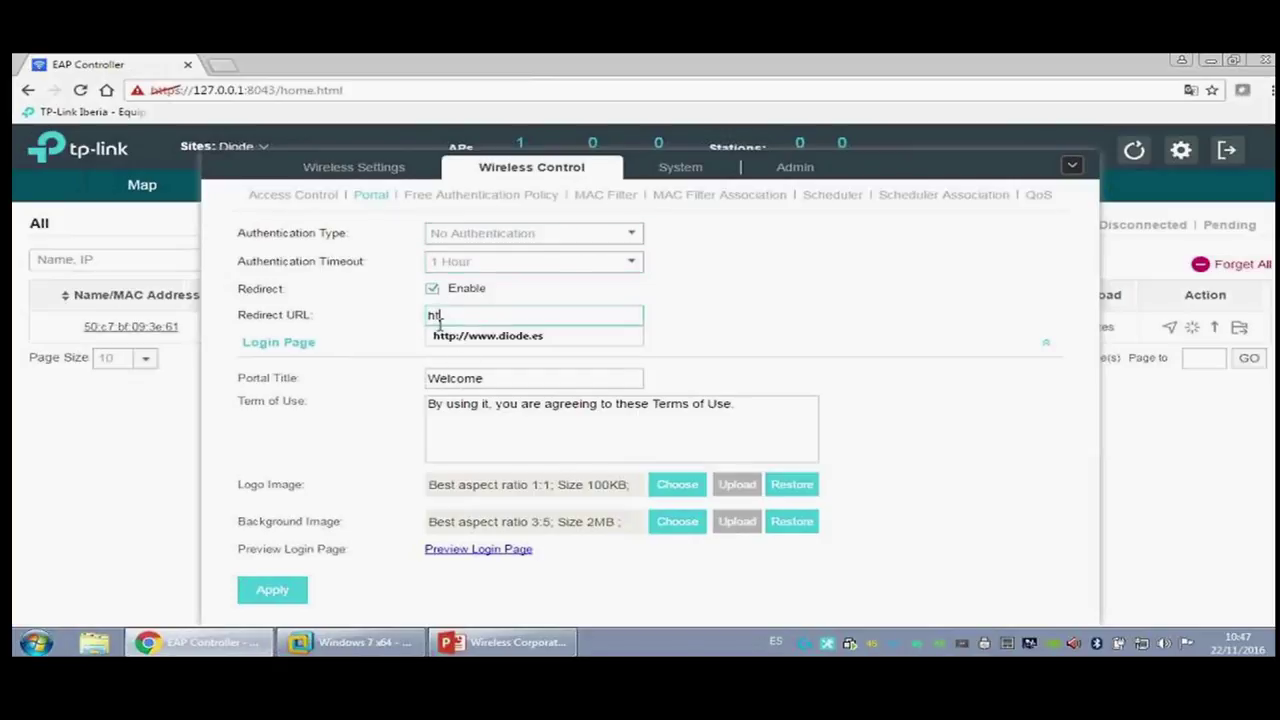
{"action": "left_click", "coordinate": [503, 337]}
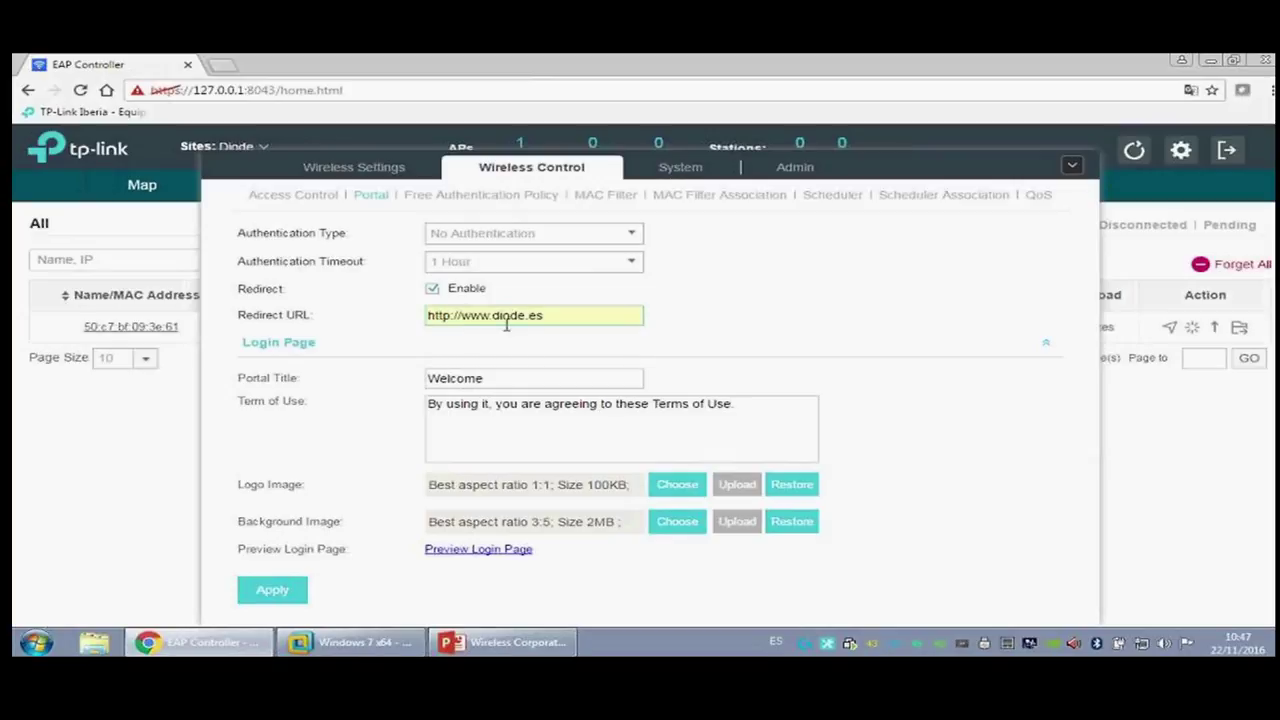
{"action": "key", "text": "Tab"}
{"action": "type", "text": "B"}
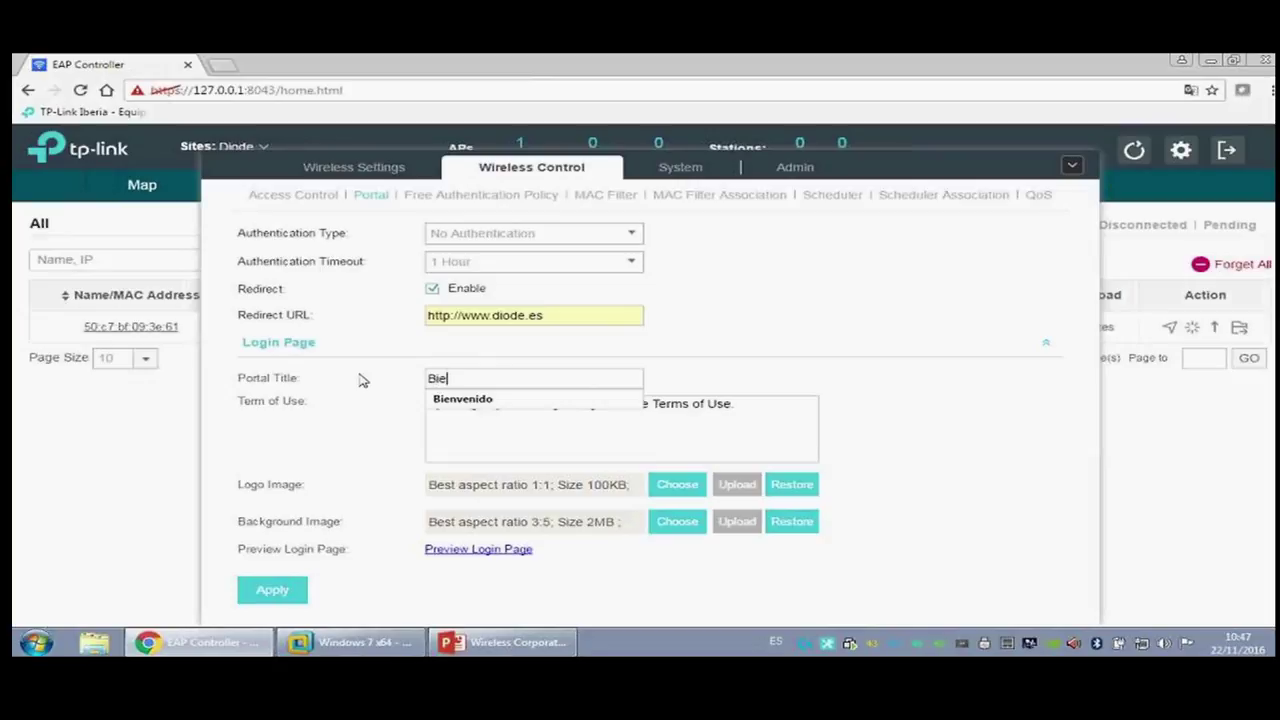
{"action": "type", "text": "ien"}
{"action": "key", "text": "Down"}
{"action": "key", "text": "Return"}
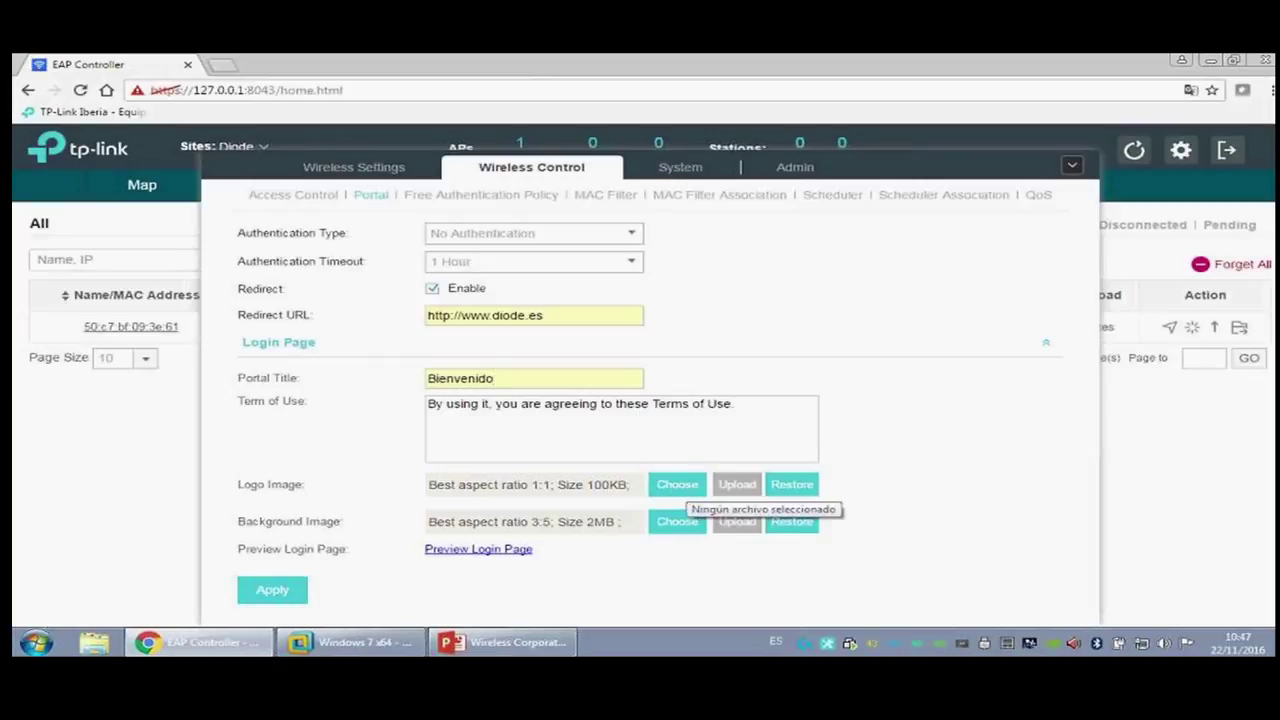
Step: Upload logo_diode.png as portal logo and fondo_diode.jpg as background, then save
{"action": "left_click", "coordinate": [680, 486]}
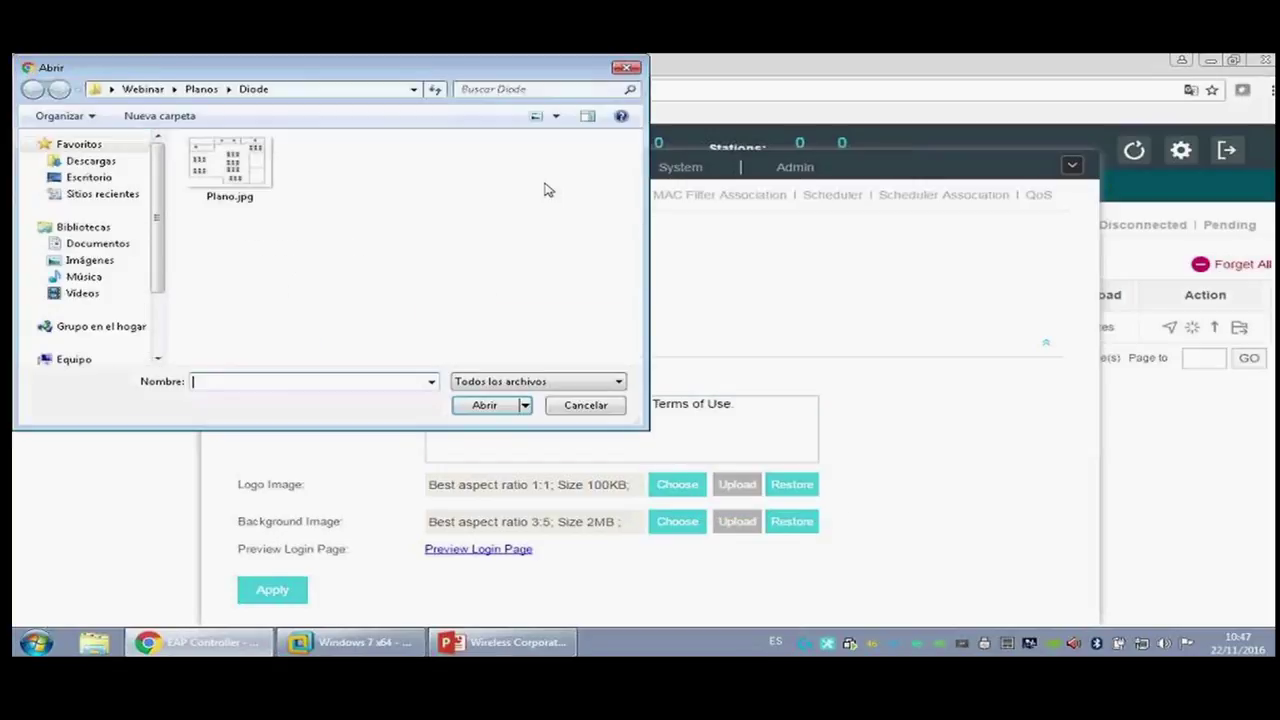
{"action": "left_click", "coordinate": [203, 89]}
{"action": "left_click", "coordinate": [167, 90]}
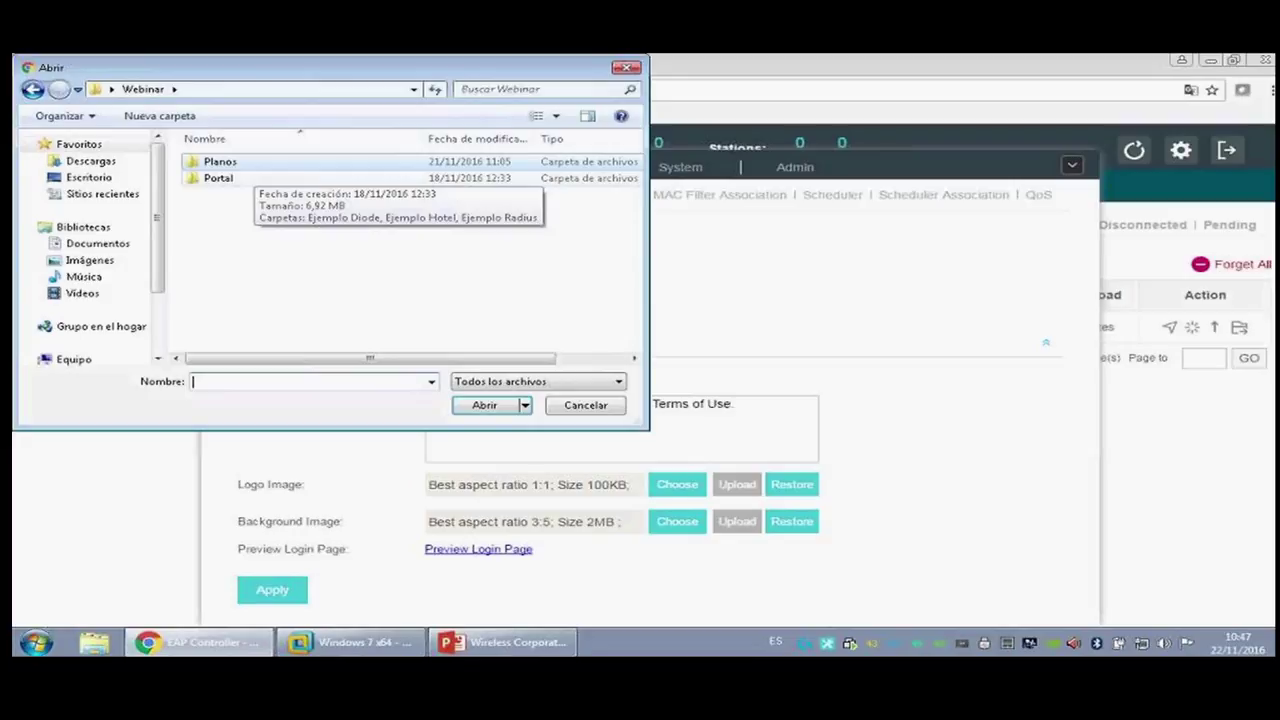
{"action": "double_click", "coordinate": [218, 178]}
{"action": "double_click", "coordinate": [224, 162]}
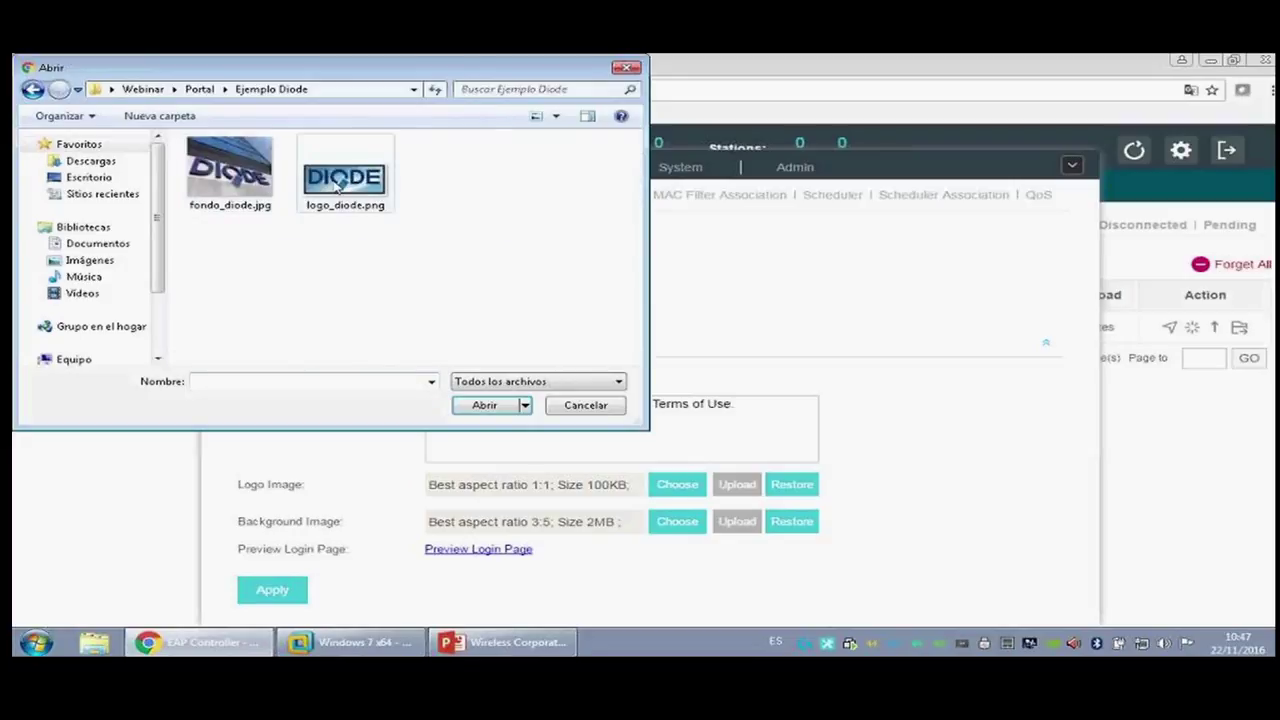
{"action": "double_click", "coordinate": [338, 183]}
{"action": "left_click", "coordinate": [737, 486]}
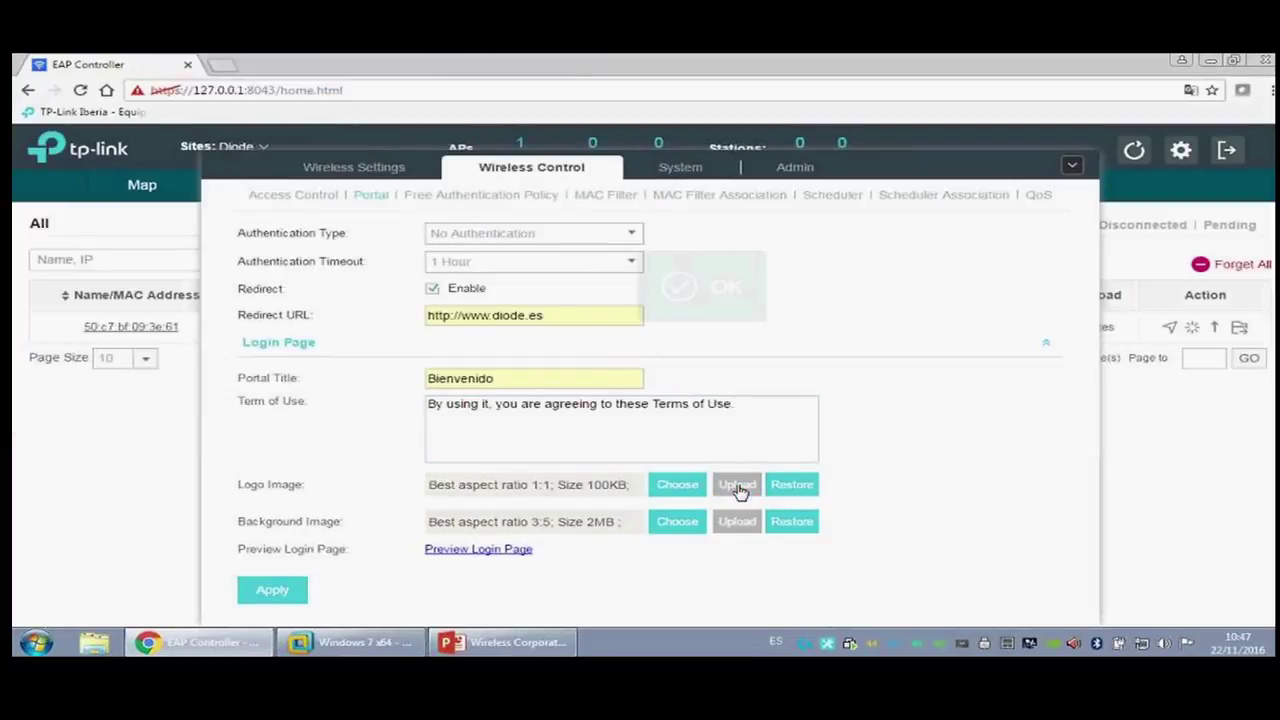
{"action": "left_click", "coordinate": [680, 524]}
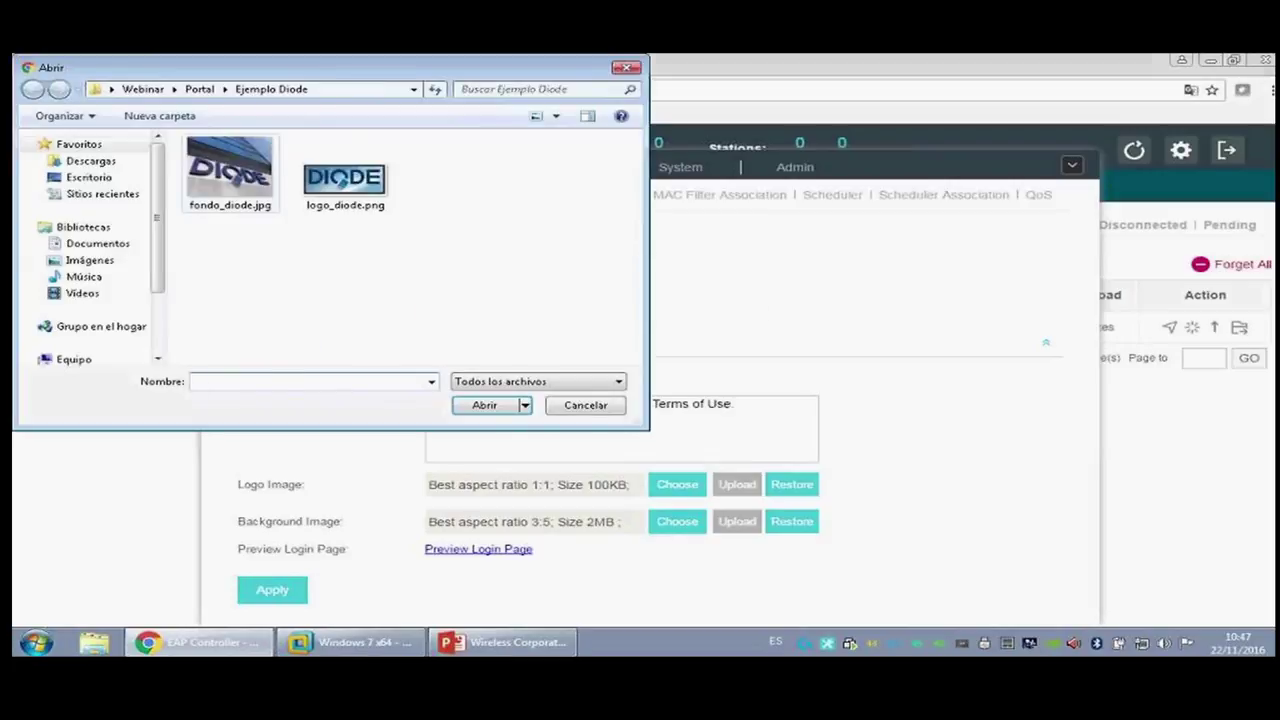
{"action": "double_click", "coordinate": [229, 172]}
{"action": "left_click", "coordinate": [737, 521]}
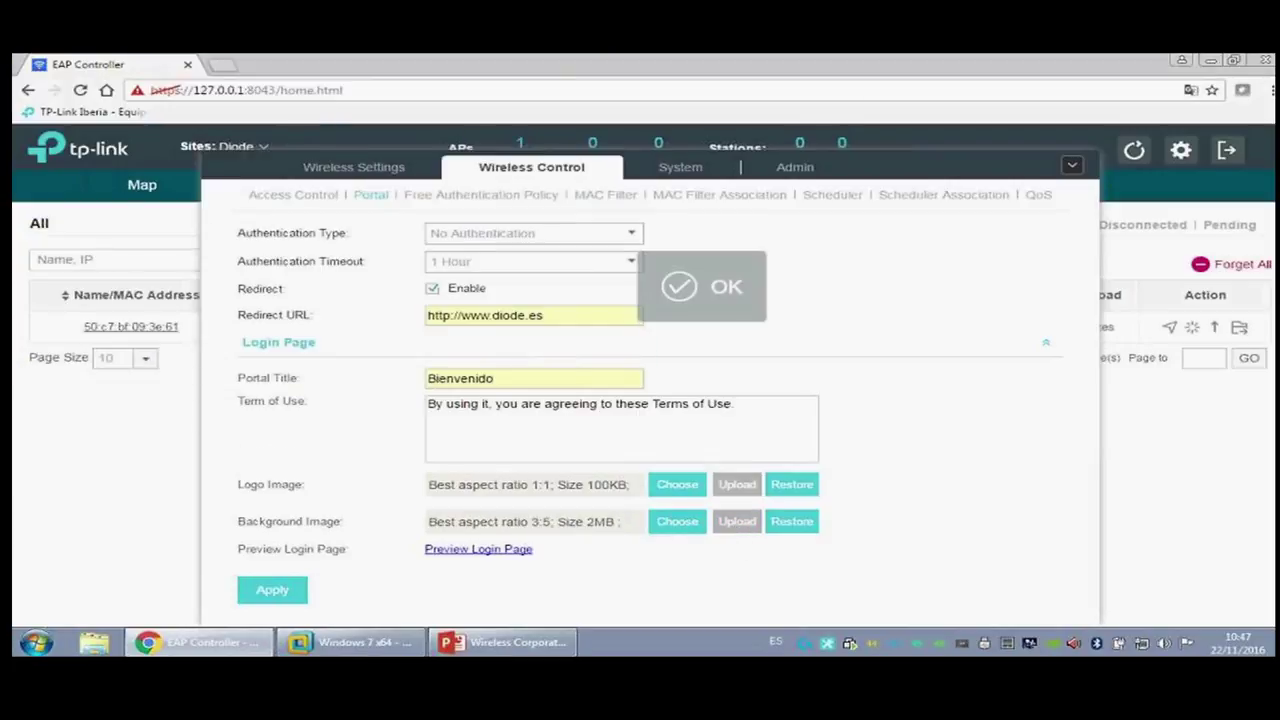
{"action": "left_click", "coordinate": [284, 592]}
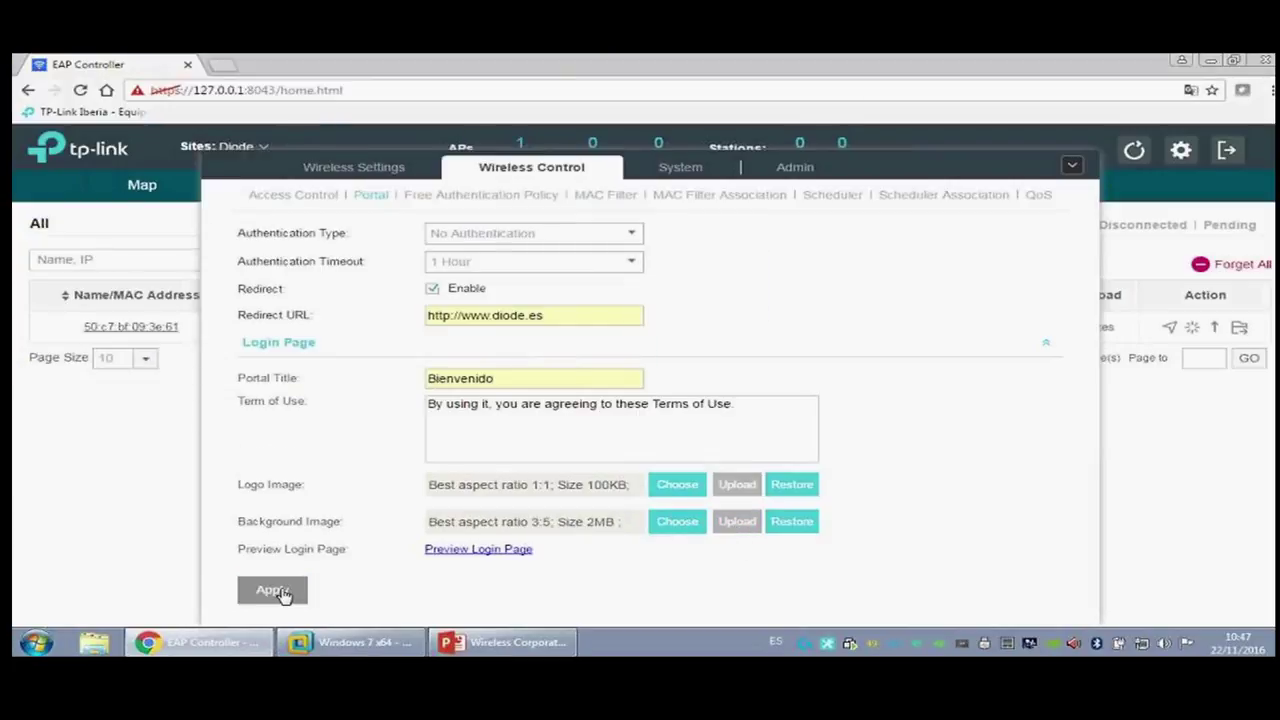
Step: Preview the DIODE portal login page, then switch to the Windows 7 VM
{"action": "left_click", "coordinate": [497, 556]}
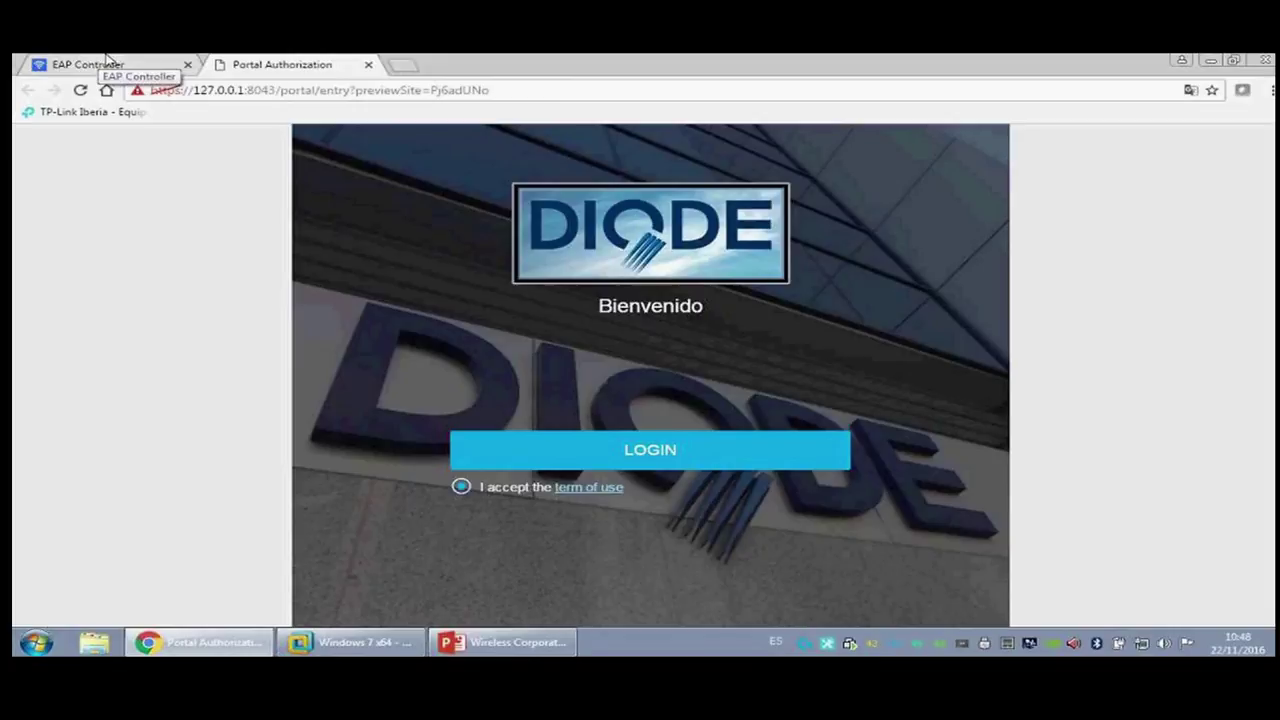
{"action": "left_click", "coordinate": [350, 642]}
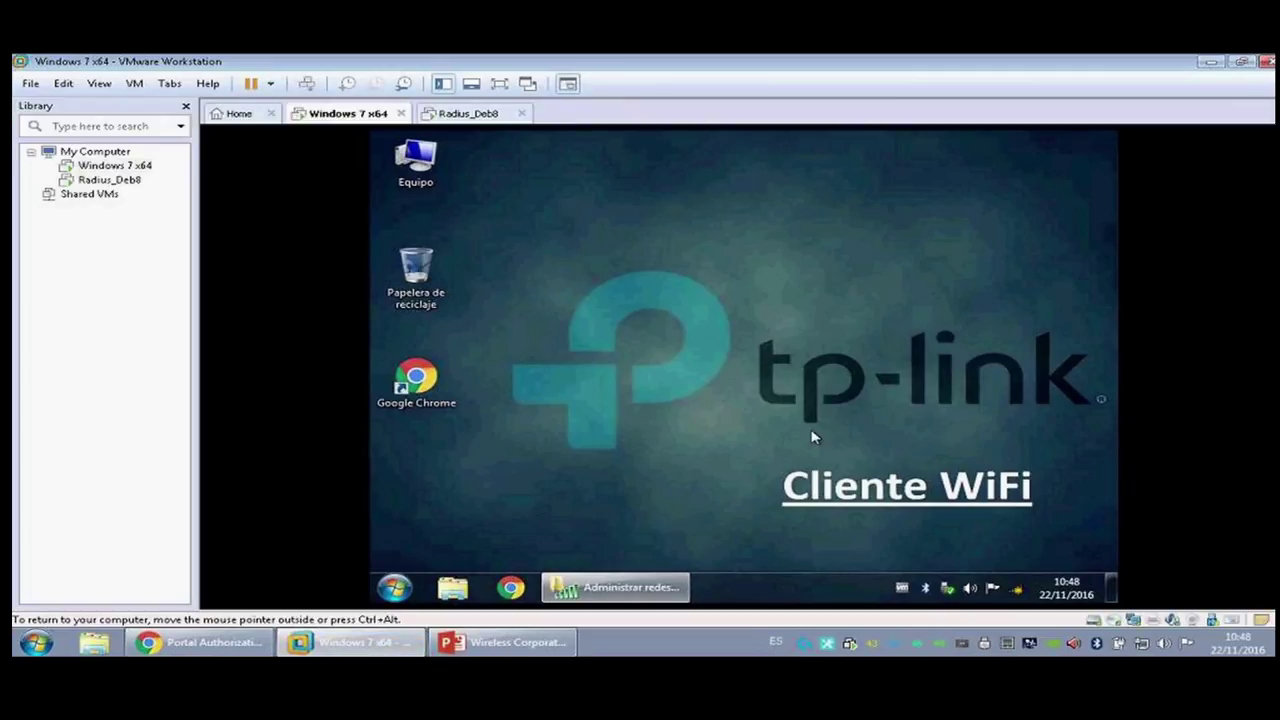
Step: Join the VM to Webinar_Diode with its security key and launch Chrome
{"action": "left_click", "coordinate": [1016, 589]}
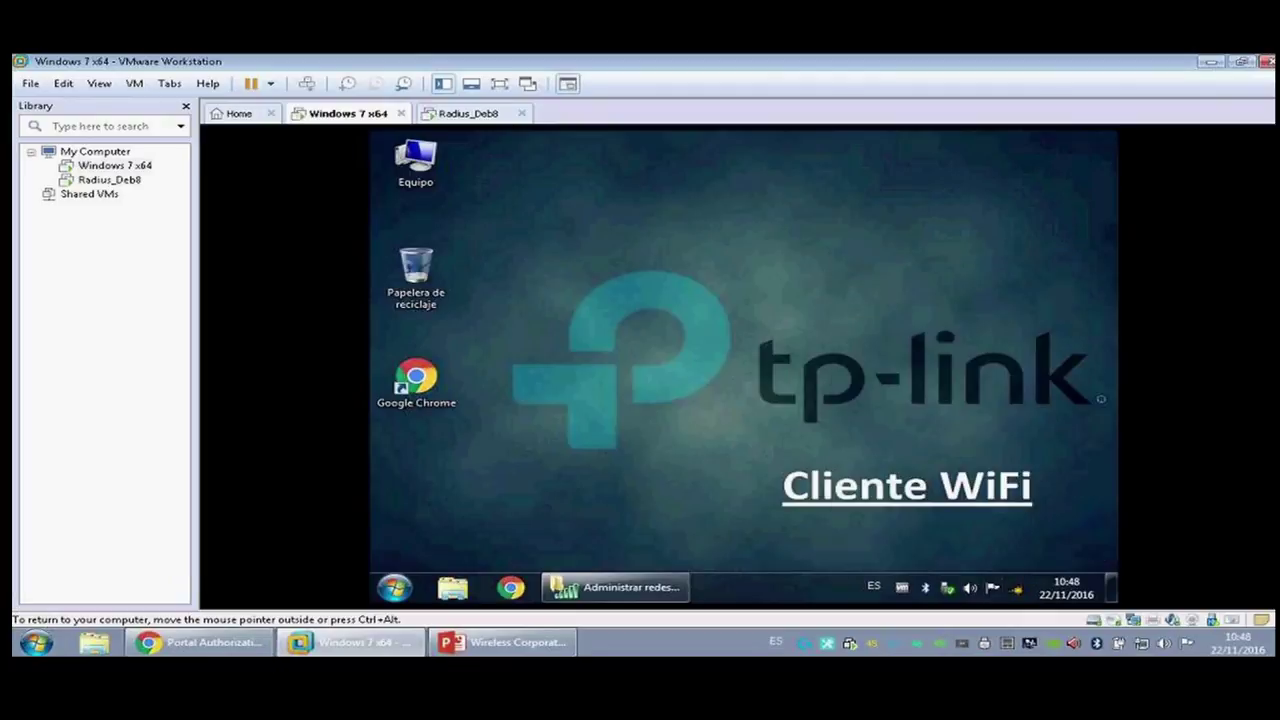
{"action": "left_click", "coordinate": [1016, 589]}
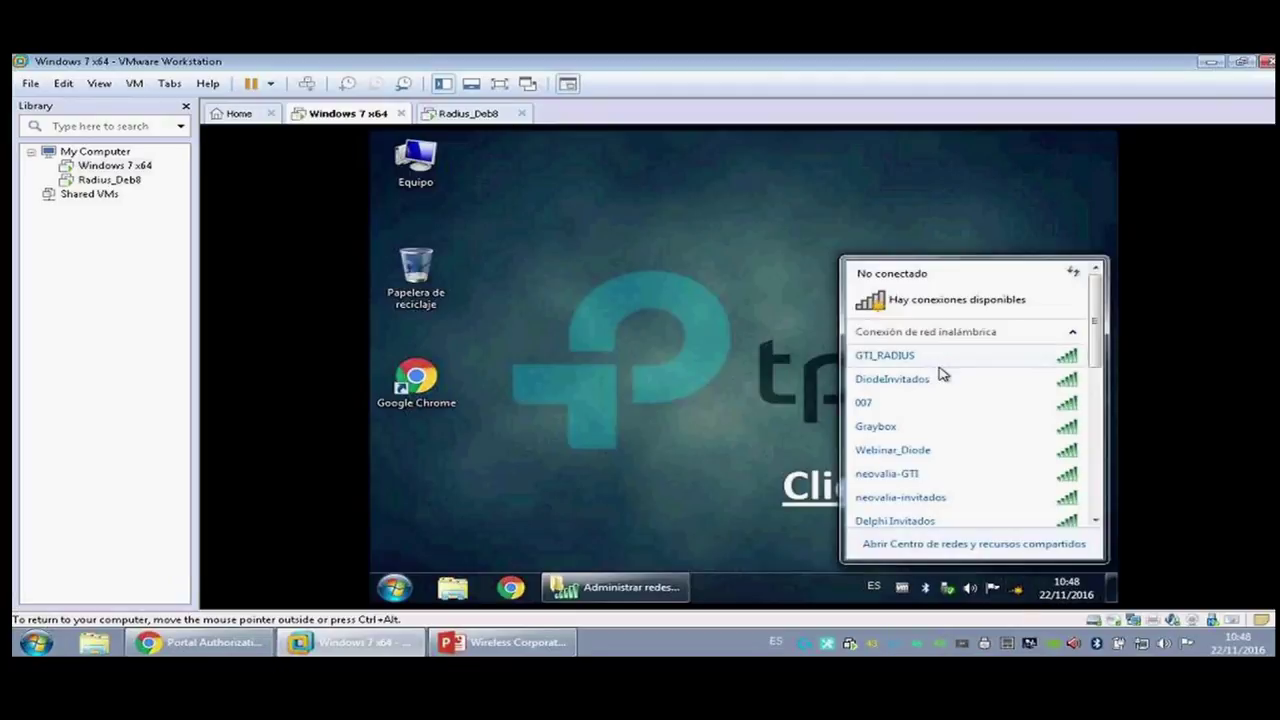
{"action": "left_click", "coordinate": [1042, 456]}
{"action": "left_click", "coordinate": [1042, 474]}
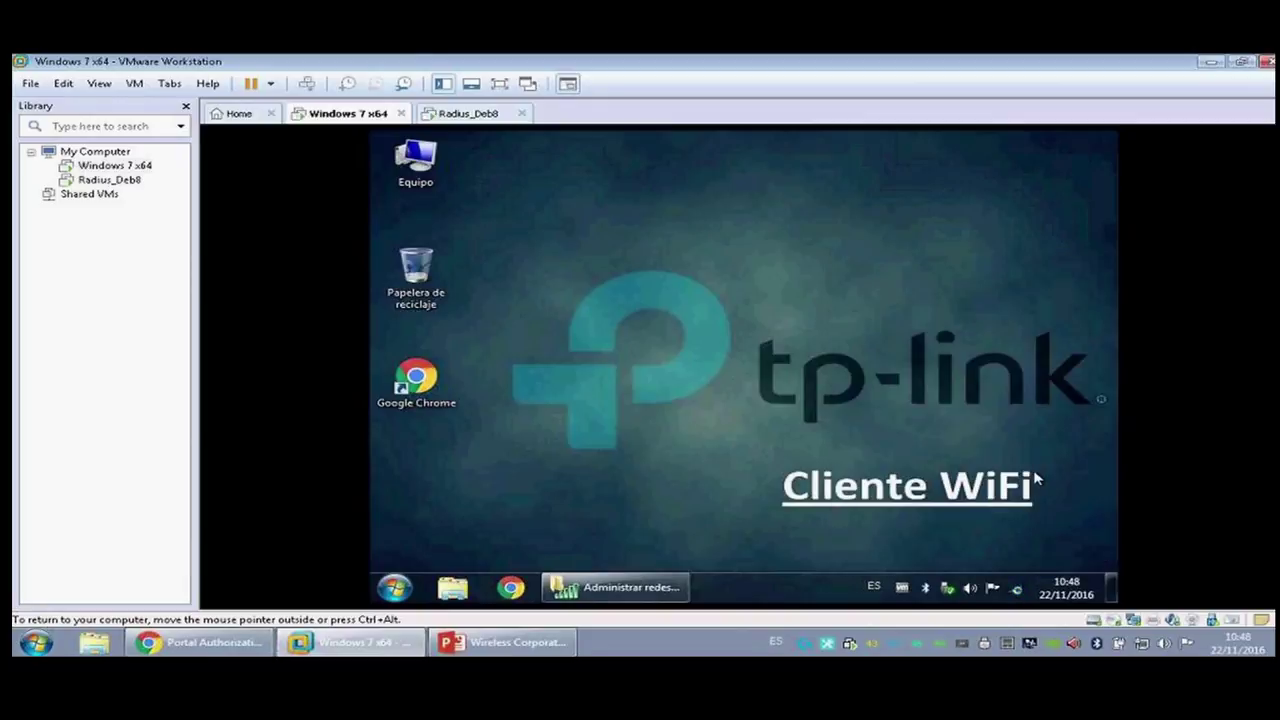
{"action": "type", "text": "diode1234"}
{"action": "left_click", "coordinate": [985, 549]}
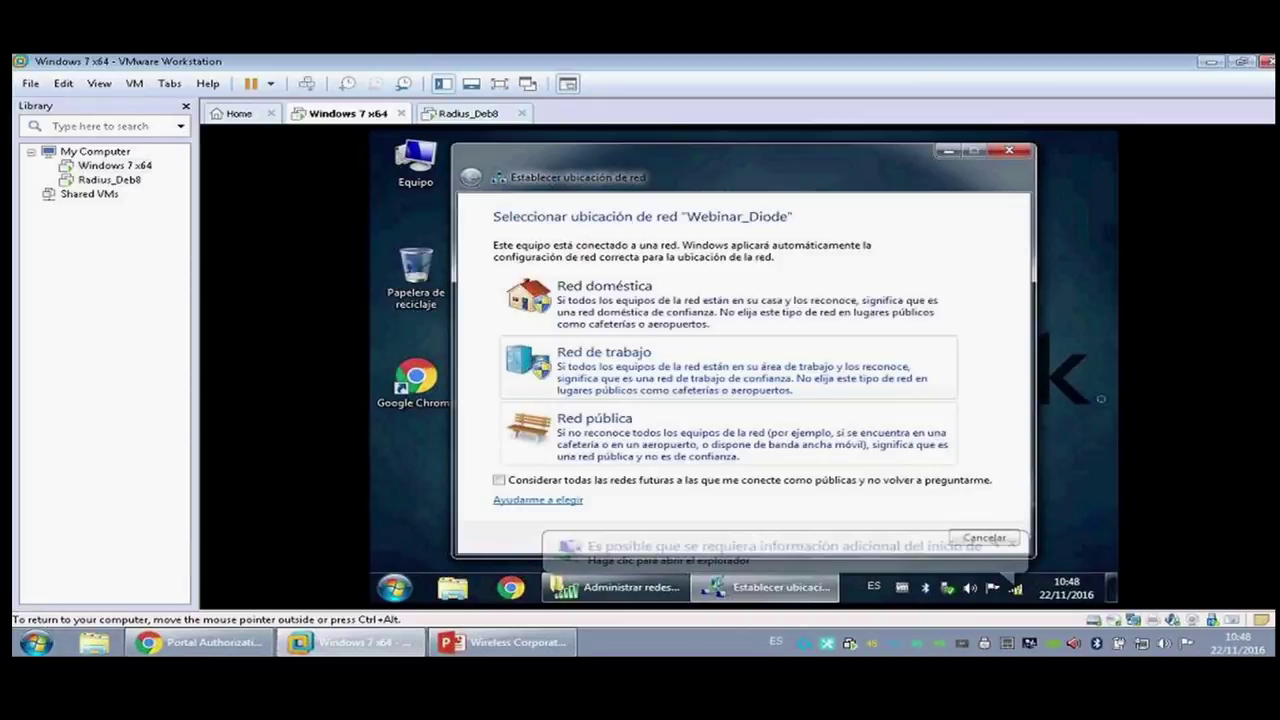
{"action": "left_click", "coordinate": [1008, 151]}
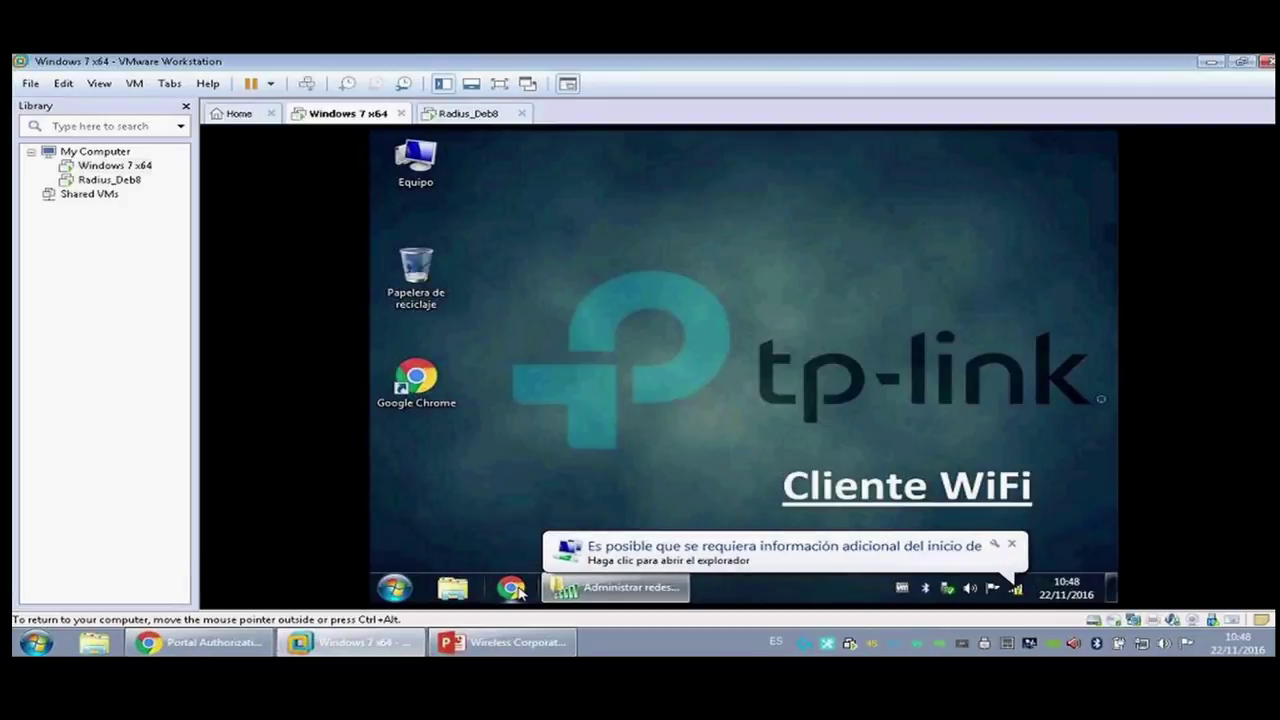
{"action": "left_click", "coordinate": [512, 588]}
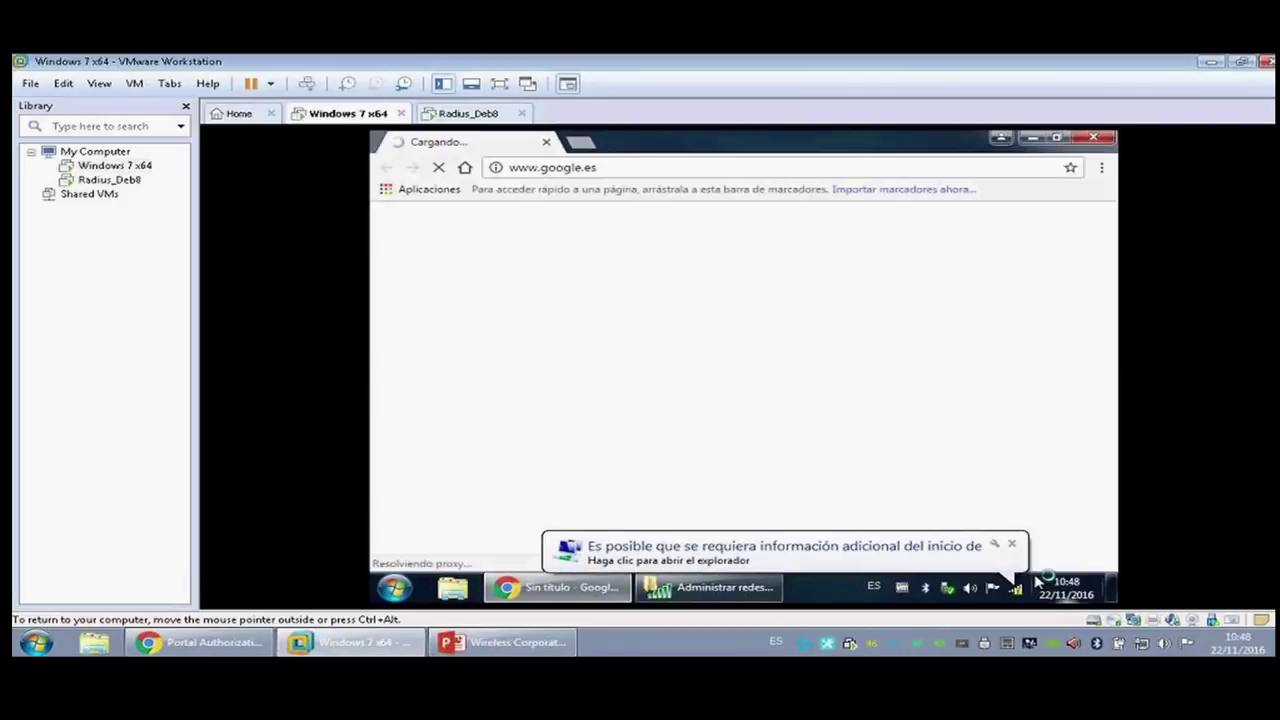
Step: Log in through the DIODE captive portal, browse diode.es Fabricantes, then bring up Manage Wireless Networks
{"action": "left_click", "coordinate": [1011, 544]}
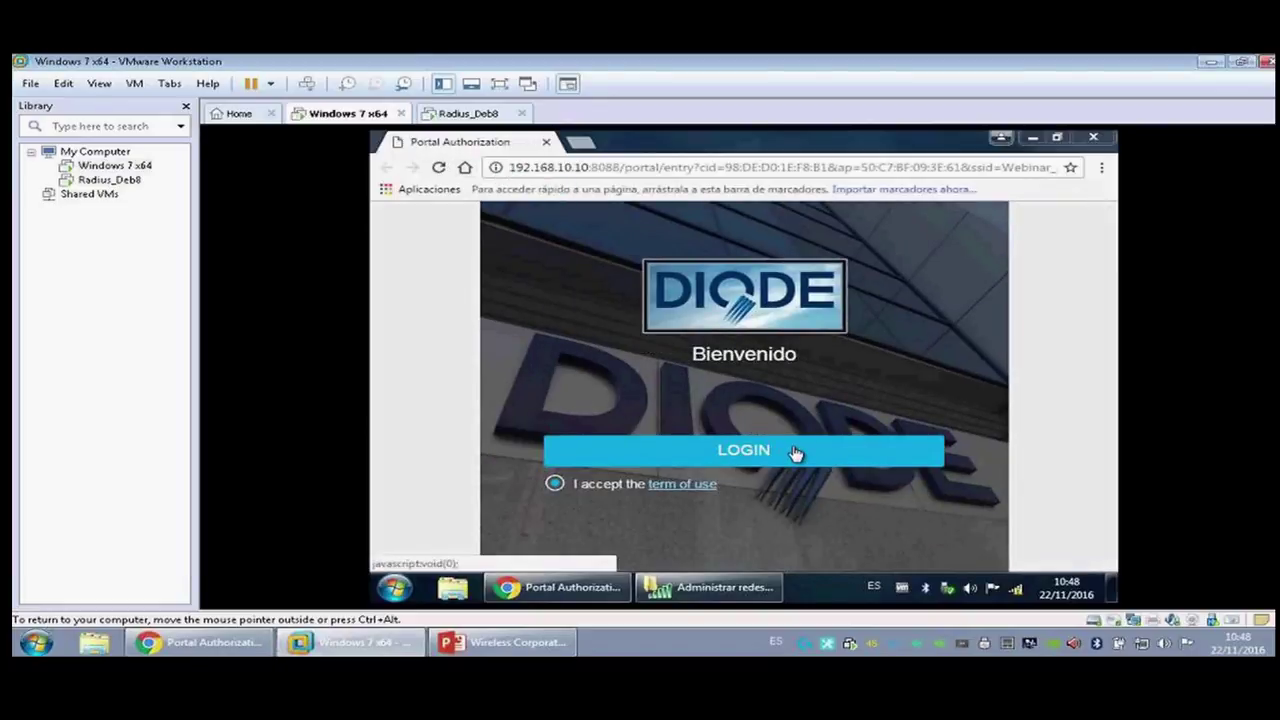
{"action": "left_click", "coordinate": [795, 453]}
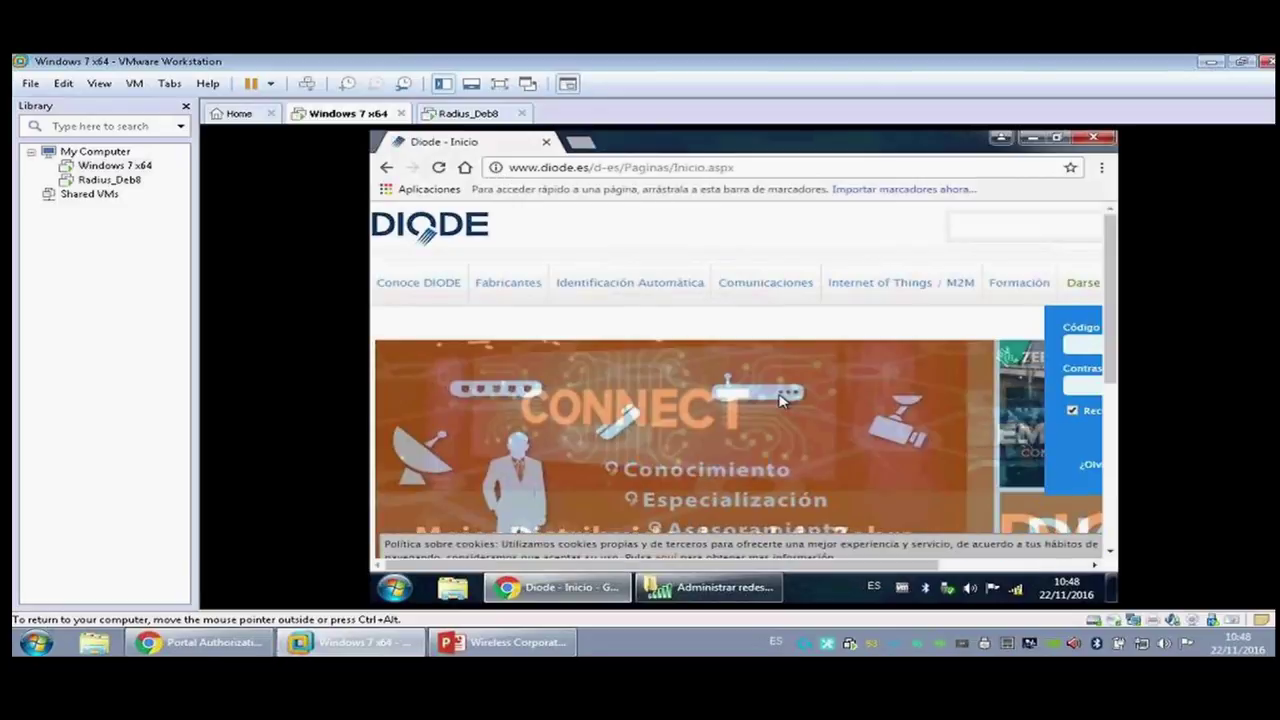
{"action": "left_click", "coordinate": [510, 287]}
{"action": "left_click", "coordinate": [465, 167]}
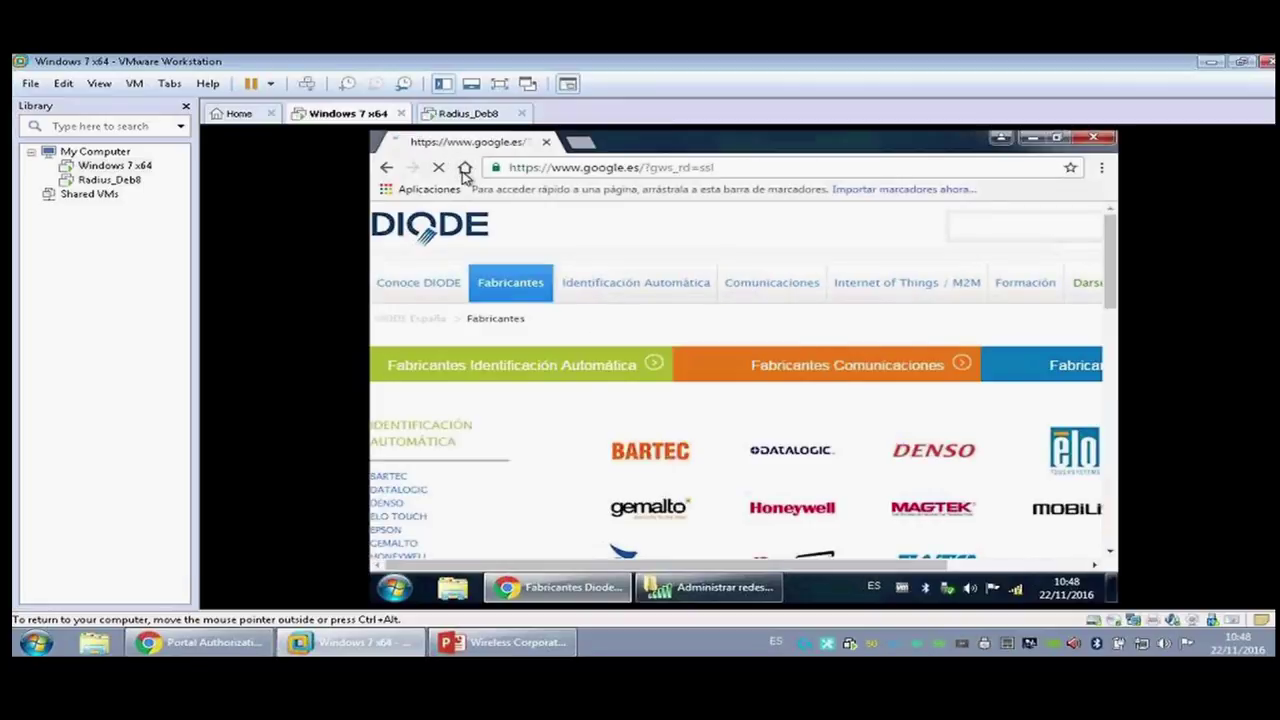
{"action": "left_click", "coordinate": [697, 588]}
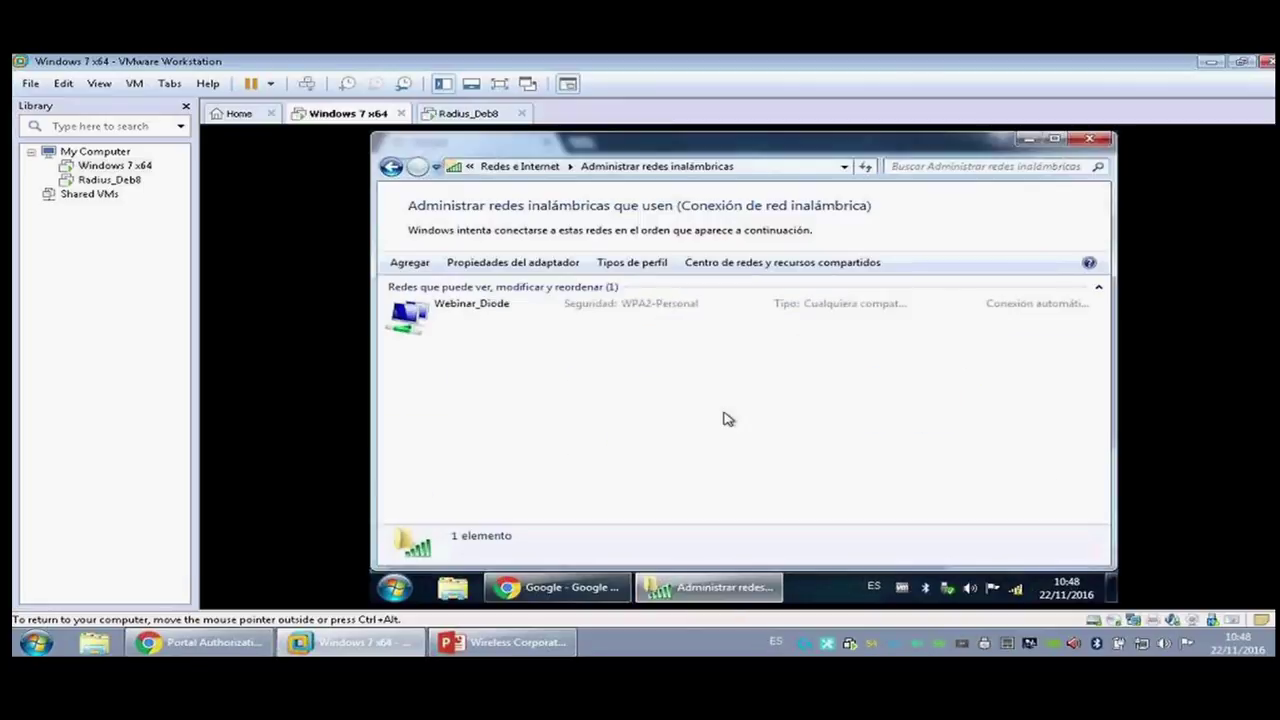
Step: Remove the saved Webinar_Diode profile from Manage Wireless Networks and return to host Chrome
{"action": "left_click", "coordinate": [491, 310]}
{"action": "left_click", "coordinate": [461, 262]}
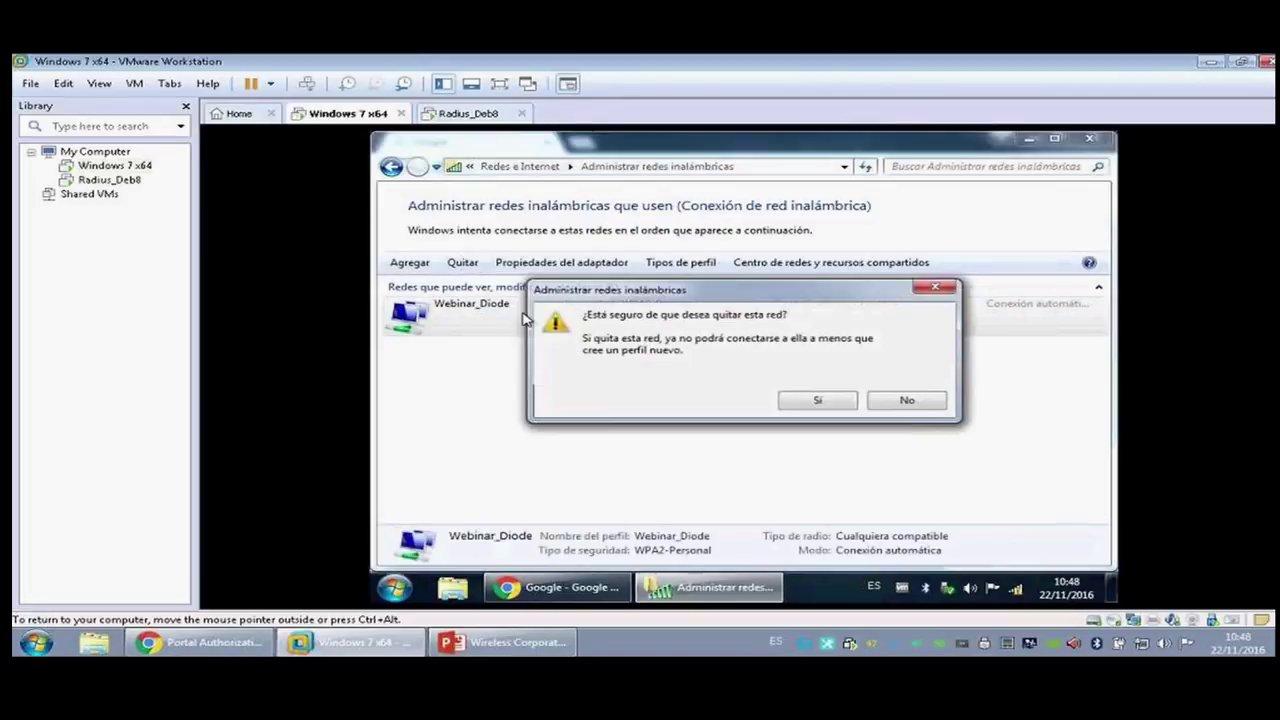
{"action": "left_click", "coordinate": [818, 400]}
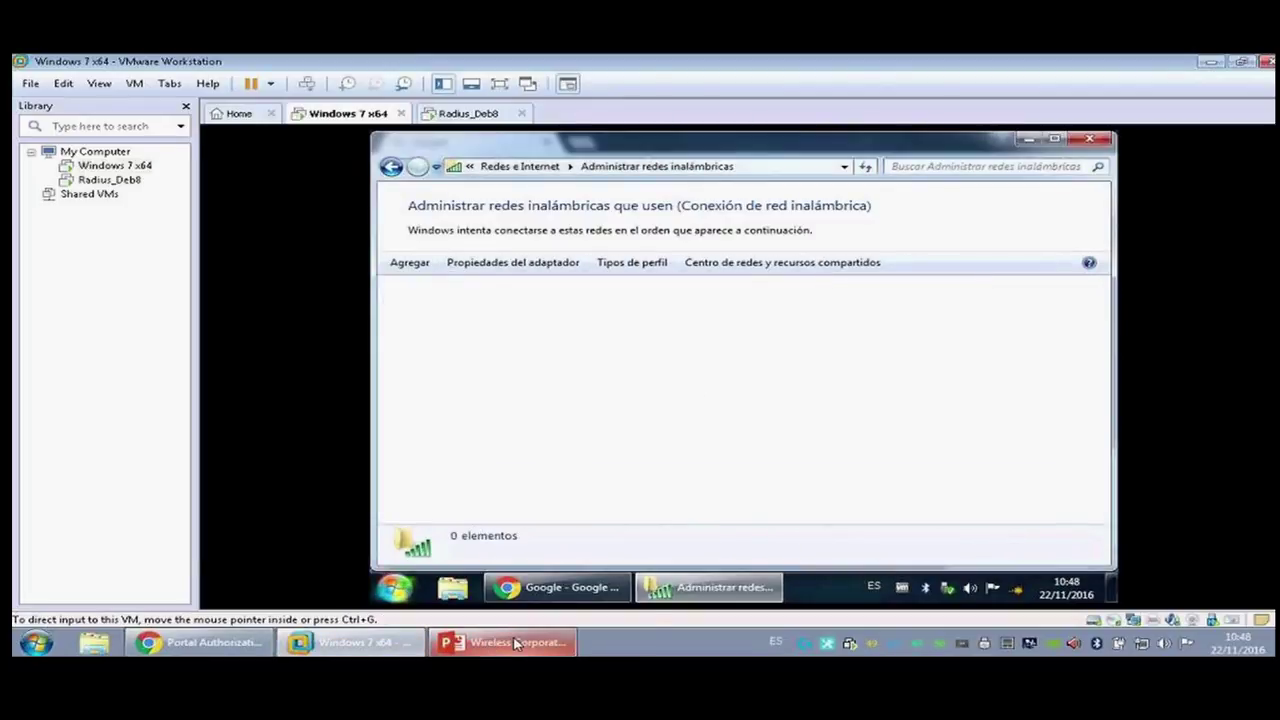
{"action": "mouse_move", "coordinate": [320, 648]}
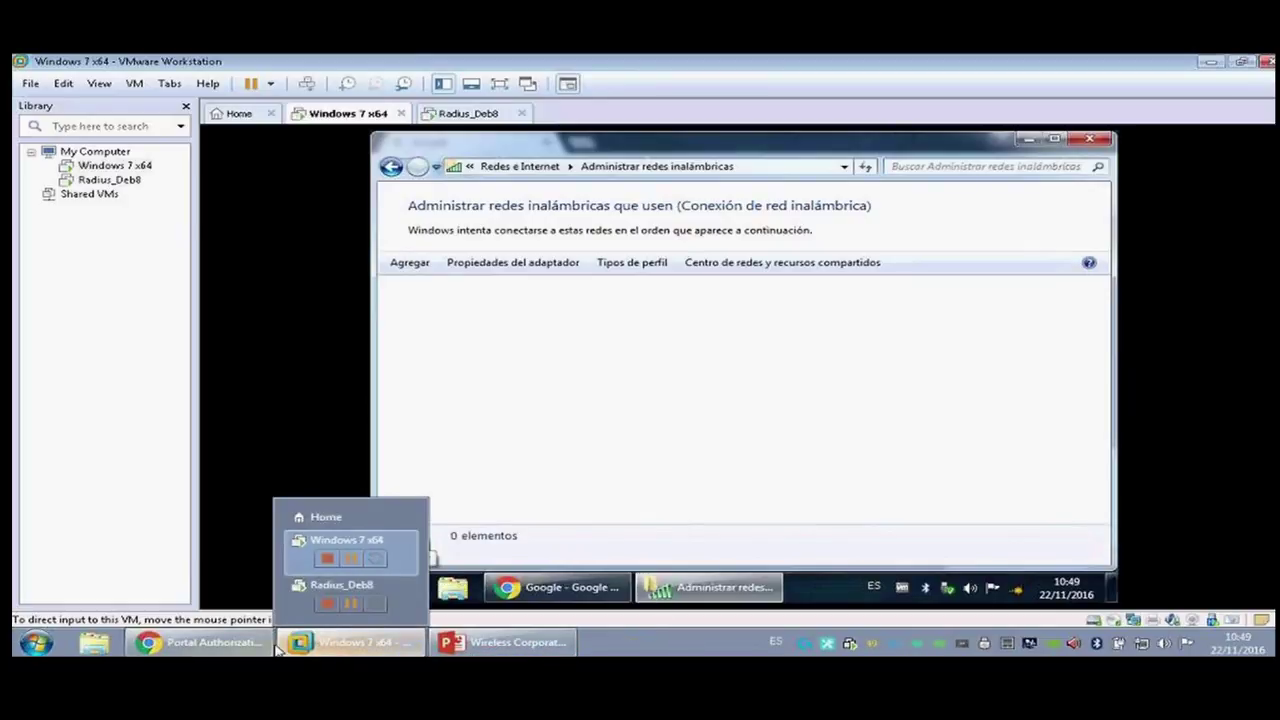
{"action": "left_click", "coordinate": [205, 642]}
Step: Switch the portal to Simple Password authentication with a password, save, and preview the login page
{"action": "middle_click", "coordinate": [305, 63]}
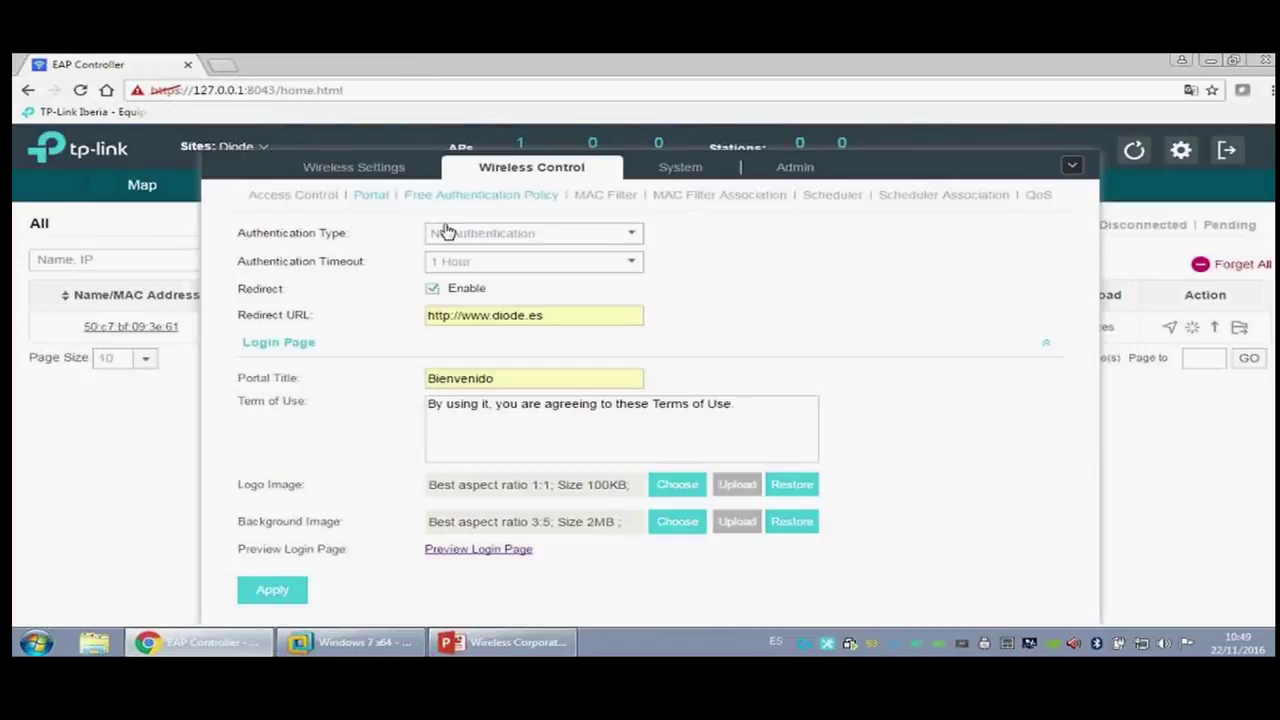
{"action": "left_click", "coordinate": [626, 236]}
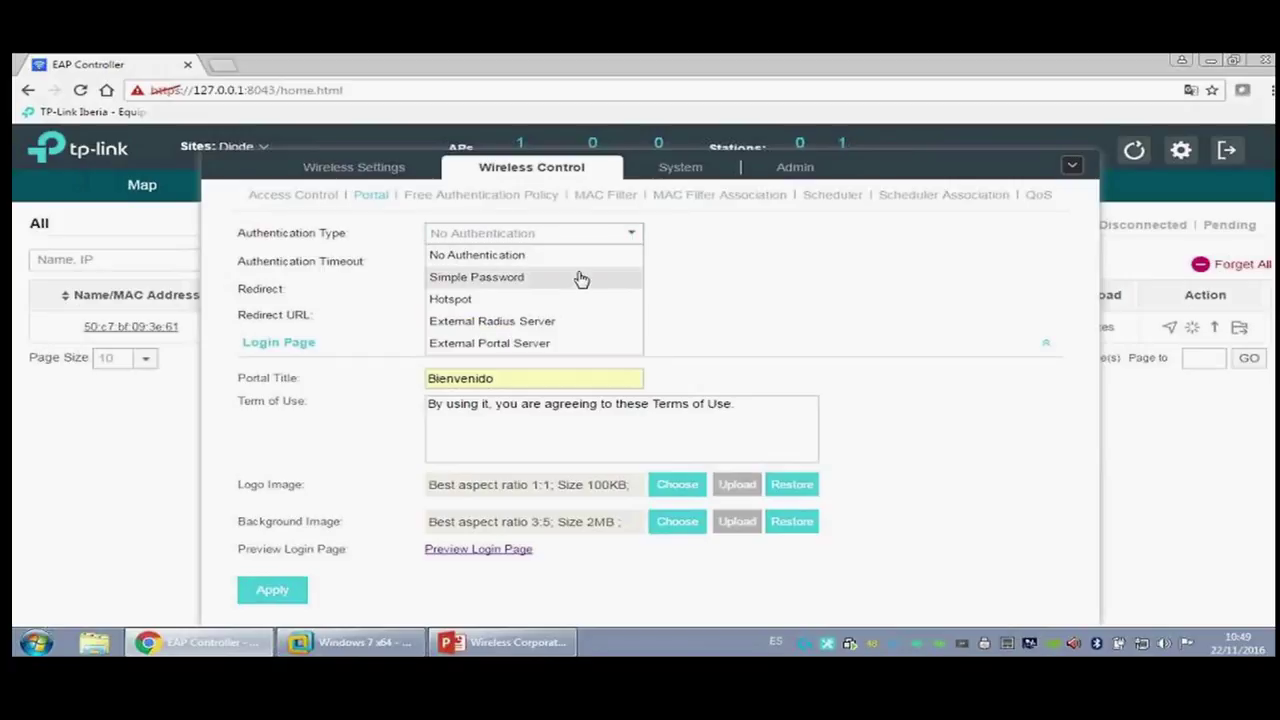
{"action": "left_click", "coordinate": [580, 277]}
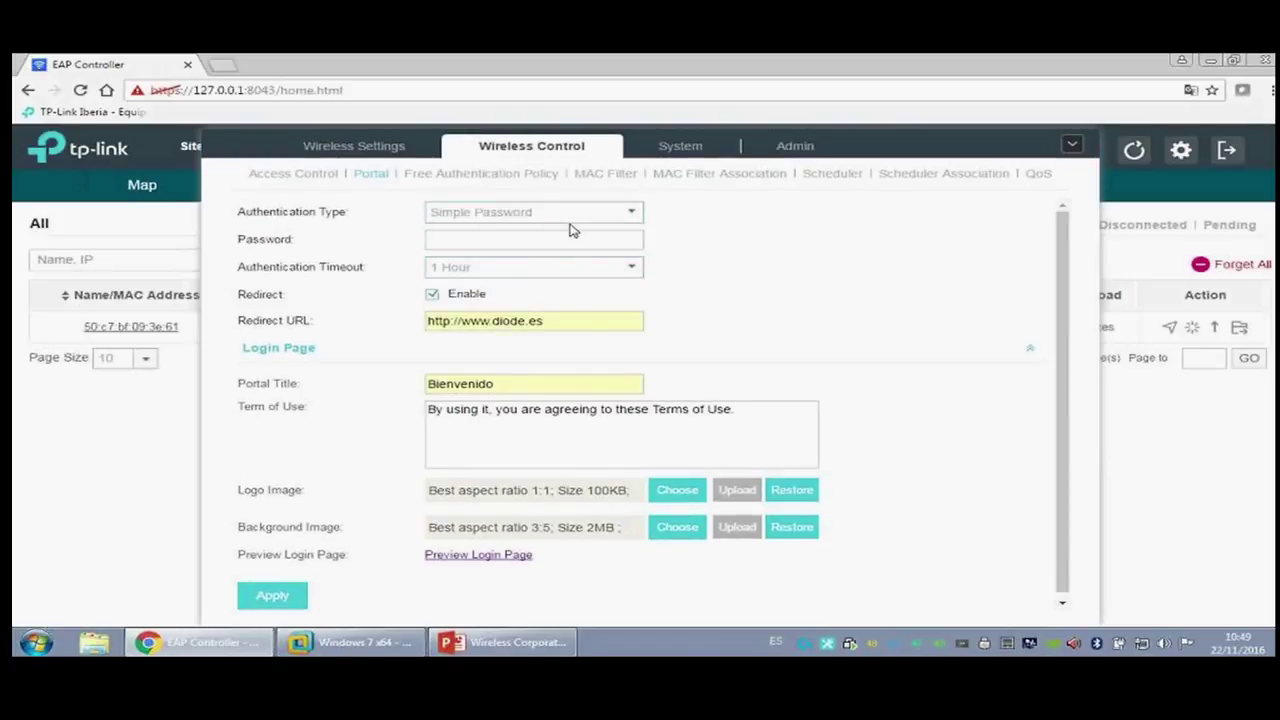
{"action": "type", "text": "prueba12"}
{"action": "left_click", "coordinate": [285, 598]}
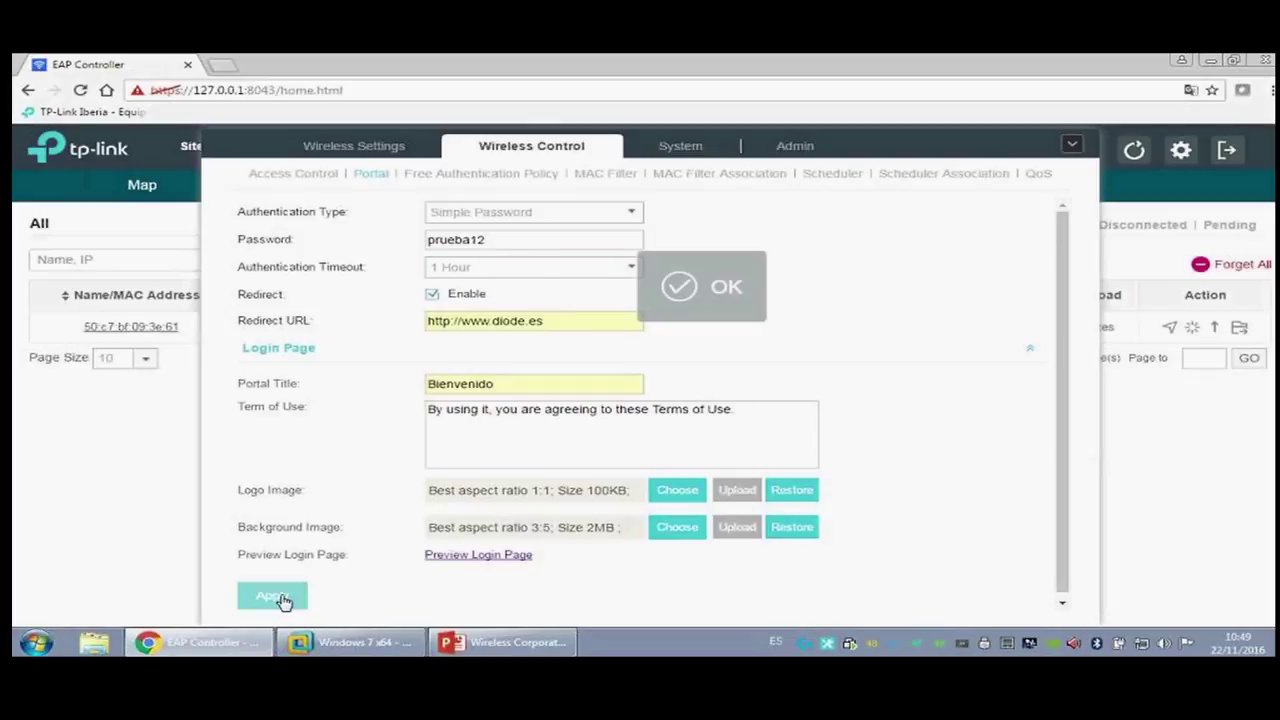
{"action": "left_click", "coordinate": [489, 556]}
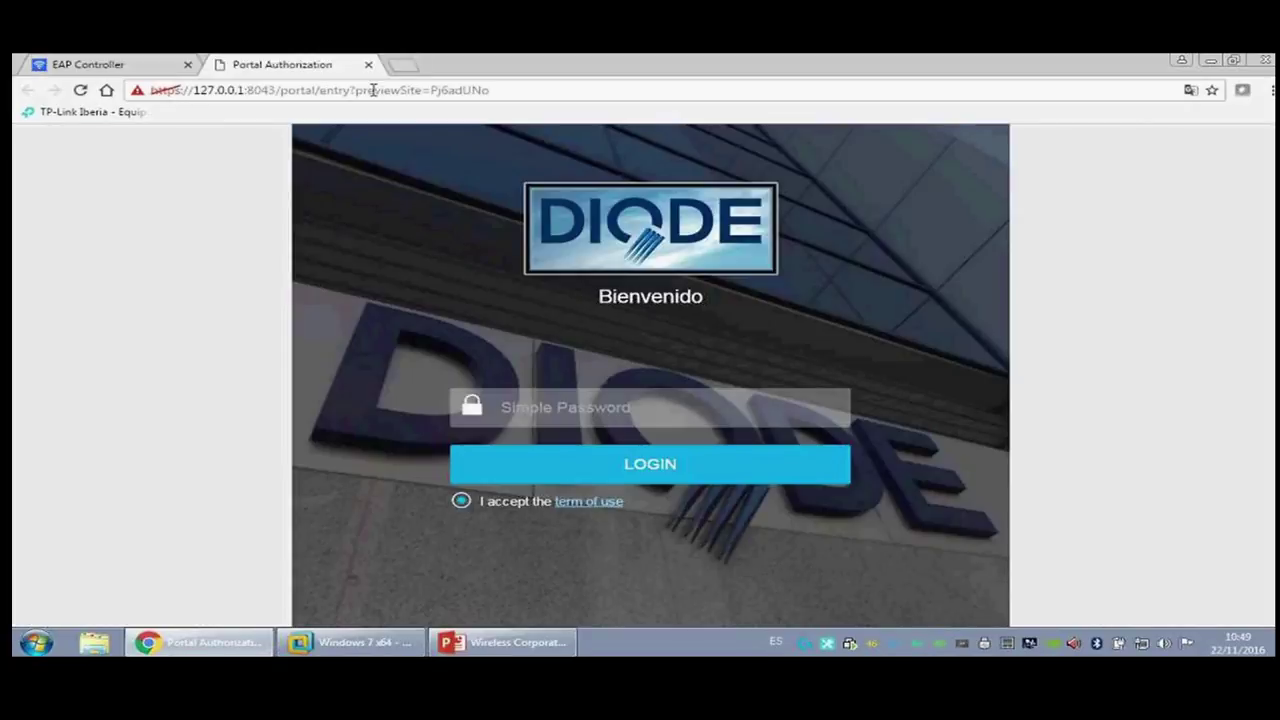
{"action": "left_click", "coordinate": [368, 64]}
{"action": "left_click", "coordinate": [350, 642]}
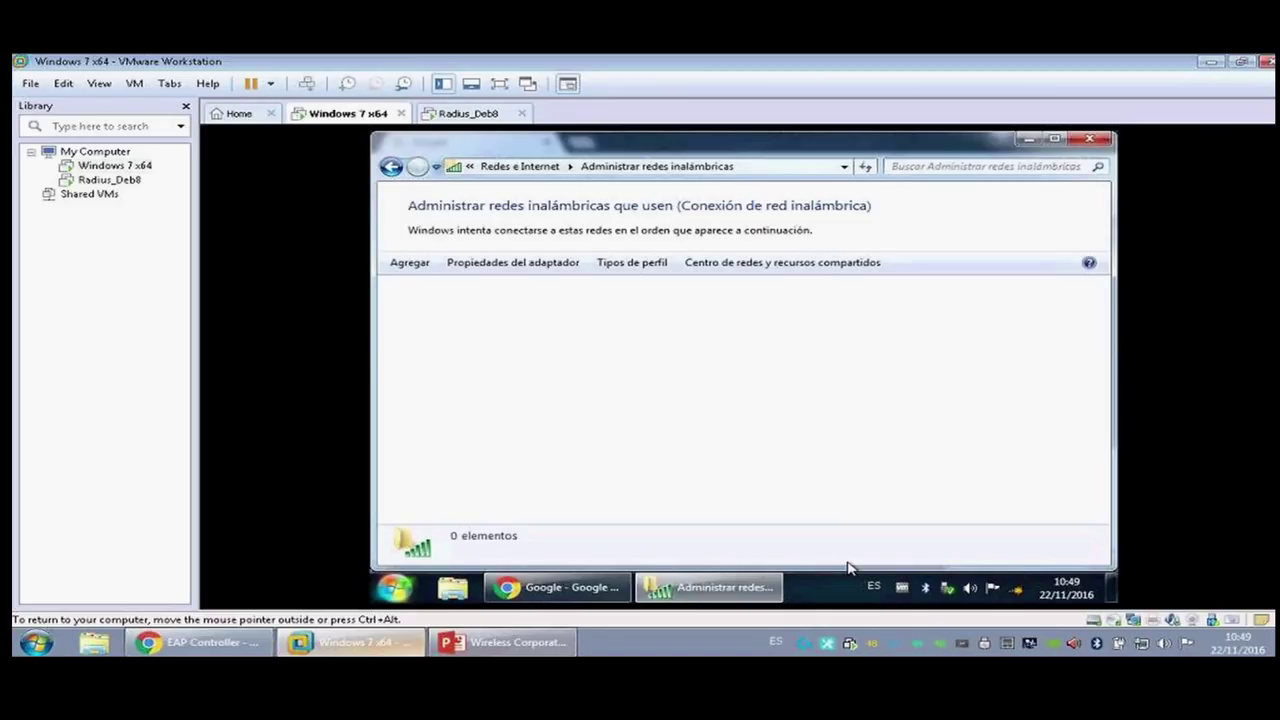
Step: Reconnect the VM to Webinar_Diode with its security key and close Chrome
{"action": "left_click", "coordinate": [1017, 587]}
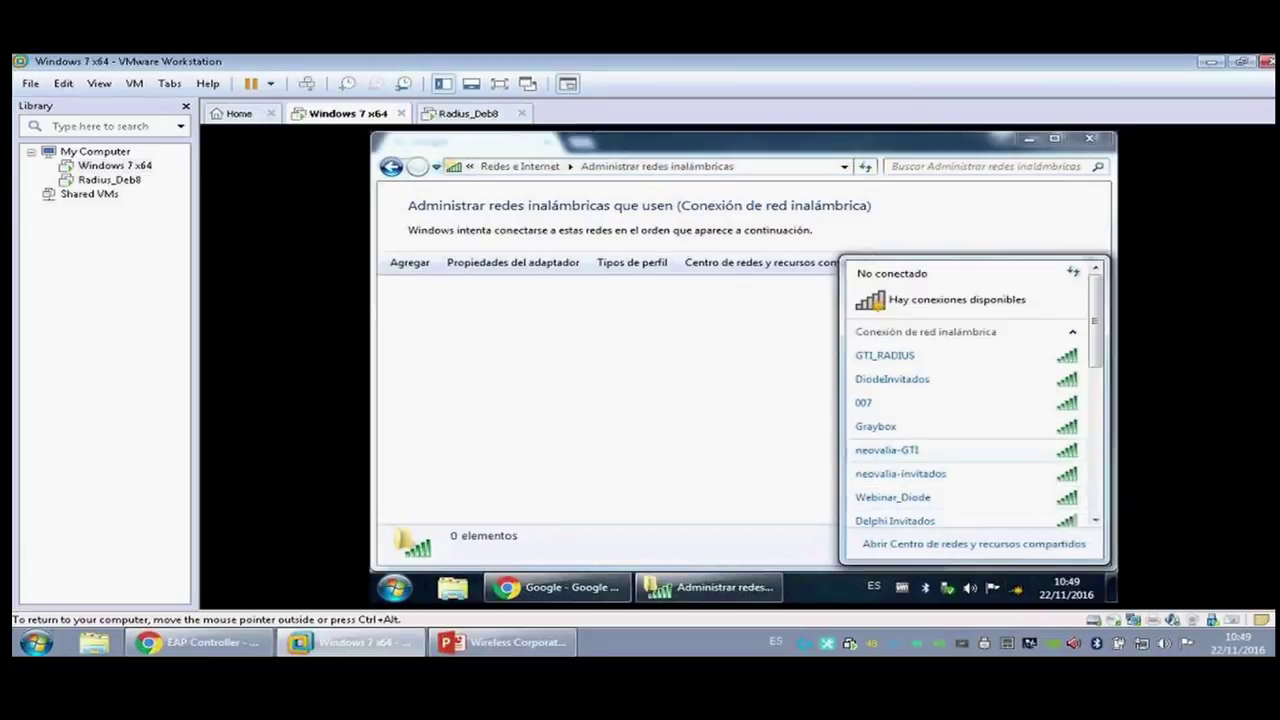
{"action": "left_click", "coordinate": [893, 497]}
{"action": "left_click", "coordinate": [1040, 505]}
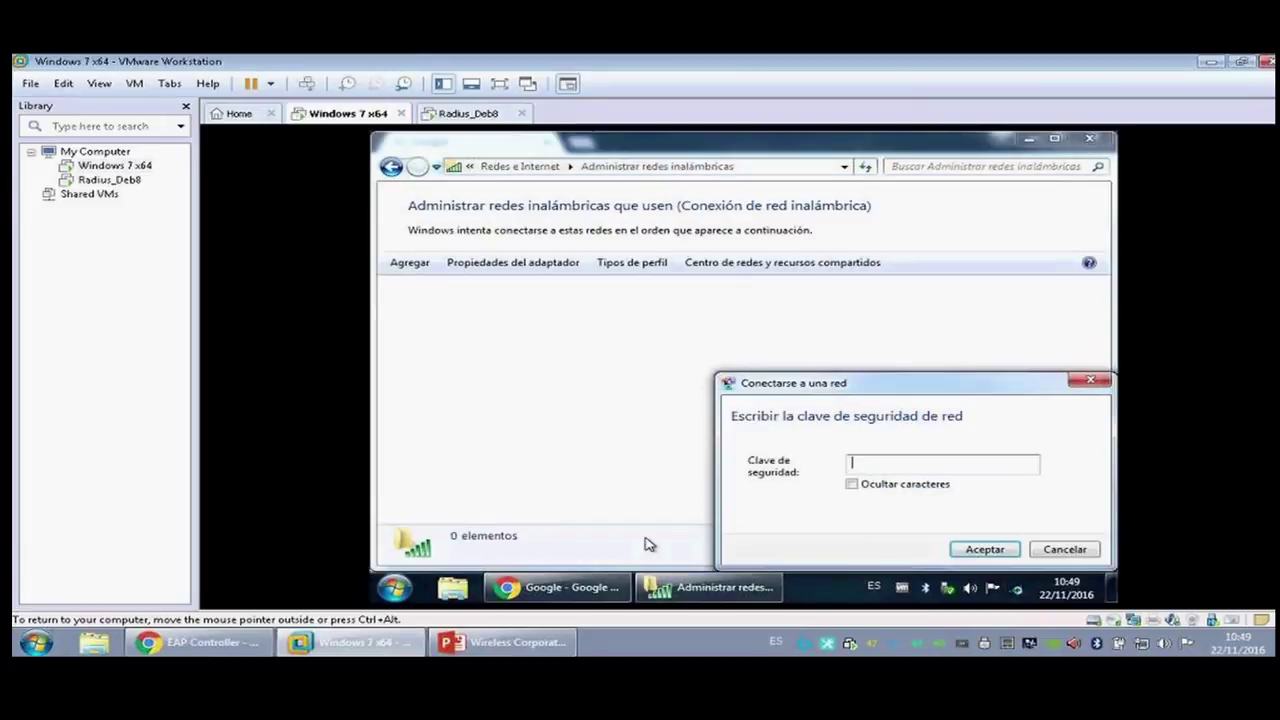
{"action": "right_click", "coordinate": [590, 587]}
{"action": "left_click", "coordinate": [597, 547]}
{"action": "type", "text": "diode1234"}
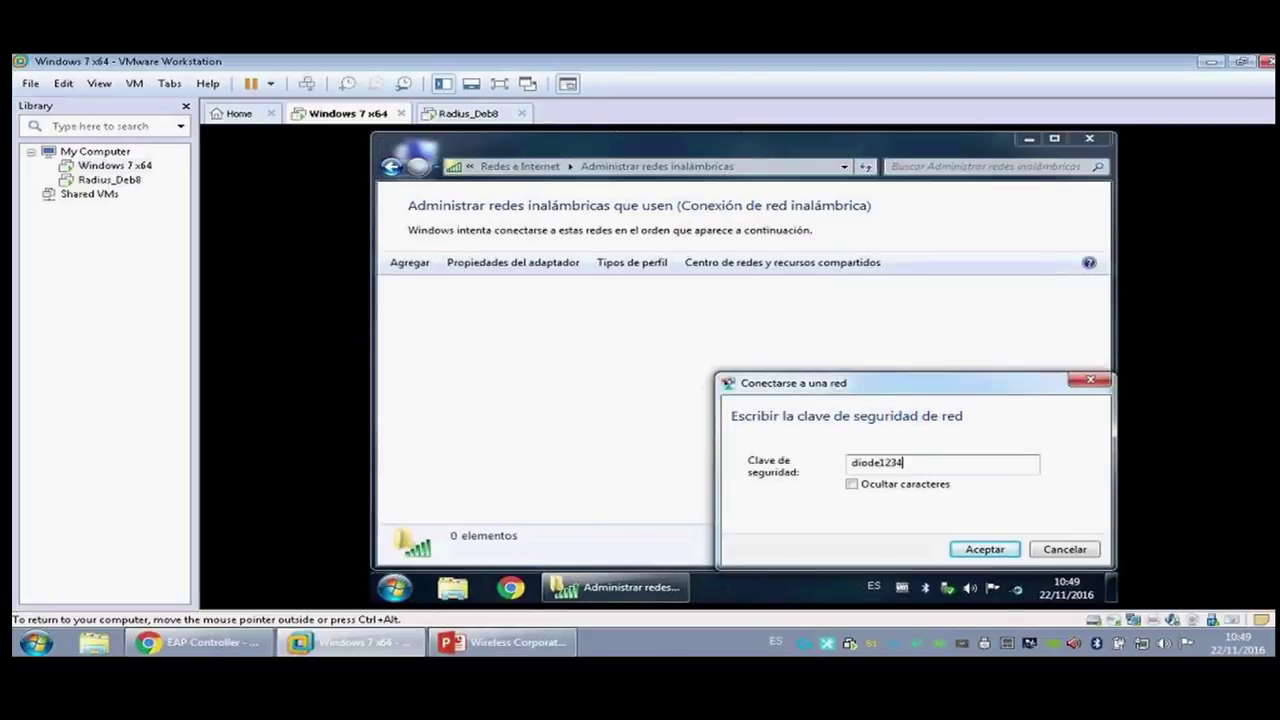
{"action": "left_click", "coordinate": [982, 549]}
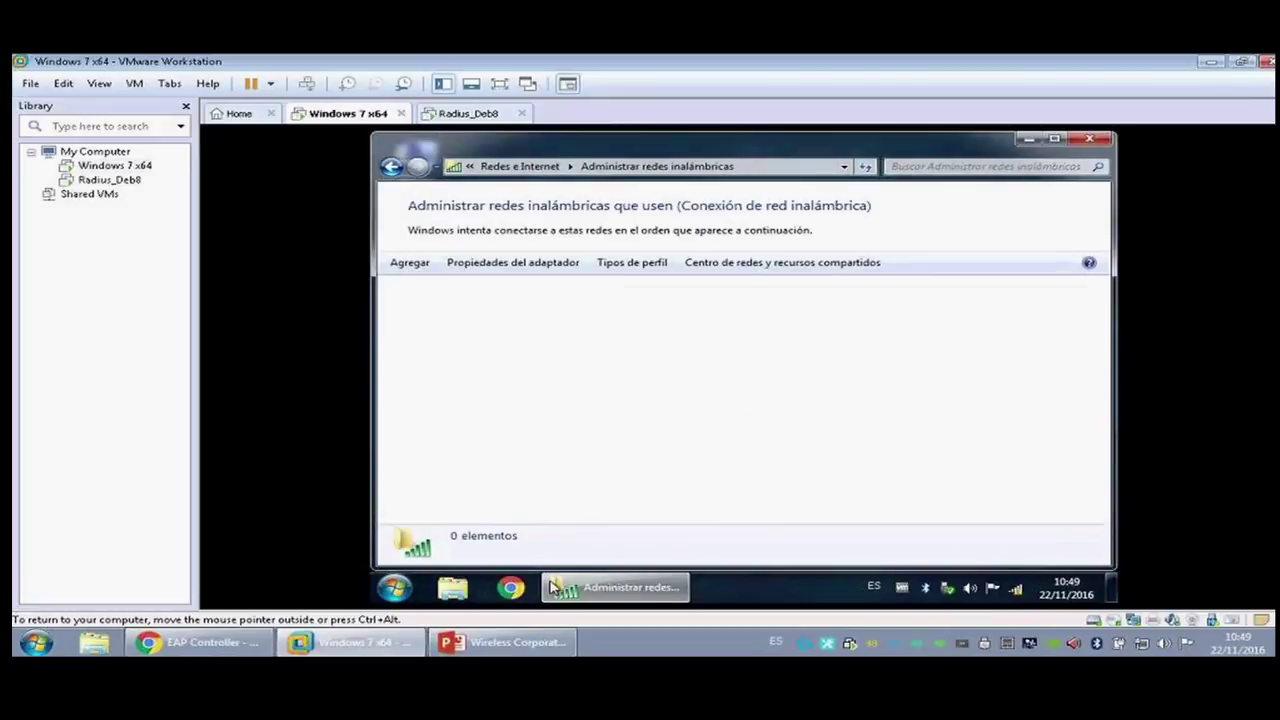
Step: Reopen Chrome in the VM and search Google for test
{"action": "left_click", "coordinate": [510, 587]}
{"action": "left_click", "coordinate": [543, 170]}
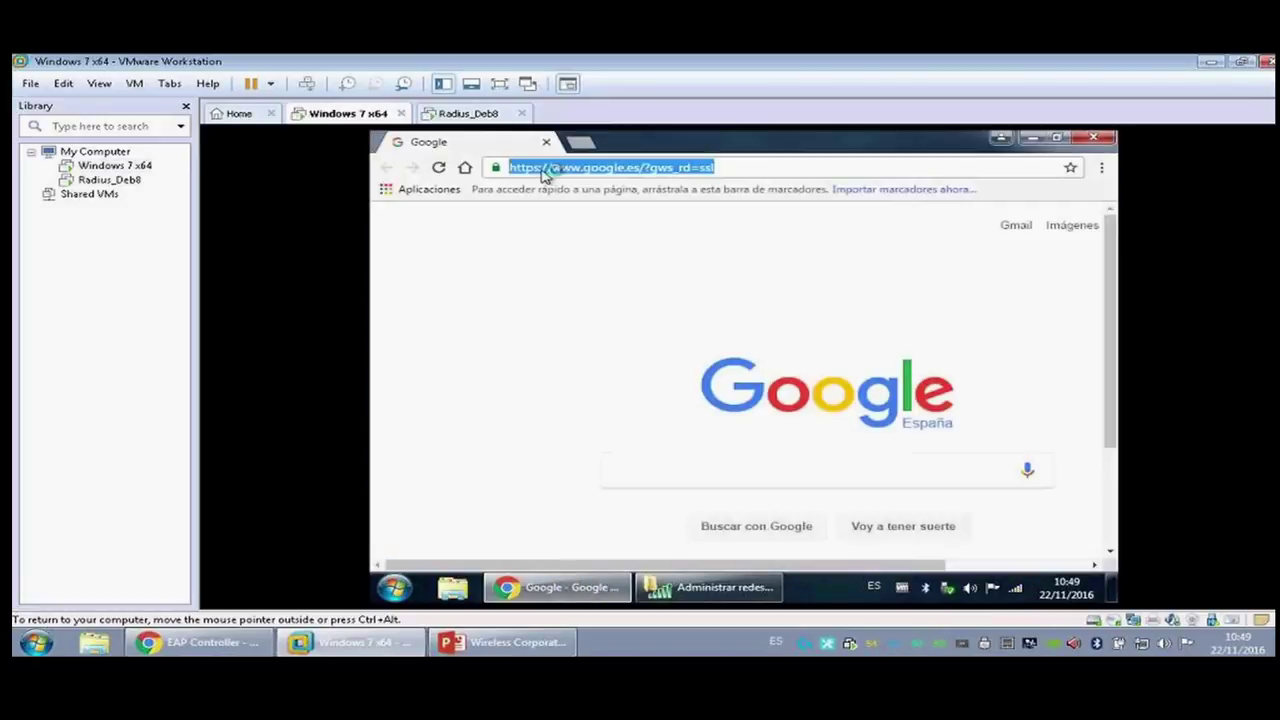
{"action": "left_click", "coordinate": [464, 167]}
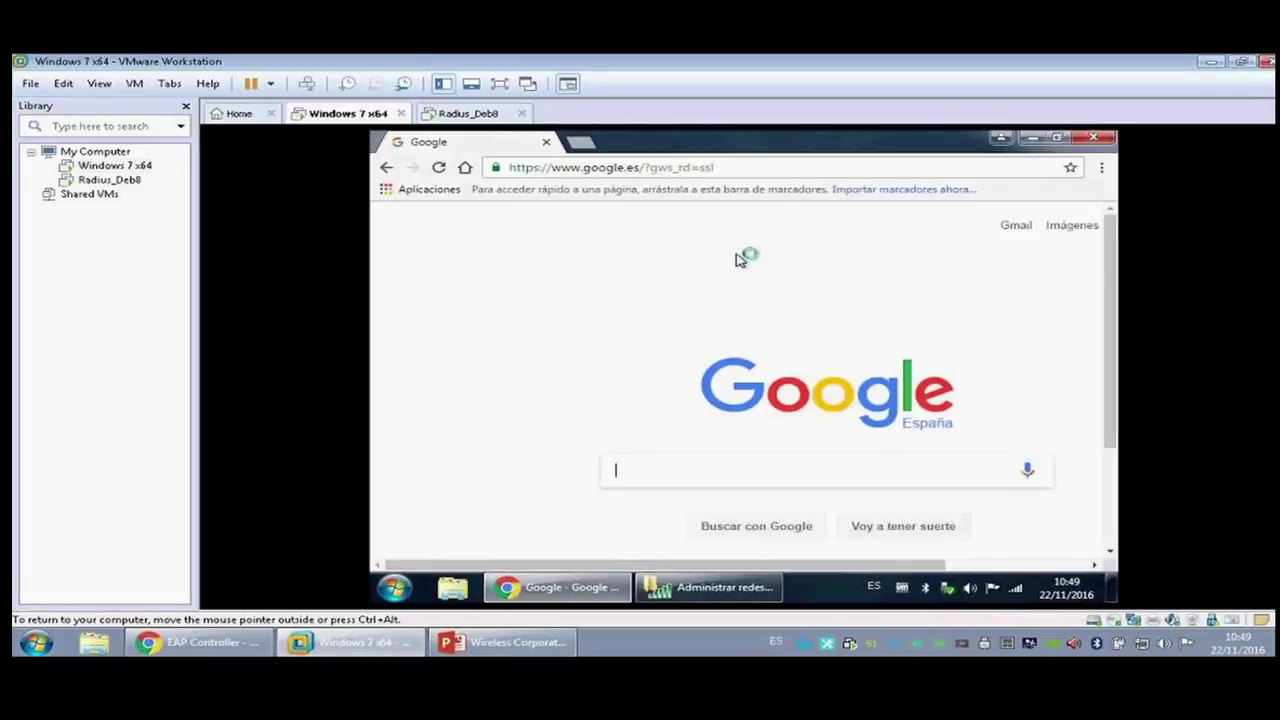
{"action": "type", "text": "test"}
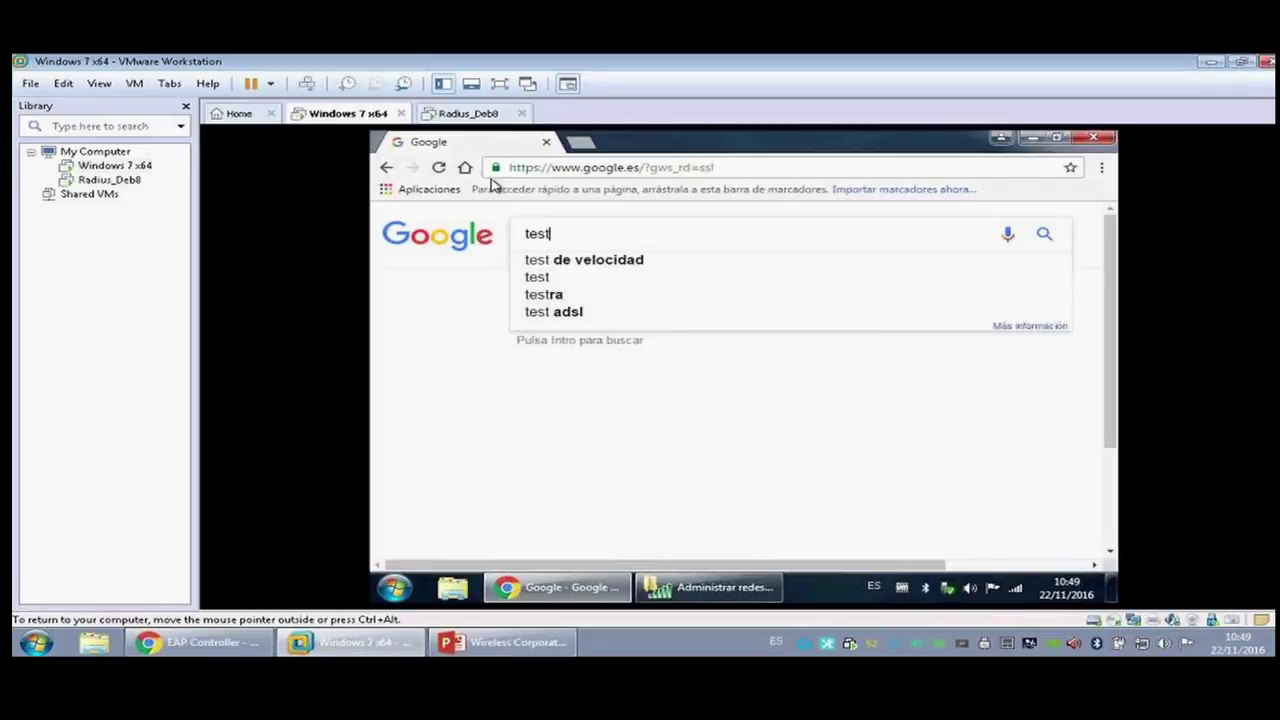
{"action": "key", "text": "Return"}
{"action": "left_click", "coordinate": [268, 641]}
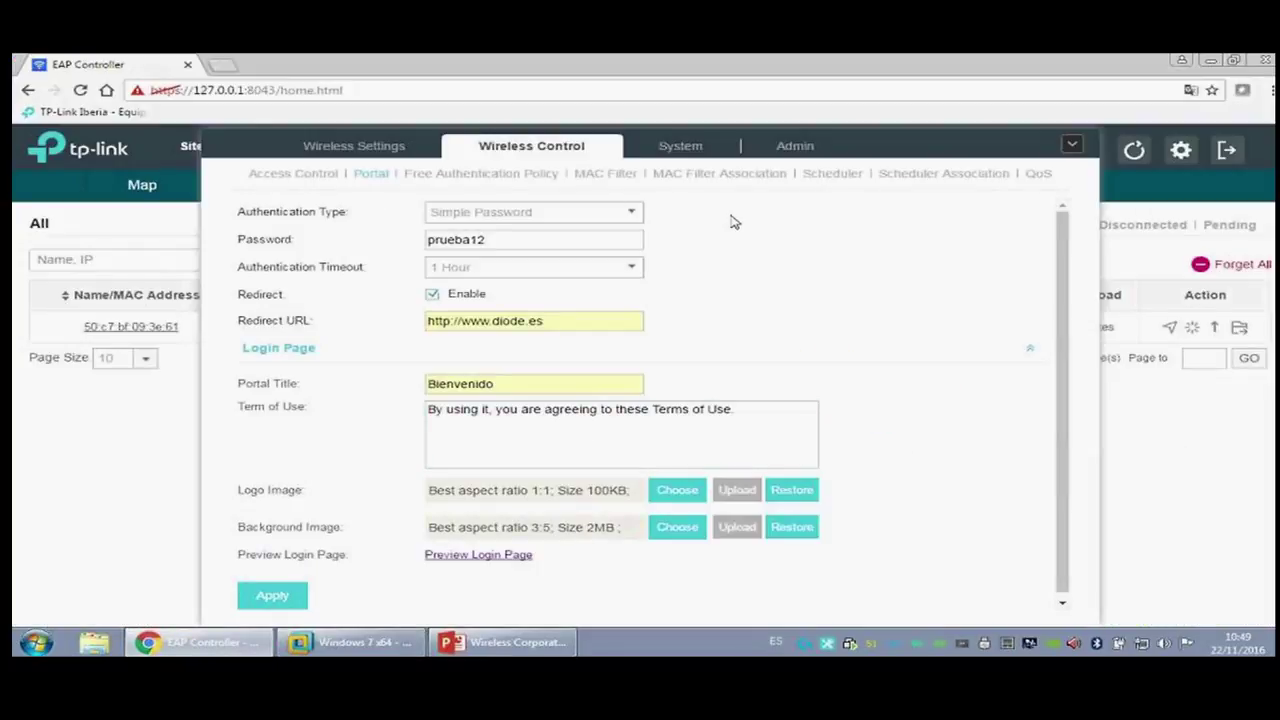
Step: Review the Diode site's full client list, Map, Access Points and Statistics pages, keeping Diode selected
{"action": "left_click", "coordinate": [1071, 143]}
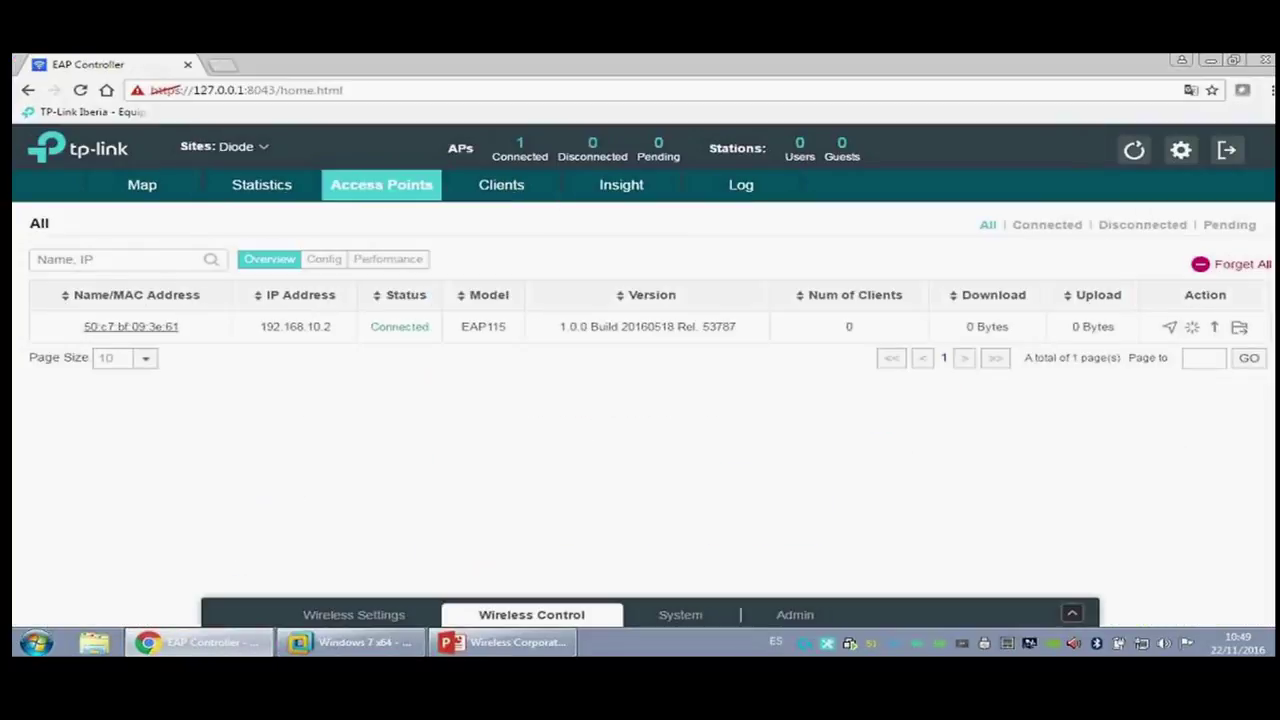
{"action": "left_click", "coordinate": [543, 184]}
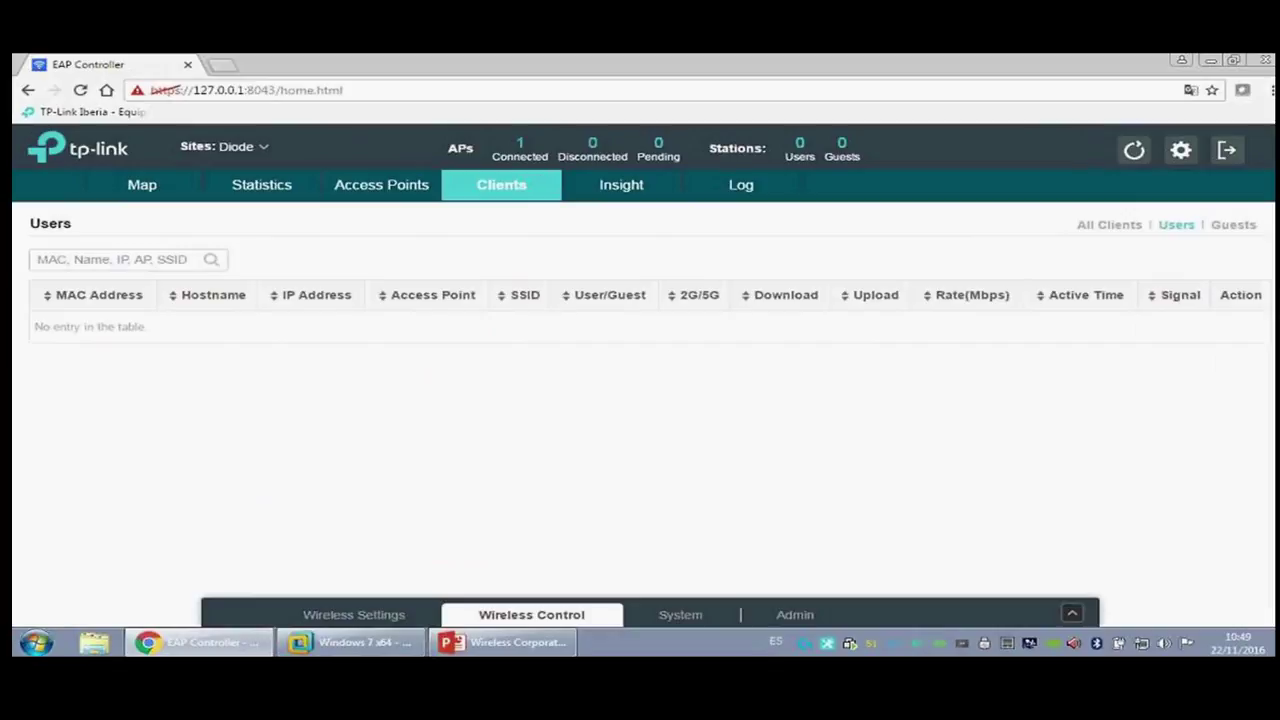
{"action": "left_click", "coordinate": [1123, 226]}
{"action": "left_click", "coordinate": [240, 147]}
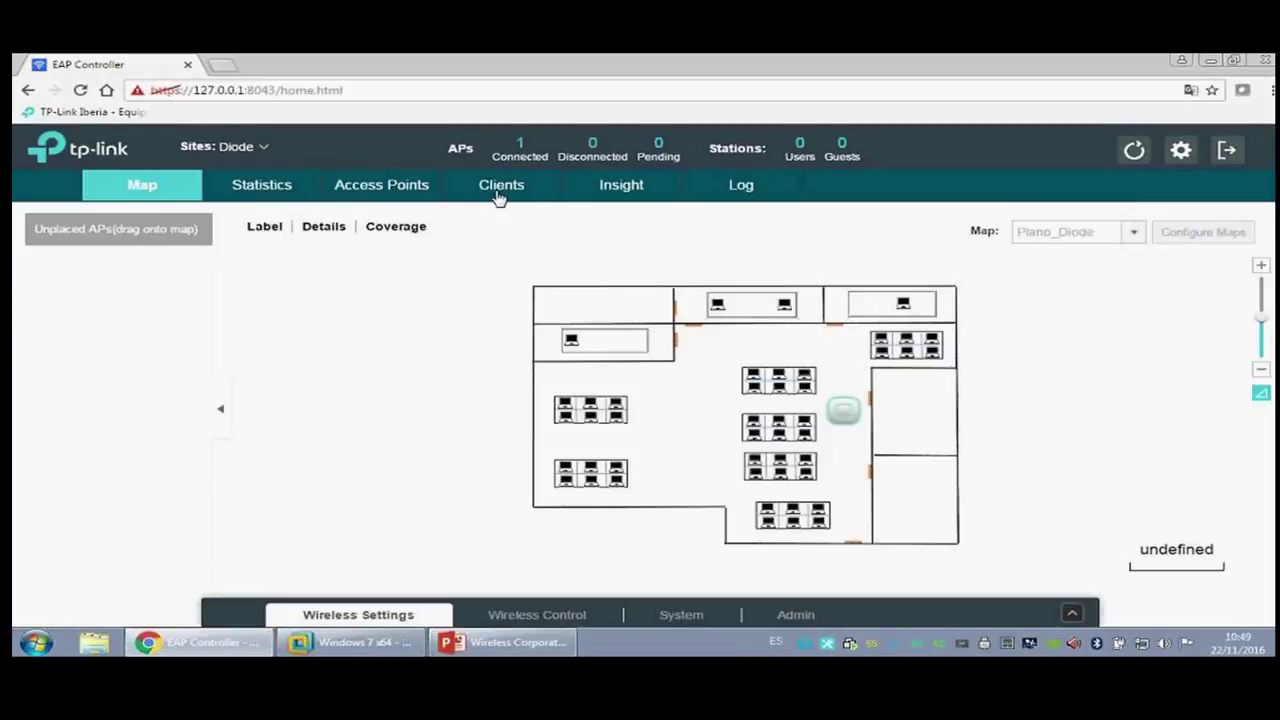
{"action": "left_click", "coordinate": [490, 192]}
{"action": "left_click", "coordinate": [390, 198]}
{"action": "left_click", "coordinate": [240, 200]}
{"action": "left_click", "coordinate": [171, 192]}
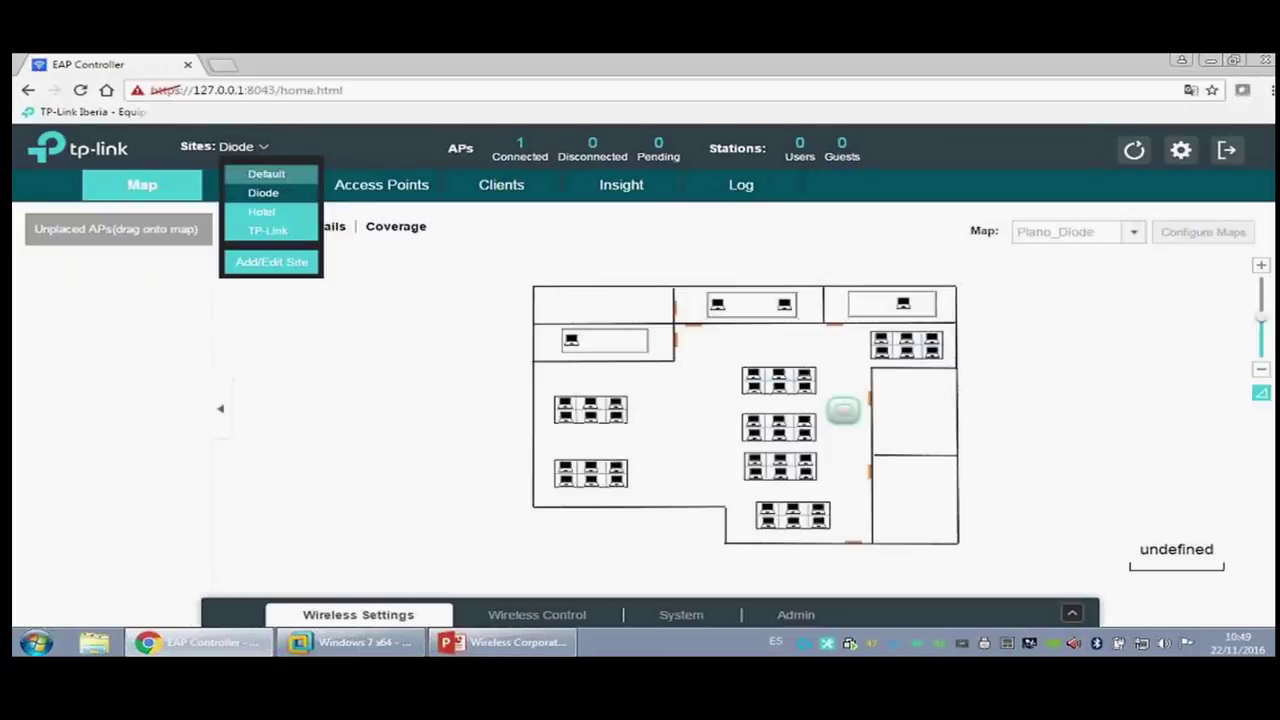
{"action": "left_click", "coordinate": [266, 174]}
{"action": "left_click", "coordinate": [263, 192]}
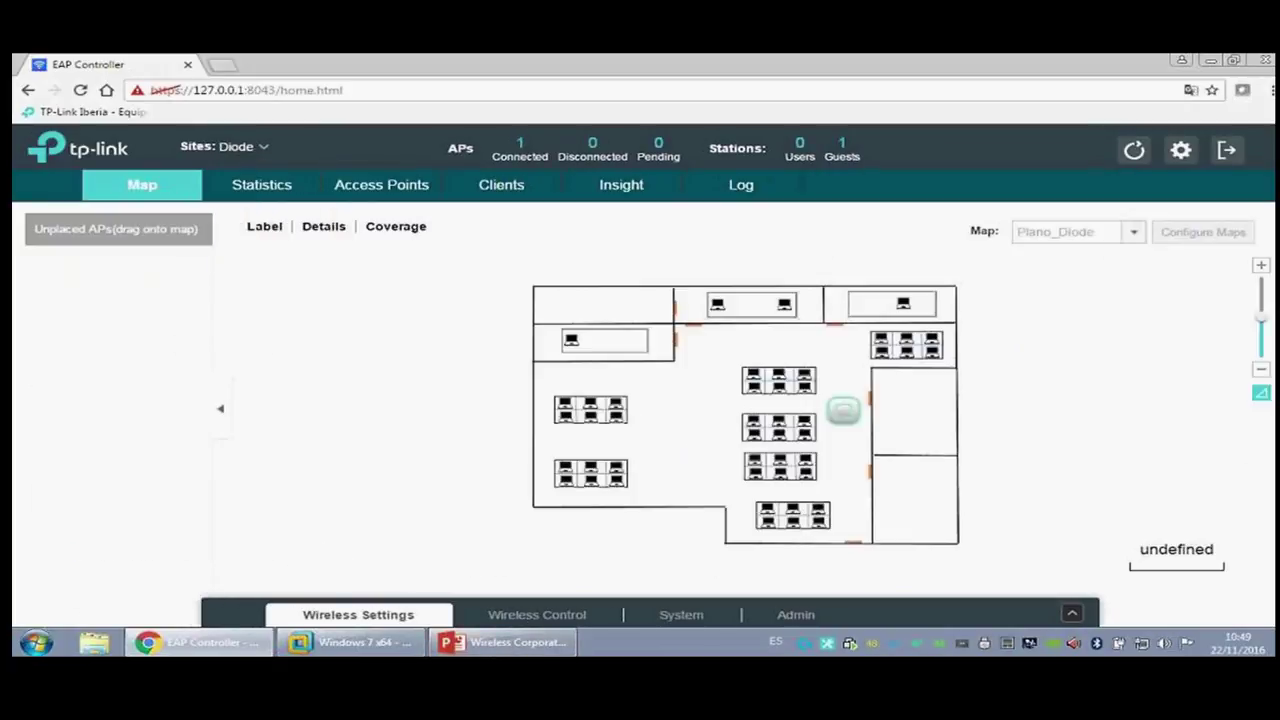
Step: Disconnect the Windows 7 VM from Webinar_Diode, then go back to the controller's guest clients
{"action": "left_click", "coordinate": [355, 642]}
{"action": "left_click", "coordinate": [1015, 588]}
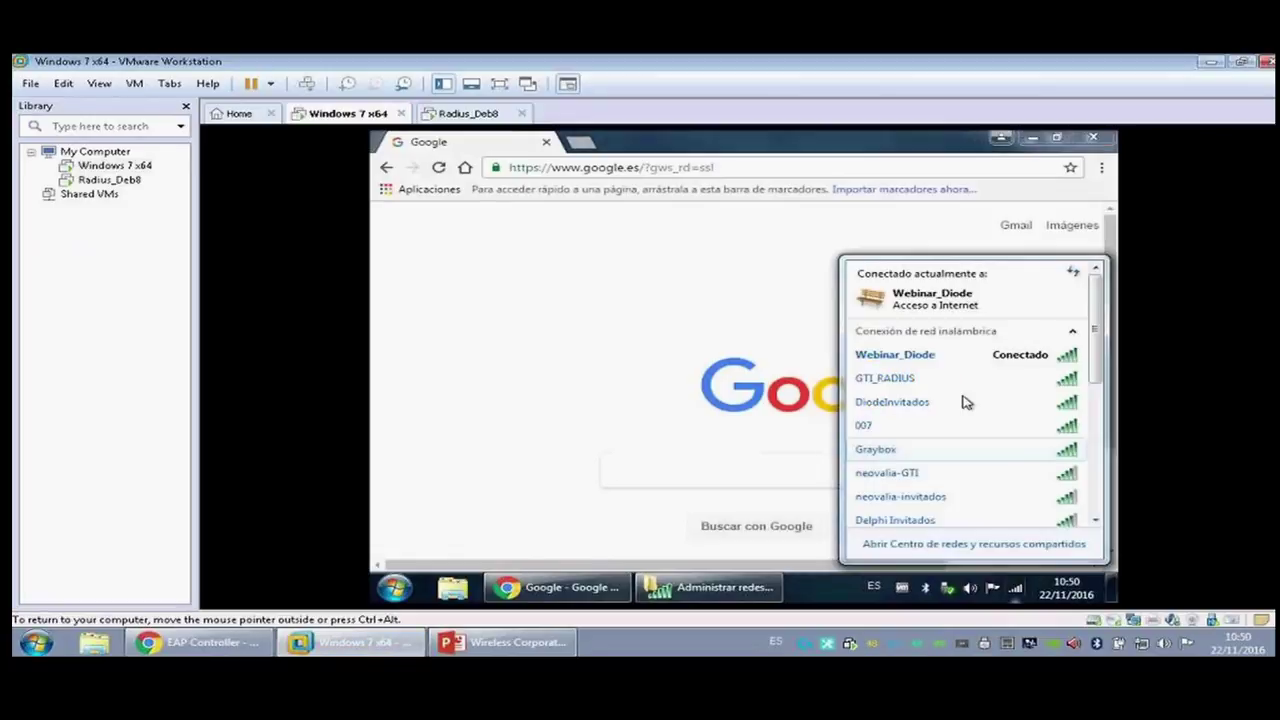
{"action": "left_click", "coordinate": [955, 360]}
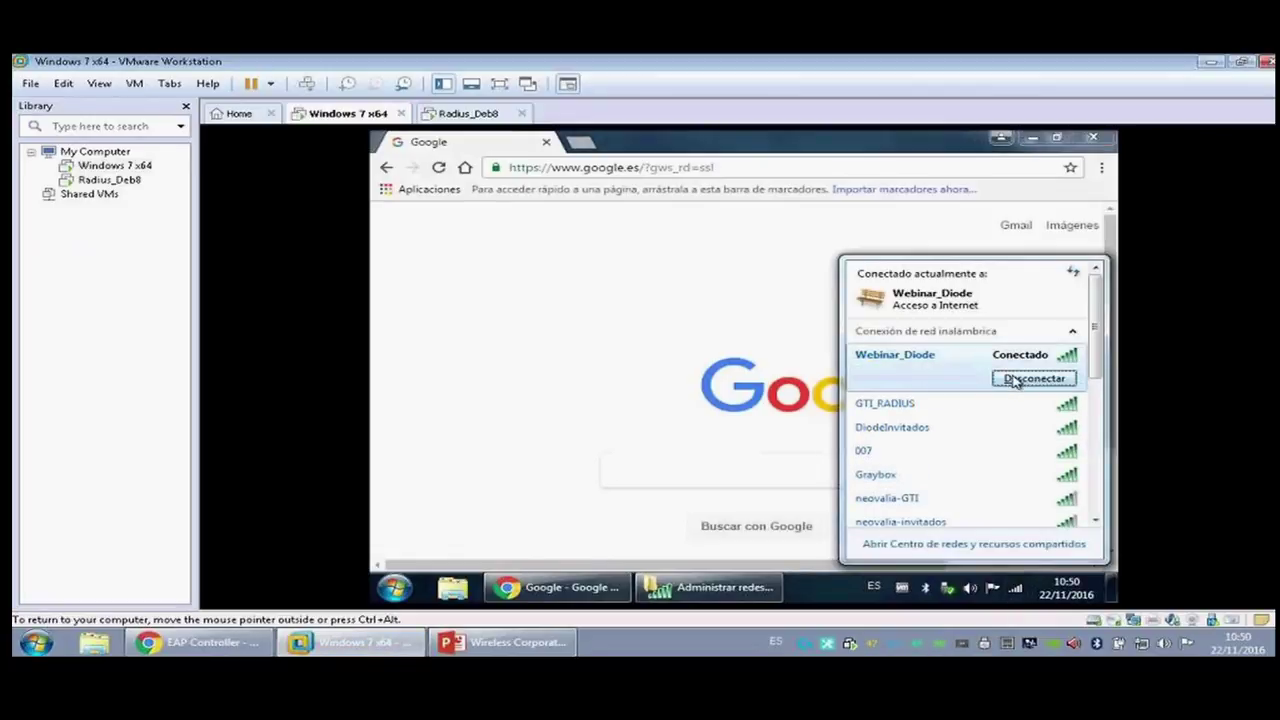
{"action": "left_click", "coordinate": [1015, 380]}
{"action": "left_click", "coordinate": [355, 642]}
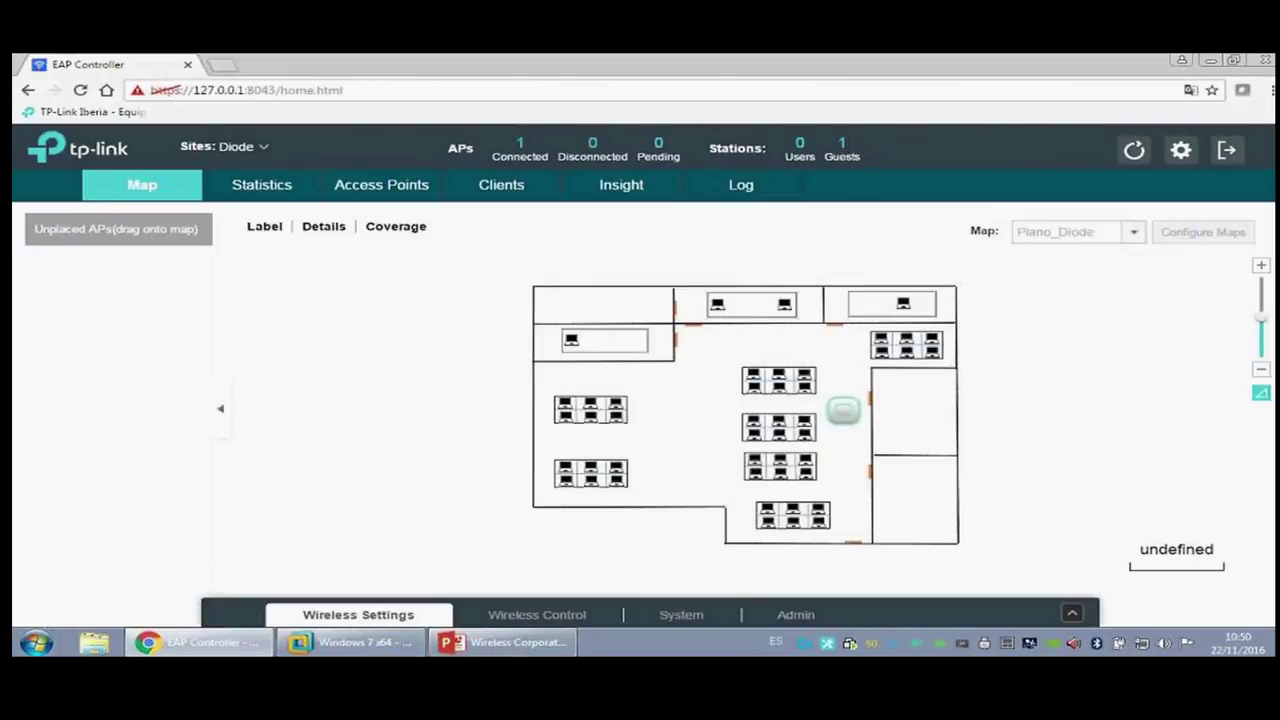
{"action": "left_click", "coordinate": [842, 150]}
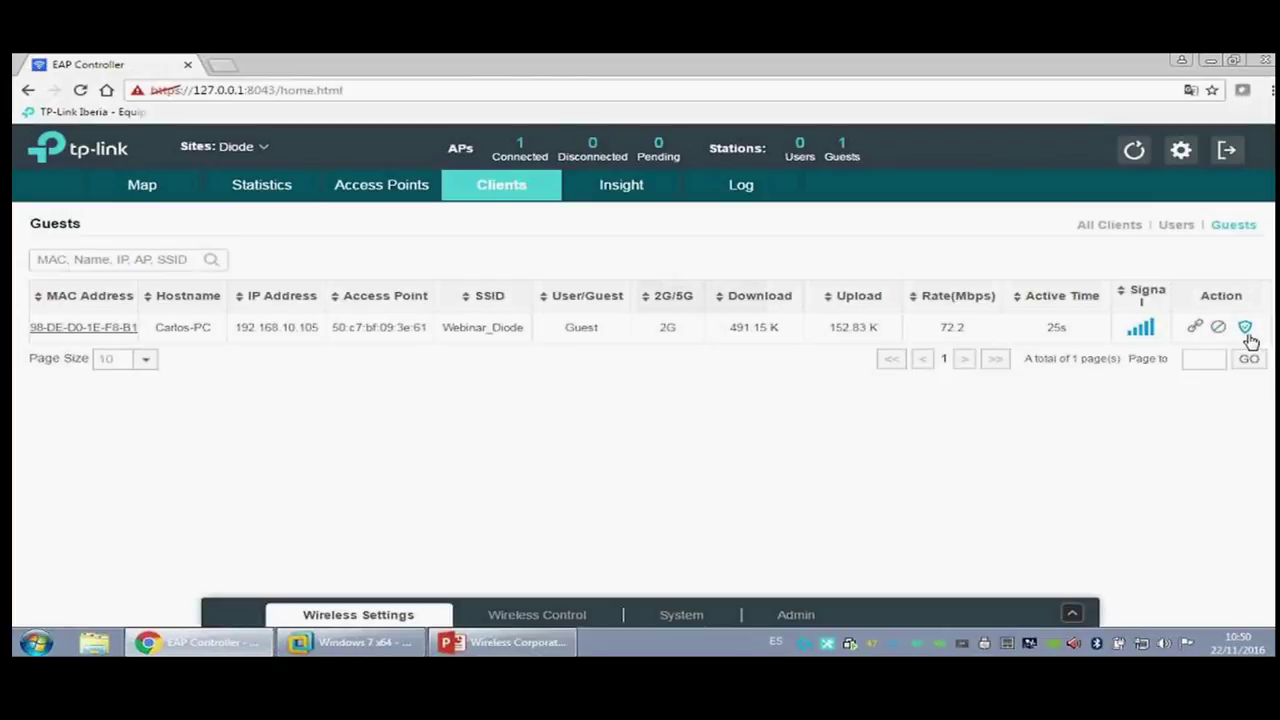
Step: Unauthorize the single Webinar_Diode guest client, then go back to the Windows 7 VM
{"action": "left_click", "coordinate": [1246, 330]}
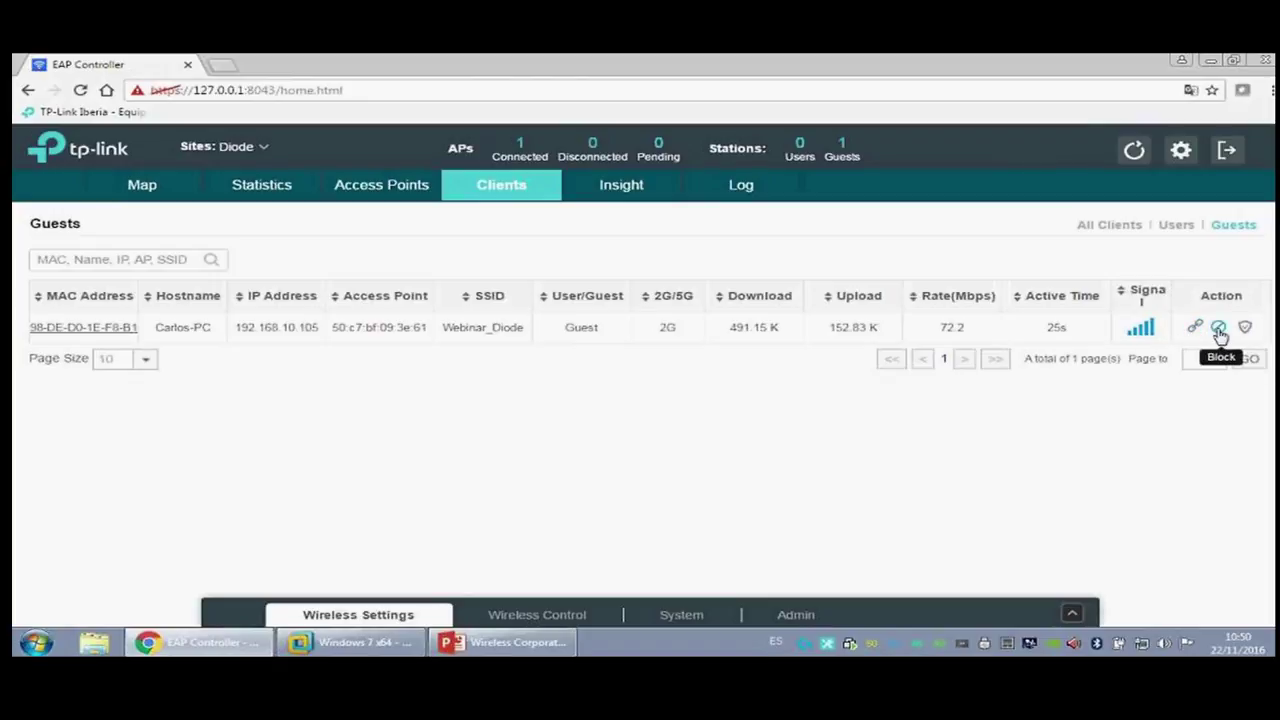
{"action": "left_click", "coordinate": [352, 642]}
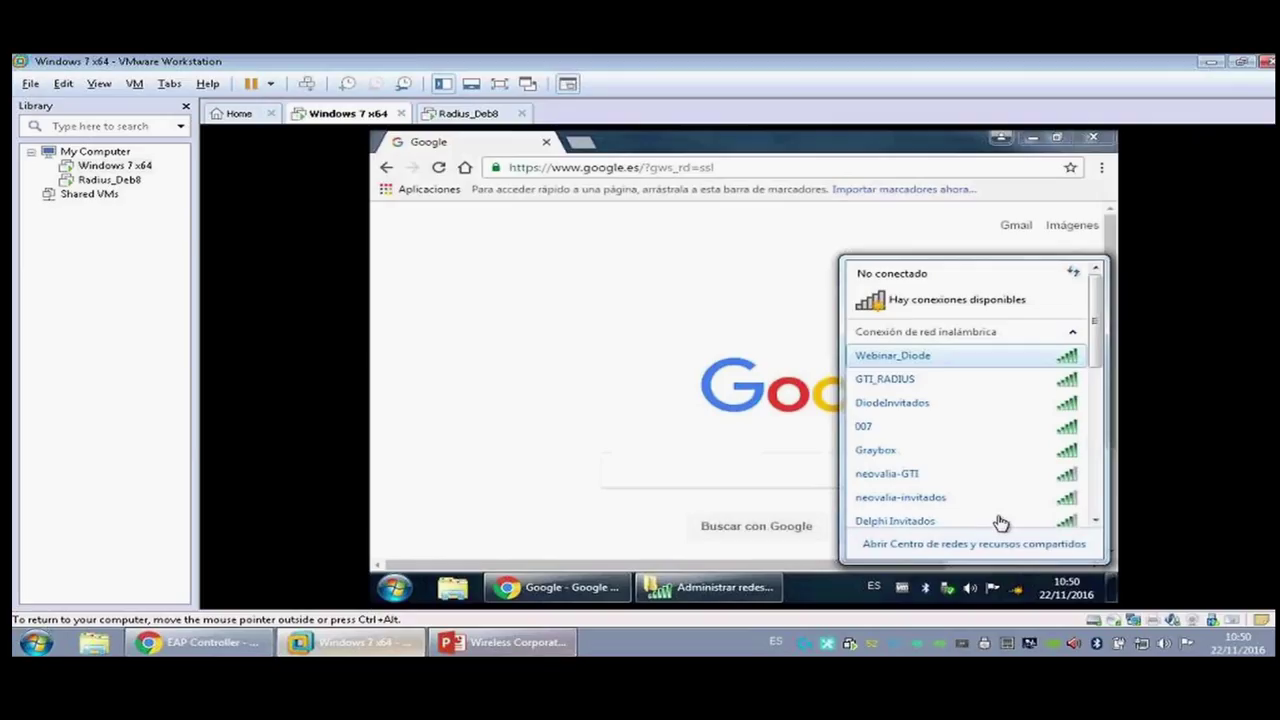
Step: Reconnect the Windows 7 VM to Webinar_Diode
{"action": "left_click", "coordinate": [929, 357]}
{"action": "left_click", "coordinate": [1040, 377]}
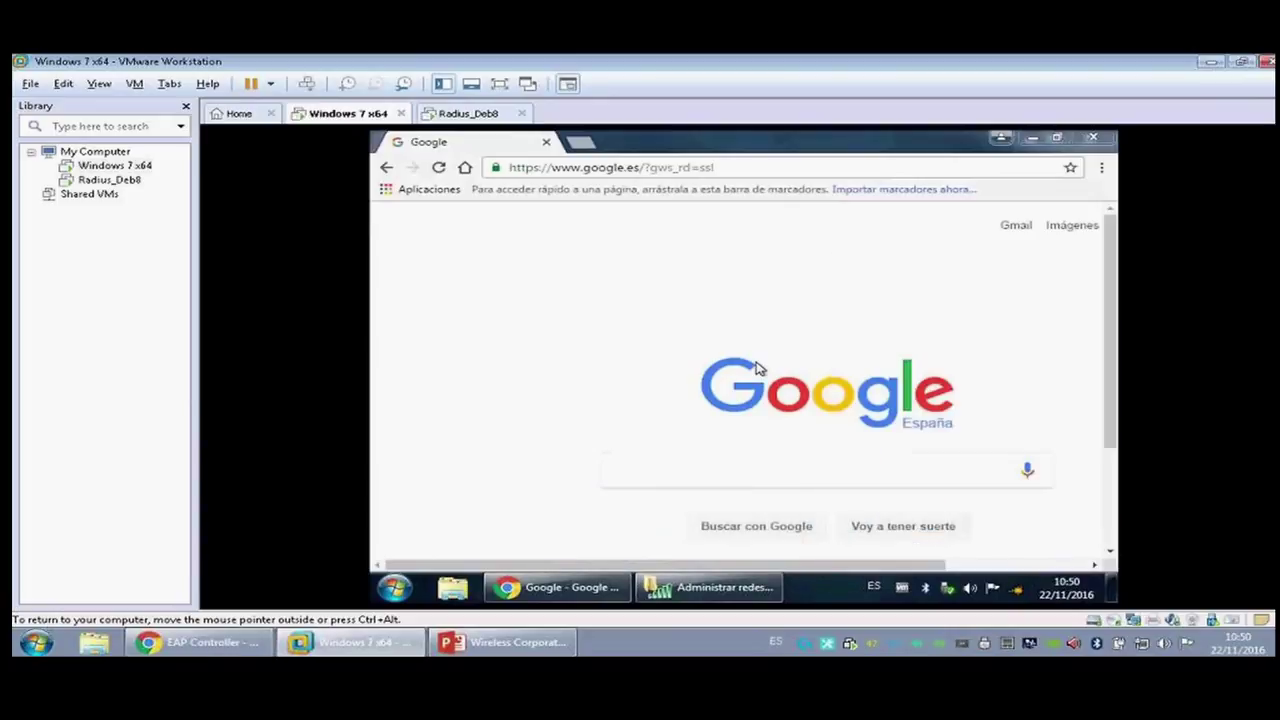
{"action": "left_click", "coordinate": [546, 142]}
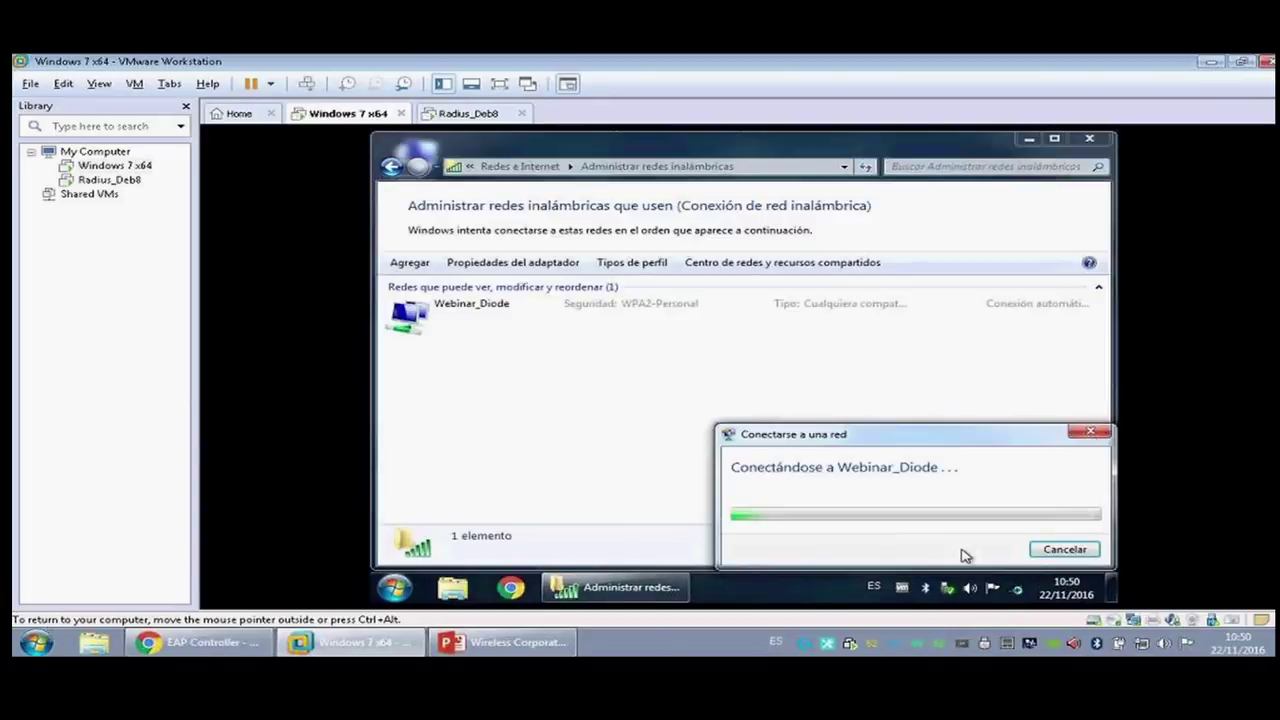
{"action": "left_click", "coordinate": [1043, 541]}
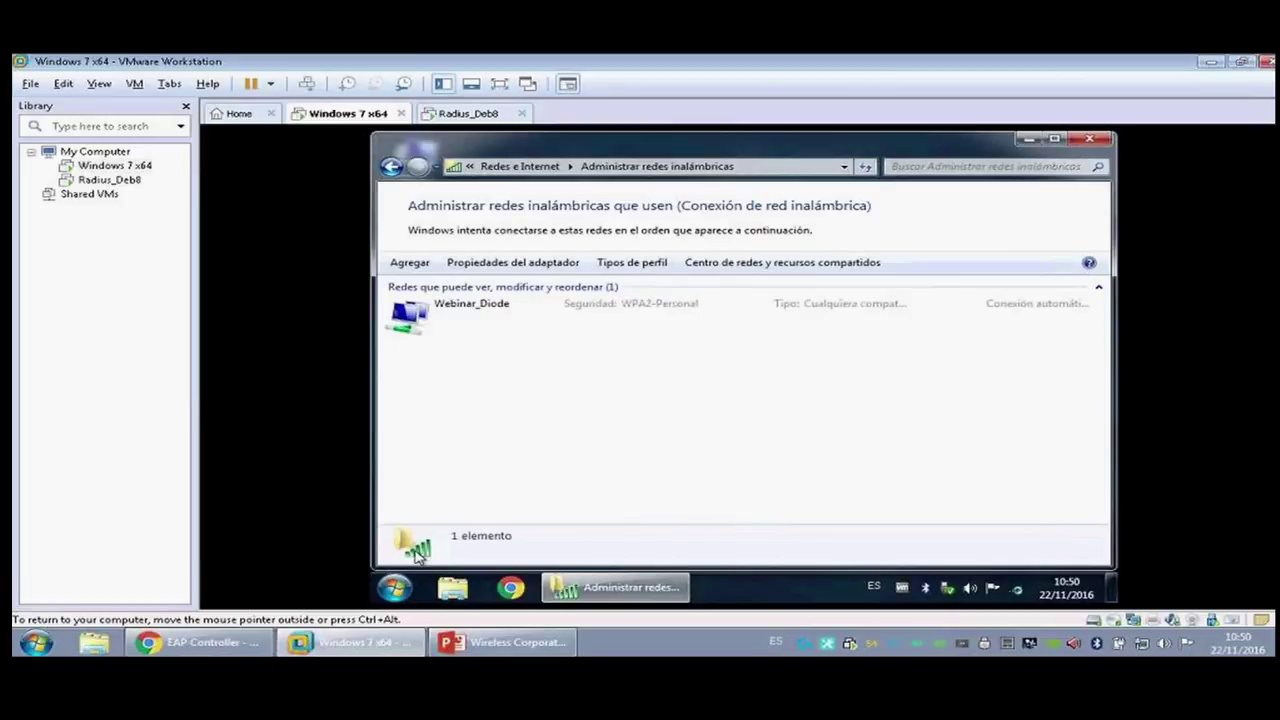
Step: Log in through the DIODE portal in Chrome with the portal password, then close Chrome
{"action": "left_click", "coordinate": [510, 587]}
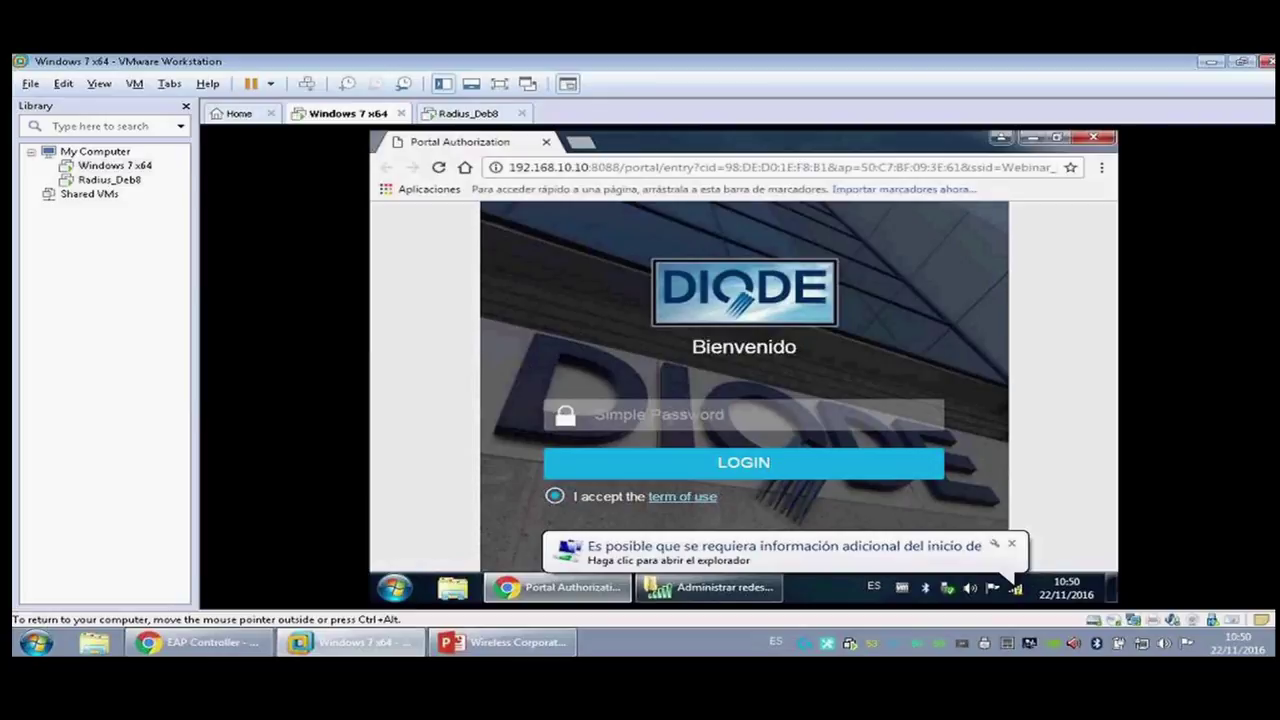
{"action": "type", "text": "********"}
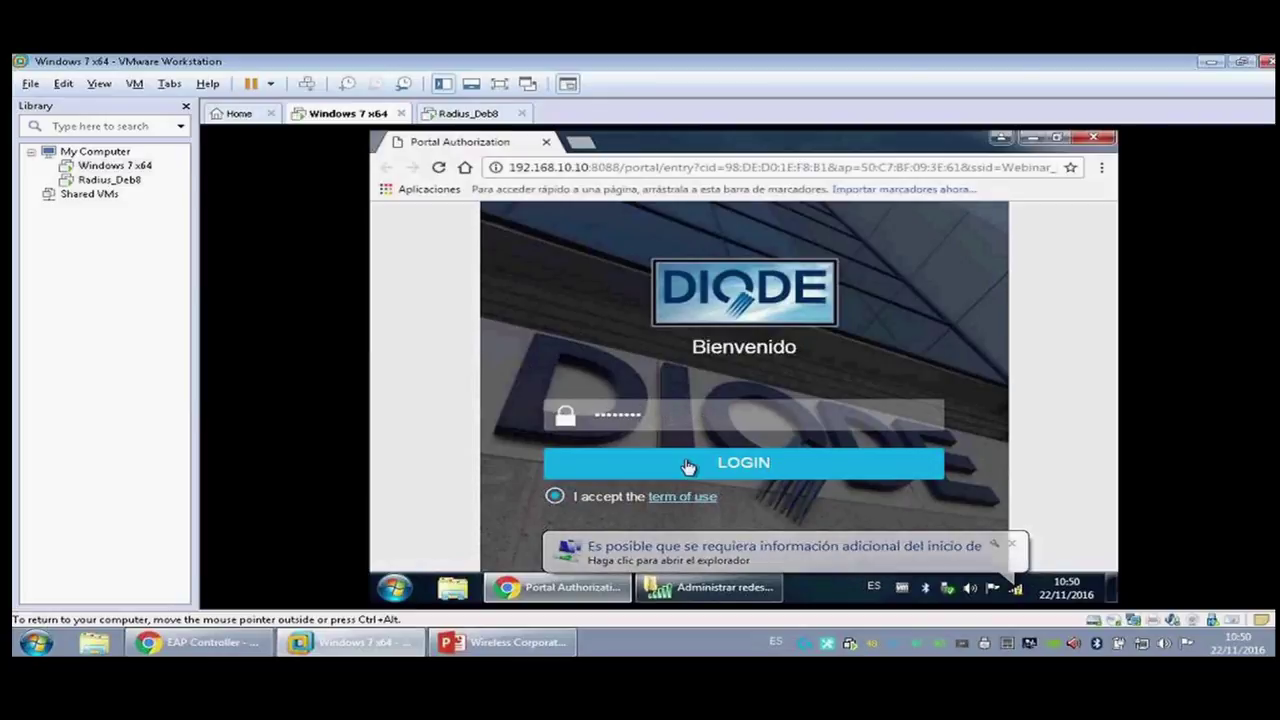
{"action": "left_click", "coordinate": [688, 466]}
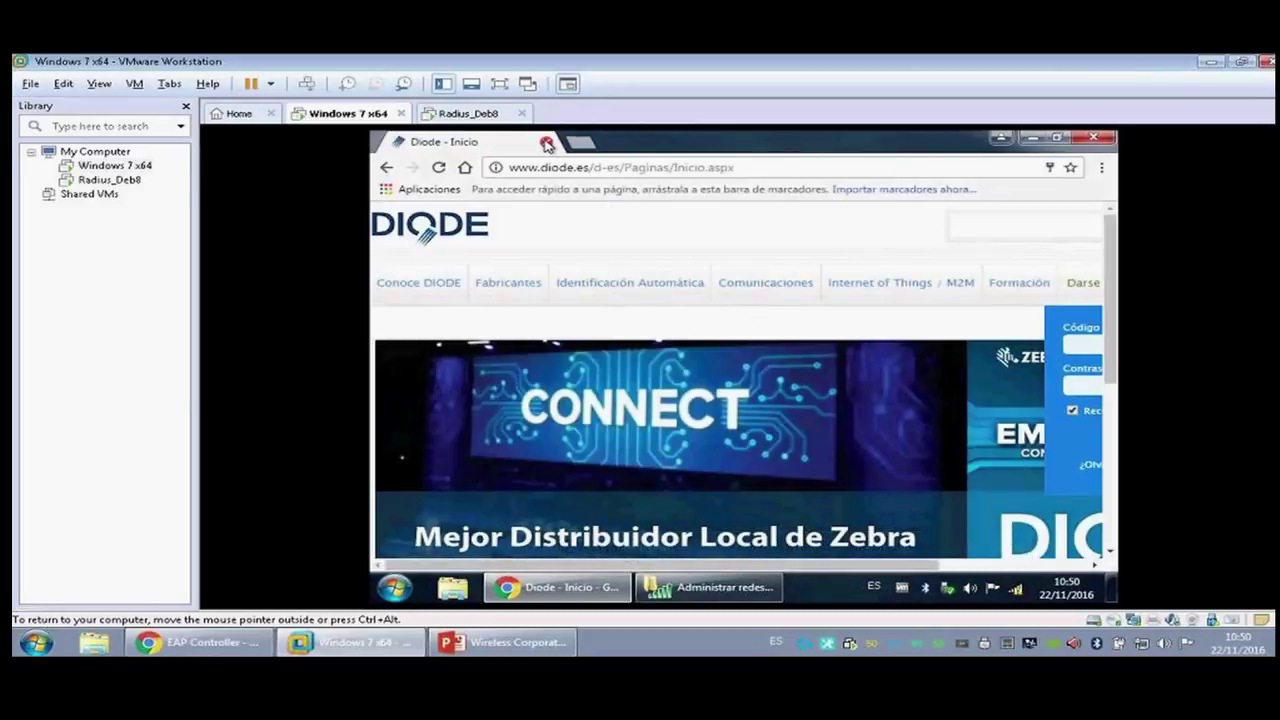
{"action": "left_click", "coordinate": [465, 167]}
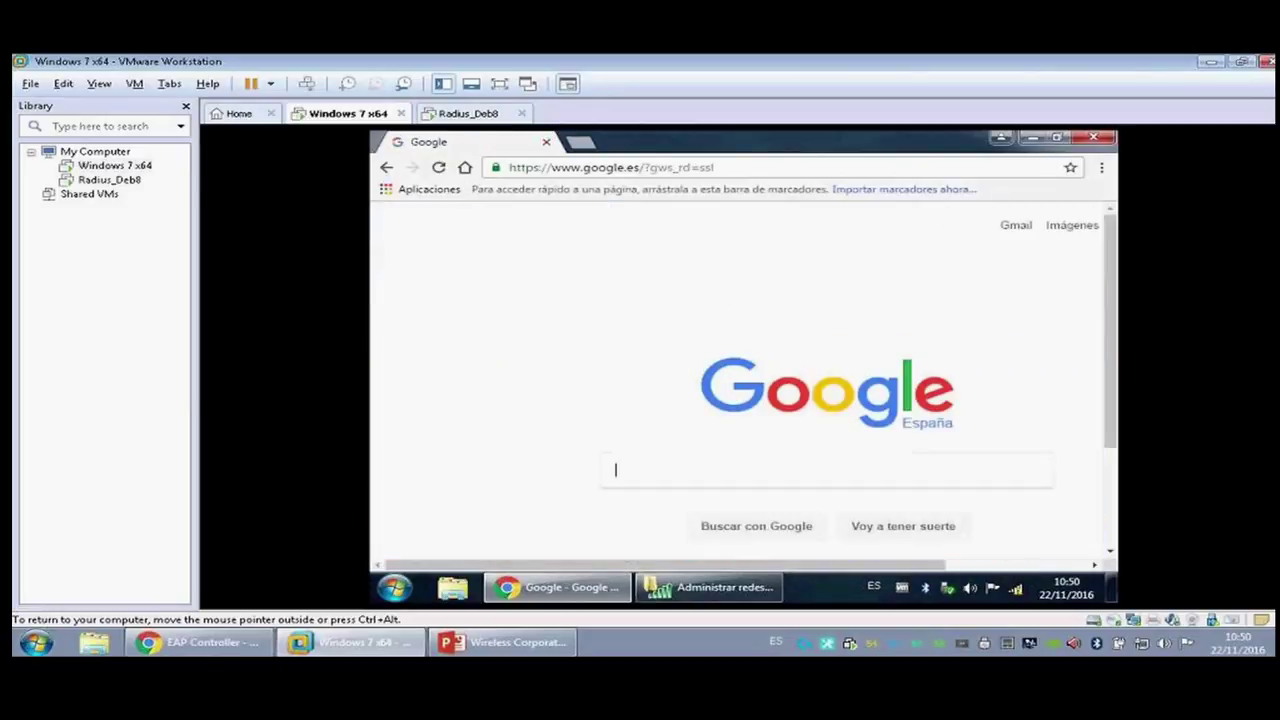
{"action": "left_click", "coordinate": [546, 142]}
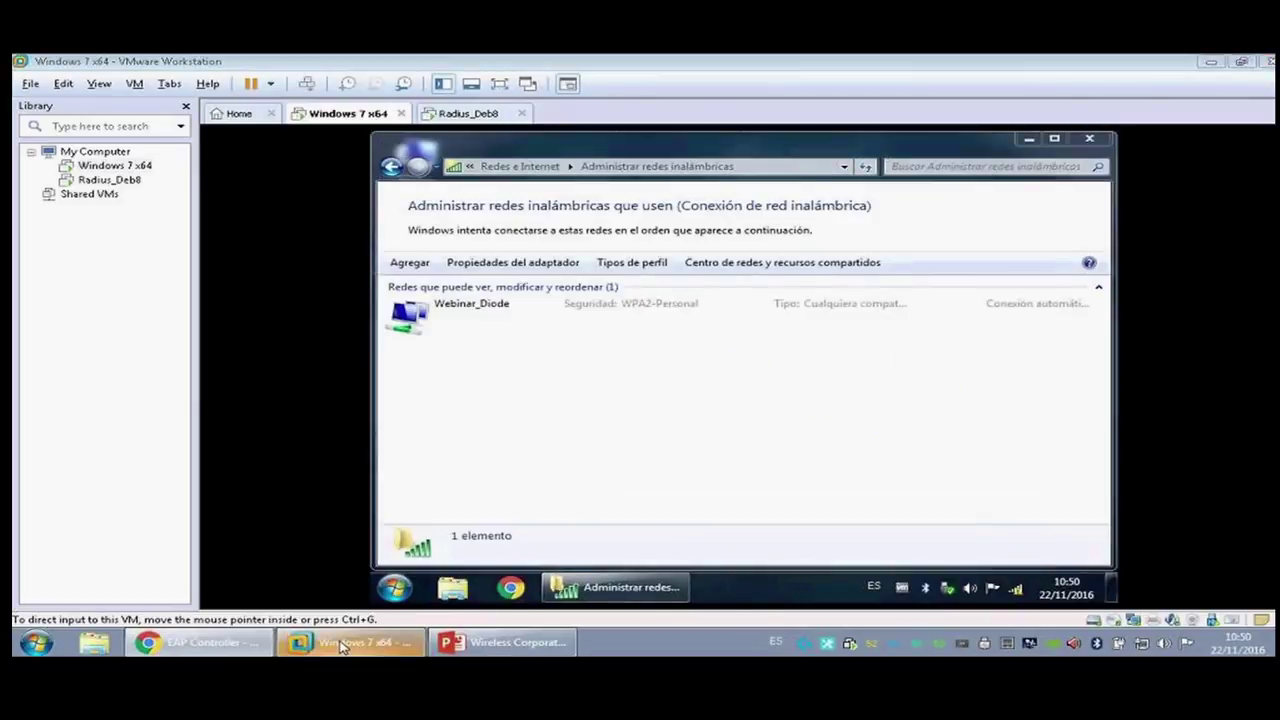
{"action": "left_click", "coordinate": [340, 645]}
{"action": "left_click", "coordinate": [262, 147]}
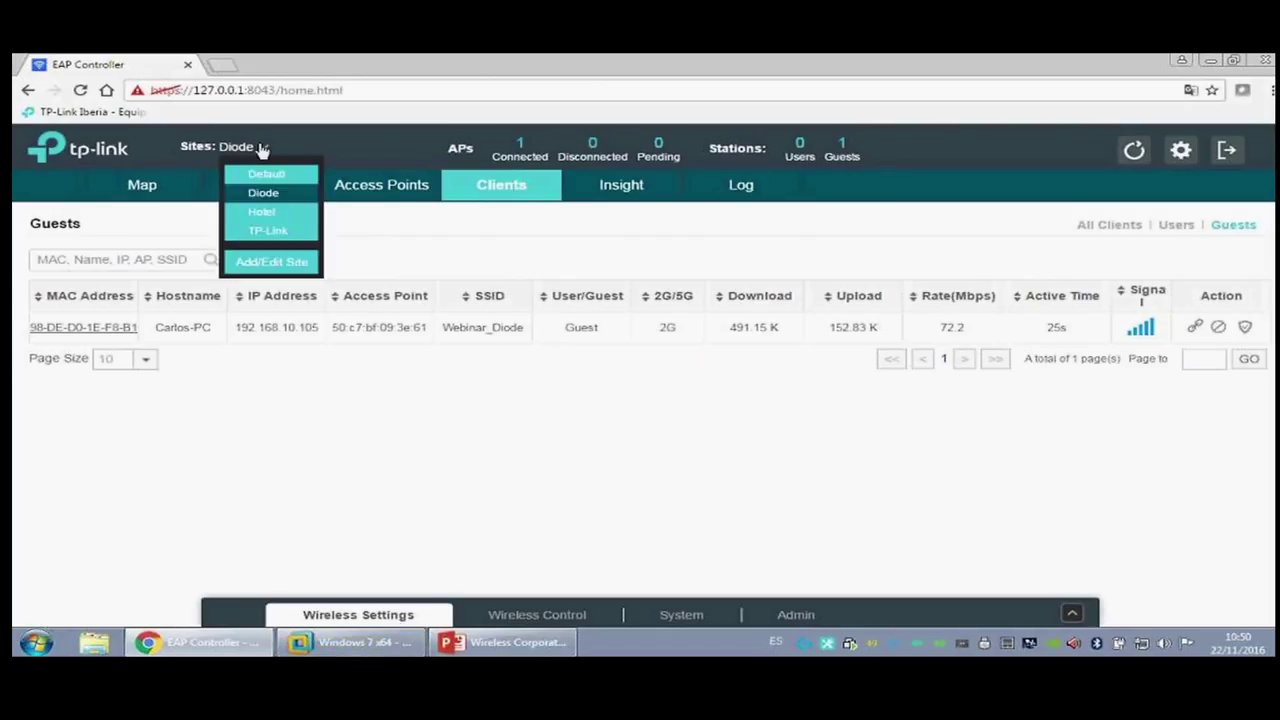
Step: On the Hotel site, add a 2.4GHz SSID Webinar_Hotel with a wireless password and portal enabled
{"action": "left_click", "coordinate": [263, 212]}
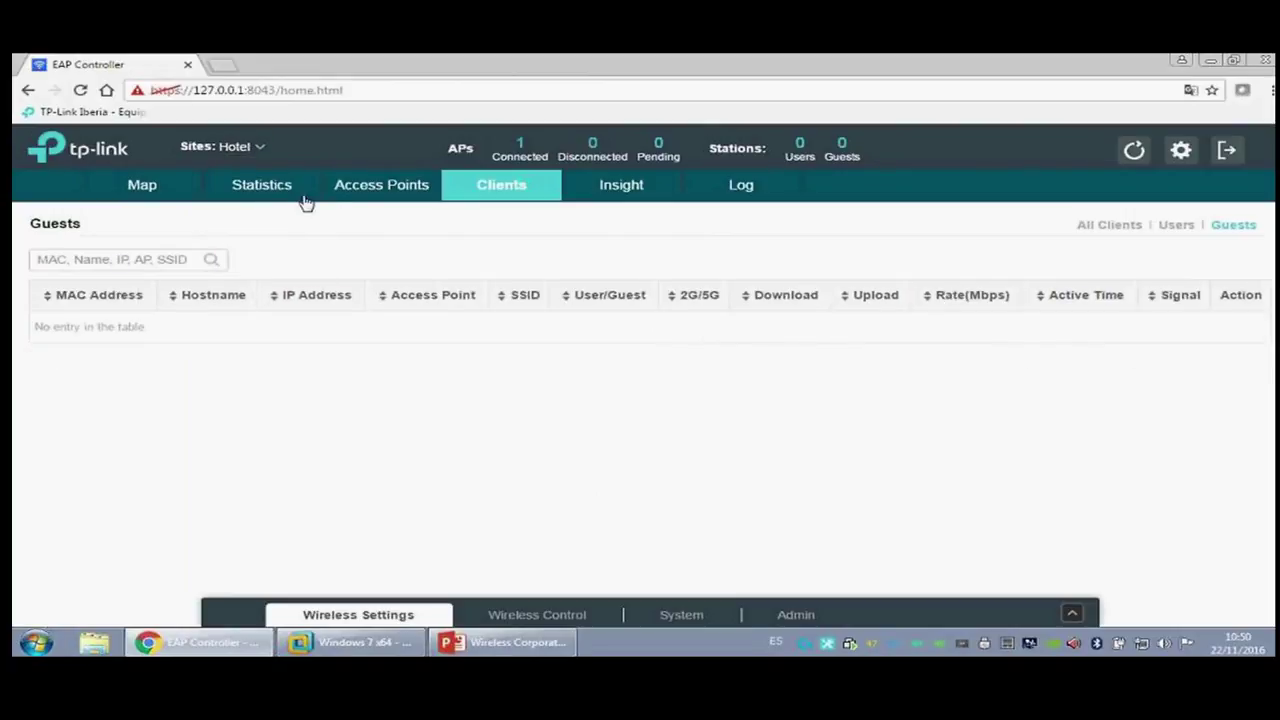
{"action": "left_click", "coordinate": [381, 185]}
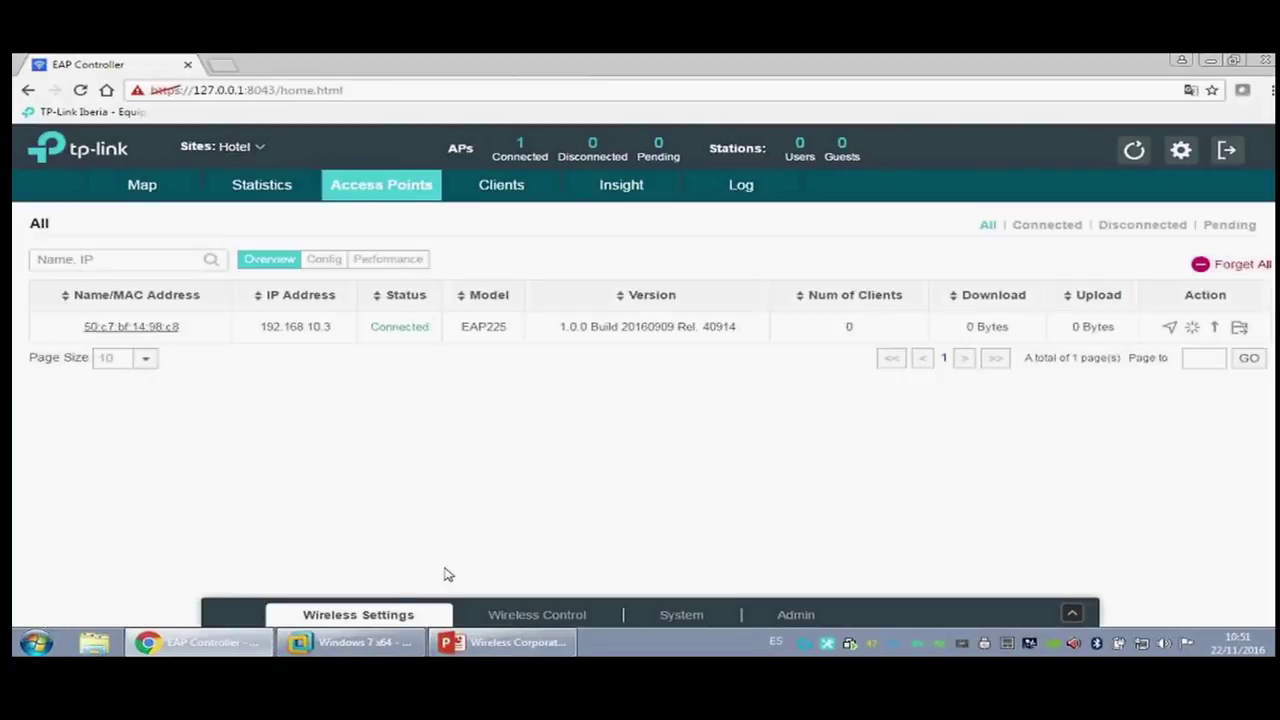
{"action": "left_click", "coordinate": [394, 614]}
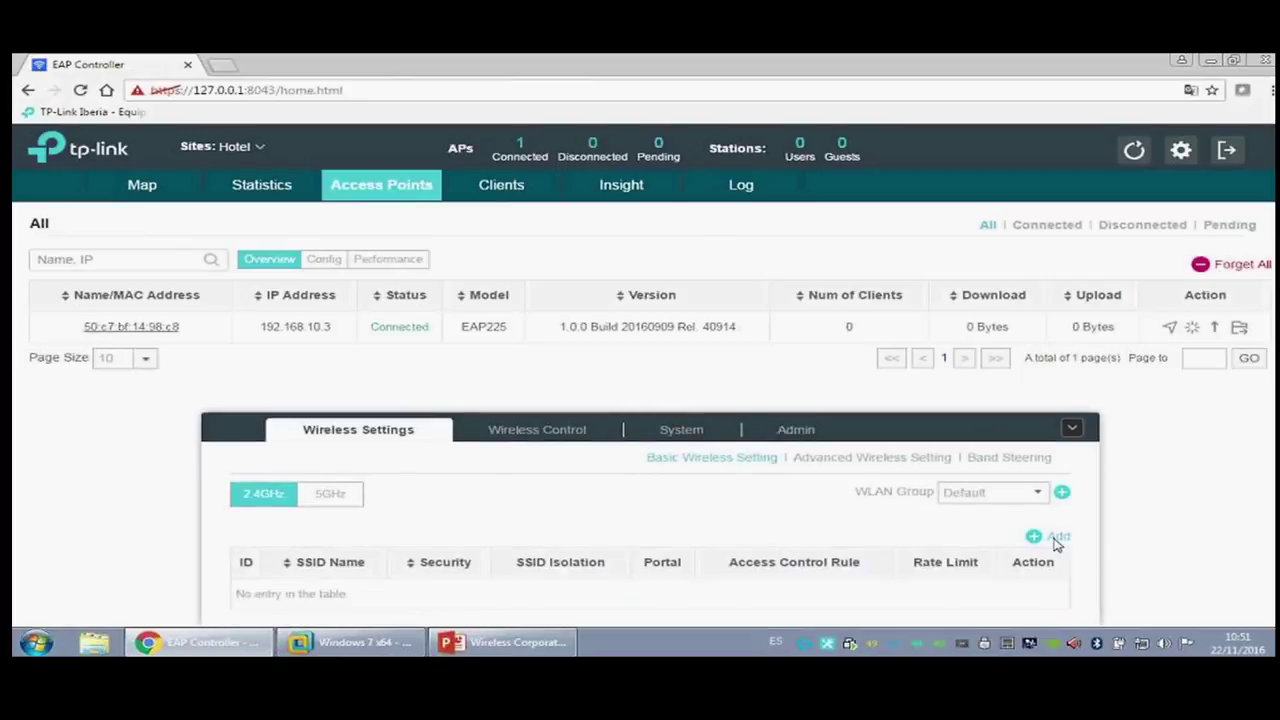
{"action": "left_click", "coordinate": [1057, 538]}
{"action": "left_click", "coordinate": [484, 250]}
{"action": "type", "text": "Webinar_Diode"}
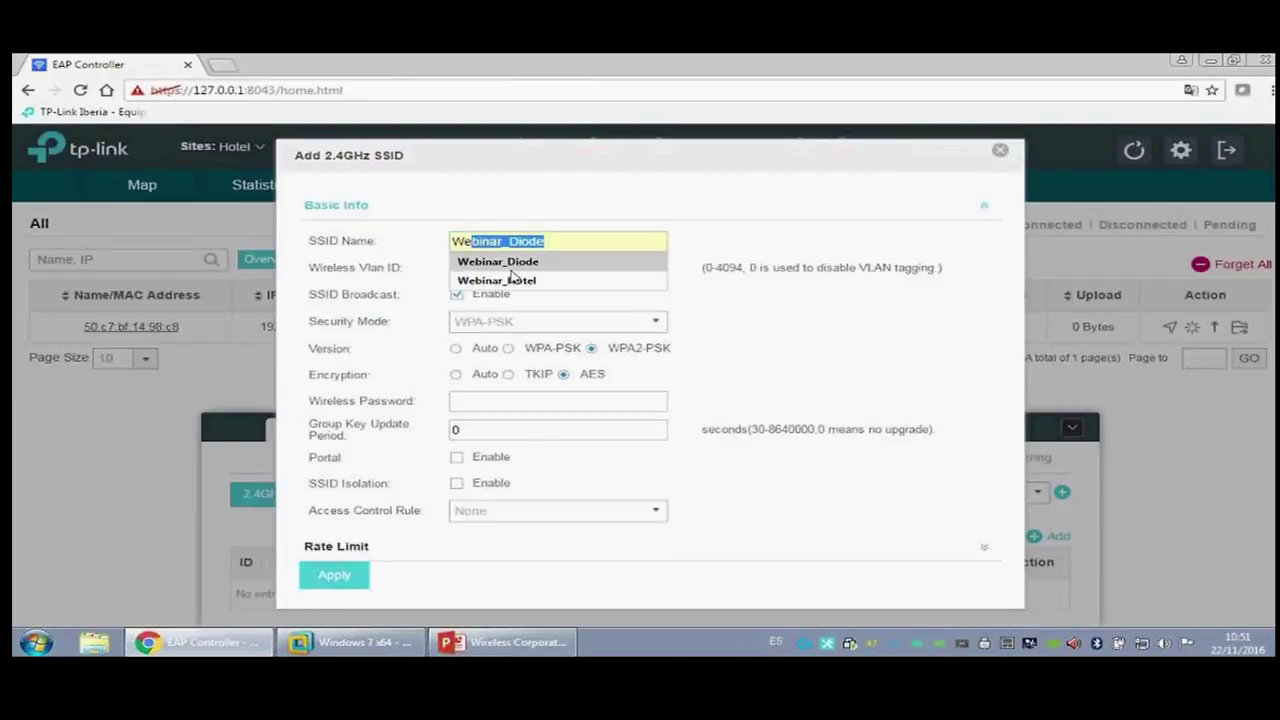
{"action": "left_click", "coordinate": [512, 280]}
{"action": "left_click", "coordinate": [502, 404]}
{"action": "type", "text": "diode"}
{"action": "left_click", "coordinate": [500, 428]}
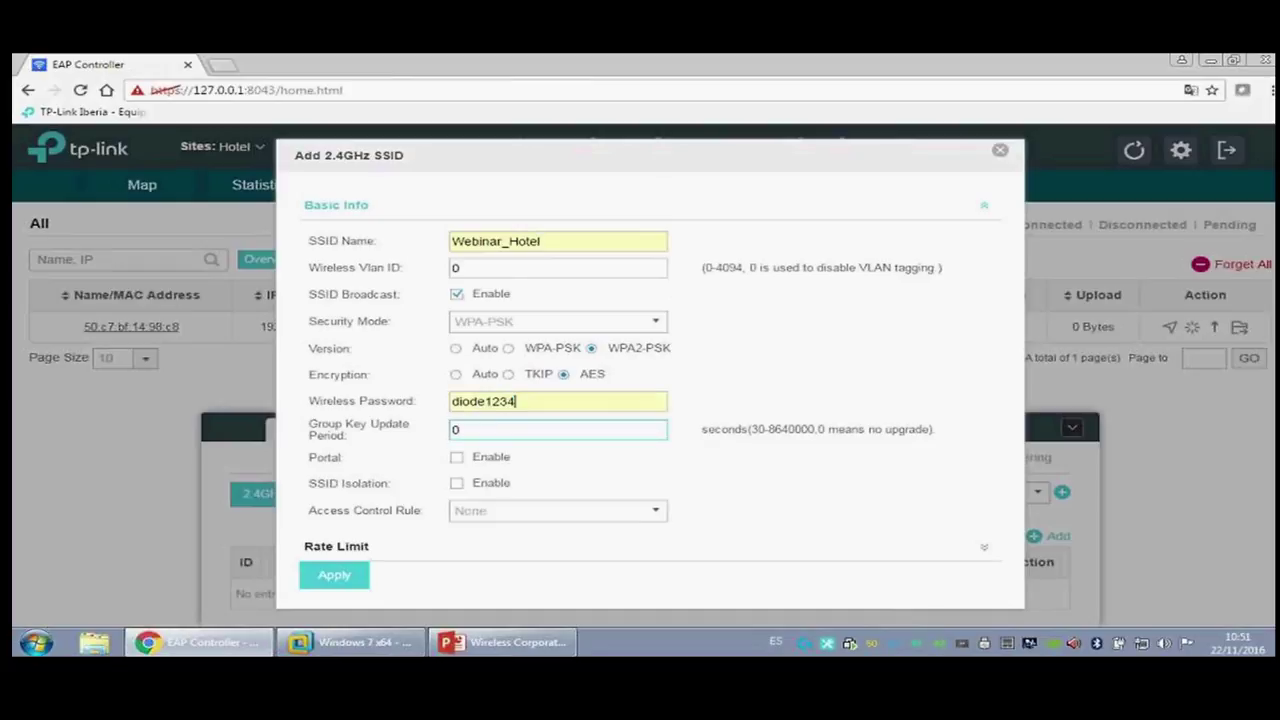
{"action": "left_click", "coordinate": [457, 457]}
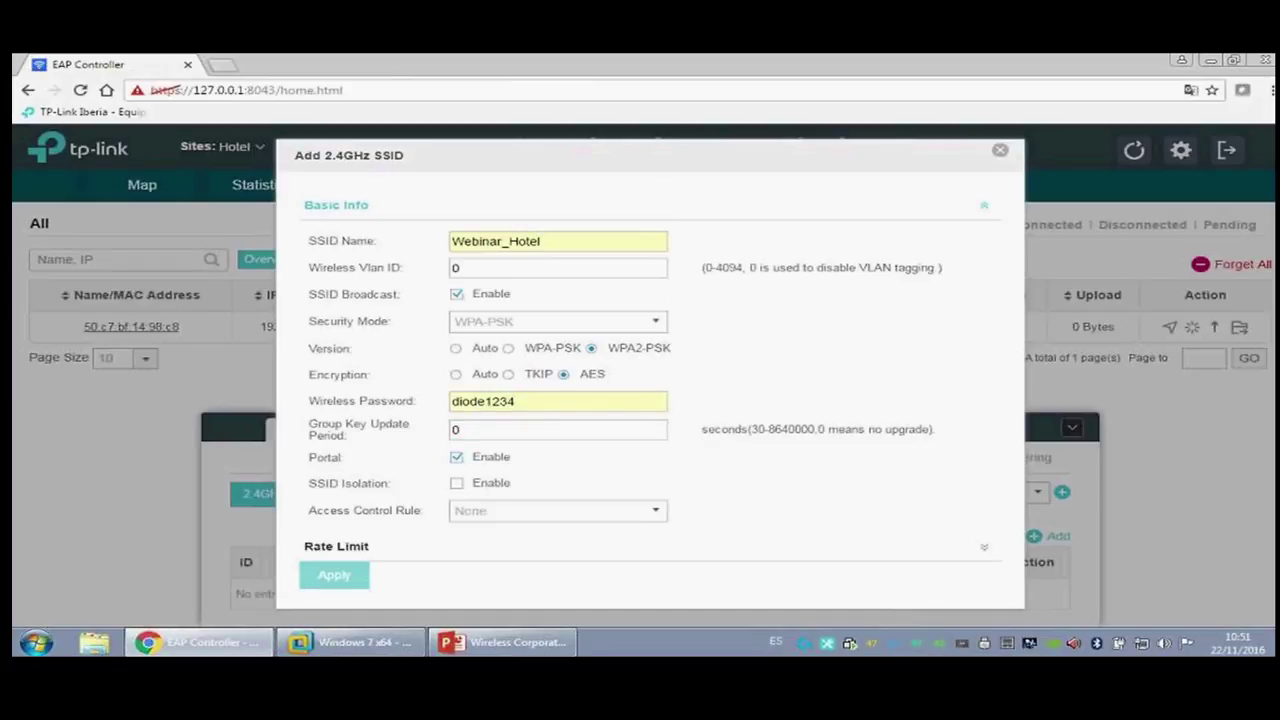
{"action": "left_click", "coordinate": [334, 575]}
Step: Rename the 2.4GHz SSID to Webinar_Hotel_2.4 and save it
{"action": "left_click", "coordinate": [330, 466]}
{"action": "left_click", "coordinate": [263, 493]}
{"action": "left_click", "coordinate": [1015, 563]}
{"action": "left_click", "coordinate": [555, 242]}
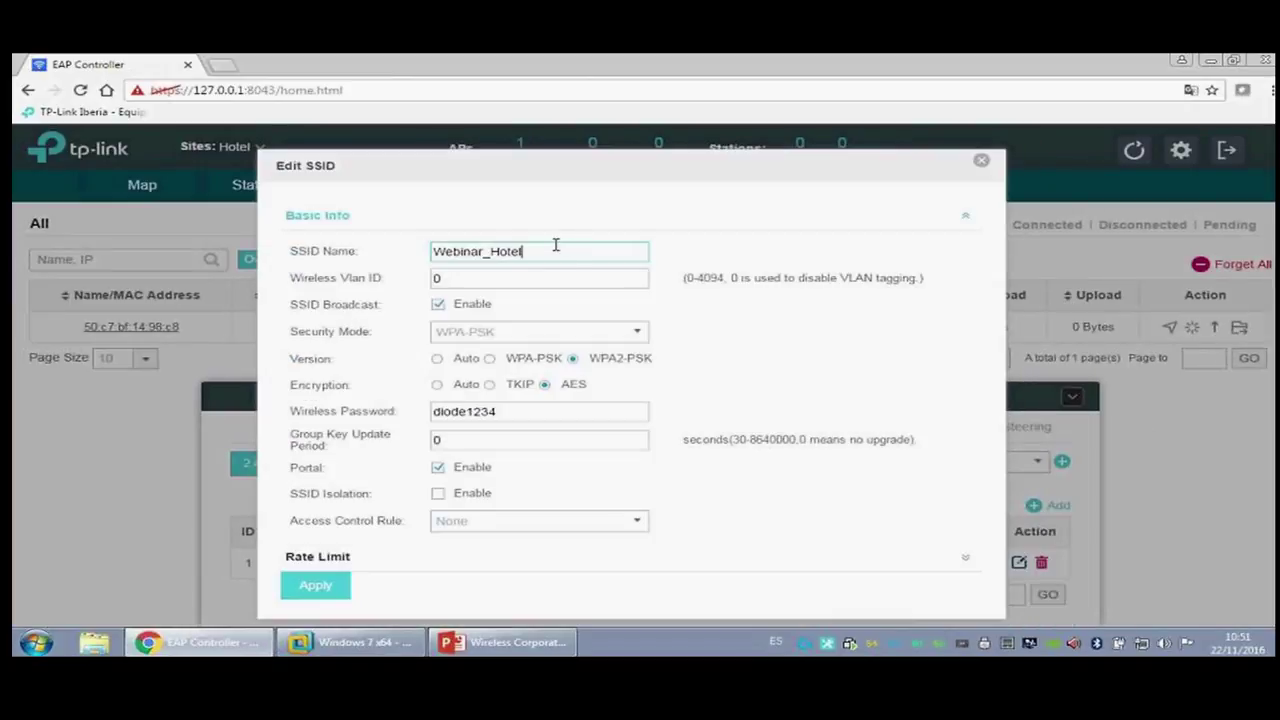
{"action": "left_click", "coordinate": [573, 276]}
{"action": "type", "text": "_2.4"}
{"action": "left_click", "coordinate": [305, 588]}
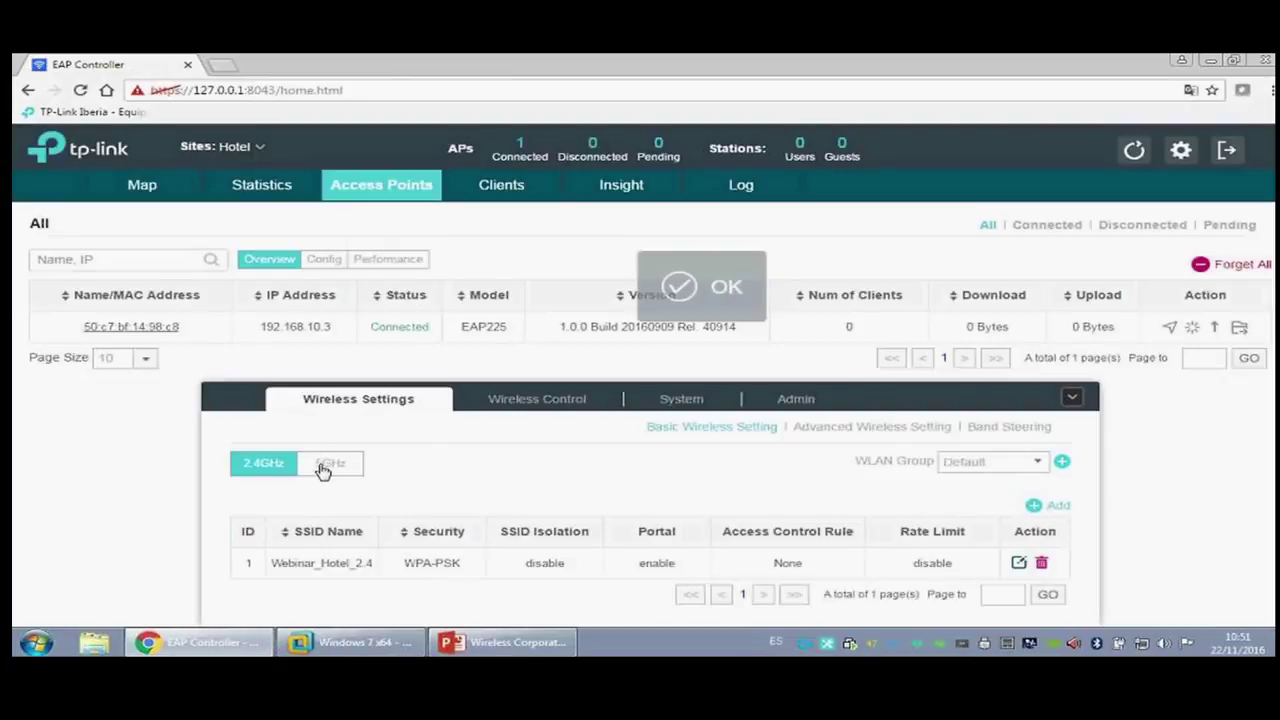
Step: Start a new 5GHz SSID and name it Webinar_Hotel_5
{"action": "left_click", "coordinate": [325, 464]}
{"action": "left_click", "coordinate": [1033, 536]}
{"action": "left_click", "coordinate": [511, 245]}
{"action": "type", "text": "w"}
{"action": "left_click", "coordinate": [505, 261]}
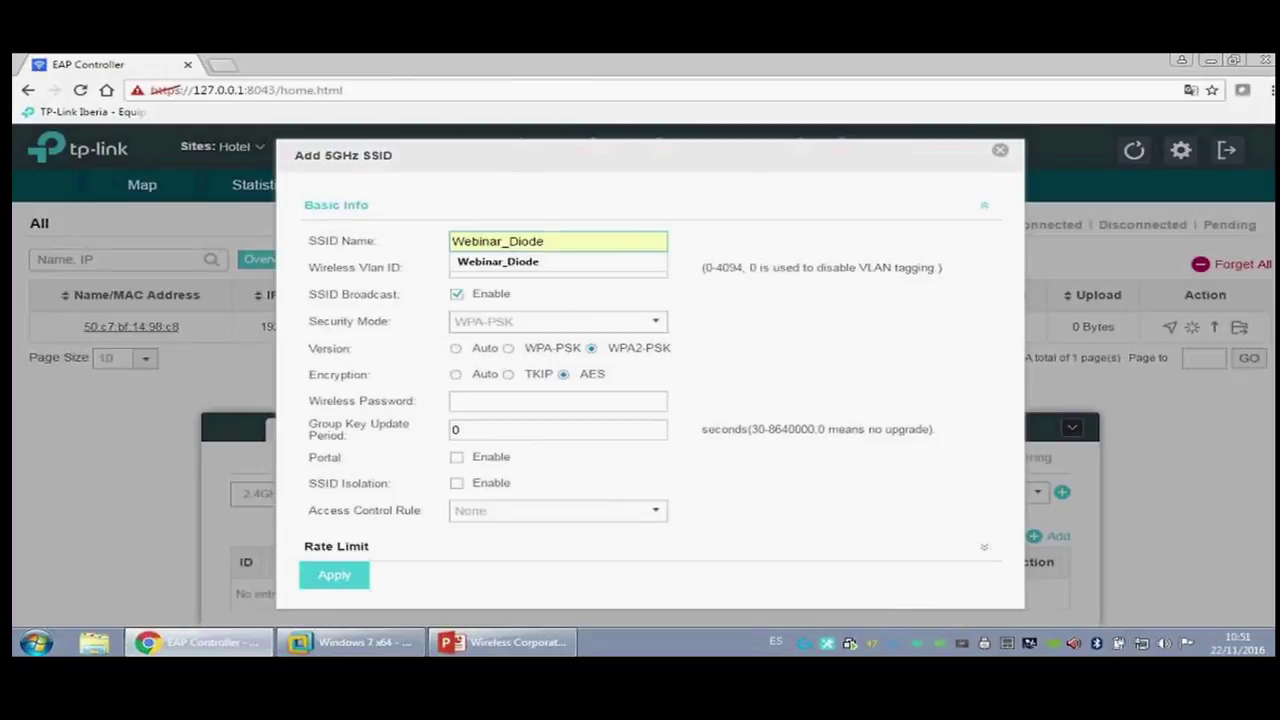
{"action": "left_click_drag", "start_coordinate": [546, 241], "coordinate": [521, 241]}
{"action": "key", "text": "End"}
{"action": "key", "text": "BackSpace"}
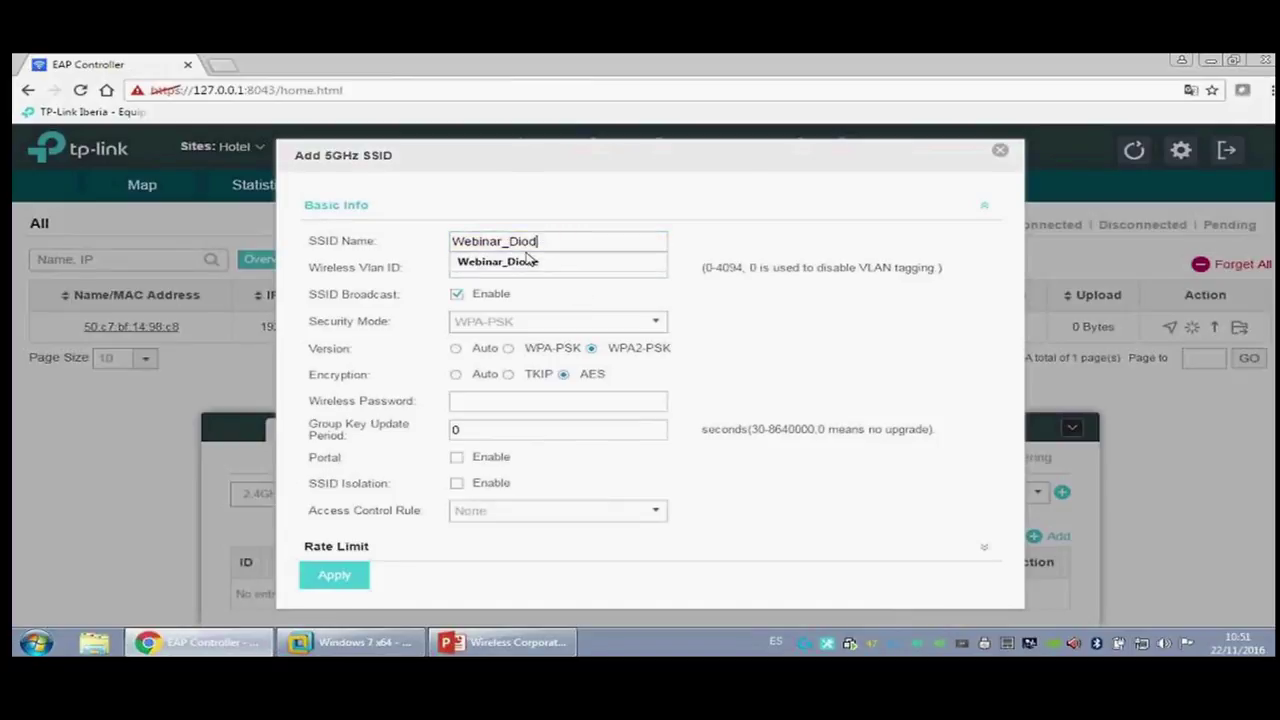
{"action": "key", "text": "BackSpace"}
{"action": "key", "text": "BackSpace"}
{"action": "key", "text": "BackSpace"}
{"action": "type", "text": "Hotel"}
{"action": "left_click", "coordinate": [551, 261]}
{"action": "left_click", "coordinate": [570, 241]}
{"action": "type", "text": "_5"}
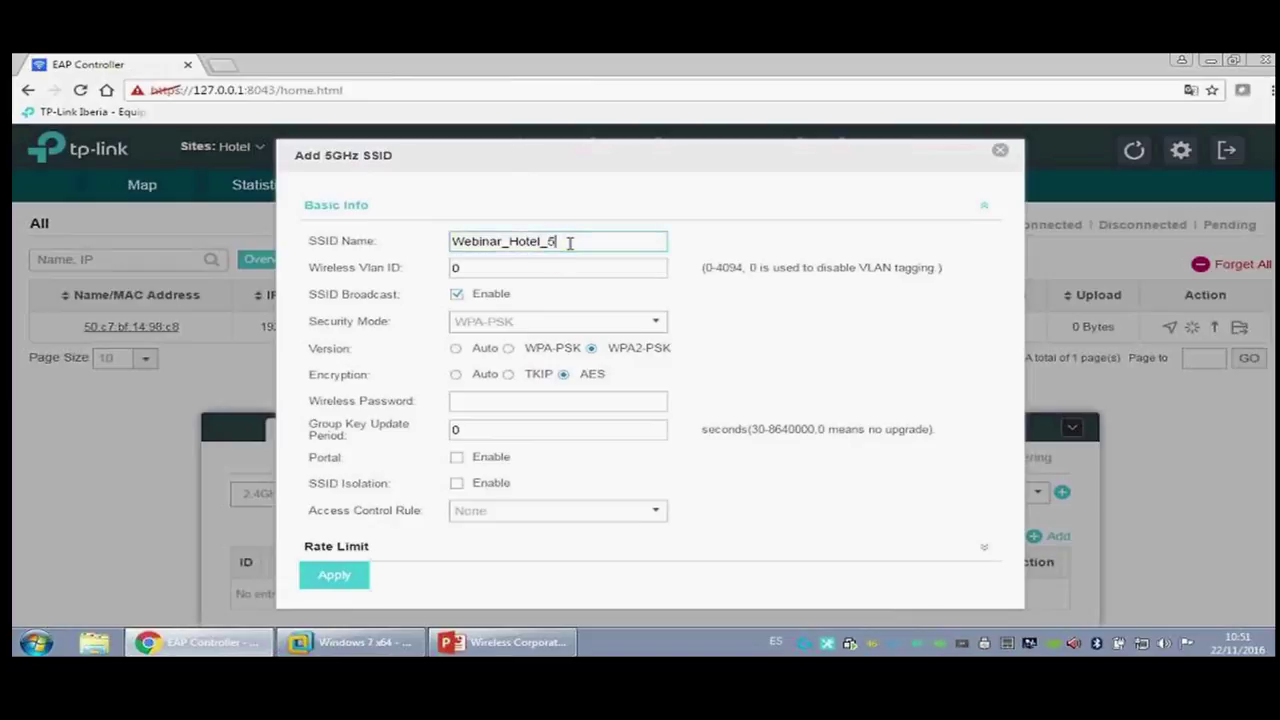
Step: Give Webinar_Hotel_5 a wireless password, enable its portal, and save it
{"action": "left_click", "coordinate": [510, 402]}
{"action": "type", "text": "diode123"}
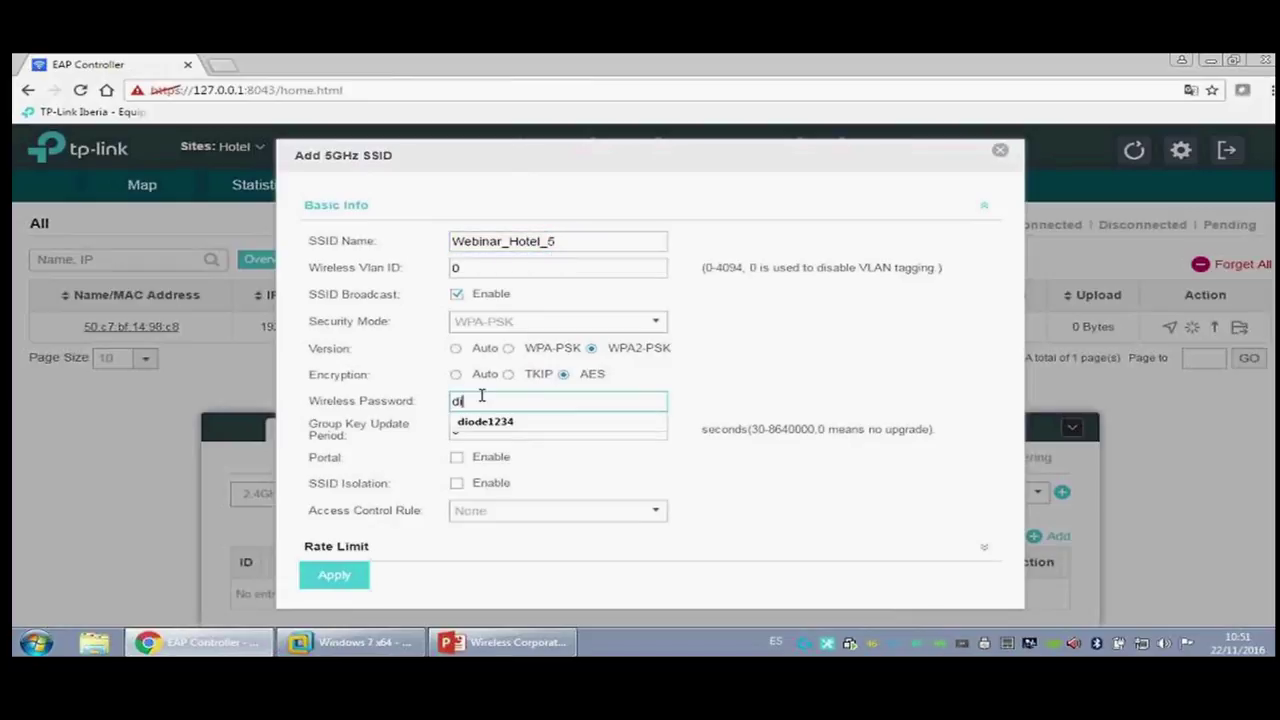
{"action": "left_click", "coordinate": [529, 425]}
{"action": "left_click", "coordinate": [456, 457]}
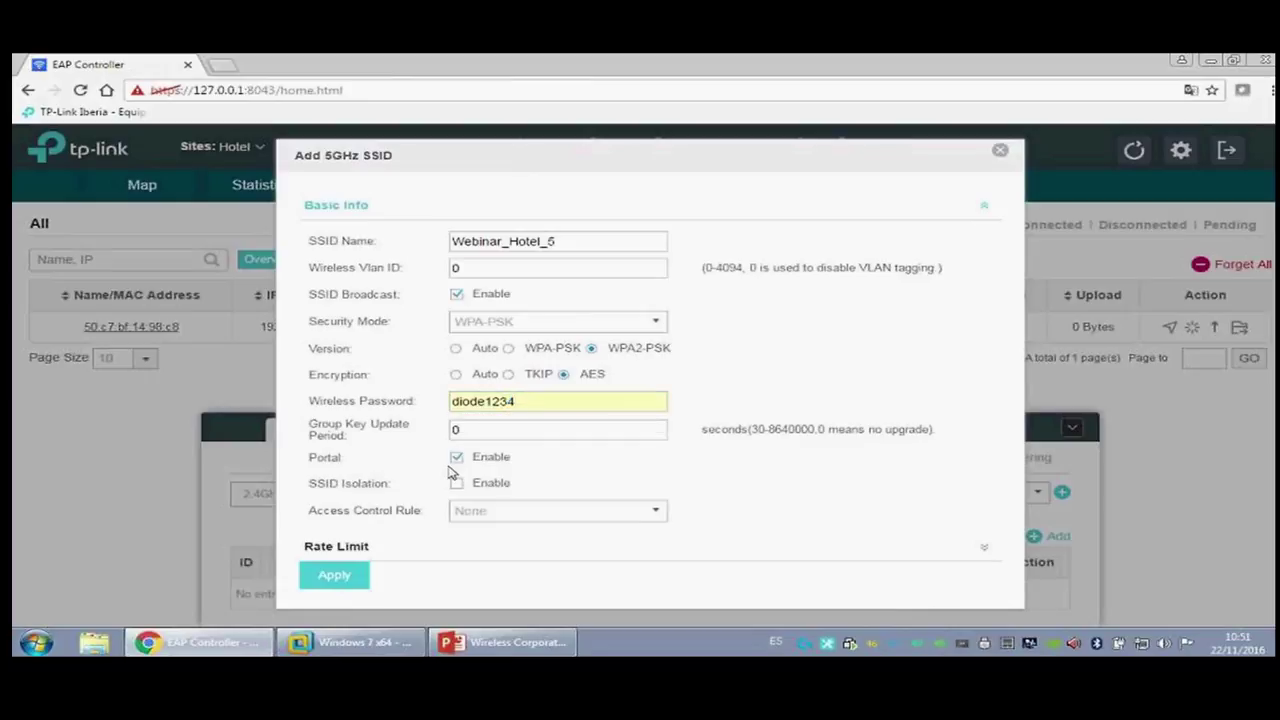
{"action": "left_click", "coordinate": [325, 580]}
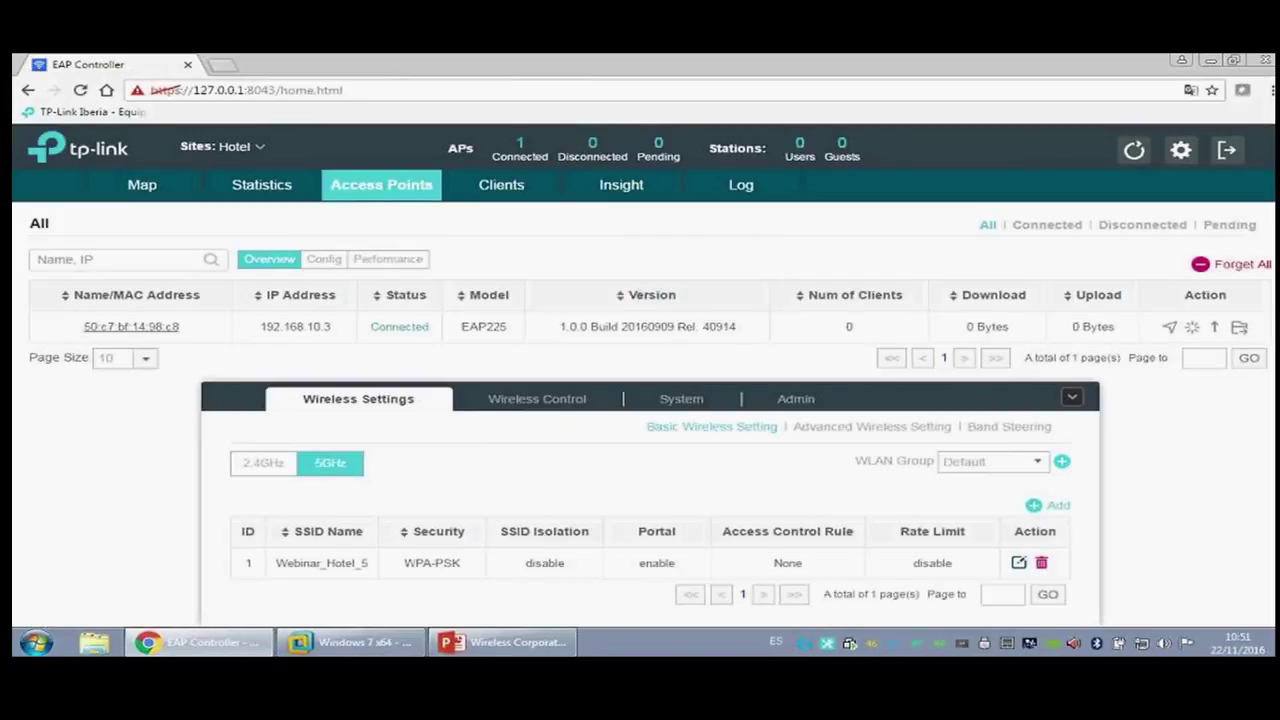
{"action": "left_click", "coordinate": [540, 400]}
{"action": "left_click", "coordinate": [368, 459]}
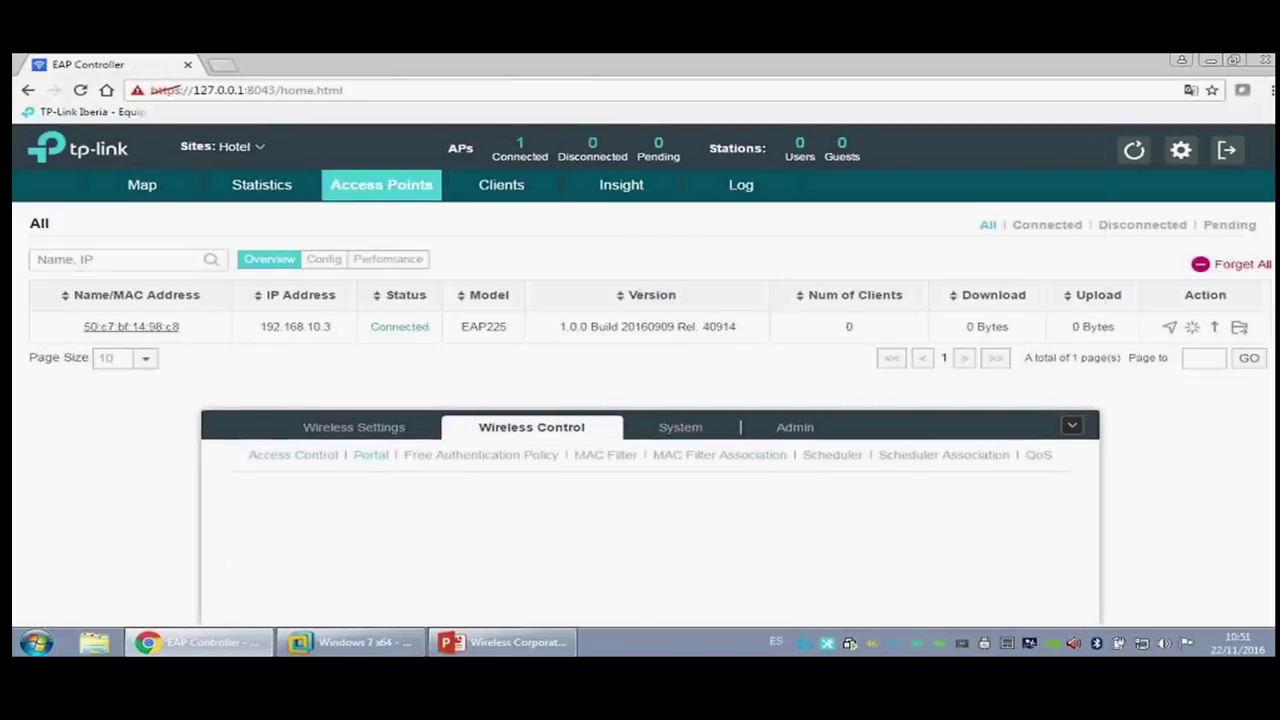
{"action": "left_click", "coordinate": [626, 236]}
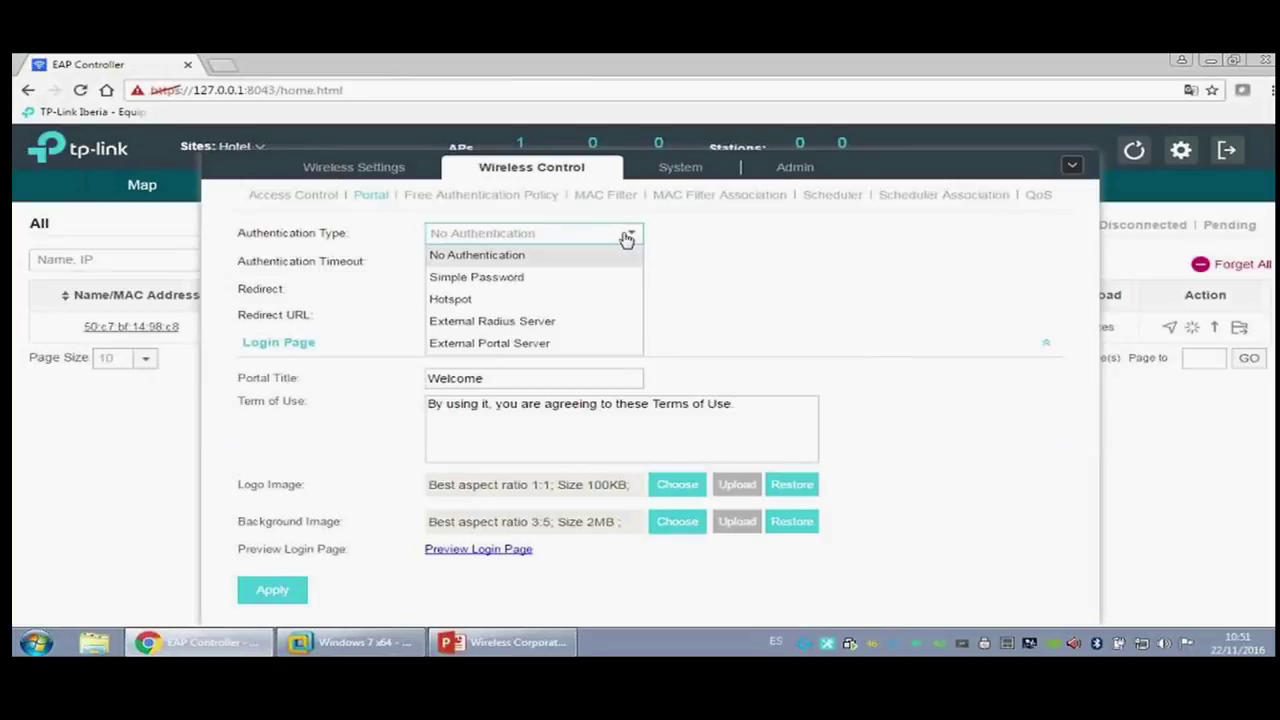
{"action": "left_click", "coordinate": [609, 300]}
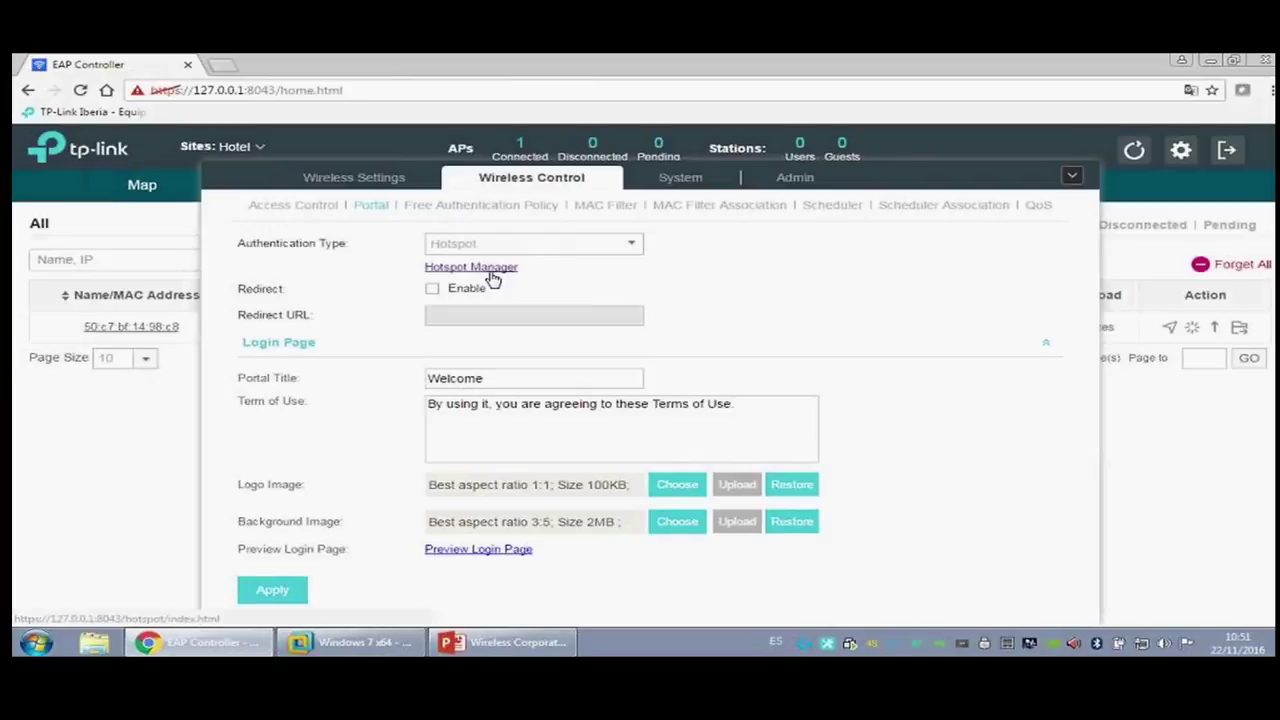
{"action": "left_click", "coordinate": [433, 290]}
{"action": "left_click", "coordinate": [455, 316]}
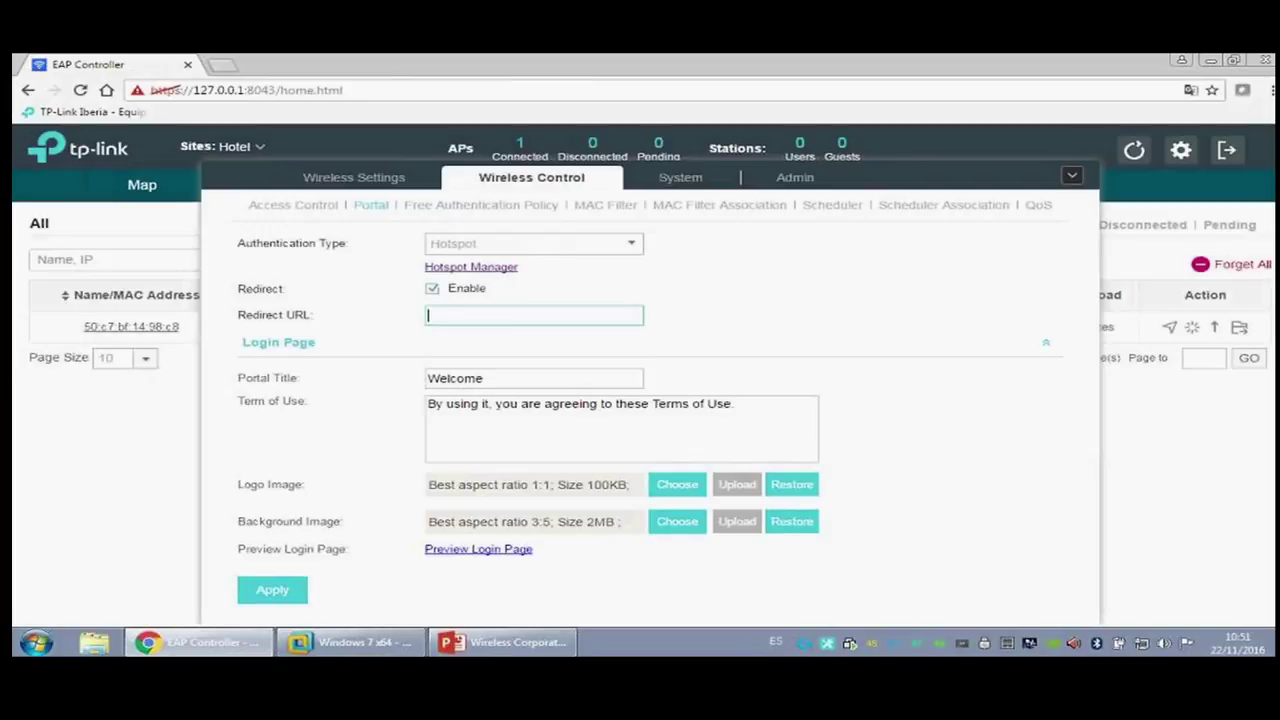
{"action": "type", "text": "ht"}
{"action": "left_click", "coordinate": [490, 336]}
{"action": "key", "text": "Tab"}
{"action": "type", "text": "Bienvenido"}
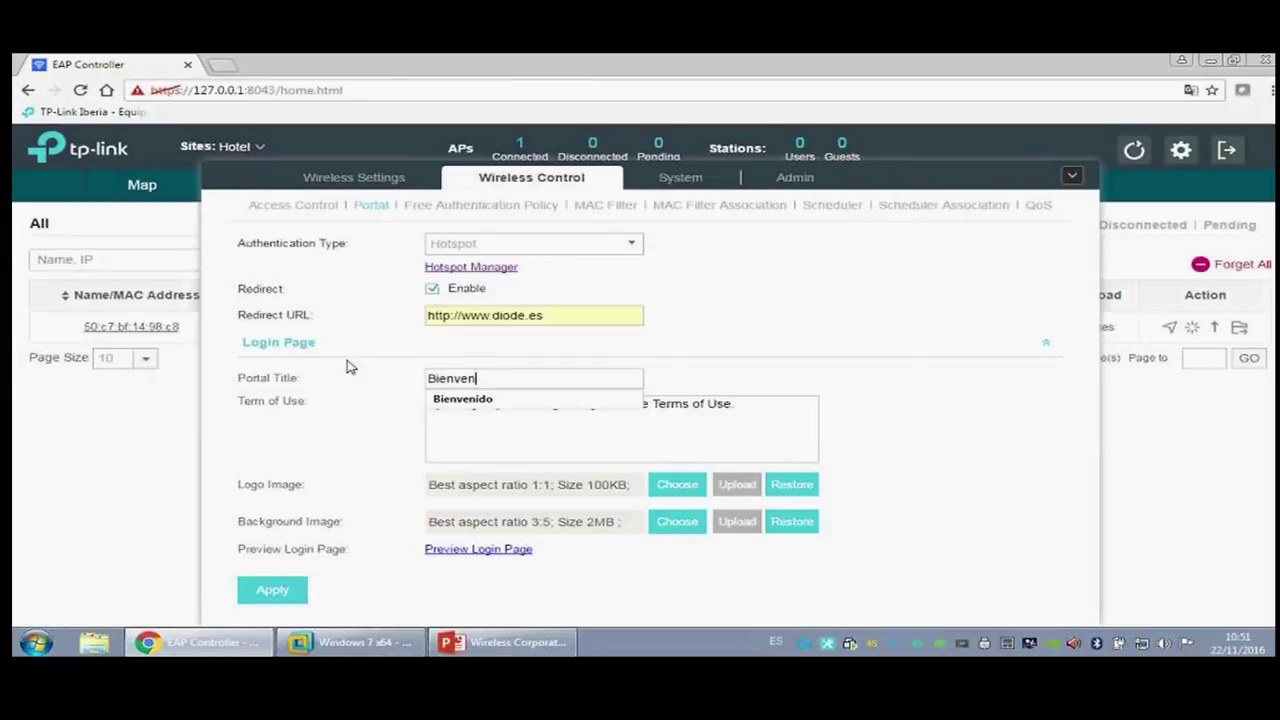
Step: Upload logo_hotel.png as logo and fondo_hotel.jpg as background, then save the portal
{"action": "left_click", "coordinate": [674, 490]}
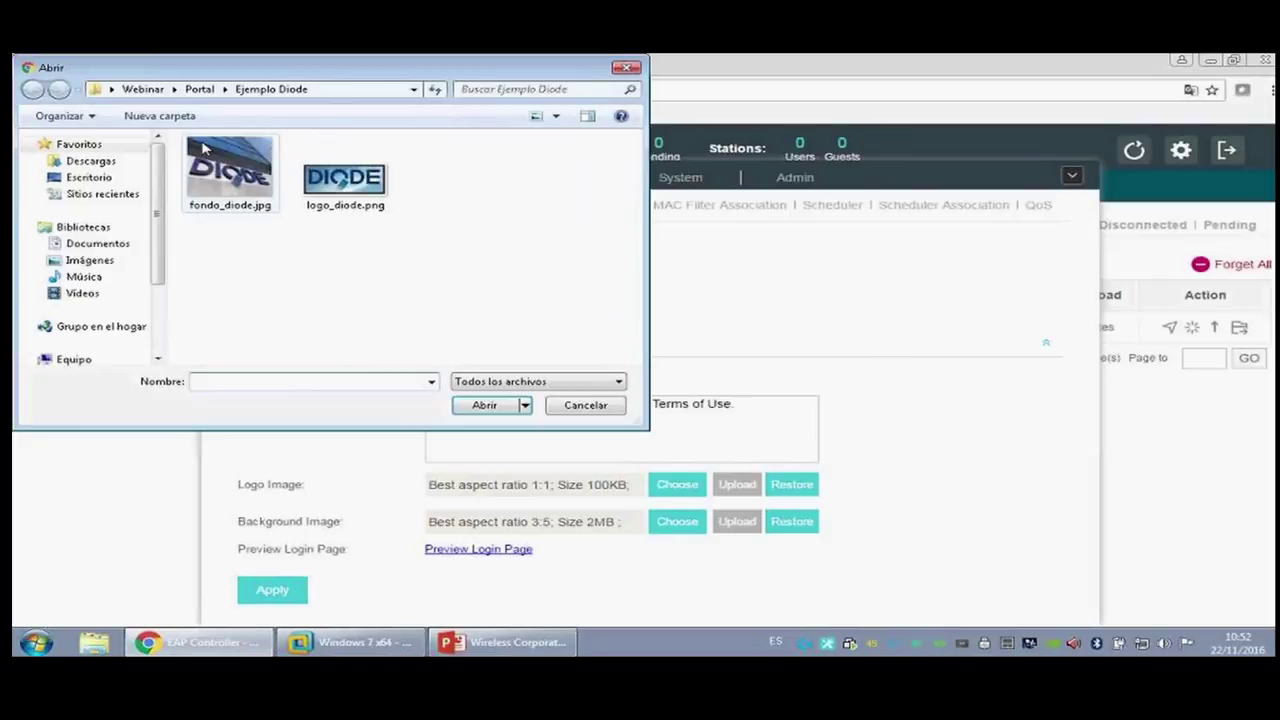
{"action": "left_click", "coordinate": [200, 89]}
{"action": "double_click", "coordinate": [304, 180]}
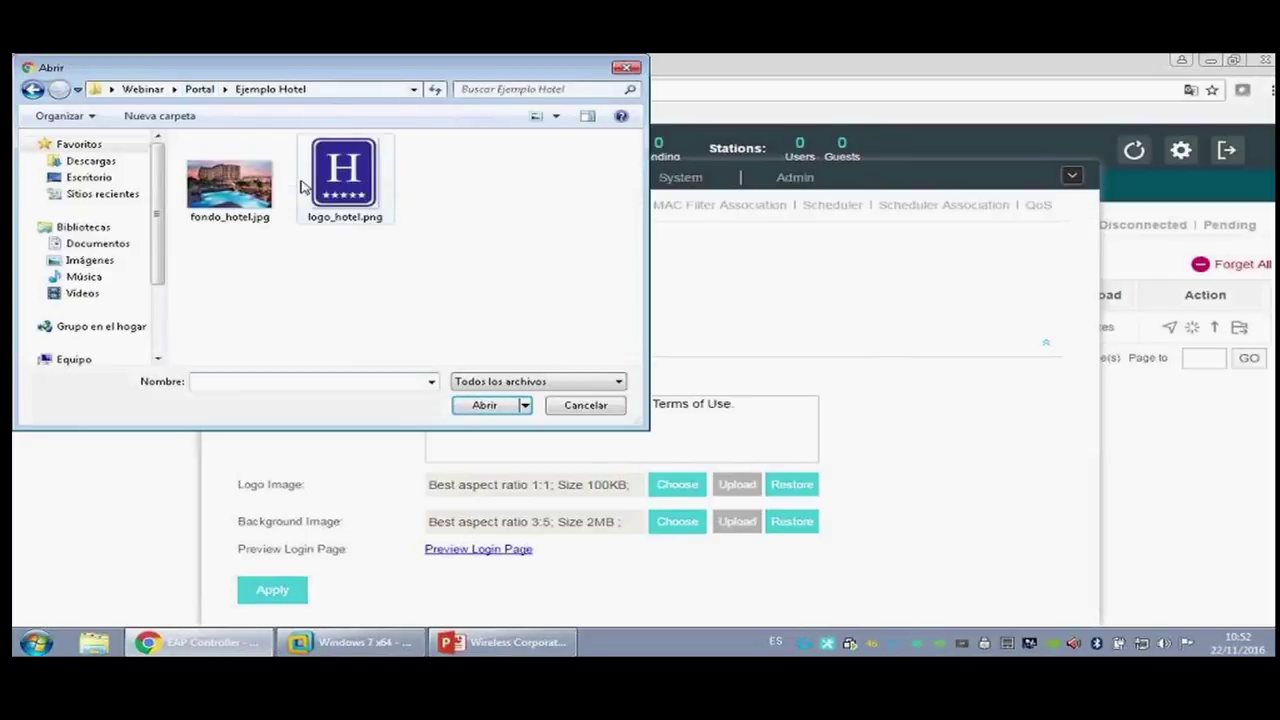
{"action": "double_click", "coordinate": [355, 188]}
{"action": "left_click", "coordinate": [750, 492]}
{"action": "left_click", "coordinate": [679, 524]}
{"action": "double_click", "coordinate": [229, 180]}
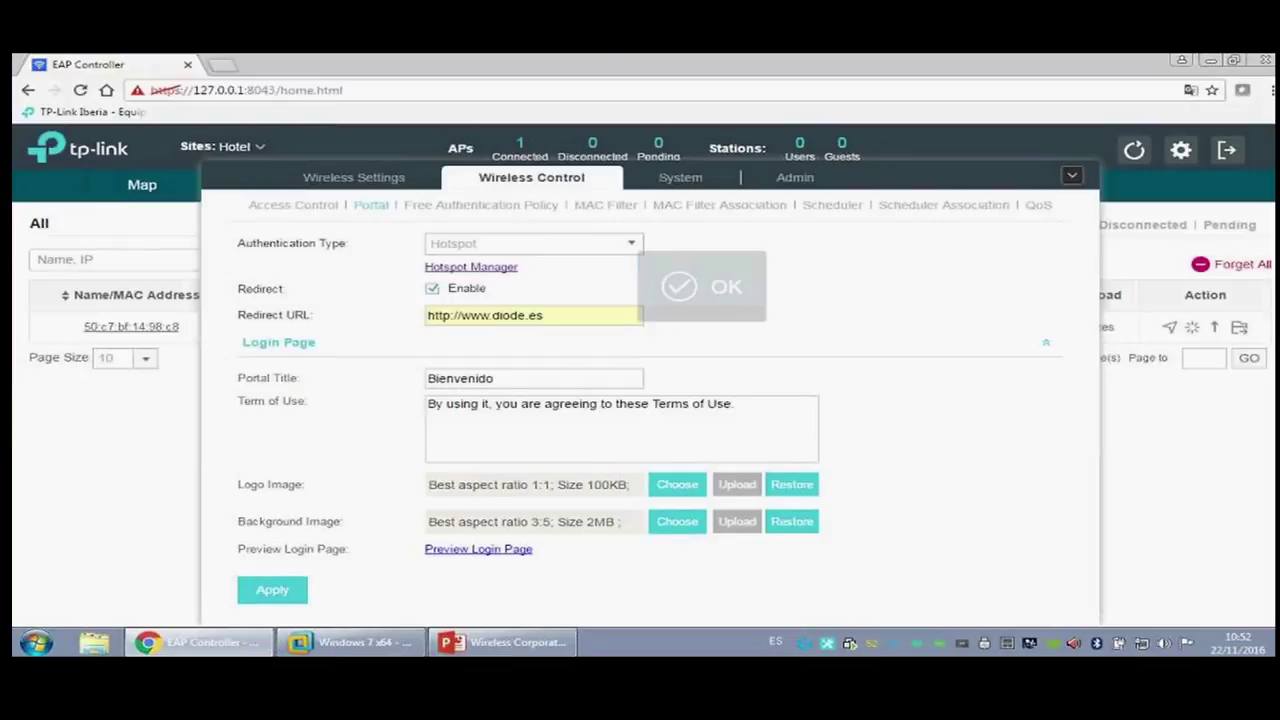
{"action": "left_click", "coordinate": [733, 522]}
{"action": "left_click", "coordinate": [296, 591]}
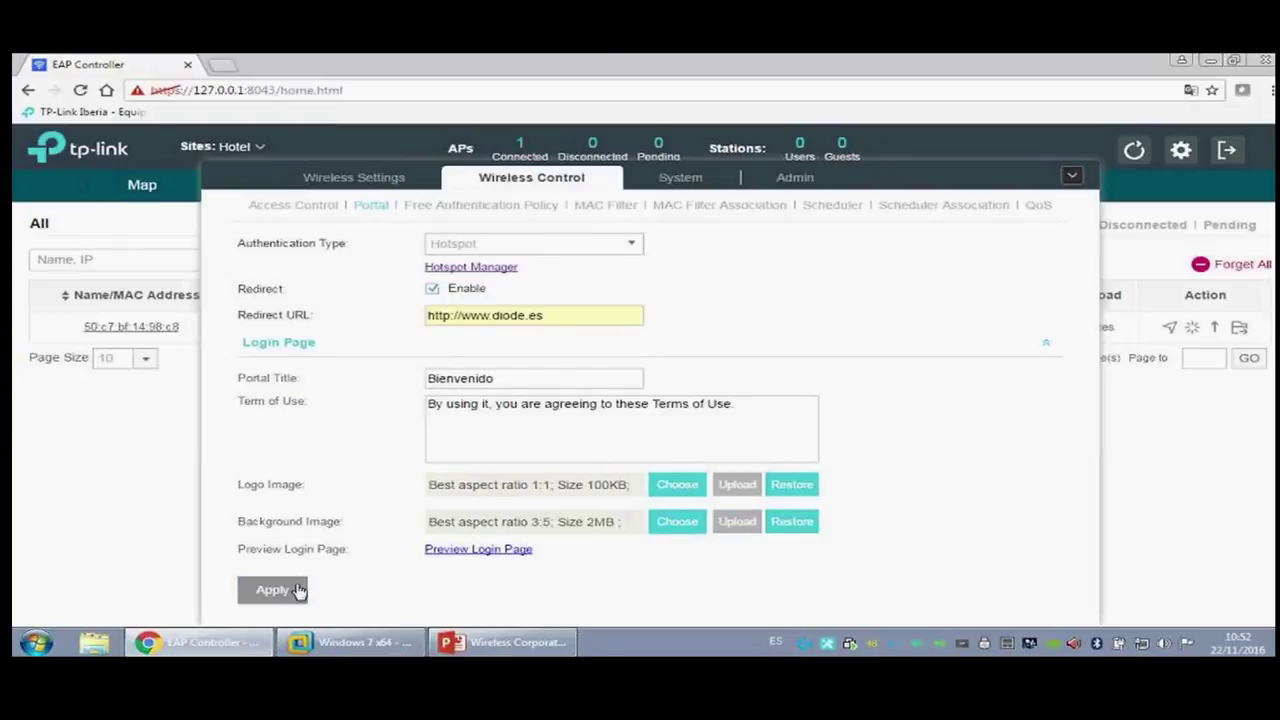
{"action": "left_click", "coordinate": [466, 550]}
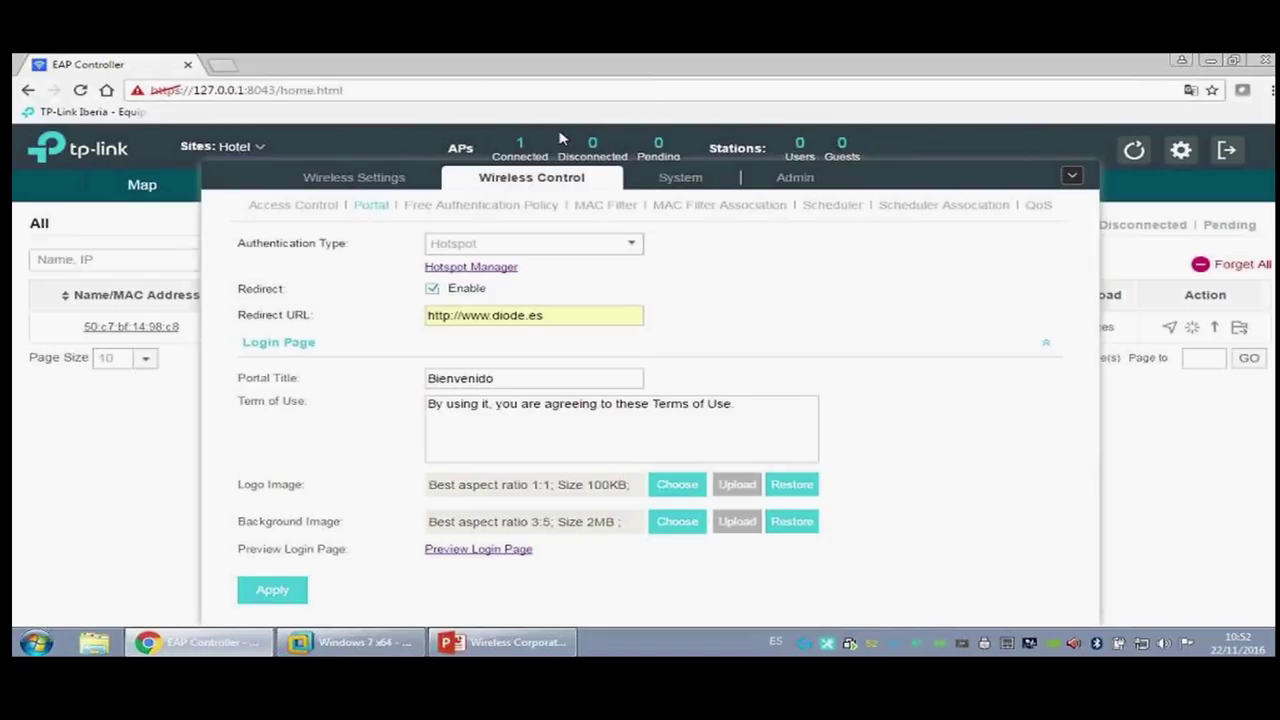
Step: Close the login page preview and open the Hotspot Manager
{"action": "middle_click", "coordinate": [320, 66]}
{"action": "left_click", "coordinate": [488, 272]}
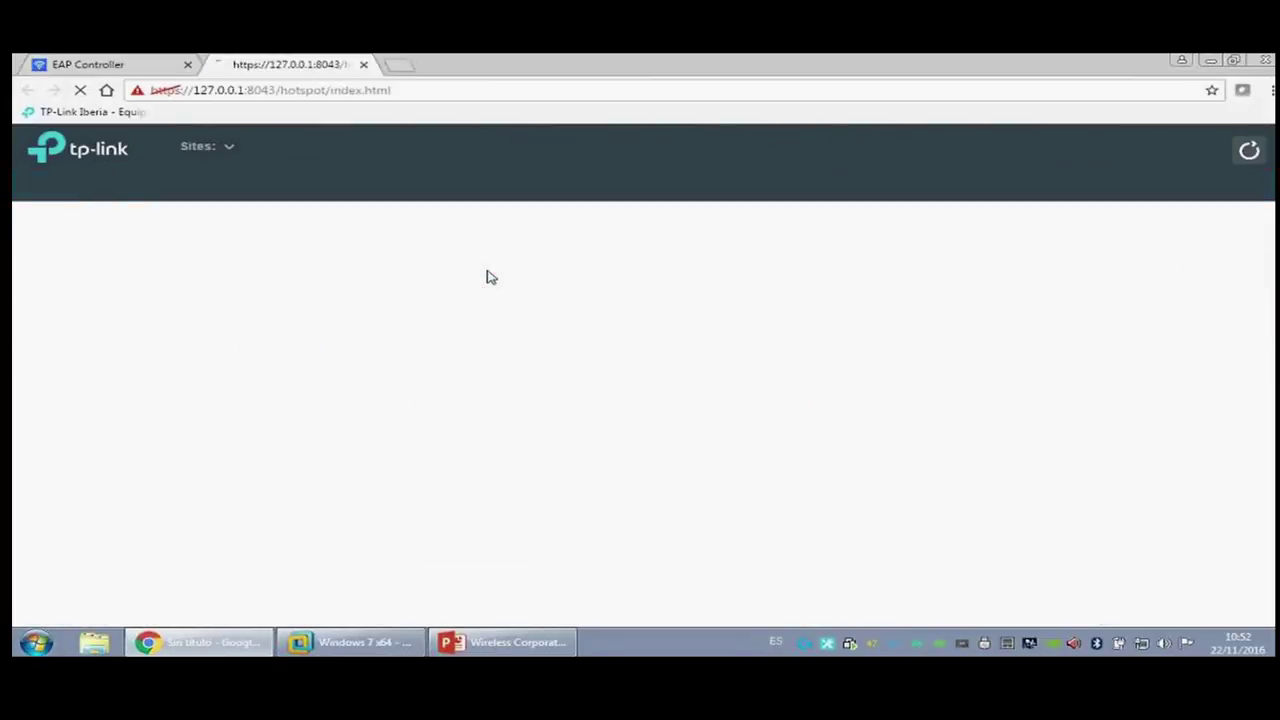
Step: On the Voucher list, start creating 4 Single Use vouchers
{"action": "left_click", "coordinate": [271, 198]}
{"action": "left_click", "coordinate": [166, 199]}
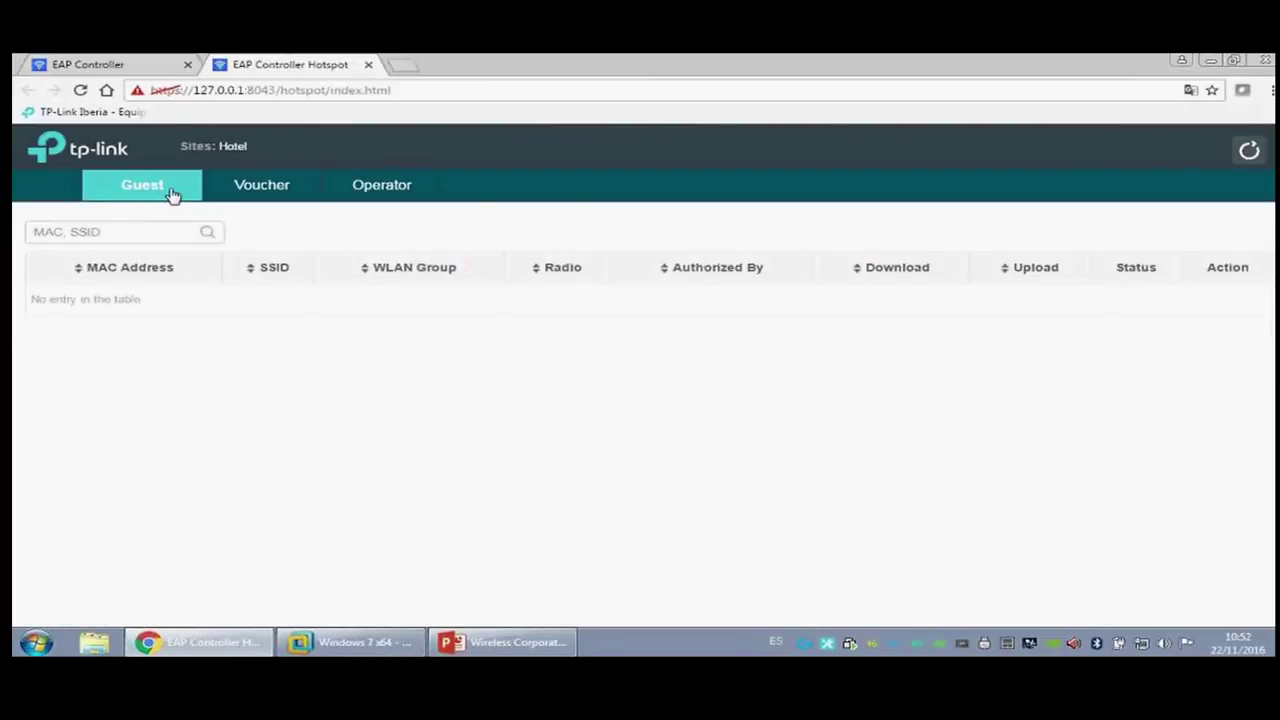
{"action": "left_click", "coordinate": [291, 199]}
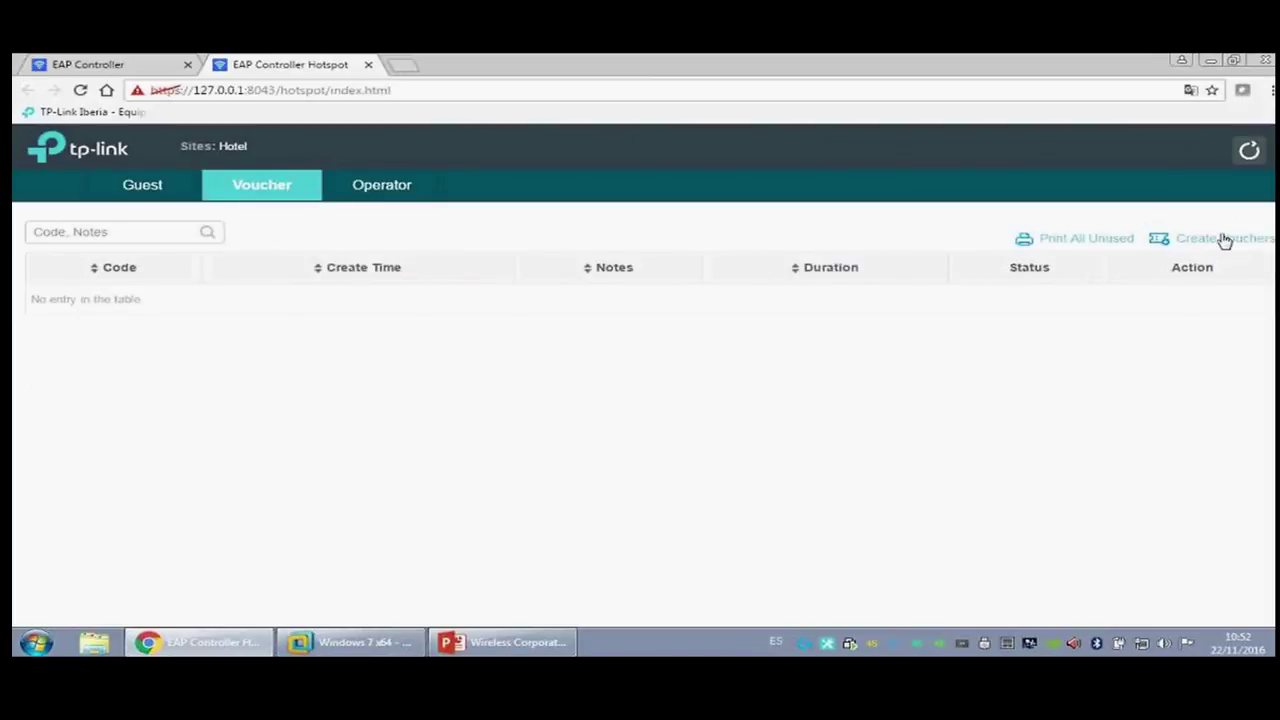
{"action": "left_click", "coordinate": [1222, 240]}
{"action": "left_click", "coordinate": [566, 204]}
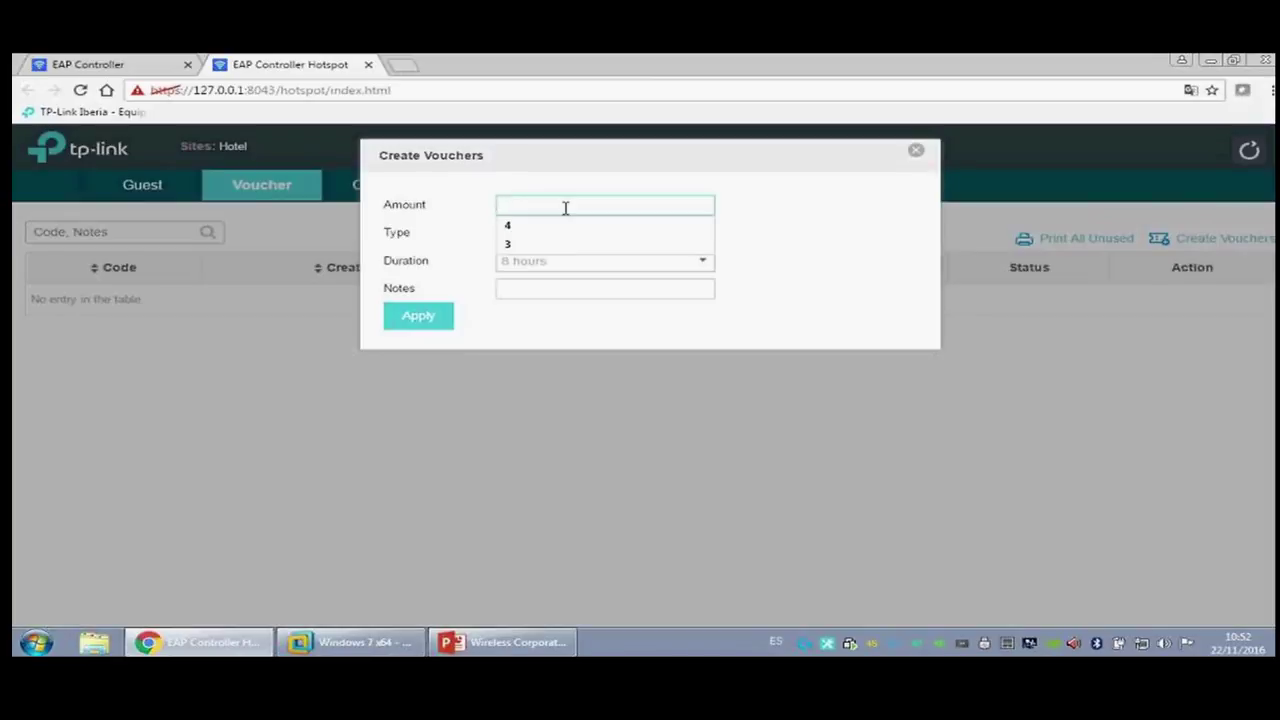
{"action": "type", "text": "4"}
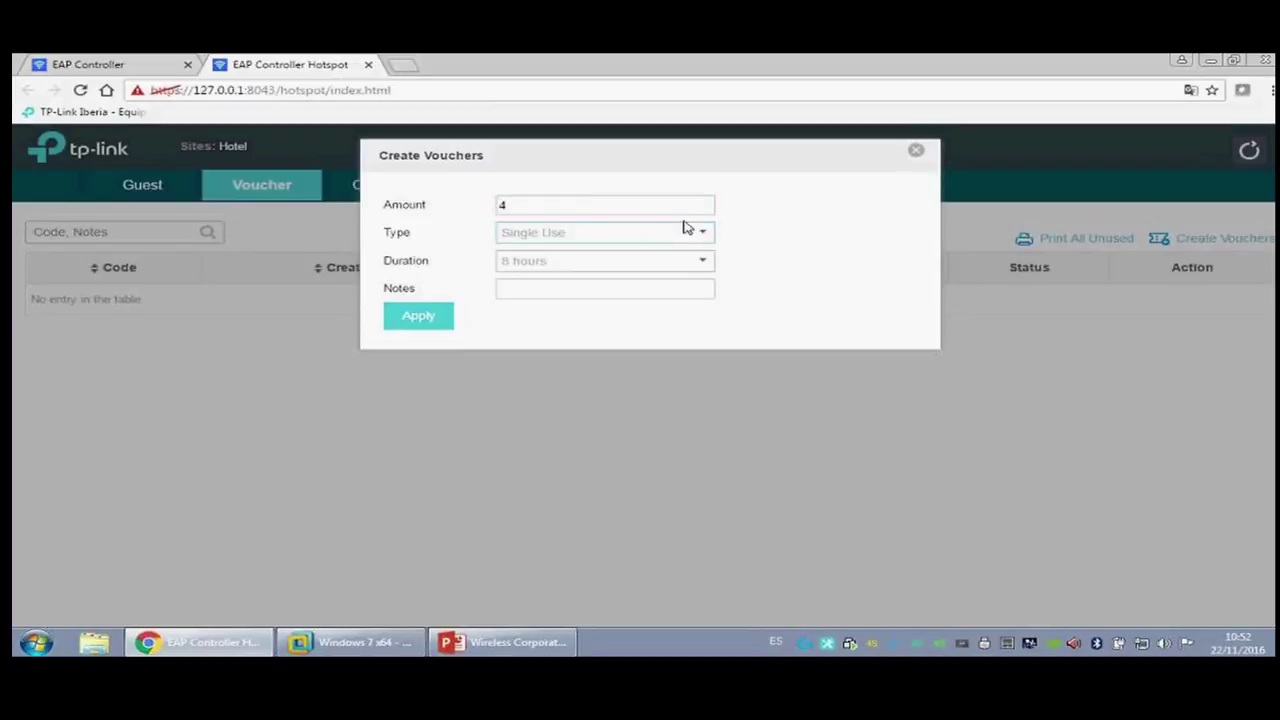
{"action": "left_click", "coordinate": [686, 234]}
{"action": "left_click", "coordinate": [706, 234]}
Step: Give the vouchers an 8-hour duration and note Test_voucher, then create them
{"action": "left_click", "coordinate": [598, 268]}
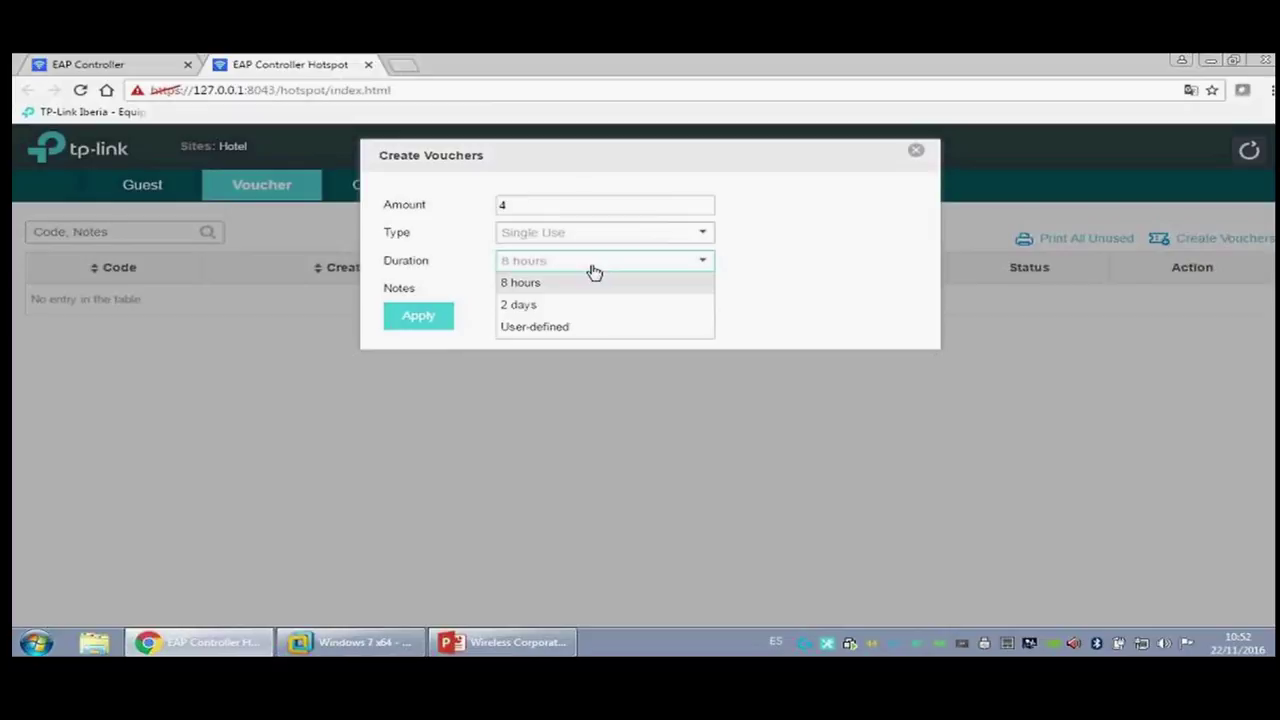
{"action": "left_click", "coordinate": [606, 258]}
{"action": "left_click", "coordinate": [606, 260]}
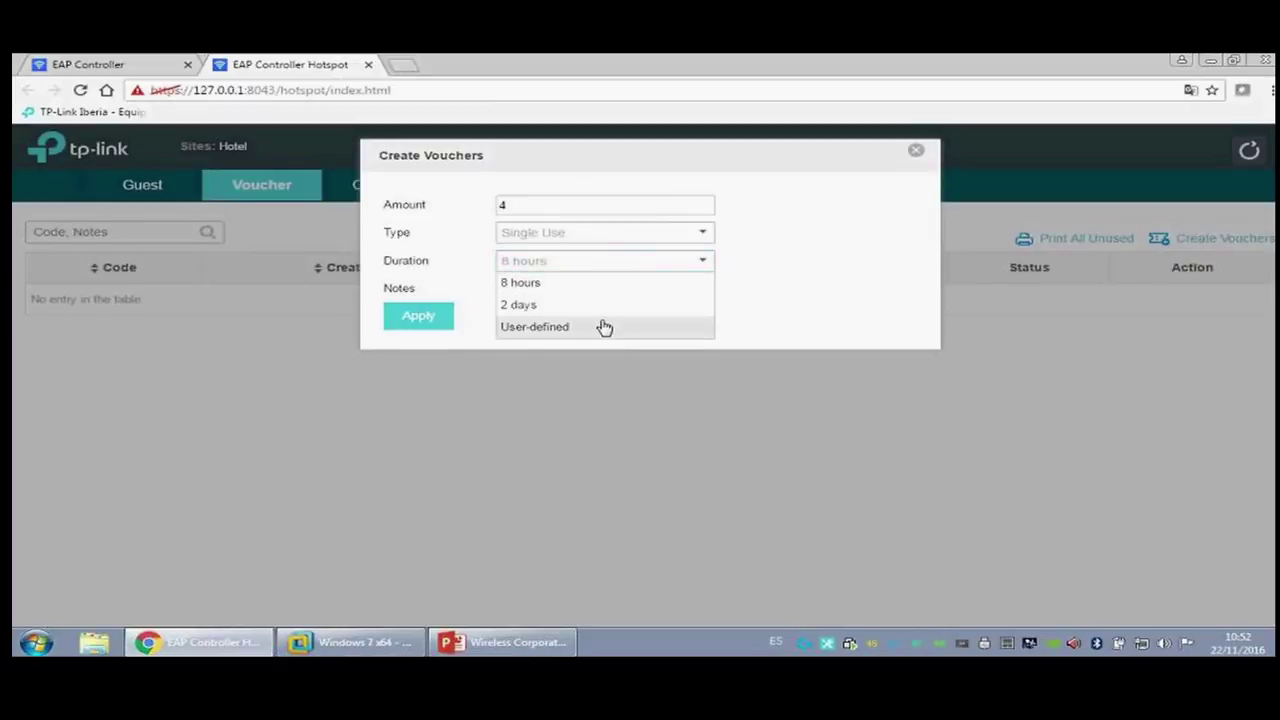
{"action": "left_click", "coordinate": [605, 287]}
{"action": "type", "text": "Test"}
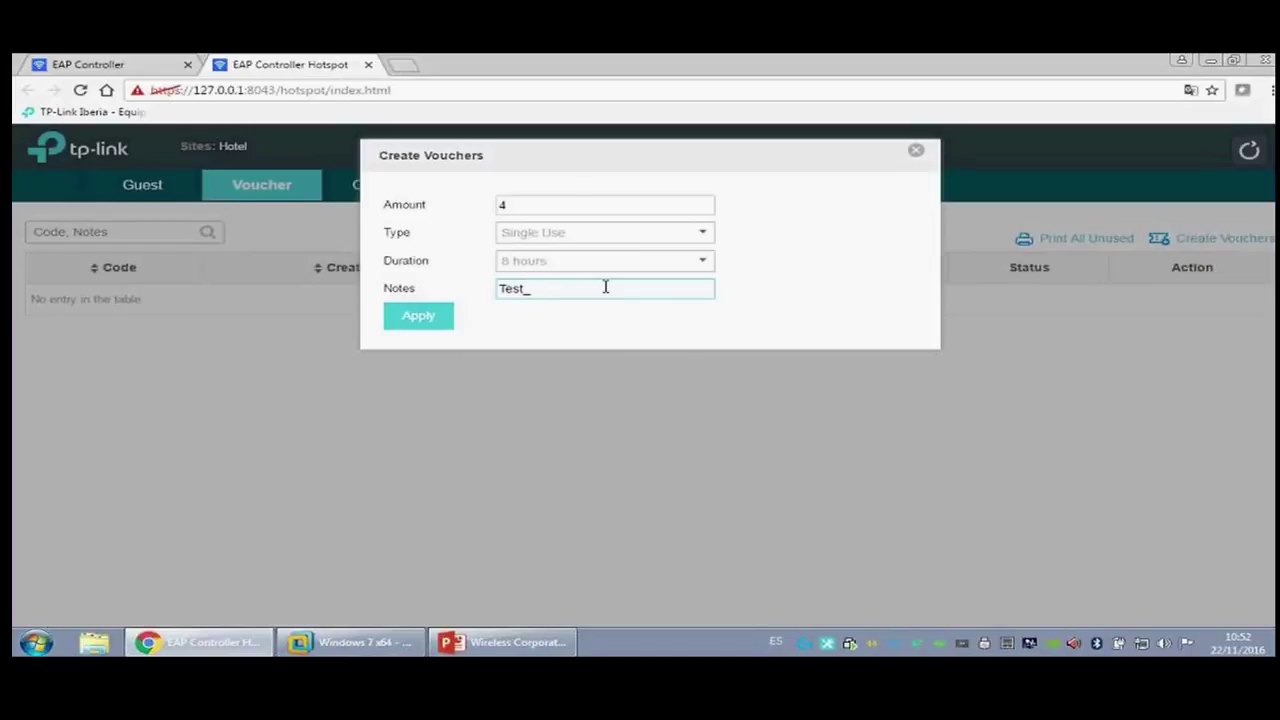
{"action": "type", "text": "_voucger"}
{"action": "key", "text": "BackSpace"}
{"action": "type", "text": "her"}
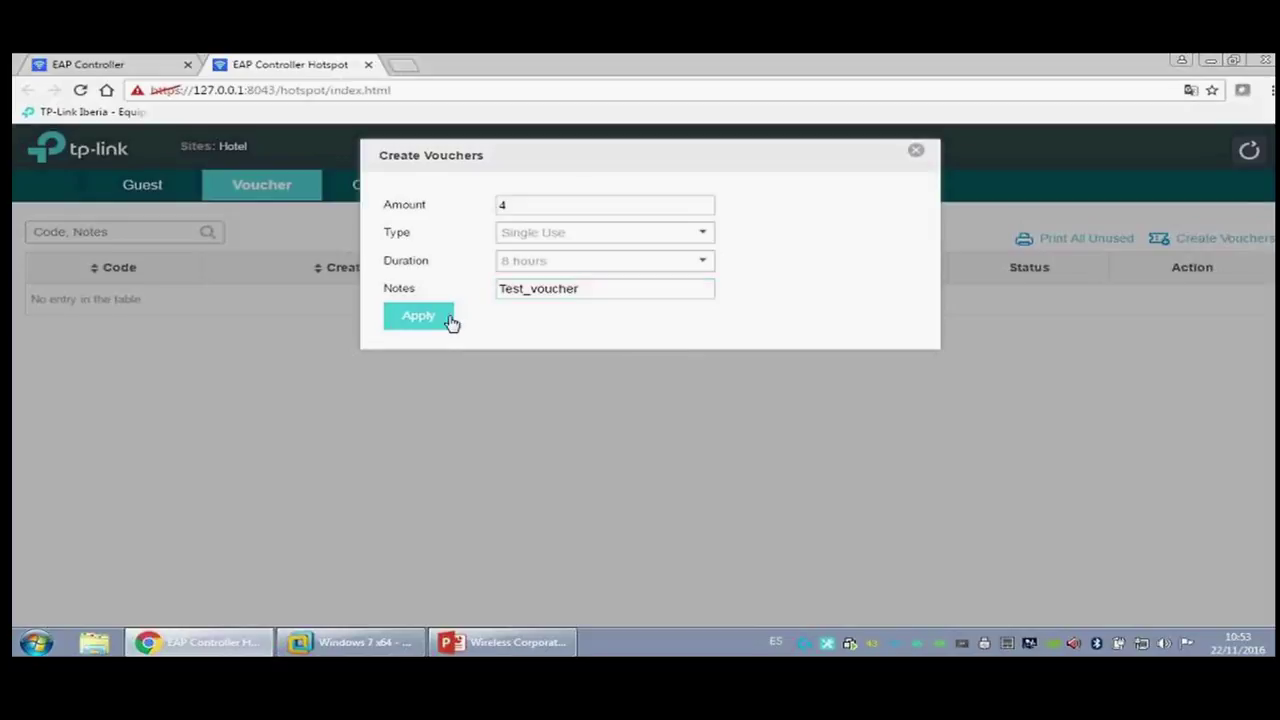
{"action": "left_click", "coordinate": [445, 320]}
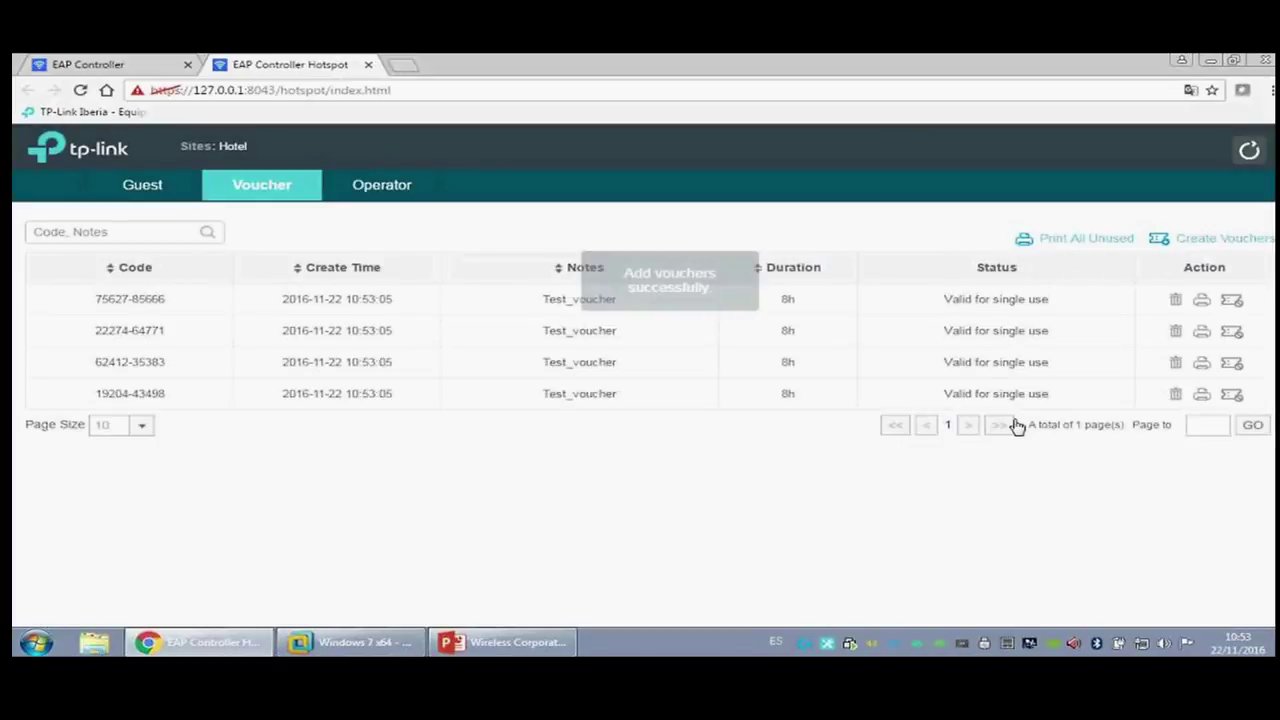
Step: Select the first voucher code, then open the Print All Unused preview
{"action": "left_click_drag", "start_coordinate": [166, 298], "coordinate": [92, 299]}
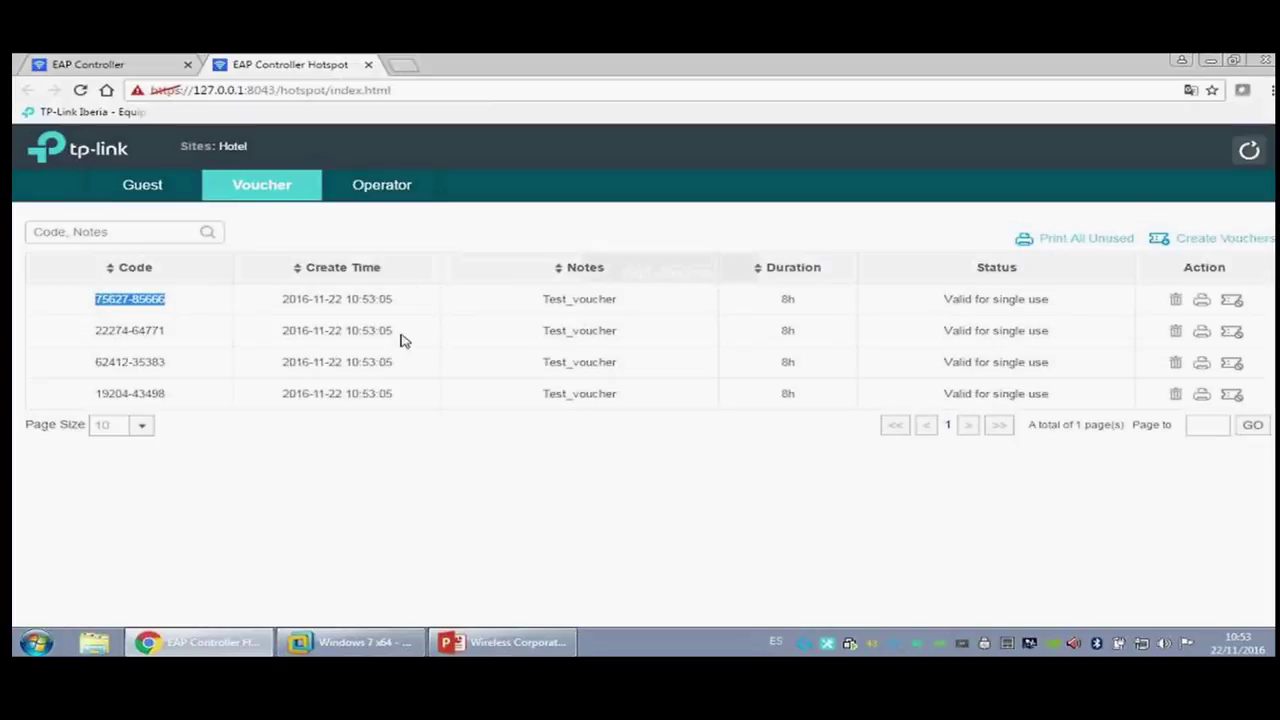
{"action": "left_click", "coordinate": [1131, 245]}
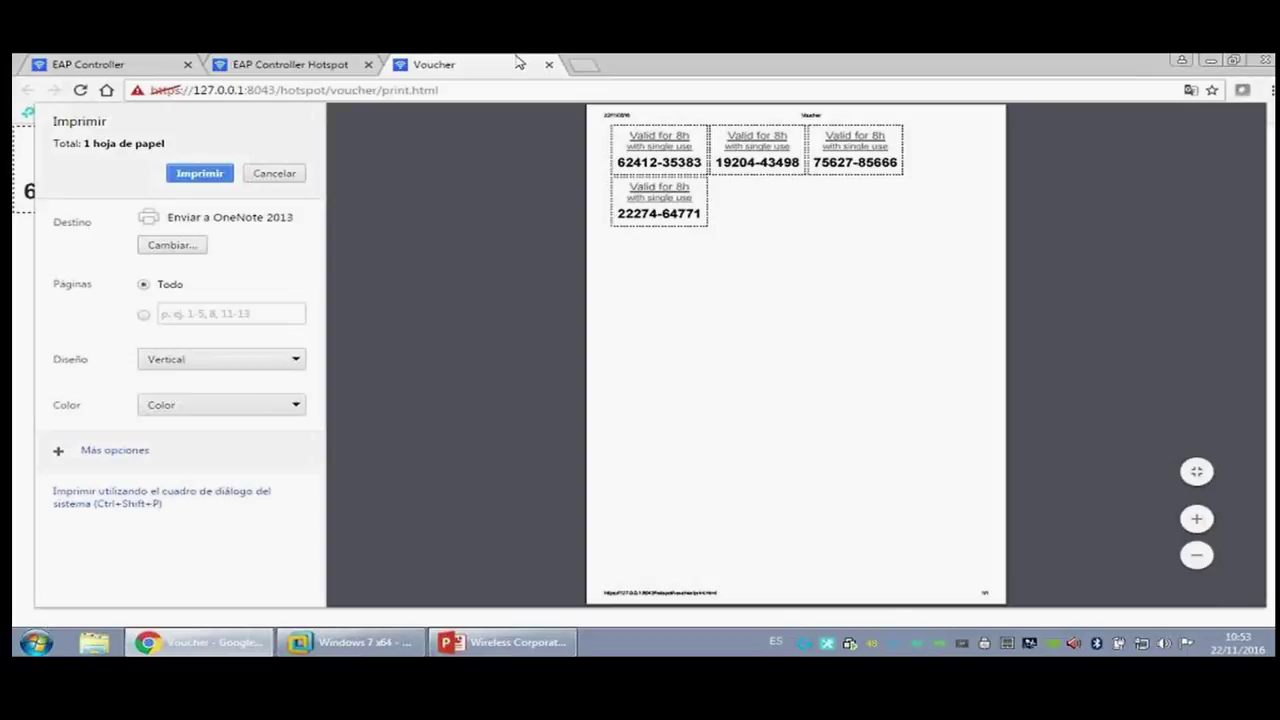
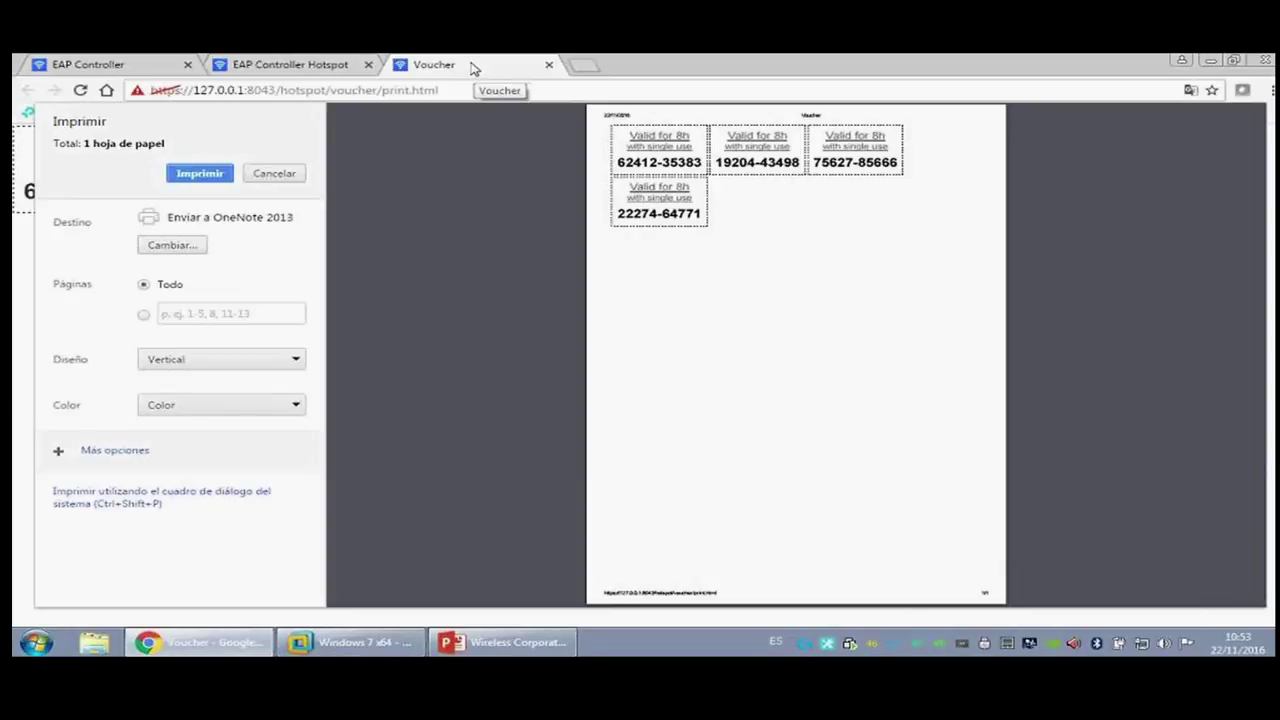
Step: Close the voucher print preview and browse the hotspot Operator and Guest lists
{"action": "key", "text": "ctrl+w"}
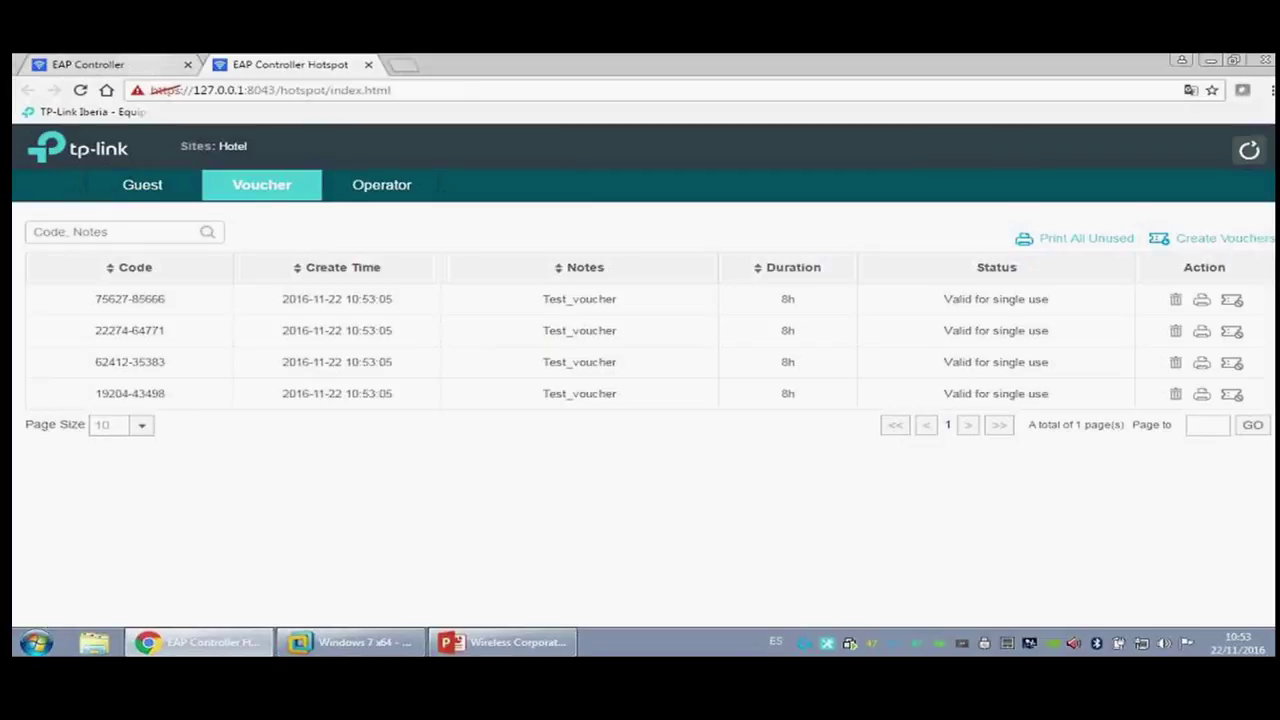
{"action": "left_click", "coordinate": [369, 189]}
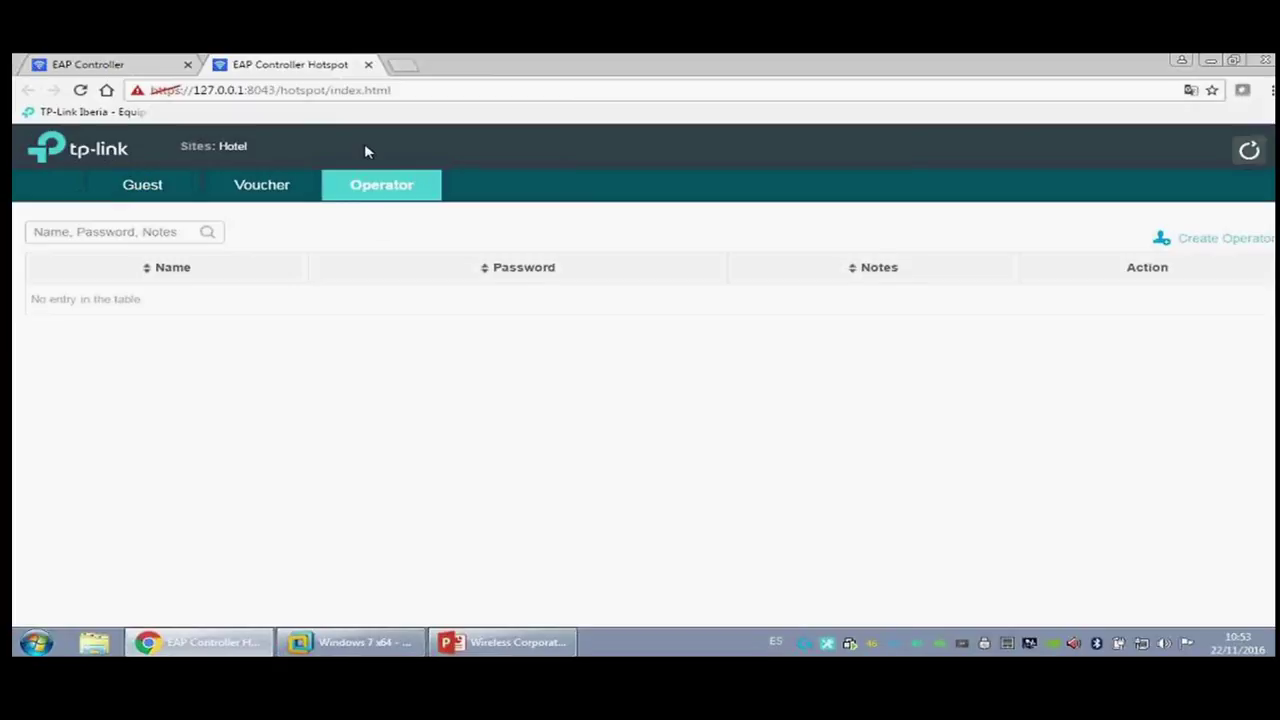
{"action": "left_click", "coordinate": [340, 90]}
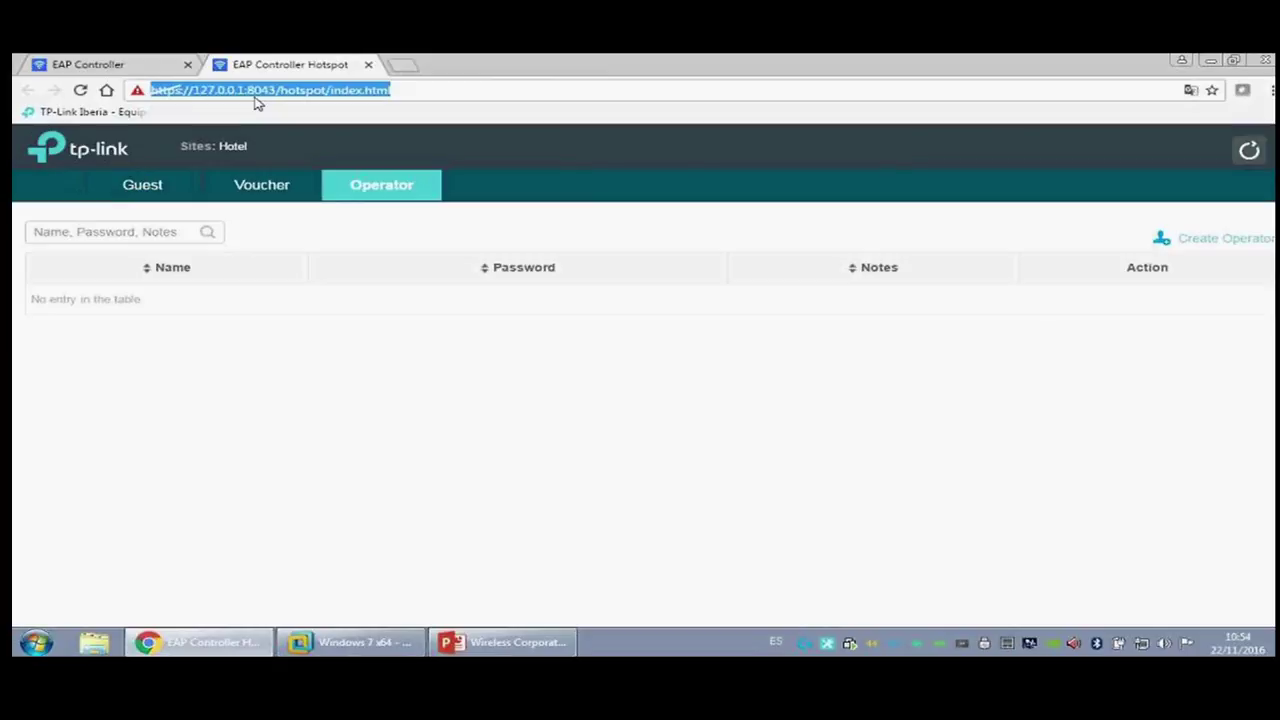
{"action": "left_click", "coordinate": [166, 178]}
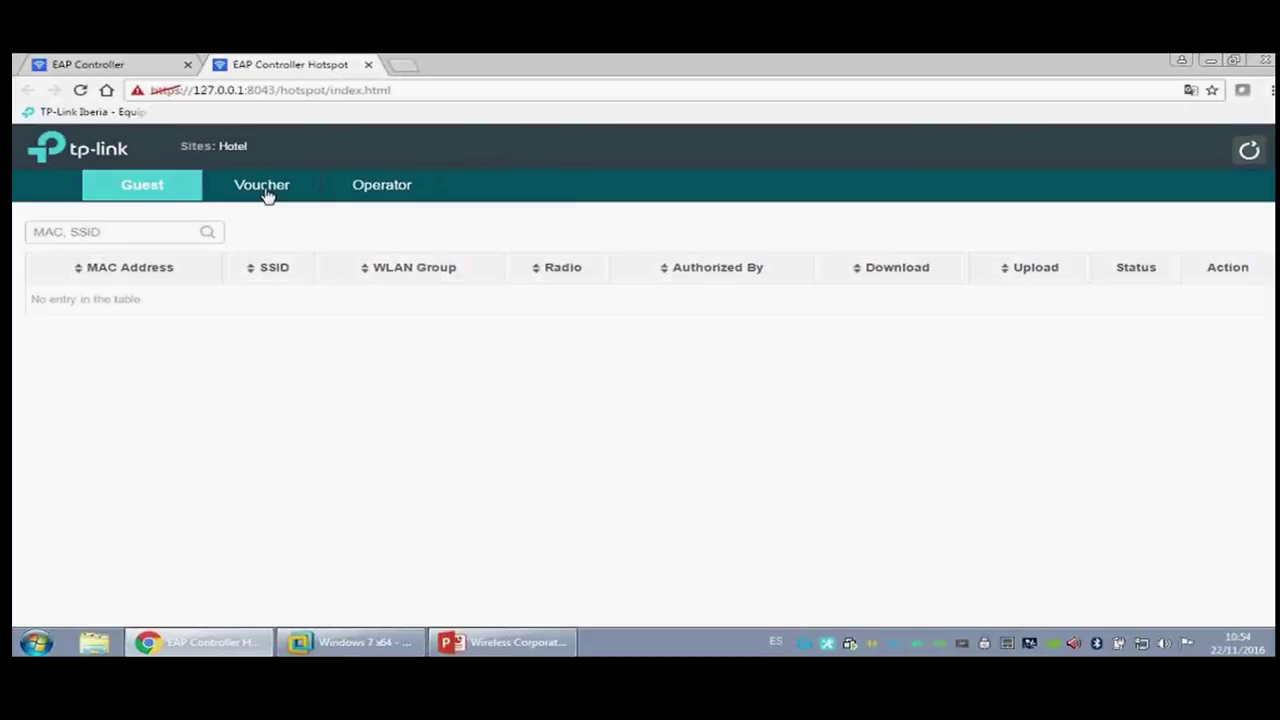
Step: Return to the empty Operator list, then open and close Create Operator without saving
{"action": "left_click", "coordinate": [396, 192]}
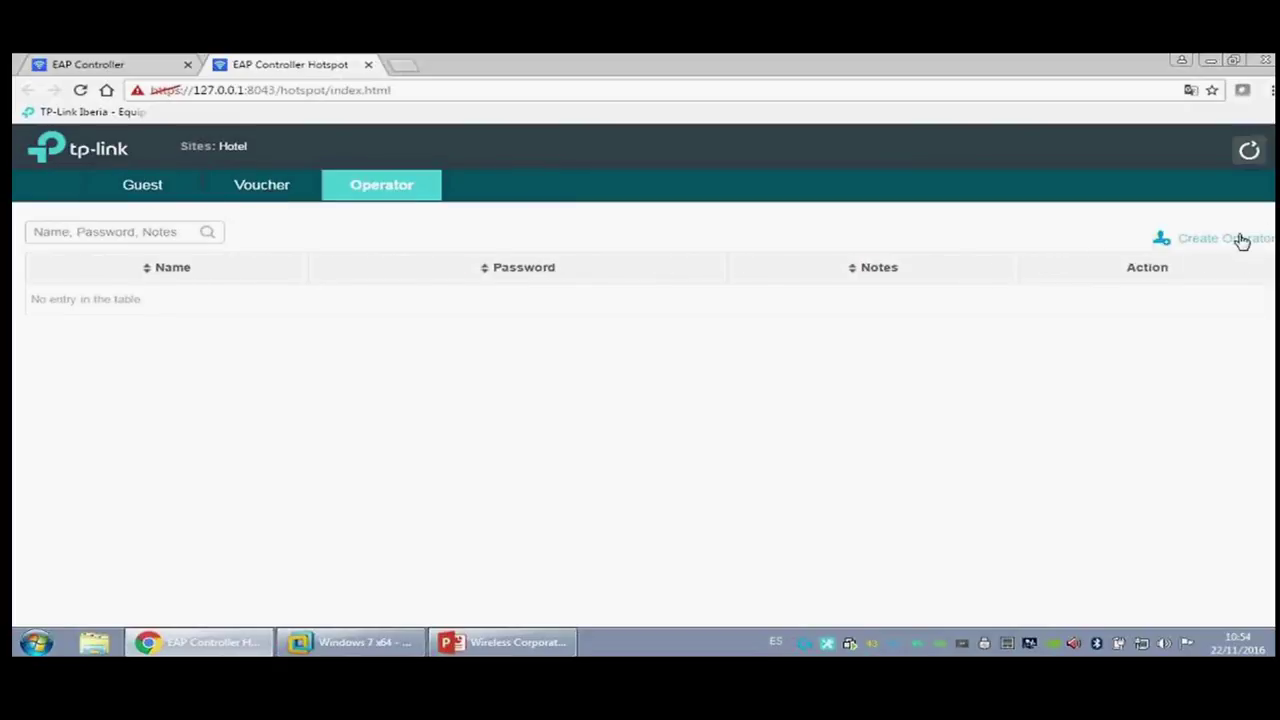
{"action": "left_click", "coordinate": [1241, 241]}
{"action": "left_click", "coordinate": [586, 209]}
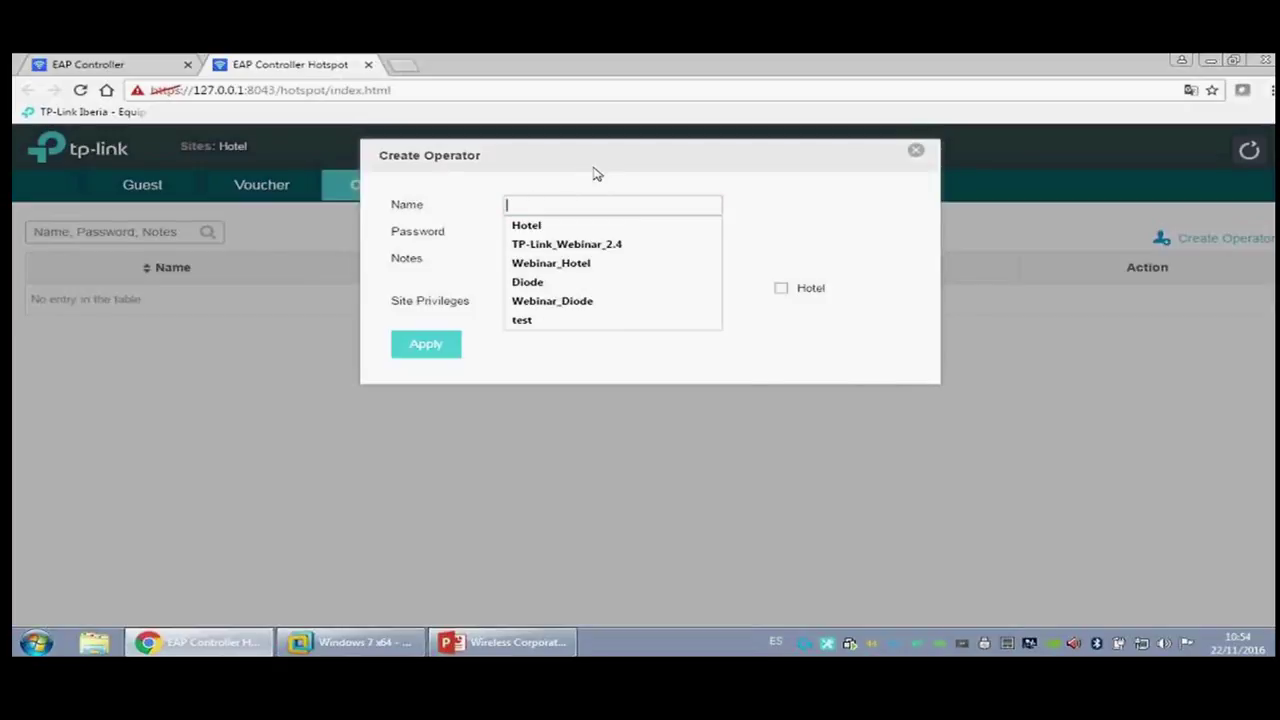
{"action": "left_click", "coordinate": [914, 154]}
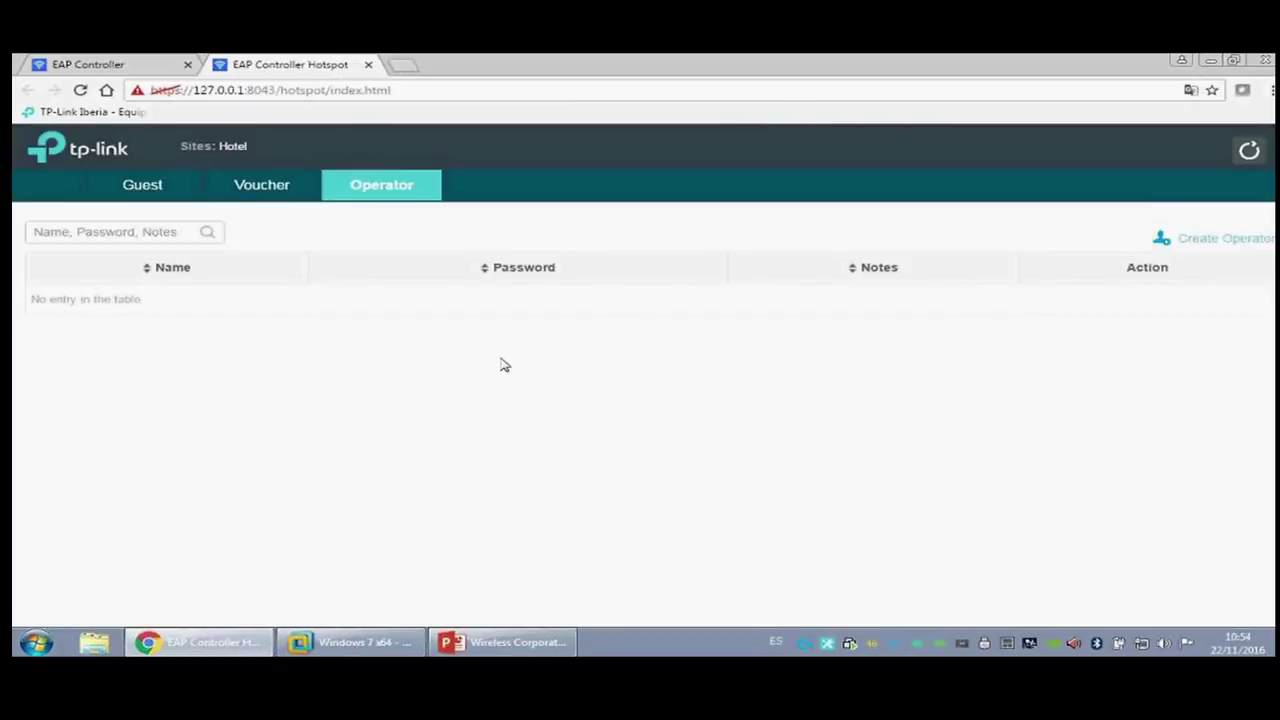
Step: Apply the portal settings and select Webinar_Hotel_5 in the guest's wireless network list
{"action": "left_click", "coordinate": [157, 64]}
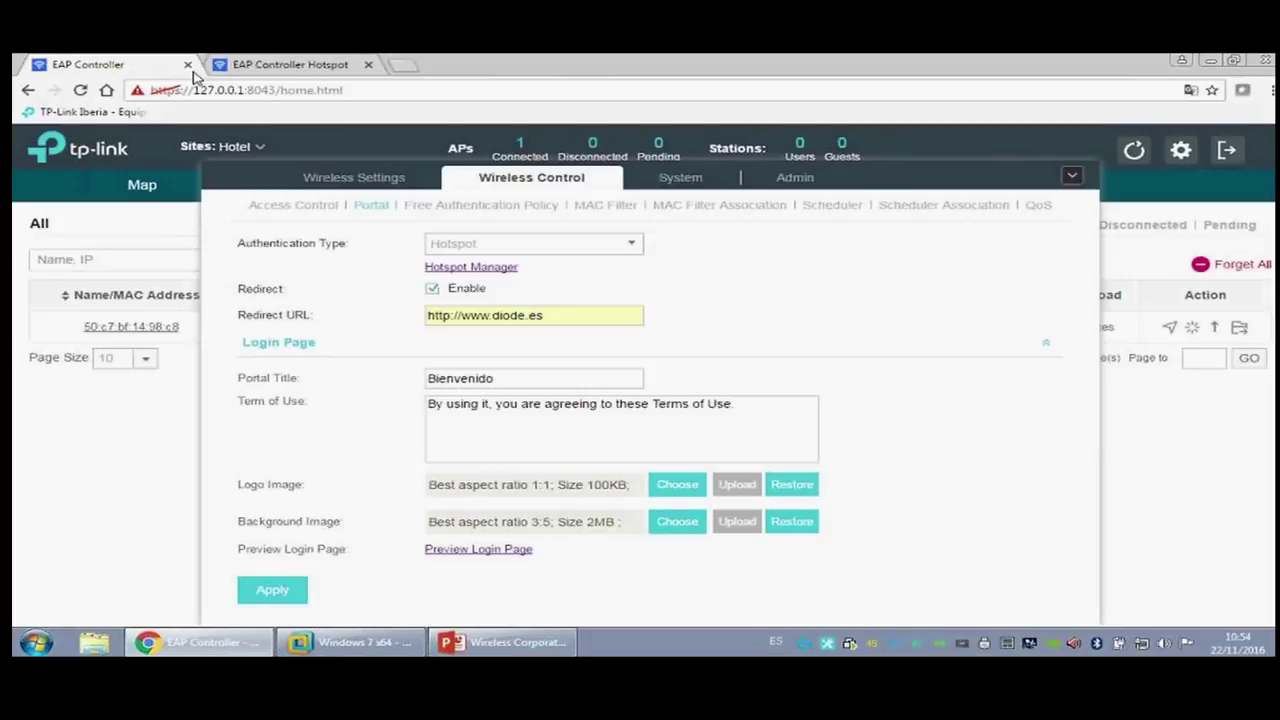
{"action": "left_click", "coordinate": [296, 597]}
{"action": "left_click", "coordinate": [352, 642]}
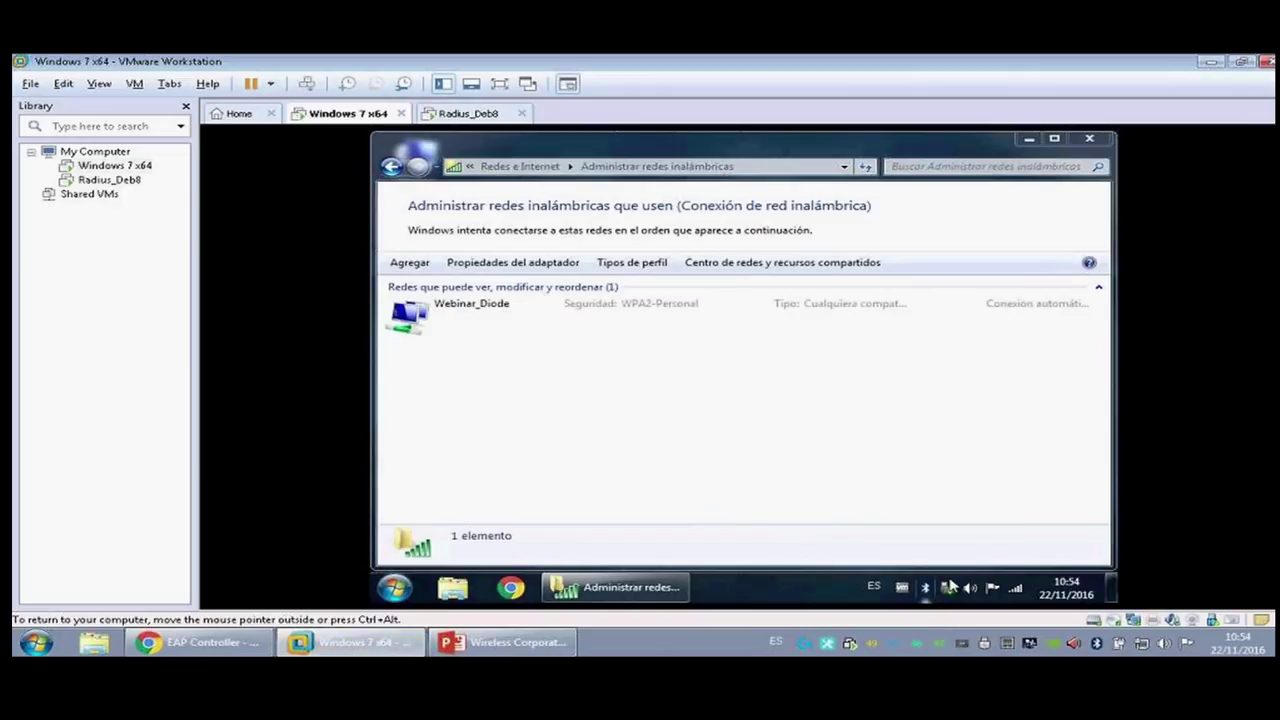
{"action": "left_click", "coordinate": [1015, 589]}
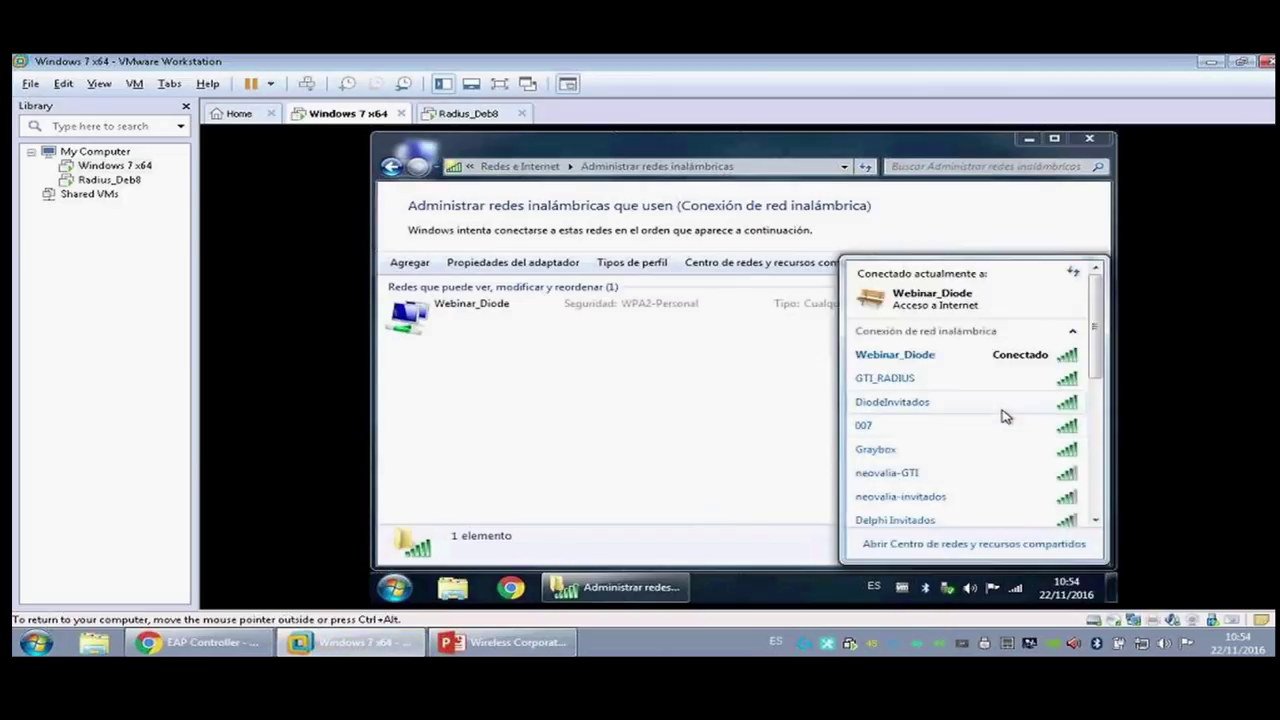
{"action": "scroll", "coordinate": [1038, 437], "scroll_direction": "down", "scroll_amount": 5}
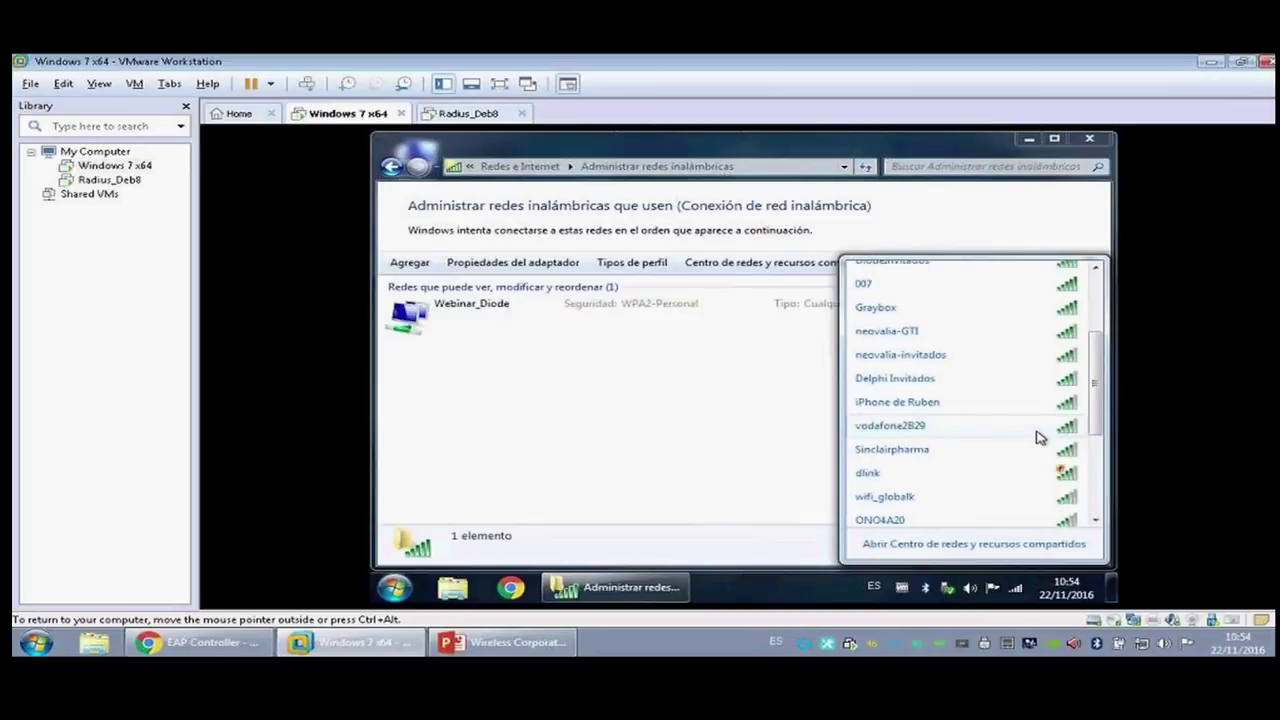
{"action": "scroll", "coordinate": [1038, 437], "scroll_direction": "down", "scroll_amount": 3}
{"action": "scroll", "coordinate": [1020, 434], "scroll_direction": "up", "scroll_amount": 5}
{"action": "scroll", "coordinate": [1020, 434], "scroll_direction": "up", "scroll_amount": 1}
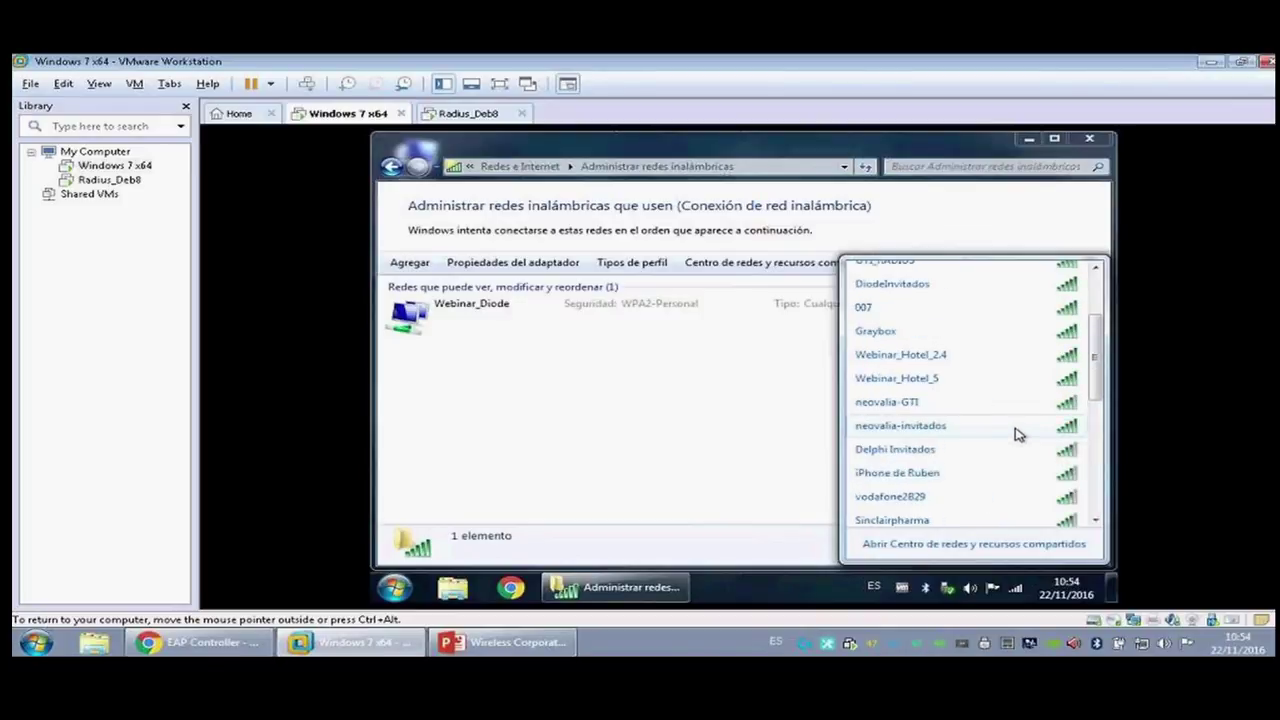
{"action": "left_click", "coordinate": [983, 376]}
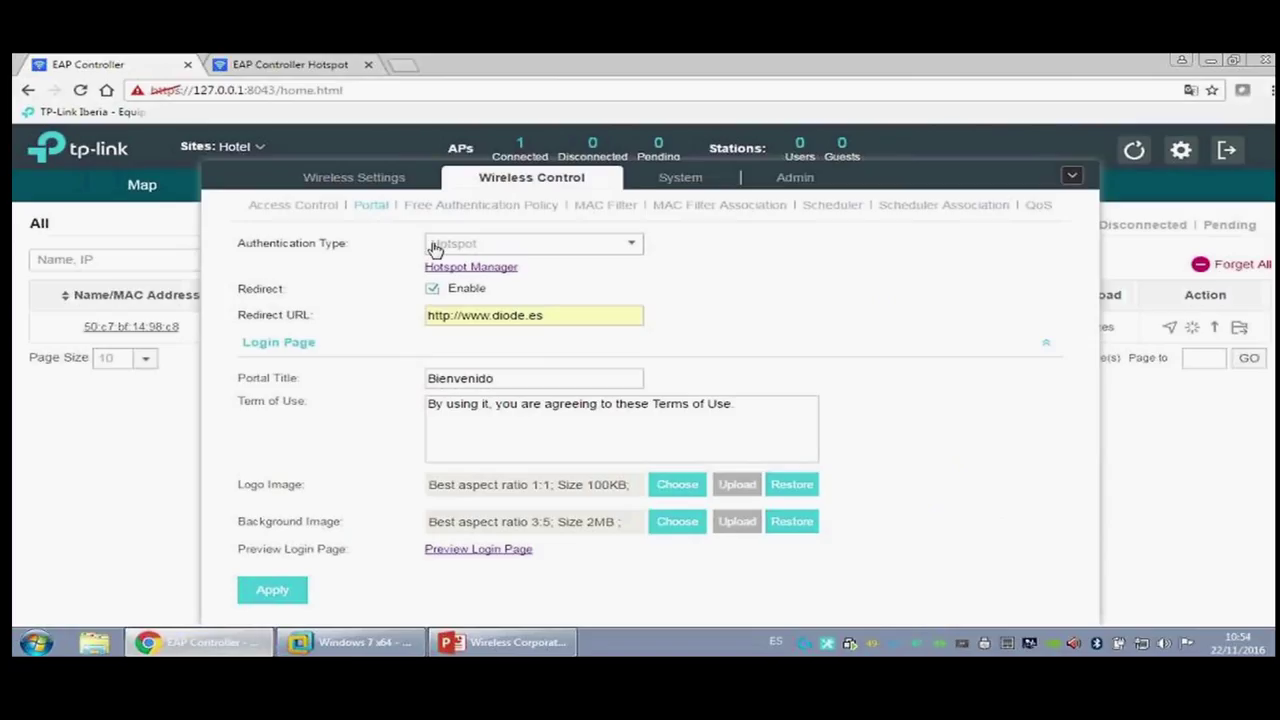
Step: Connect the guest to Webinar_Hotel_5 with the network security key, skip the location prompt, and launch Chrome
{"action": "left_click", "coordinate": [1071, 176]}
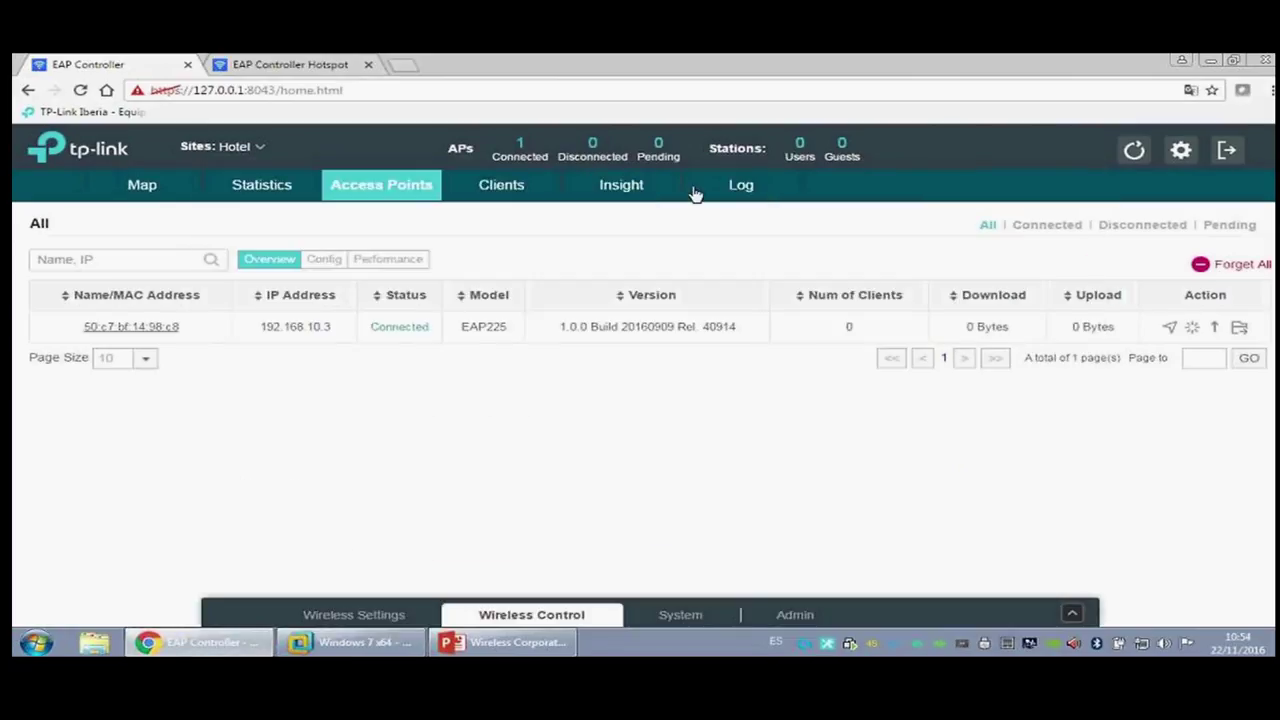
{"action": "left_click", "coordinate": [306, 189]}
{"action": "left_click", "coordinate": [366, 192]}
{"action": "left_click", "coordinate": [400, 642]}
{"action": "left_click", "coordinate": [1043, 399]}
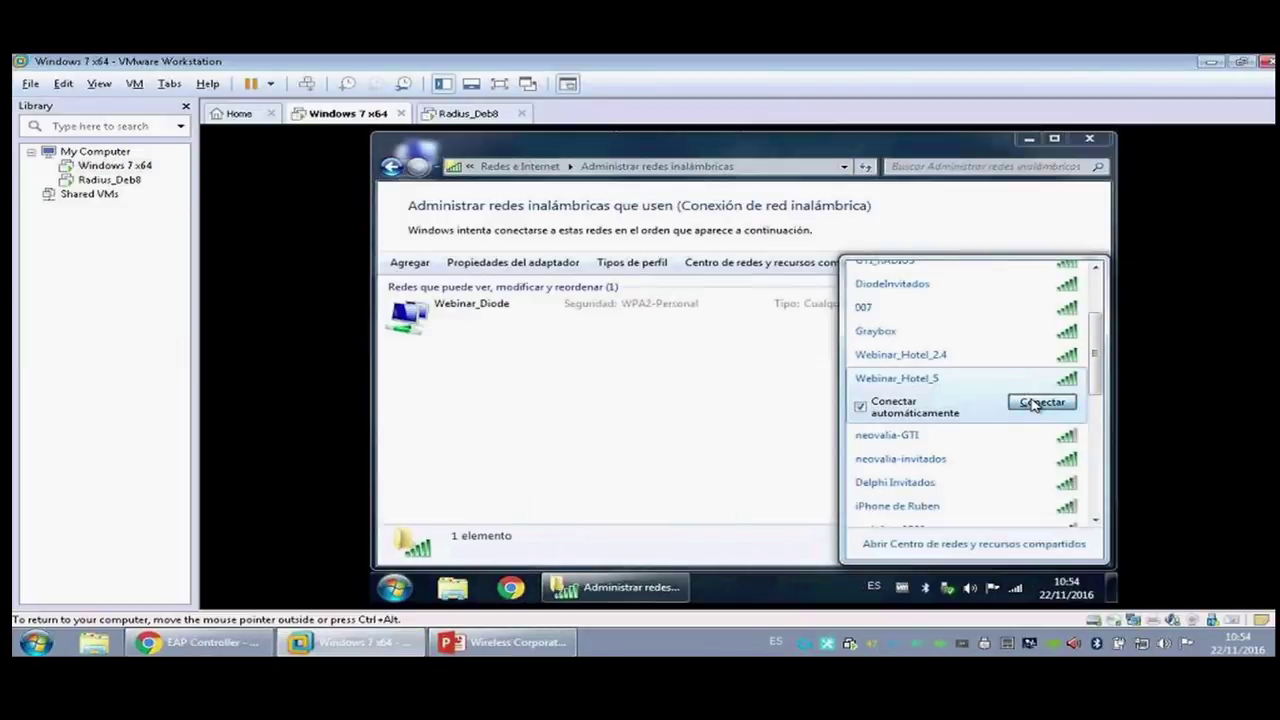
{"action": "type", "text": "diode1234"}
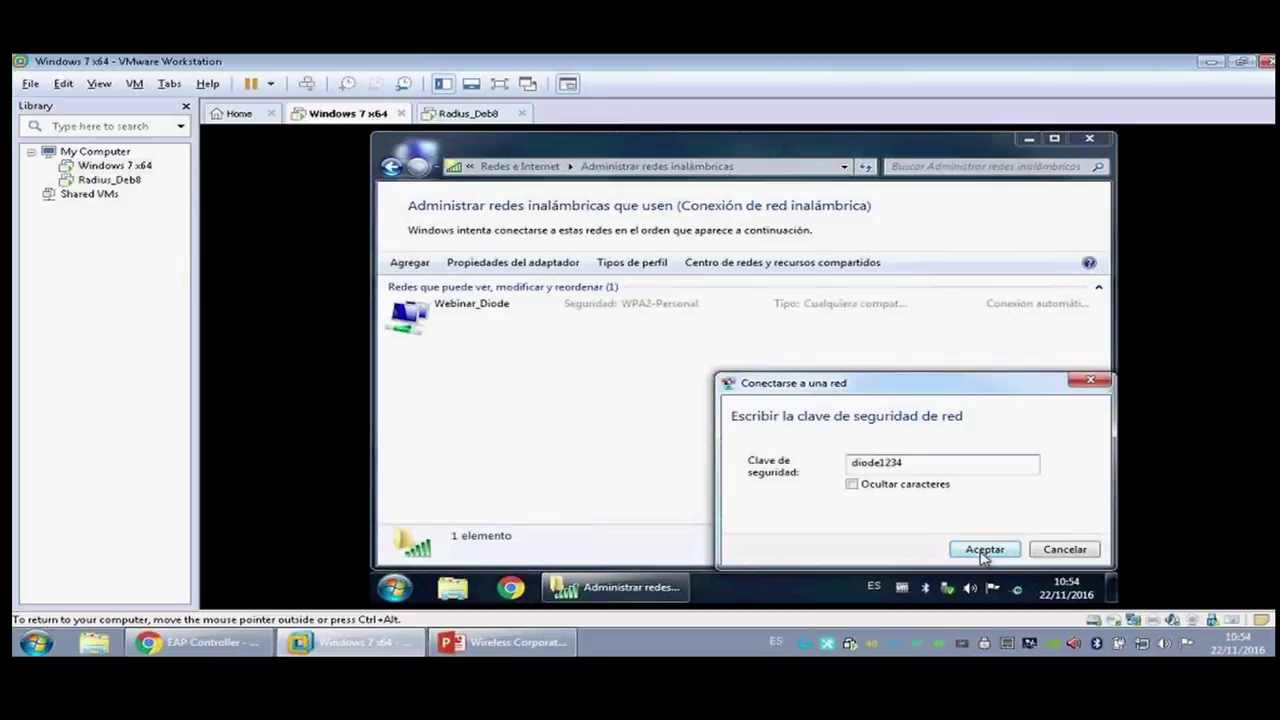
{"action": "left_click", "coordinate": [983, 551]}
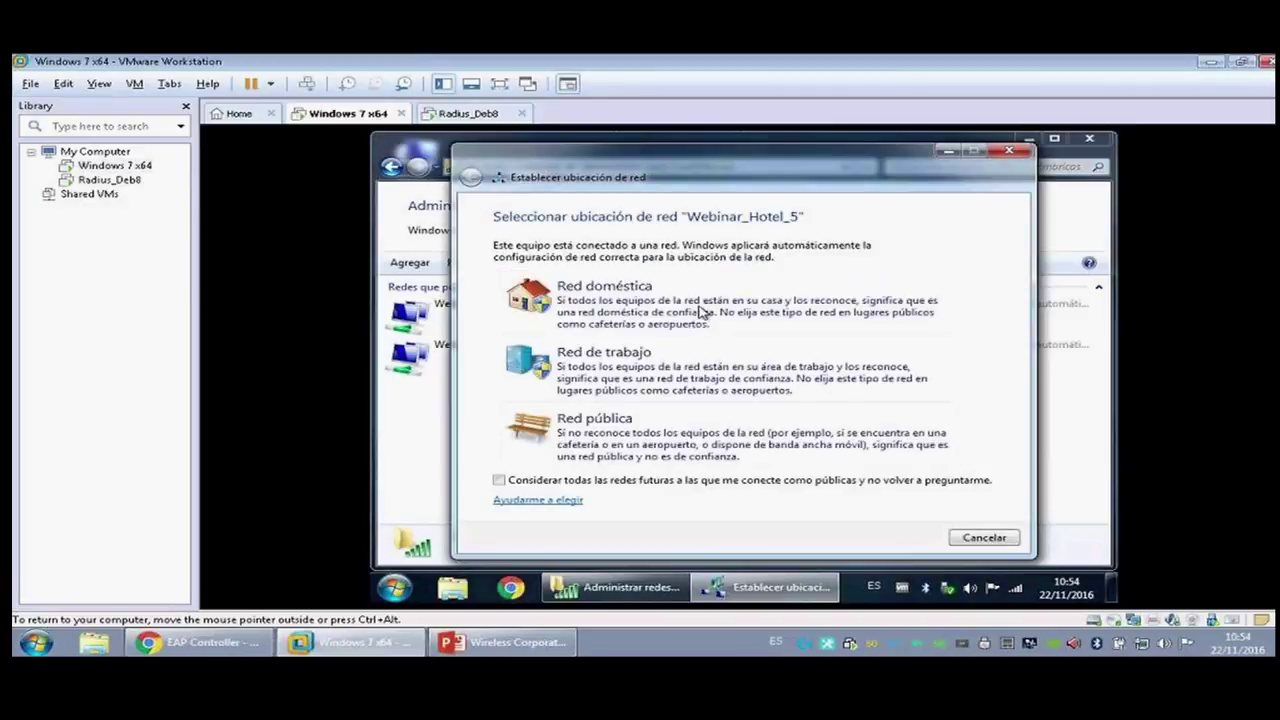
{"action": "left_click", "coordinate": [1009, 150]}
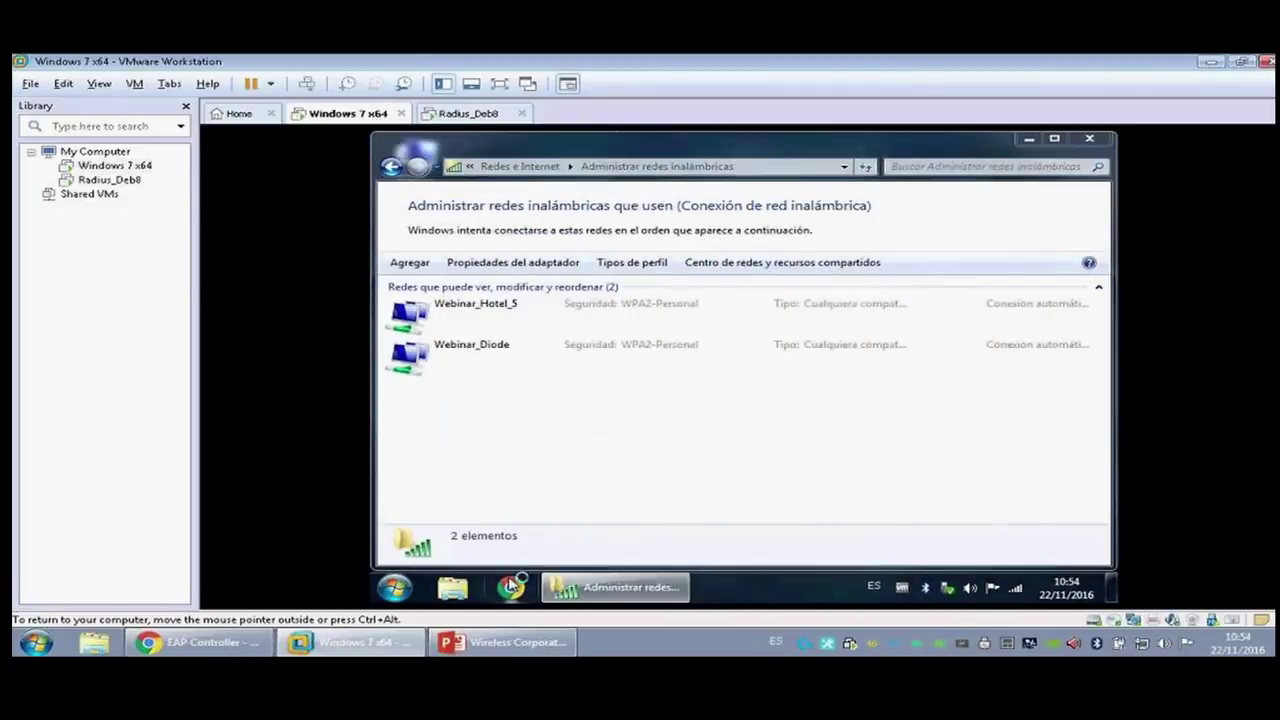
{"action": "left_click", "coordinate": [511, 587]}
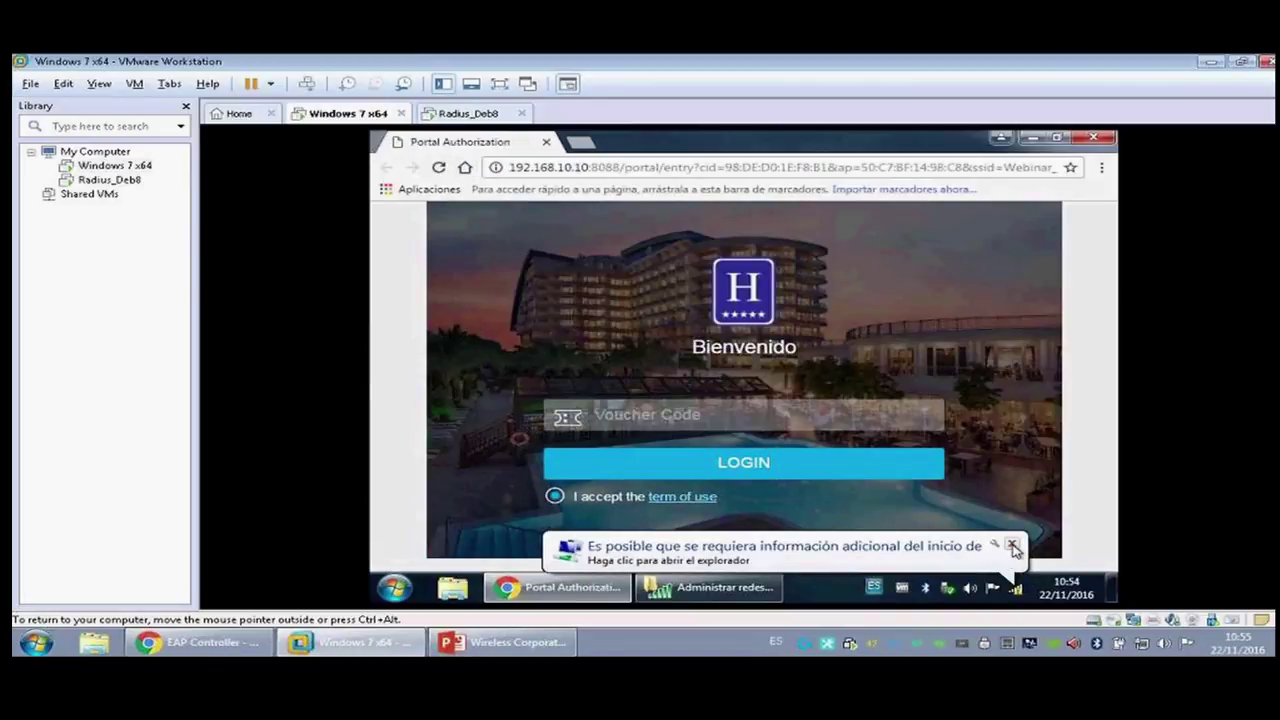
Step: Copy the first voucher code from the controller's Voucher list
{"action": "left_click", "coordinate": [1013, 546]}
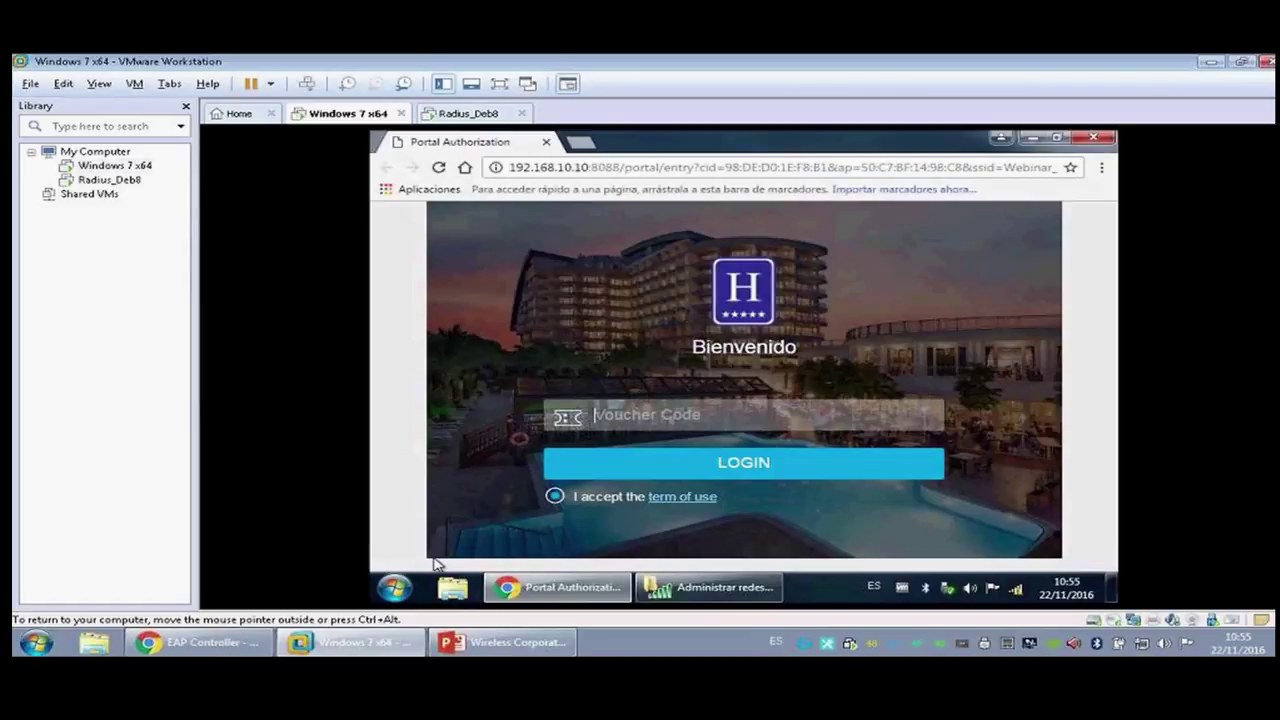
{"action": "left_click", "coordinate": [236, 650]}
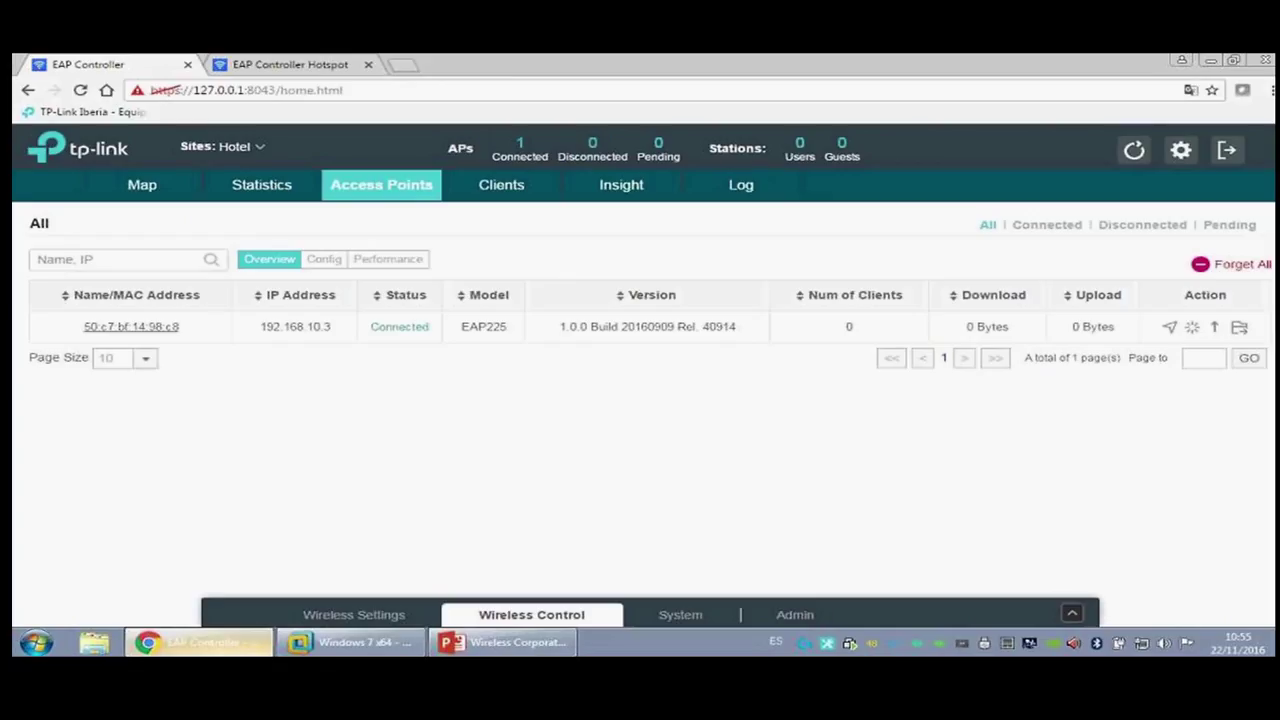
{"action": "left_click", "coordinate": [325, 63]}
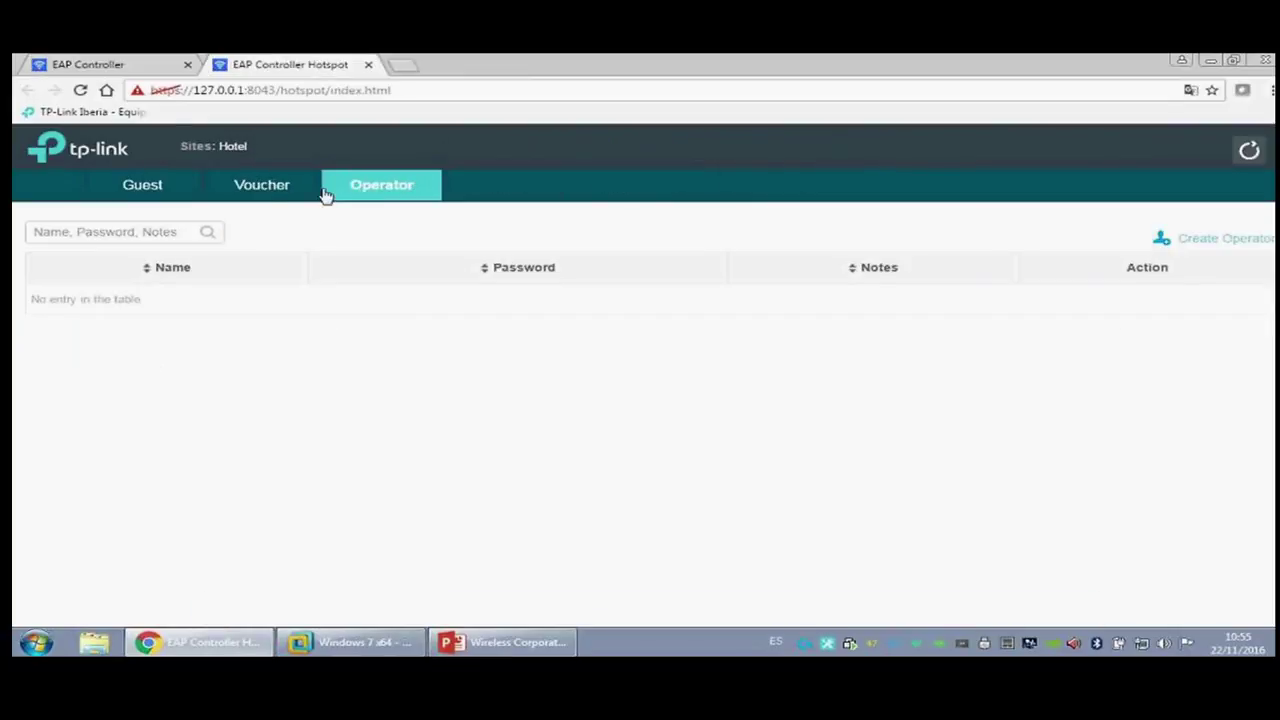
{"action": "left_click", "coordinate": [263, 186]}
{"action": "left_click_drag", "start_coordinate": [166, 298], "coordinate": [87, 300]}
{"action": "key", "text": "ctrl+c"}
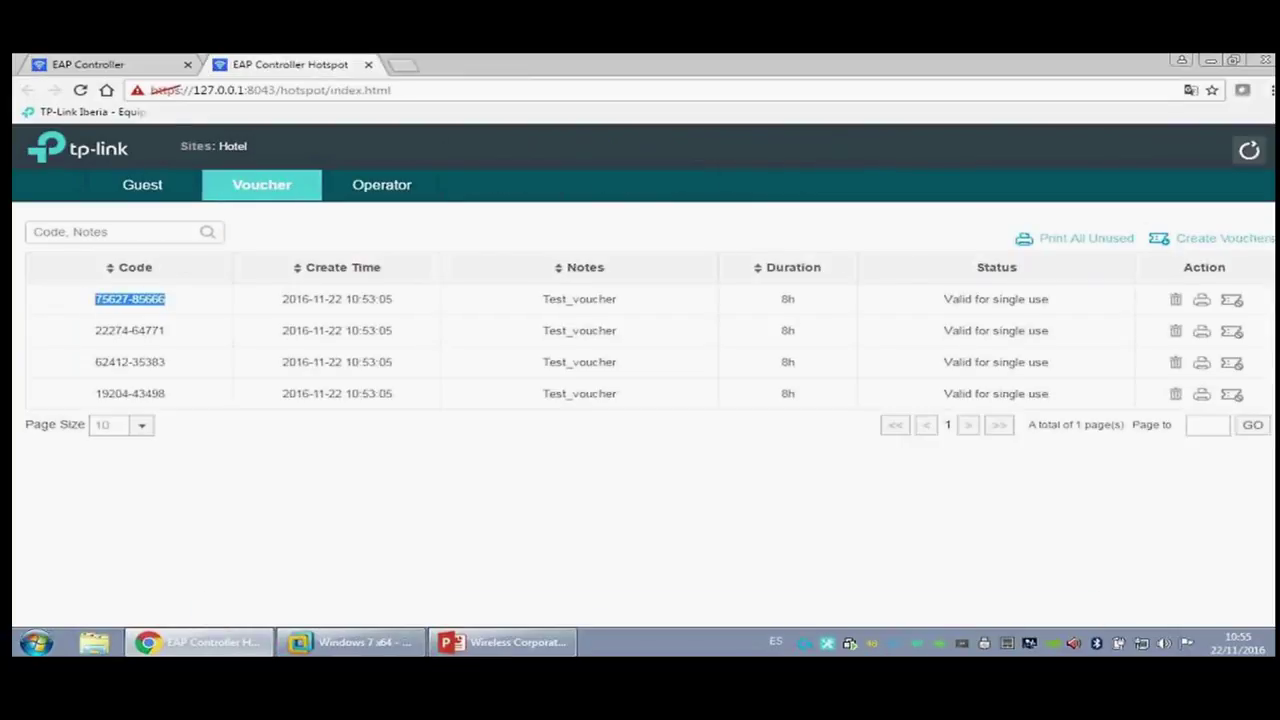
Step: Log the guest into the hotel portal with the voucher, load Google, then close Chrome and the hotspot page
{"action": "left_click", "coordinate": [380, 647]}
{"action": "key", "text": "ctrl+v"}
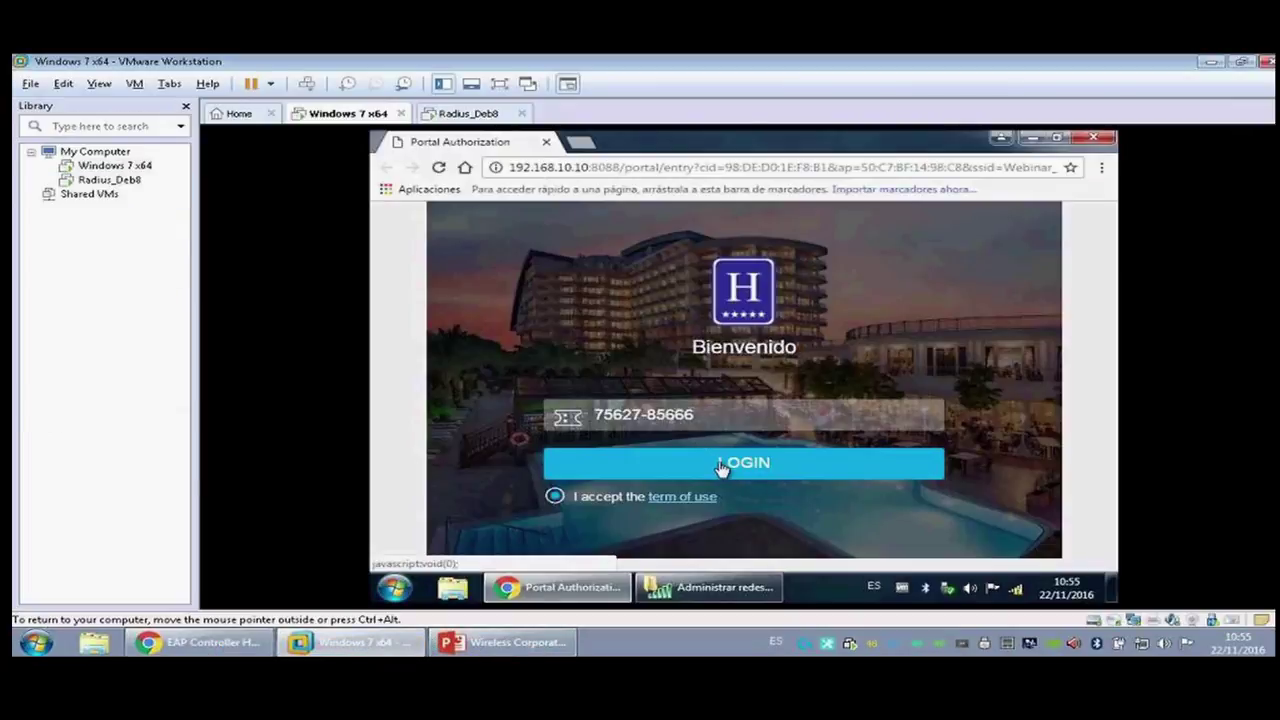
{"action": "left_click", "coordinate": [722, 465]}
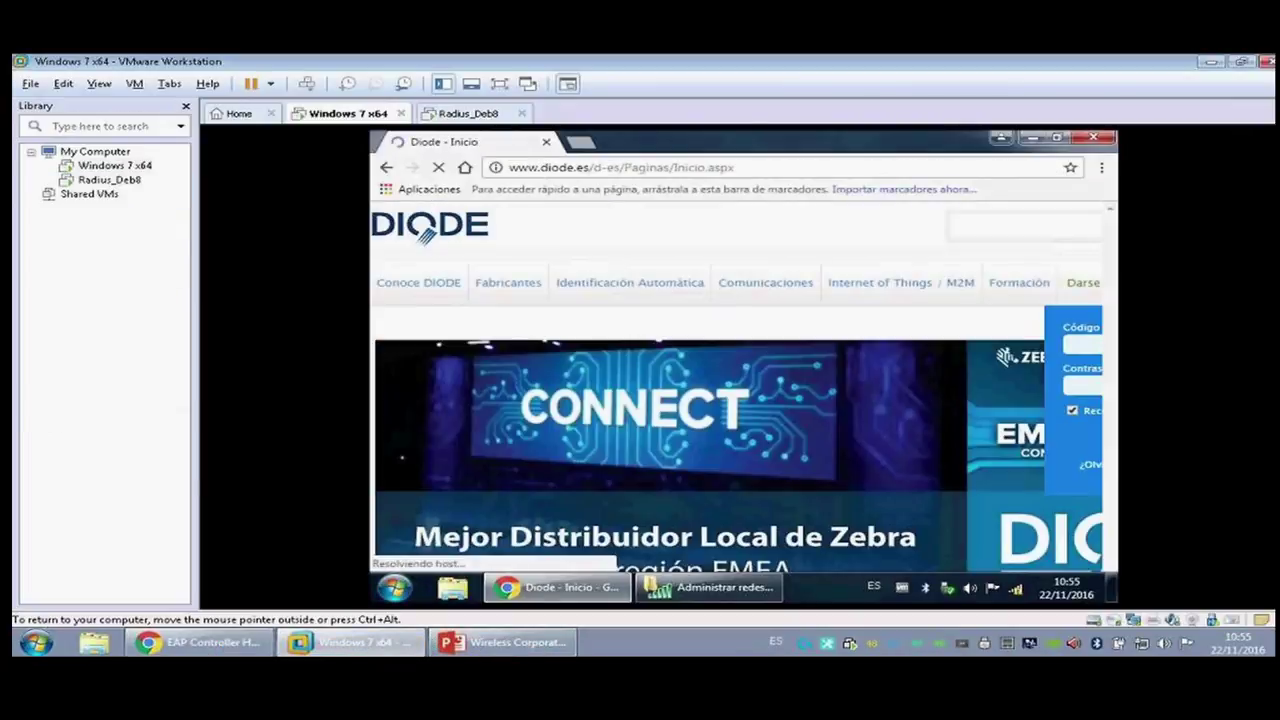
{"action": "left_click", "coordinate": [465, 167]}
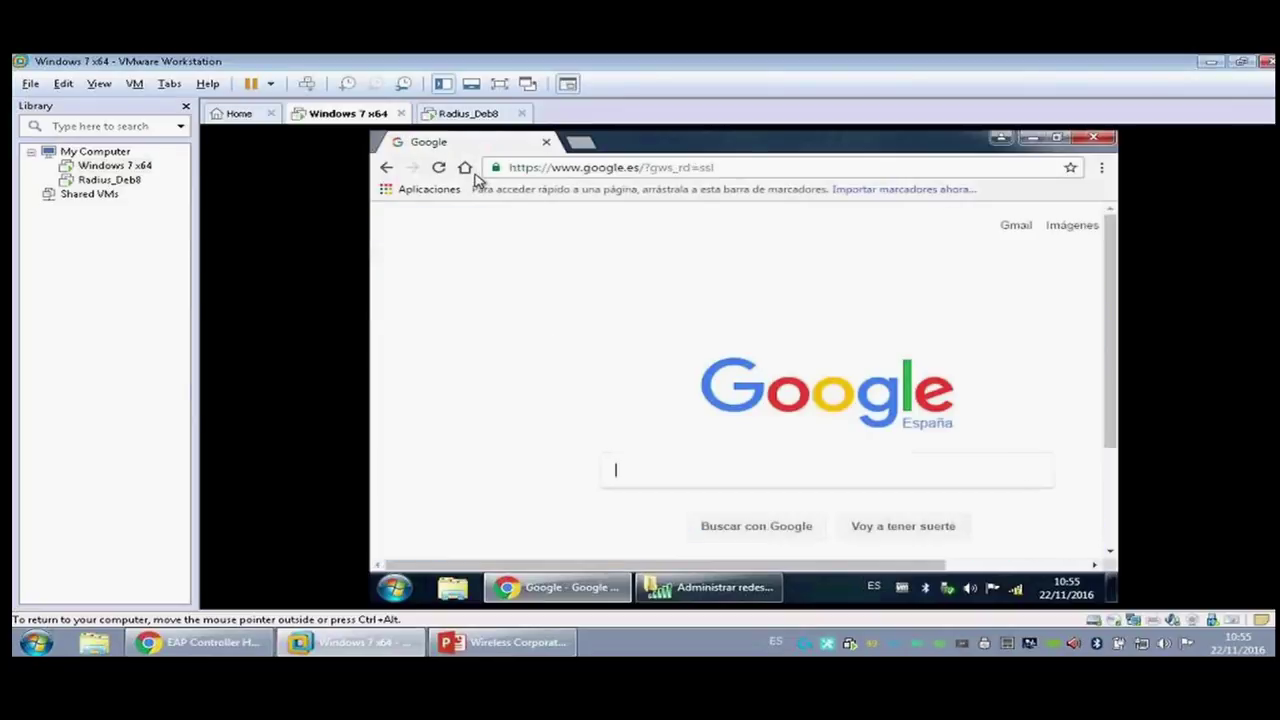
{"action": "left_click", "coordinate": [545, 142]}
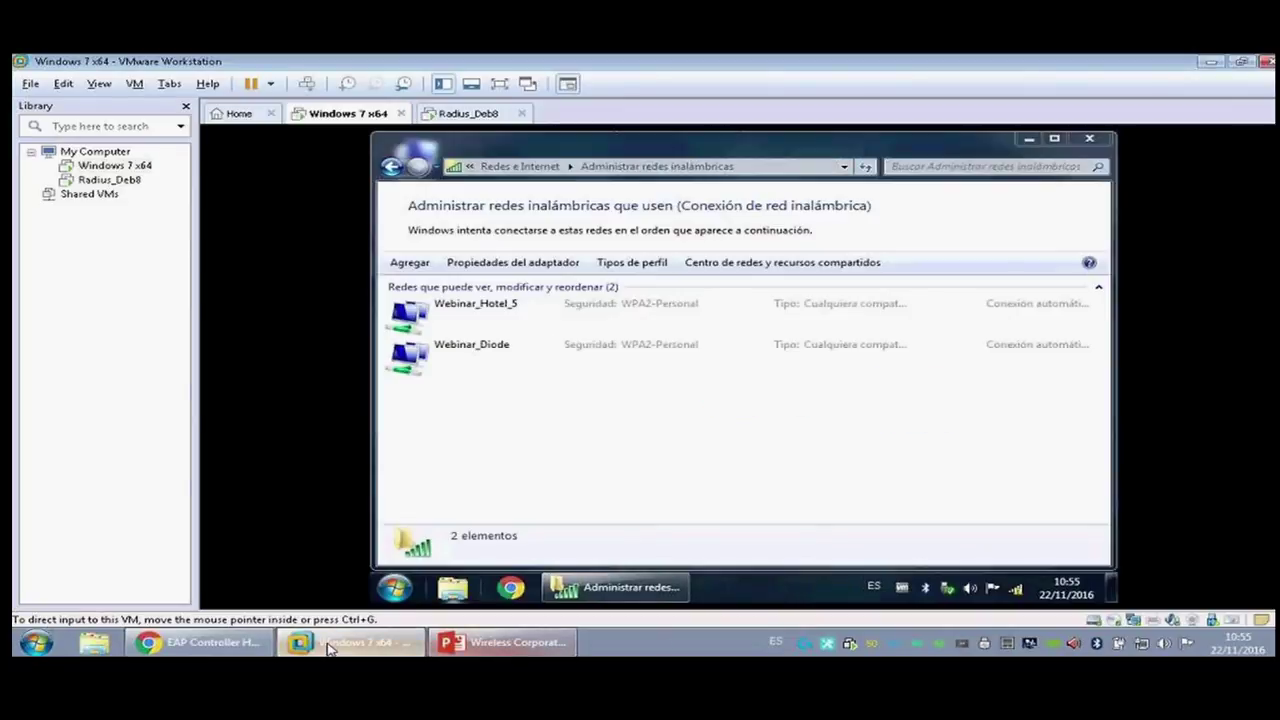
{"action": "left_click", "coordinate": [345, 644]}
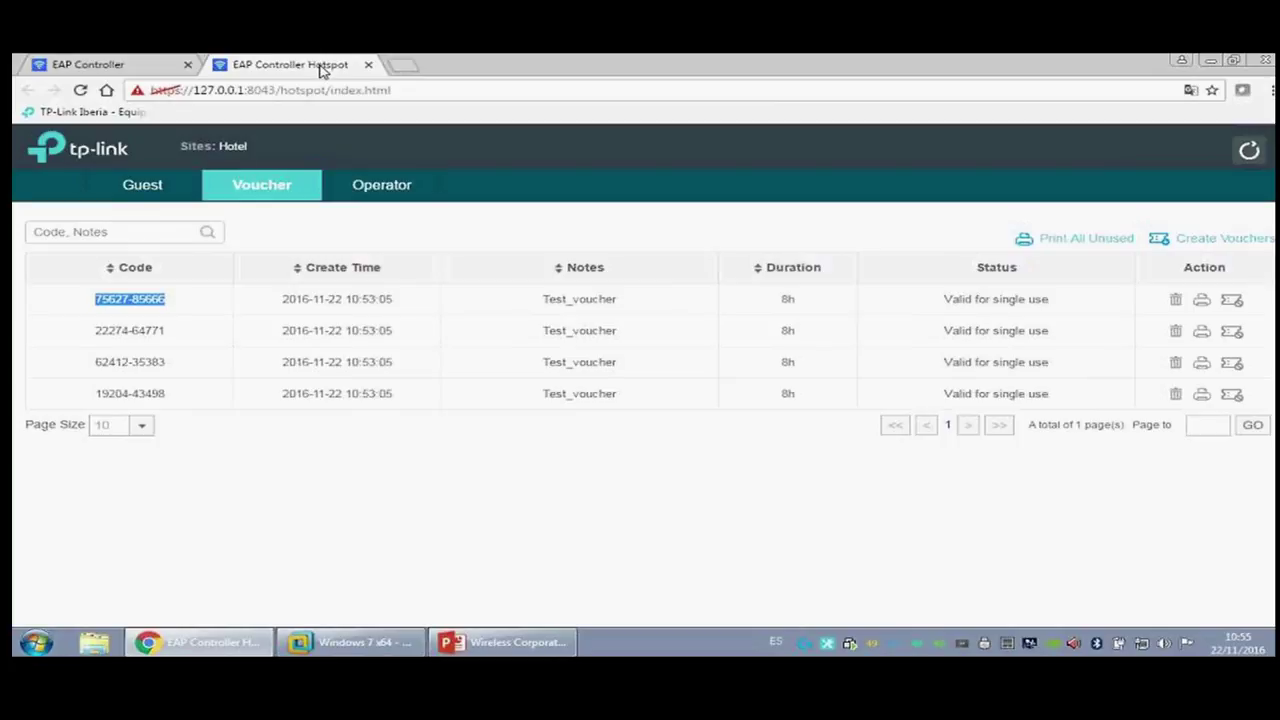
{"action": "middle_click", "coordinate": [320, 68]}
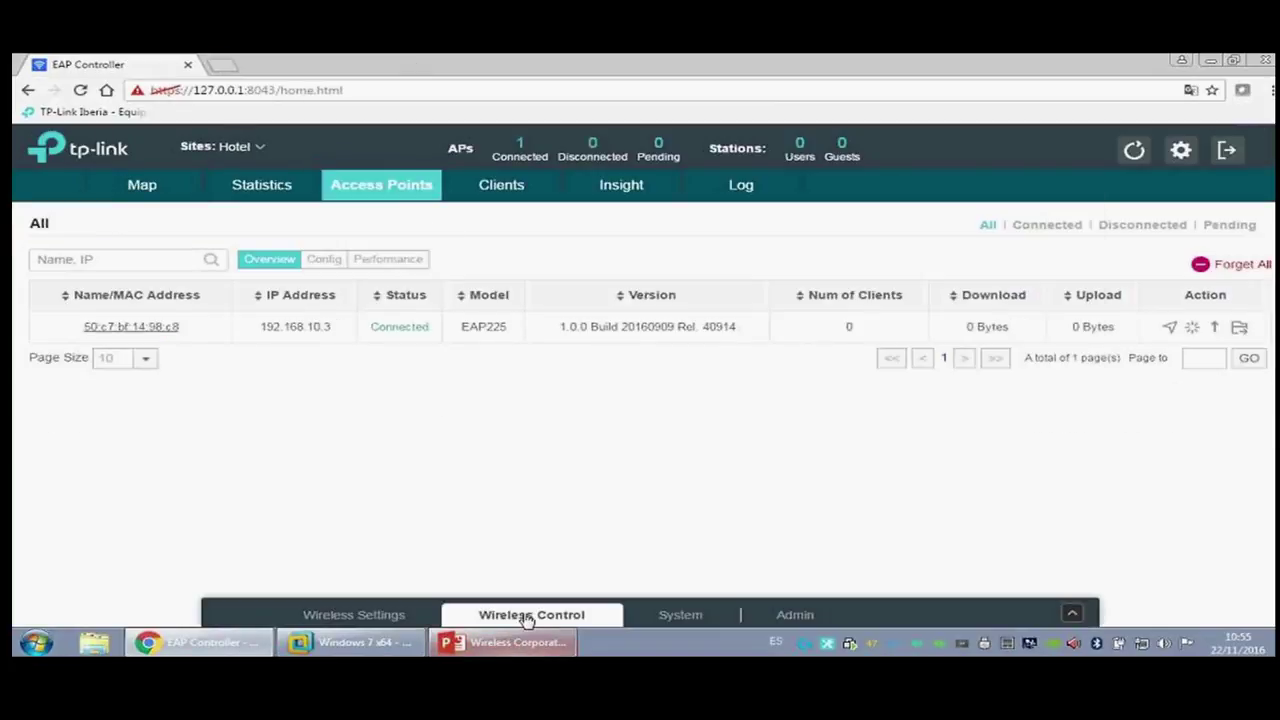
Step: Switch to the TP-Link site and review its portal authentication types and access control rules
{"action": "left_click", "coordinate": [526, 613]}
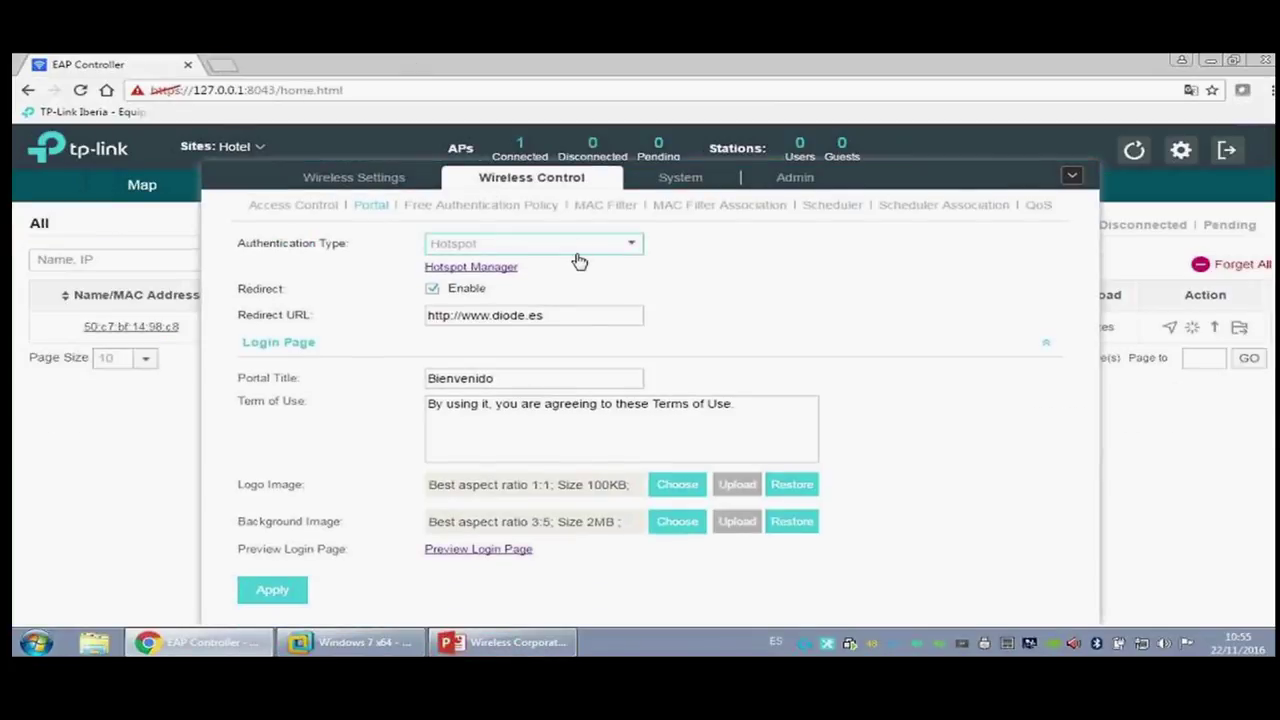
{"action": "left_click", "coordinate": [240, 146]}
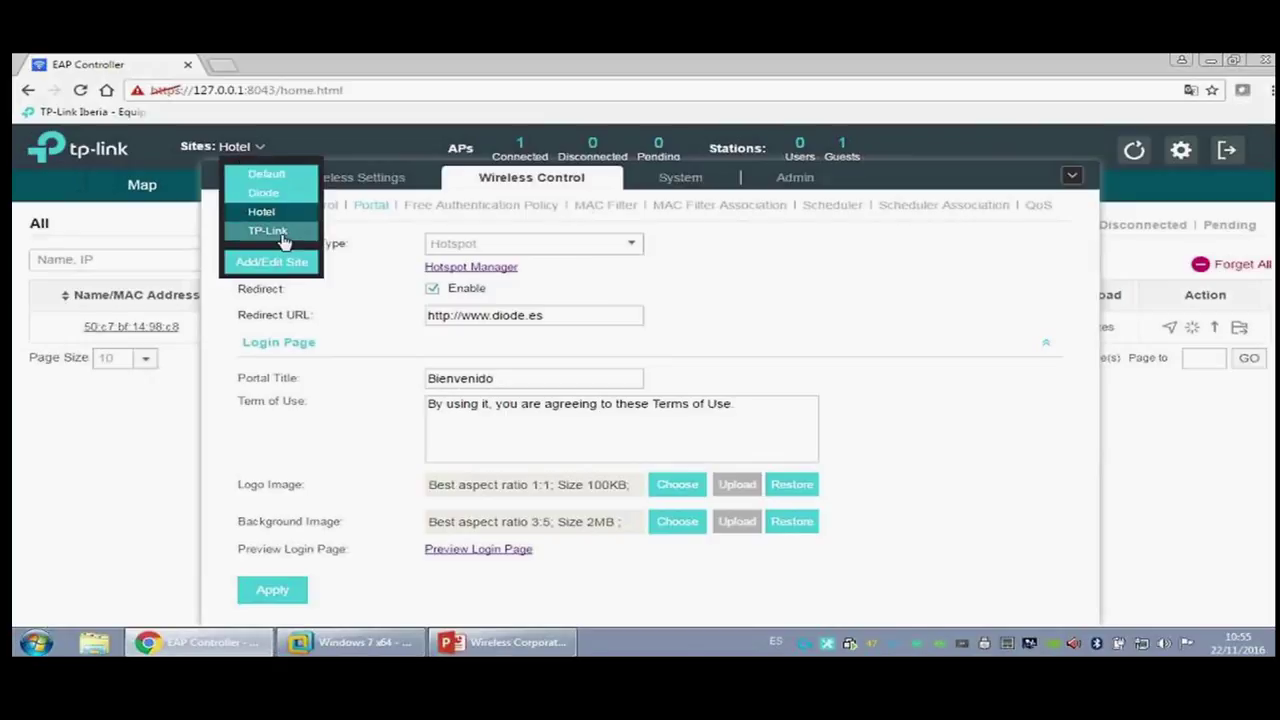
{"action": "left_click", "coordinate": [284, 232]}
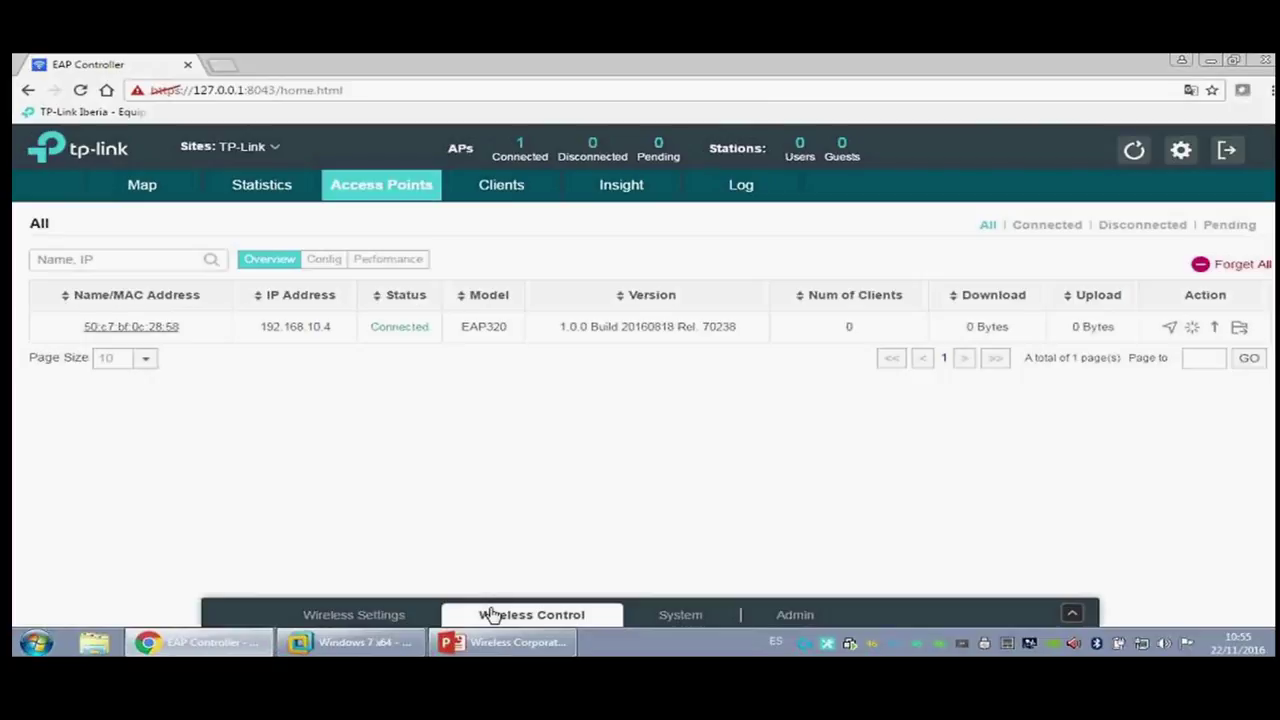
{"action": "left_click", "coordinate": [531, 605]}
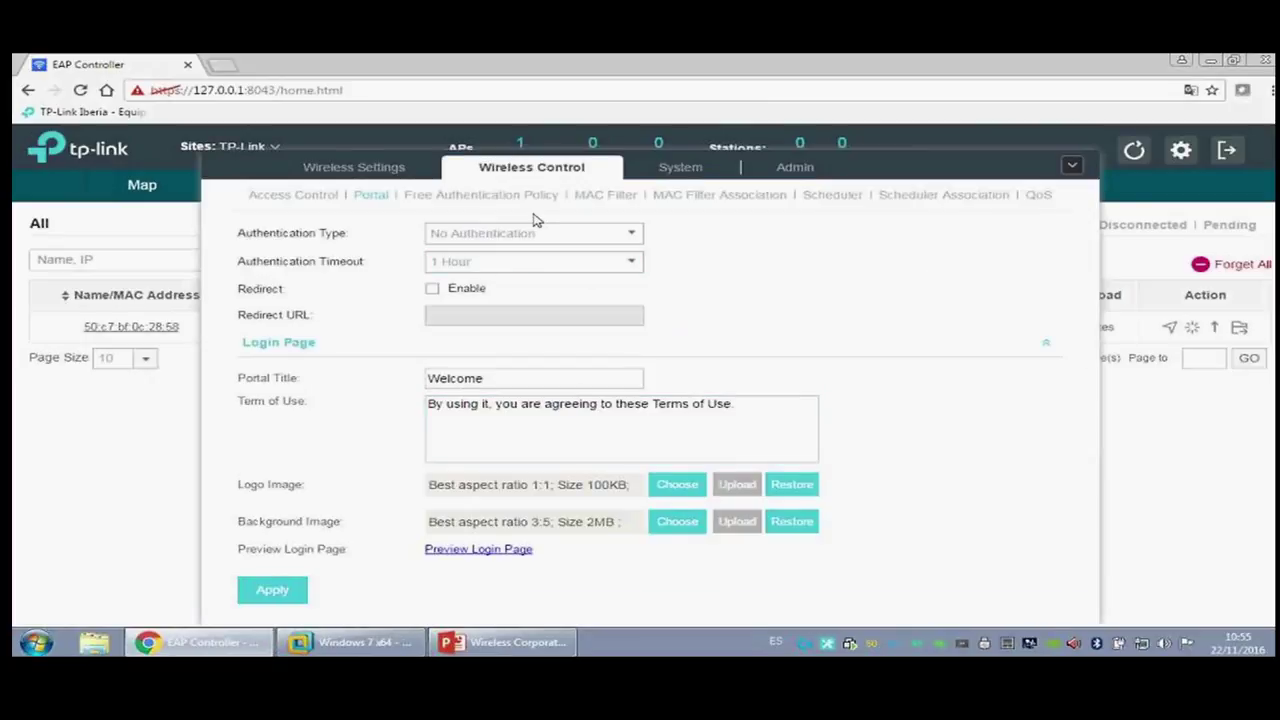
{"action": "left_click", "coordinate": [558, 236]}
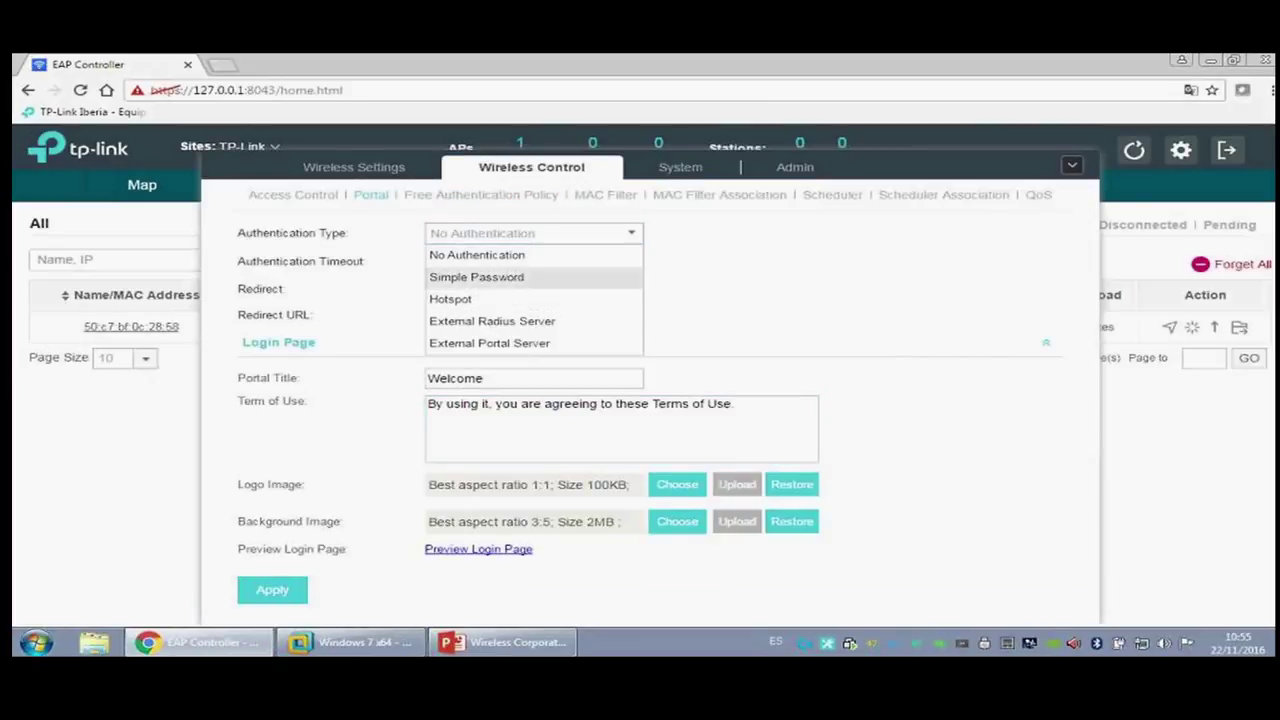
{"action": "left_click", "coordinate": [517, 251]}
{"action": "left_click", "coordinate": [290, 197]}
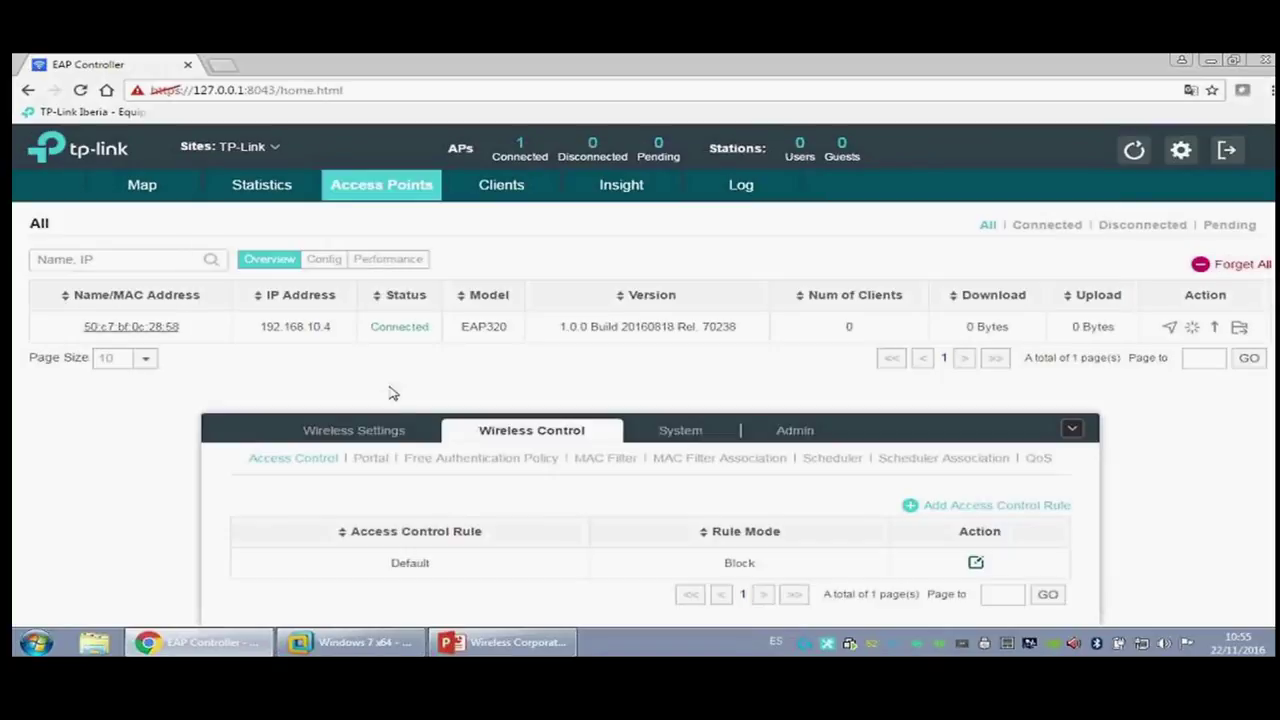
{"action": "left_click", "coordinate": [370, 430]}
Step: Add a new 2.4GHz SSID named Webinar_TP-Link
{"action": "left_click", "coordinate": [1051, 541]}
{"action": "left_click", "coordinate": [480, 243]}
{"action": "type", "text": "W"}
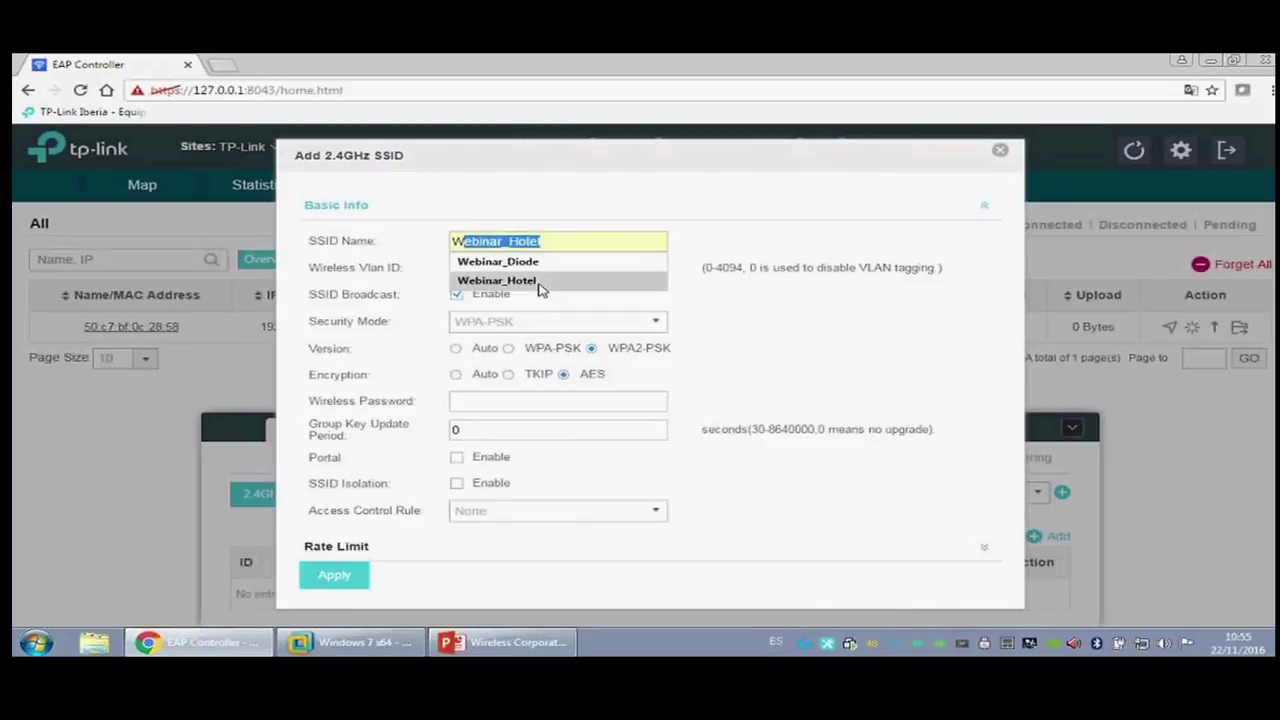
{"action": "left_click", "coordinate": [547, 261]}
{"action": "left_click_drag", "start_coordinate": [546, 241], "coordinate": [512, 241]}
{"action": "type", "text": "T"}
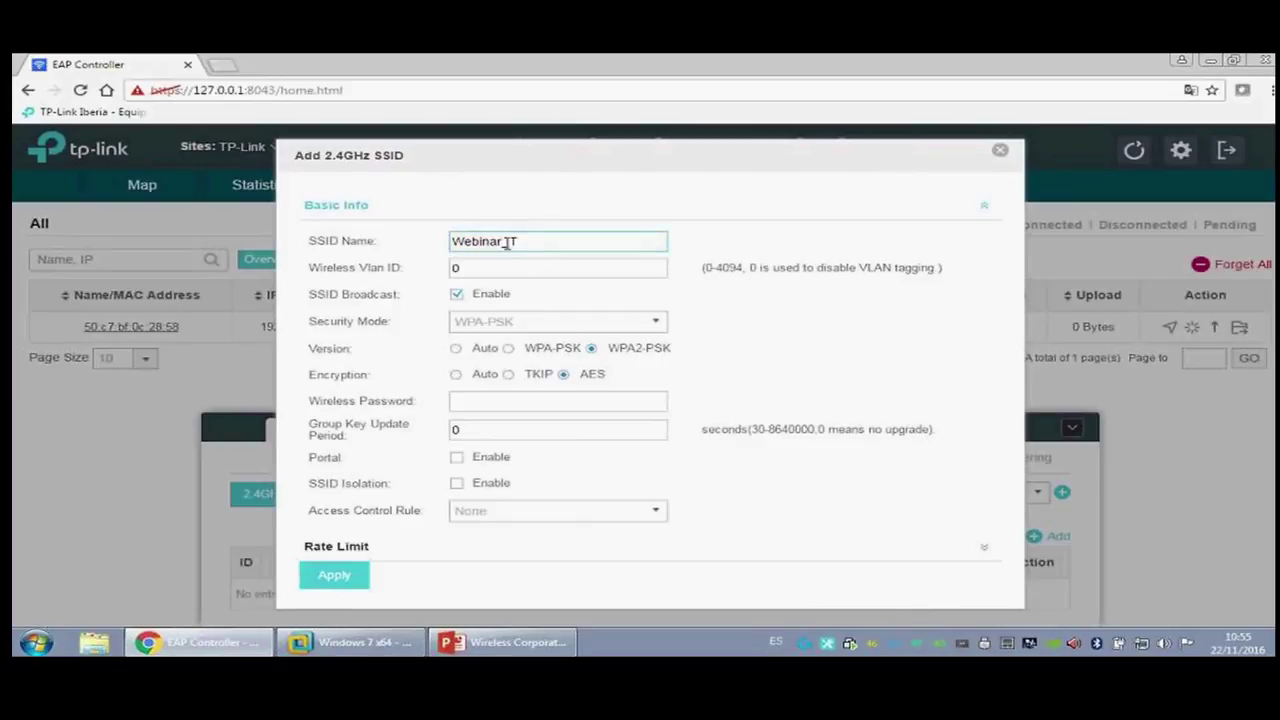
{"action": "type", "text": "P-Link"}
{"action": "key", "text": "Tab"}
Step: Give Webinar_TP-Link its wireless password, enable the portal, and apply
{"action": "left_click", "coordinate": [502, 400]}
{"action": "type", "text": "didoe123"}
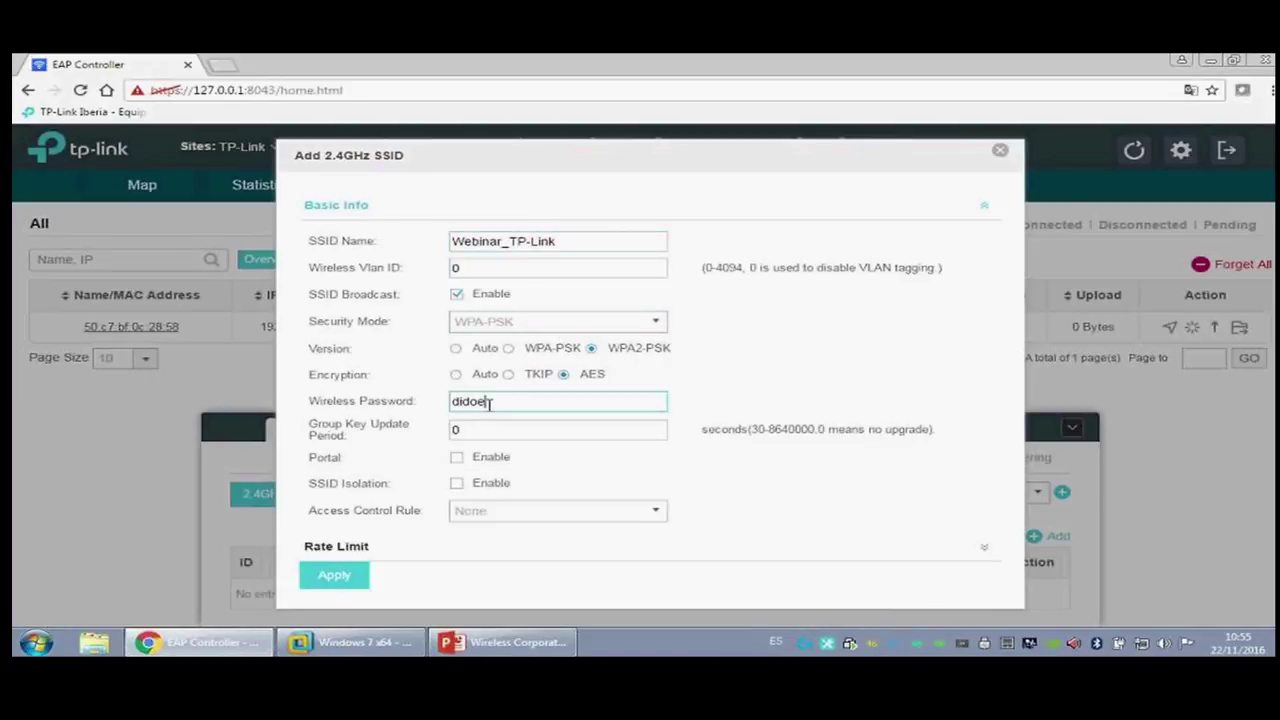
{"action": "key", "text": "BackSpace"}
{"action": "key", "text": "BackSpace"}
{"action": "key", "text": "BackSpace"}
{"action": "key", "text": "BackSpace"}
{"action": "key", "text": "BackSpace"}
{"action": "key", "text": "BackSpace"}
{"action": "key", "text": "BackSpace"}
{"action": "key", "text": "BackSpace"}
{"action": "type", "text": "diode1234"}
{"action": "left_click", "coordinate": [456, 457]}
{"action": "left_click", "coordinate": [352, 575]}
{"action": "left_click", "coordinate": [331, 462]}
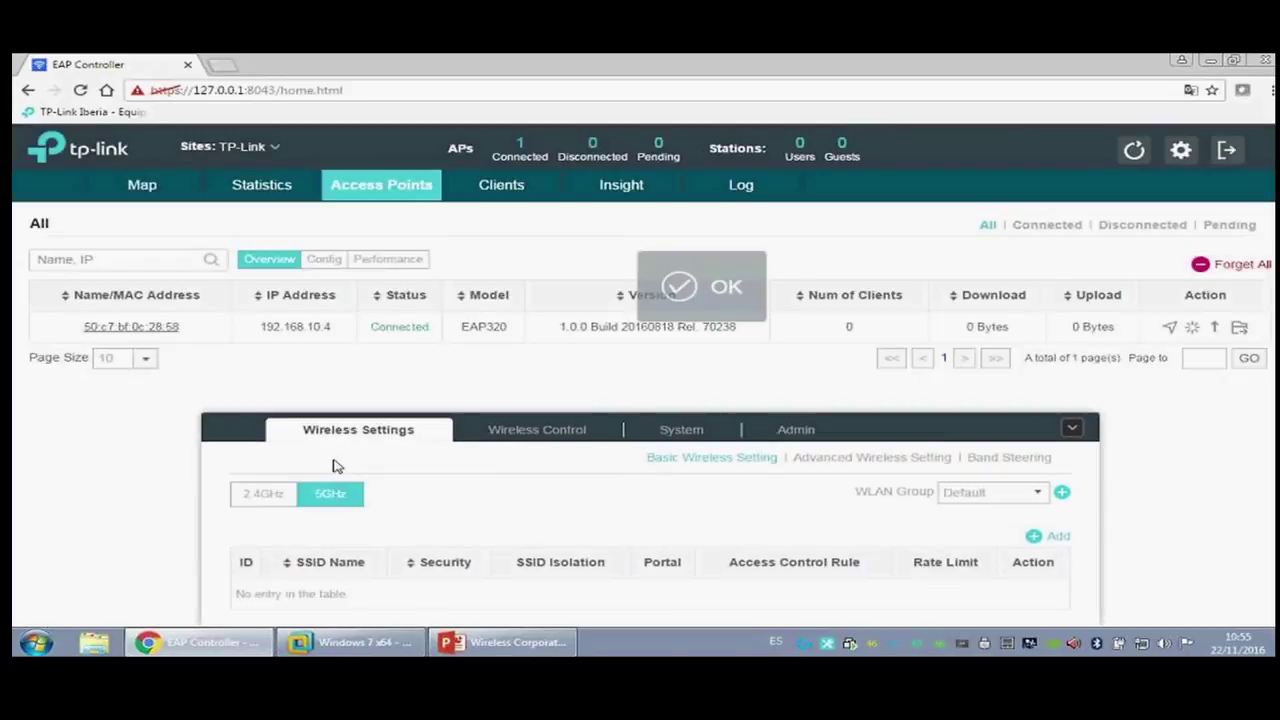
Step: Add a new 5GHz SSID named Webinar_TP-Link_5
{"action": "left_click", "coordinate": [1053, 540]}
{"action": "left_click", "coordinate": [554, 242]}
{"action": "type", "text": "W"}
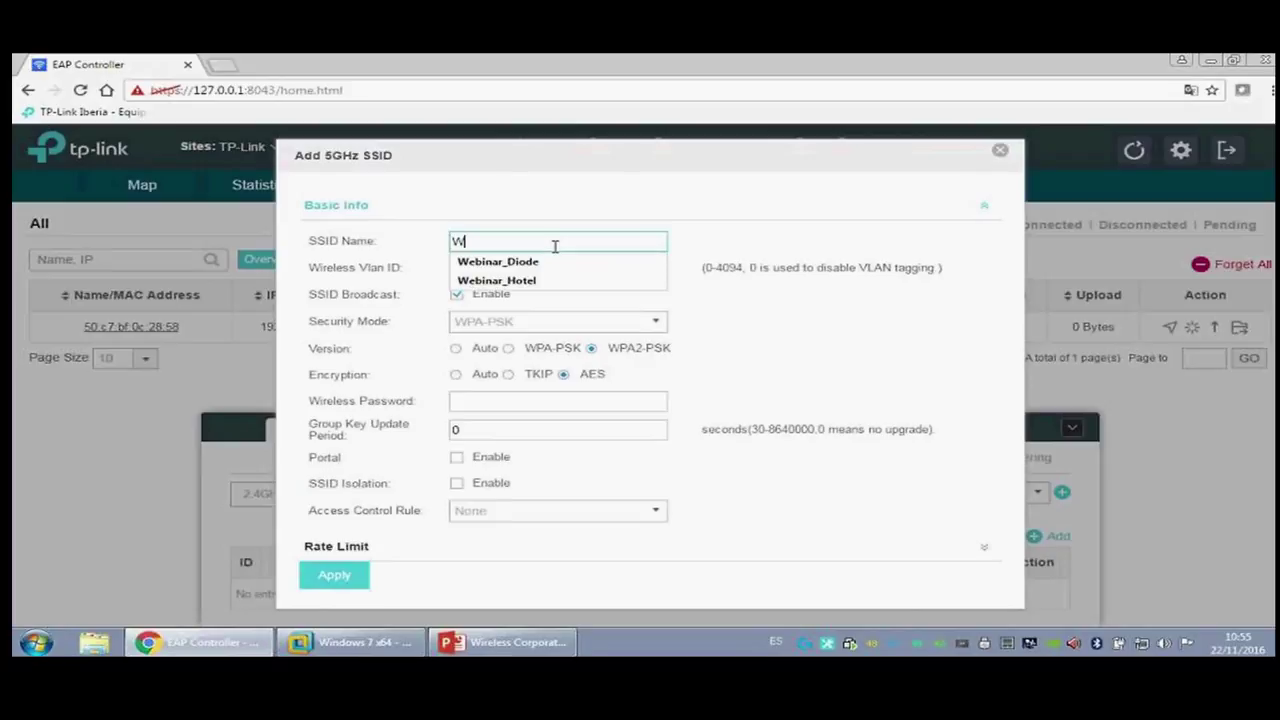
{"action": "type", "text": "e"}
{"action": "left_click", "coordinate": [550, 262]}
{"action": "left_click_drag", "start_coordinate": [509, 241], "coordinate": [615, 244]}
{"action": "type", "text": "TP-Link_5"}
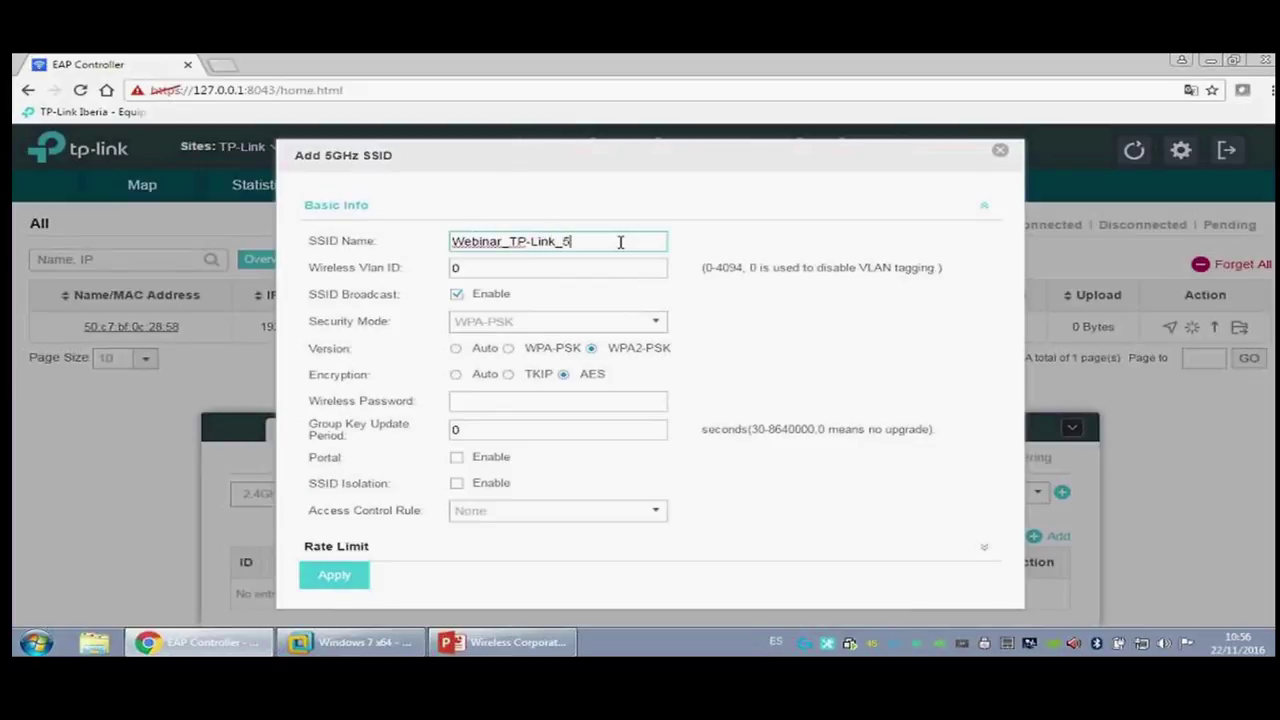
Step: Enable the portal on Webinar_TP-Link_5, add the missing wireless password, and apply
{"action": "left_click", "coordinate": [456, 457]}
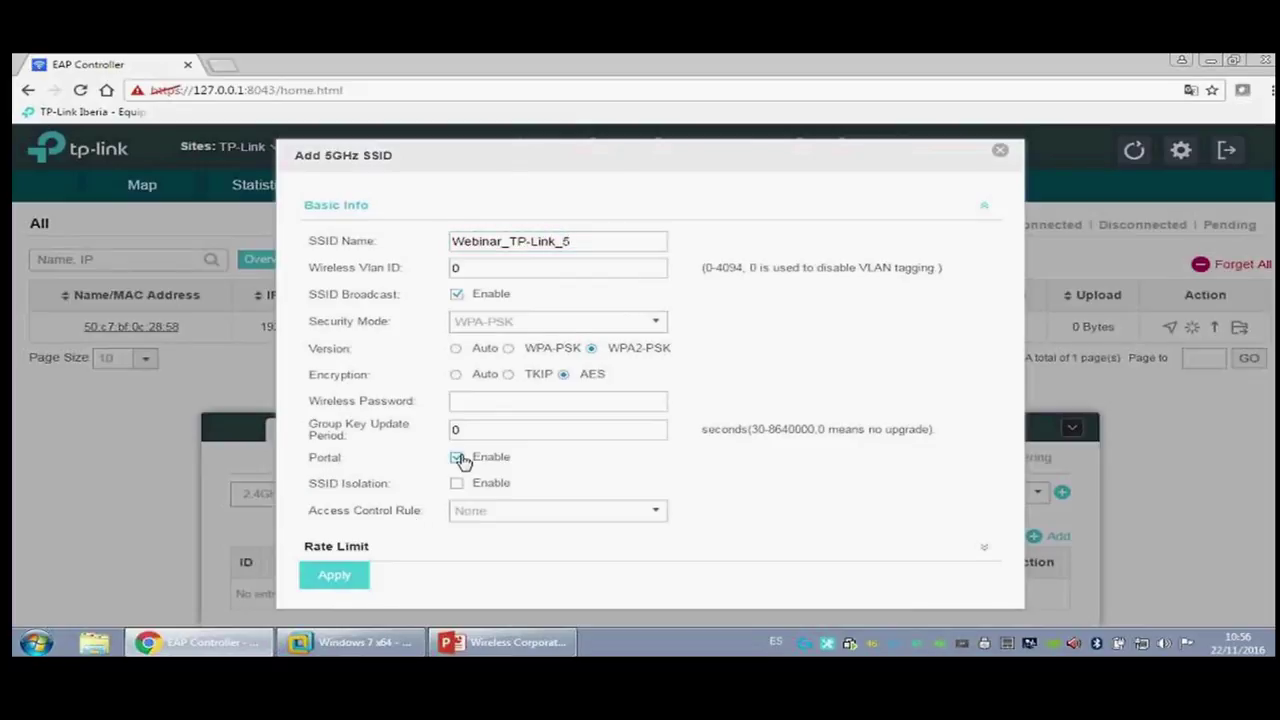
{"action": "left_click", "coordinate": [353, 578]}
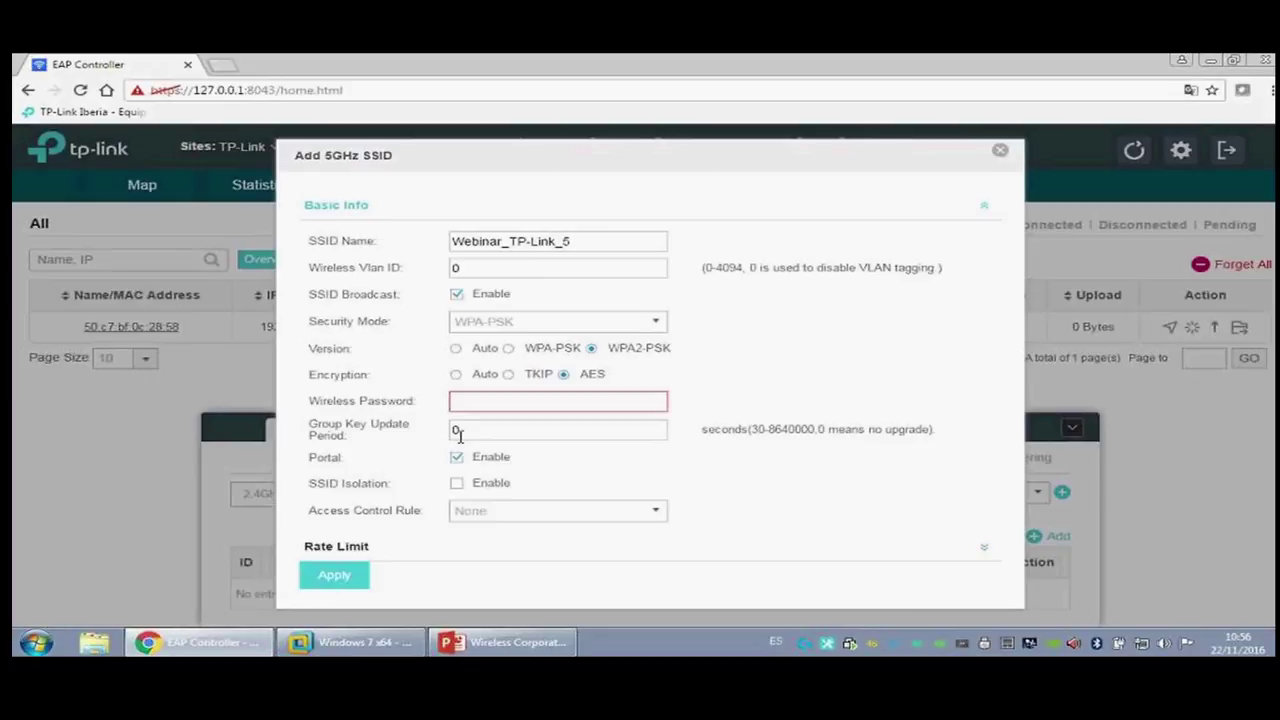
{"action": "left_click", "coordinate": [519, 408]}
{"action": "type", "text": "diode1234"}
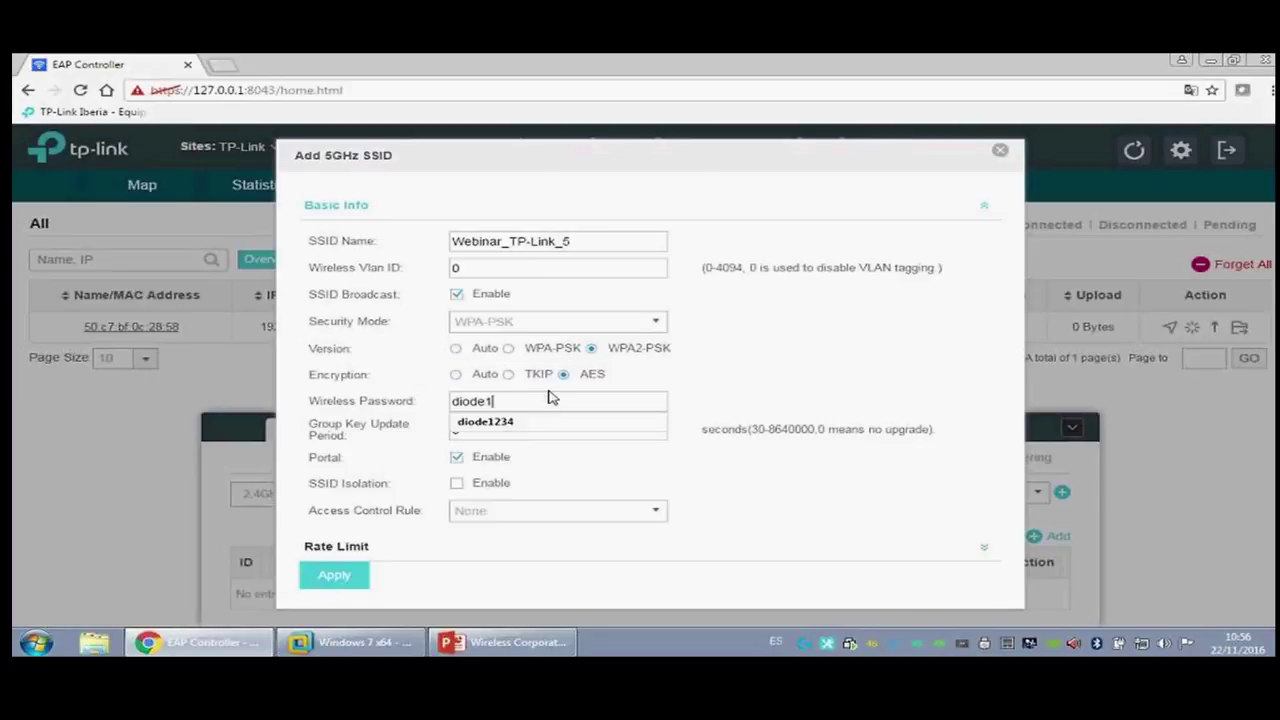
{"action": "left_click", "coordinate": [350, 575]}
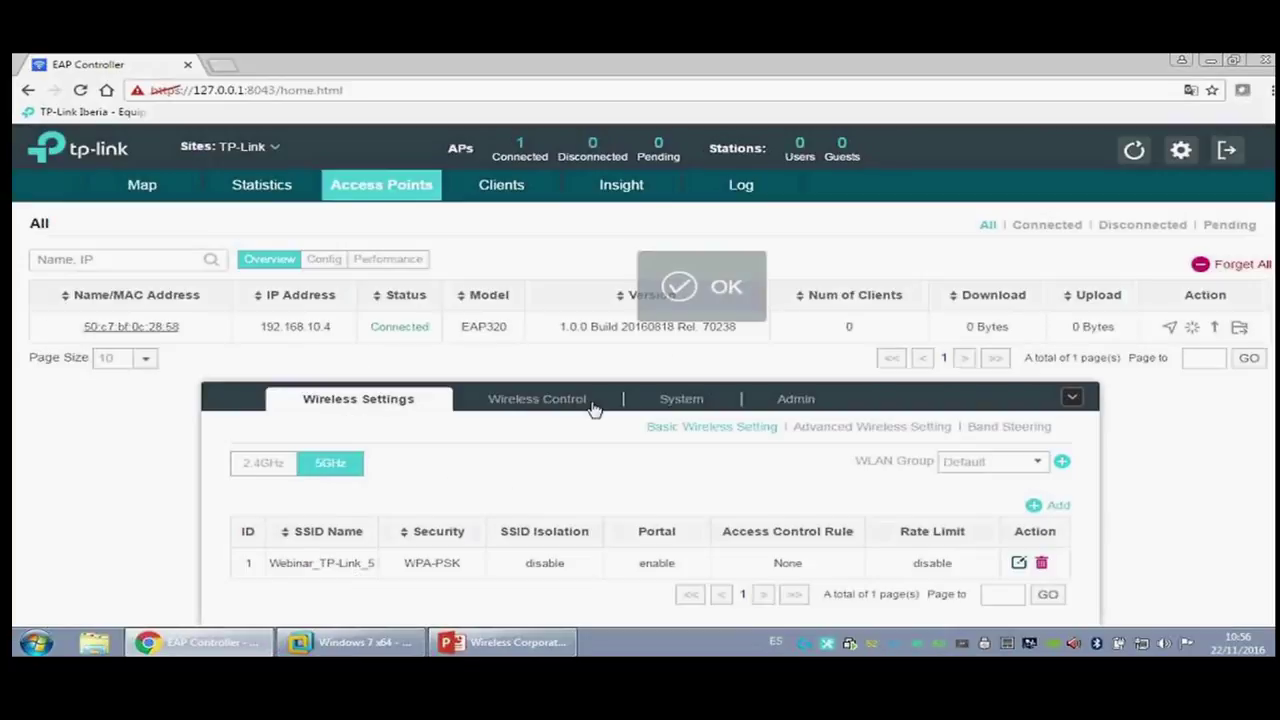
Step: Set portal authentication to External Radius Server 192.168.10.20 on port 1812
{"action": "left_click", "coordinate": [545, 420]}
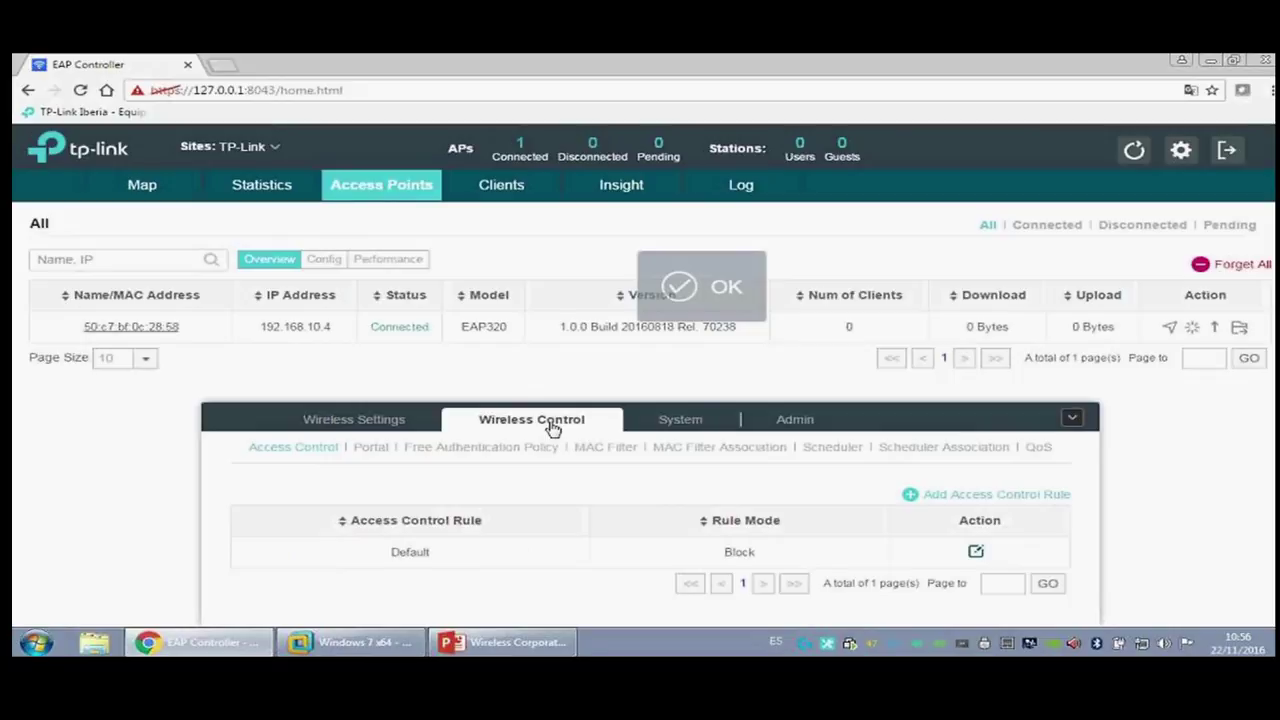
{"action": "left_click", "coordinate": [378, 449]}
{"action": "left_click", "coordinate": [480, 232]}
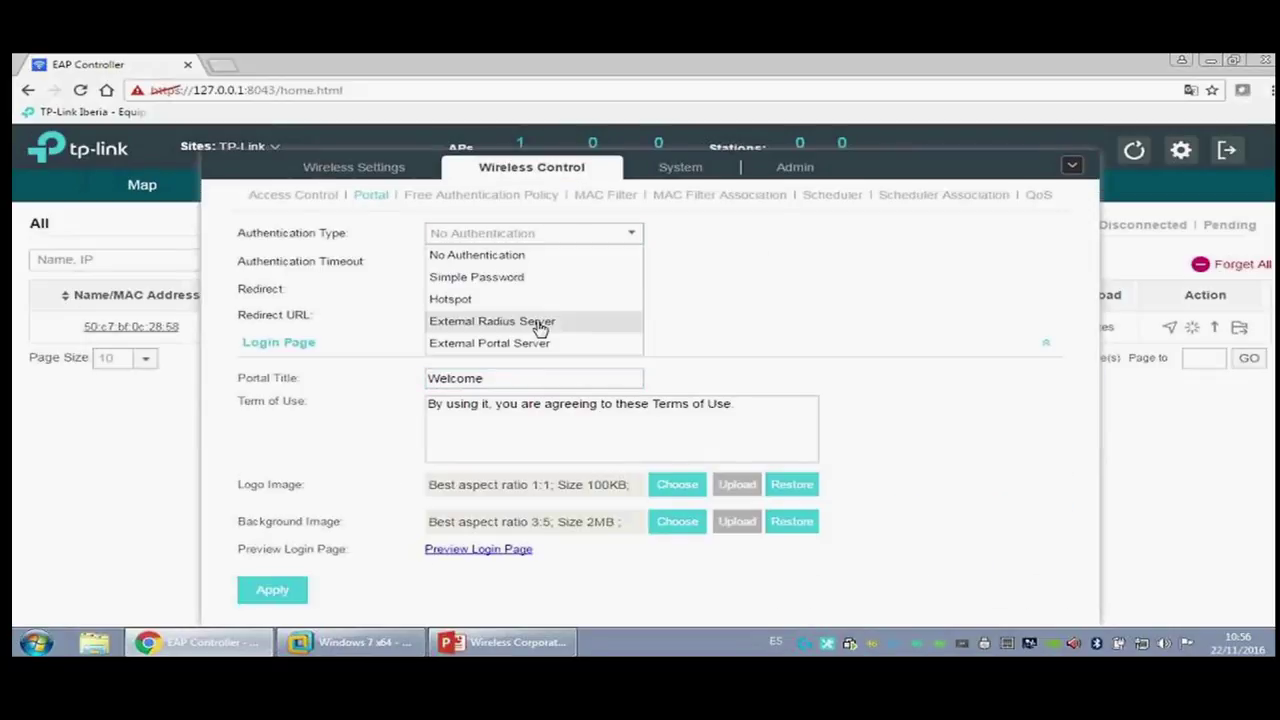
{"action": "left_click", "coordinate": [537, 323]}
{"action": "left_click", "coordinate": [514, 245]}
{"action": "left_click", "coordinate": [504, 258]}
{"action": "left_click", "coordinate": [505, 266]}
{"action": "type", "text": "18"}
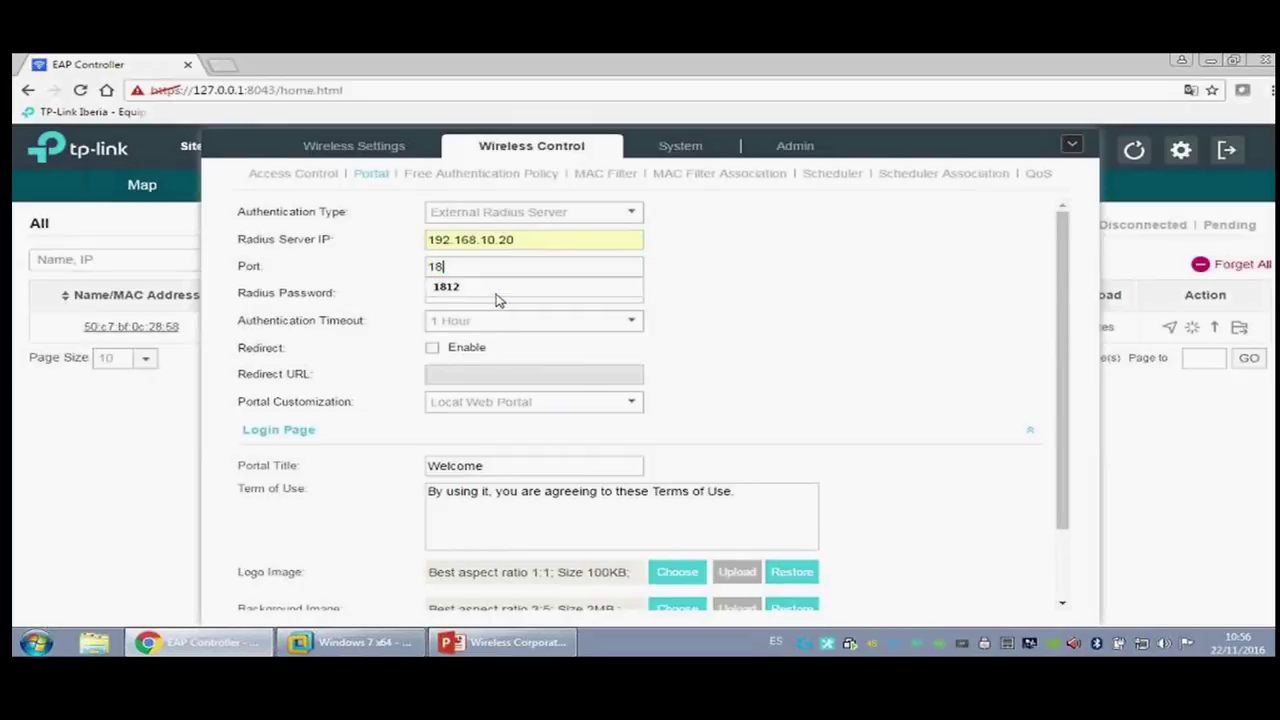
{"action": "left_click", "coordinate": [466, 288]}
Step: Enter the Radius password and set the authentication timeout to 8 Hours
{"action": "left_click", "coordinate": [468, 293]}
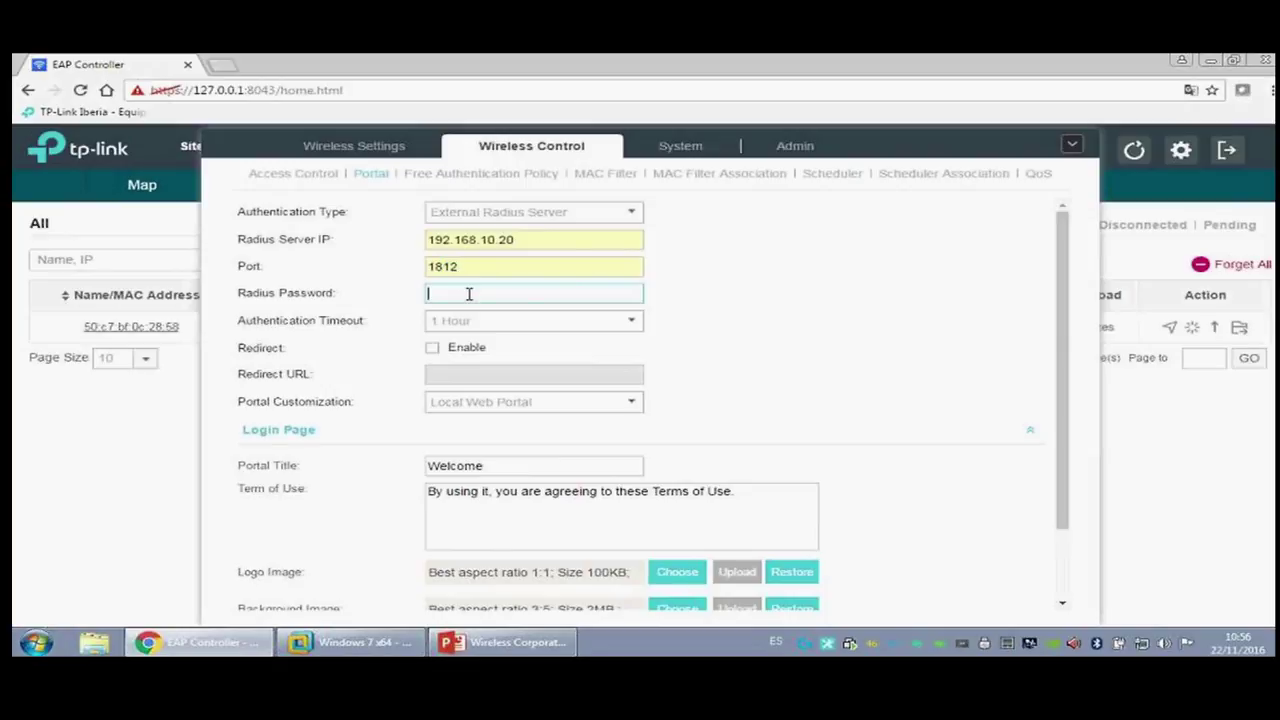
{"action": "type", "text": "cl"}
{"action": "left_click", "coordinate": [465, 312]}
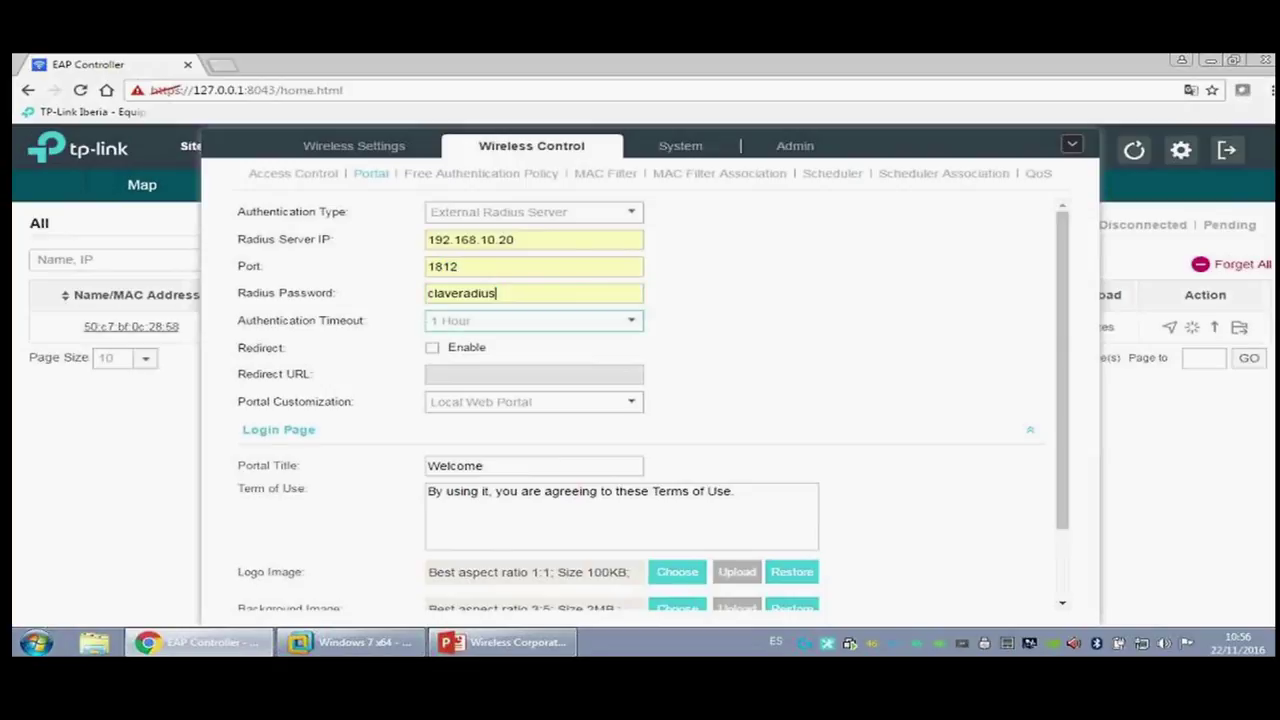
{"action": "left_click", "coordinate": [492, 323]}
{"action": "left_click", "coordinate": [492, 363]}
{"action": "left_click", "coordinate": [432, 347]}
{"action": "left_click", "coordinate": [451, 375]}
{"action": "type", "text": "ht"}
{"action": "left_click", "coordinate": [447, 395]}
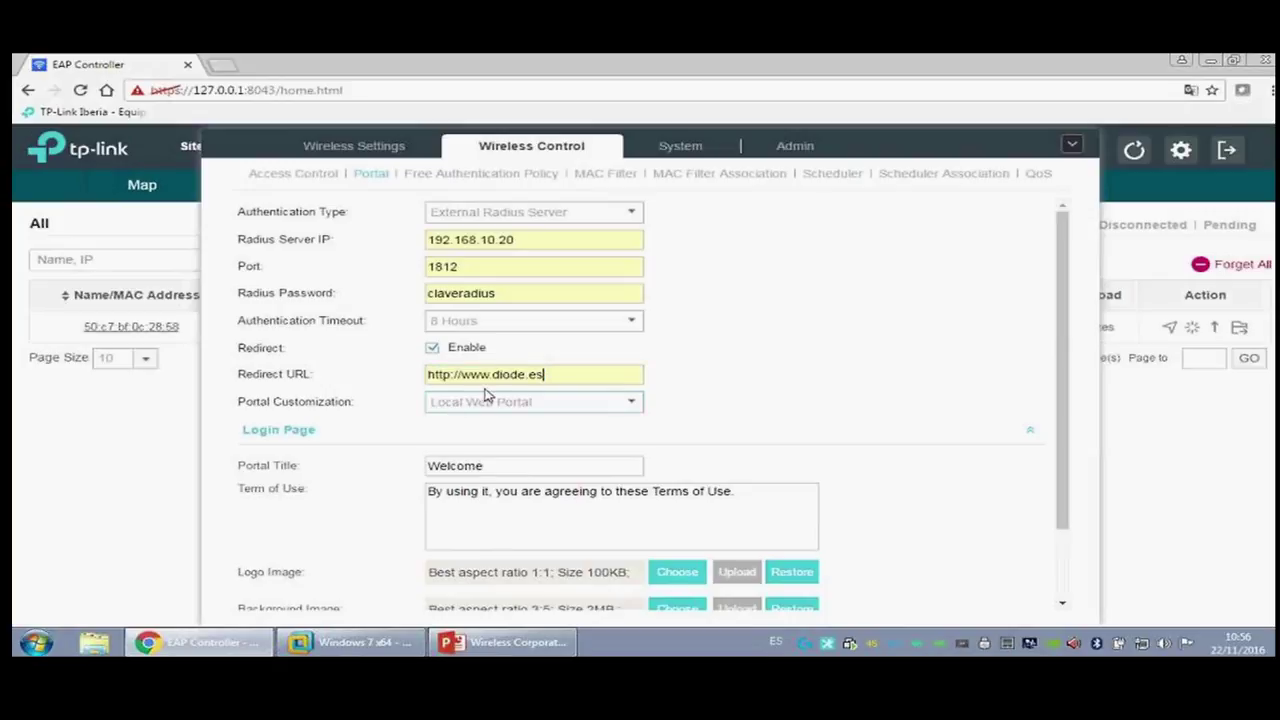
{"action": "left_click", "coordinate": [533, 404]}
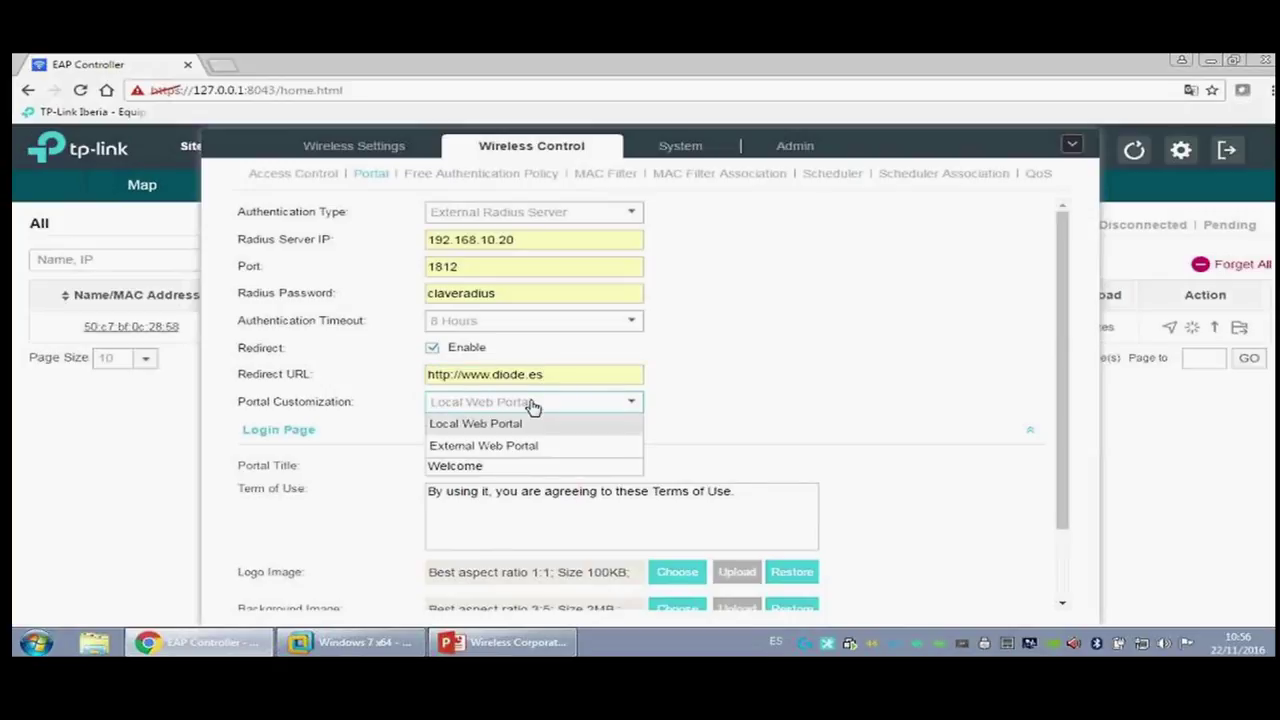
{"action": "left_click", "coordinate": [533, 404]}
{"action": "left_click", "coordinate": [565, 408]}
{"action": "left_click", "coordinate": [533, 423]}
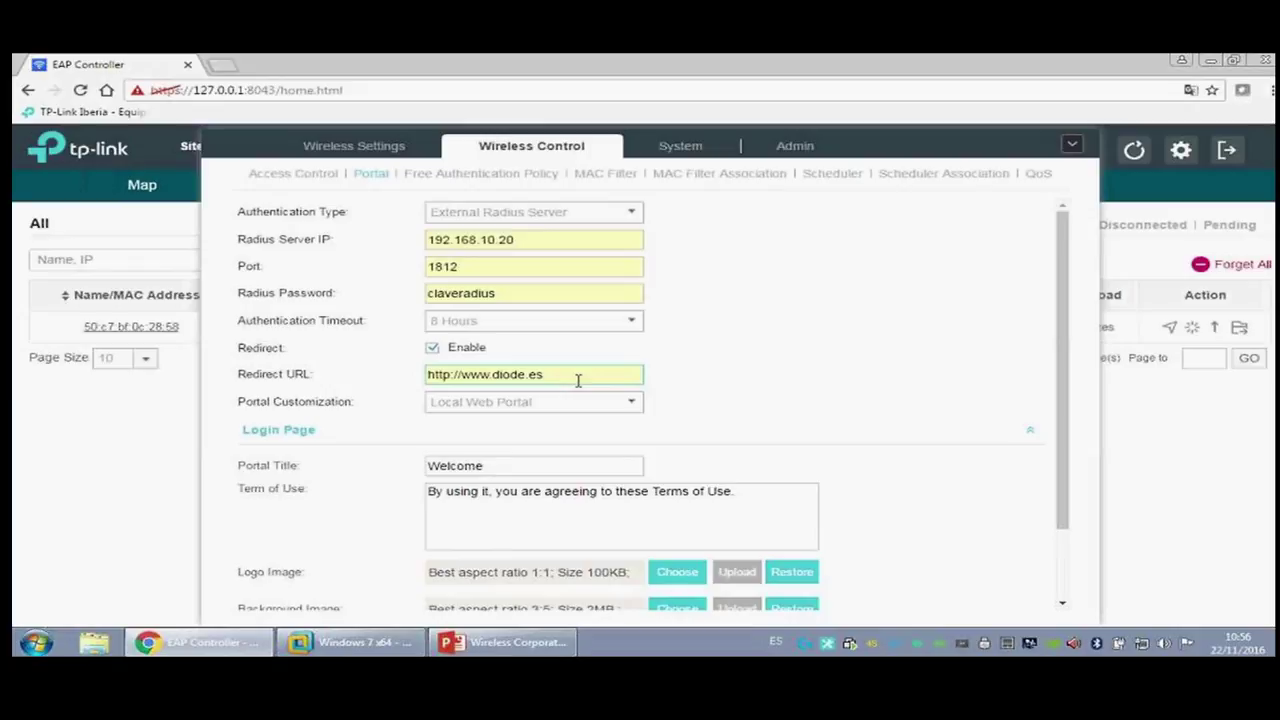
{"action": "left_click", "coordinate": [549, 401]}
Step: Change the portal login page title from Welcome to Bienvenido
{"action": "left_click", "coordinate": [560, 423]}
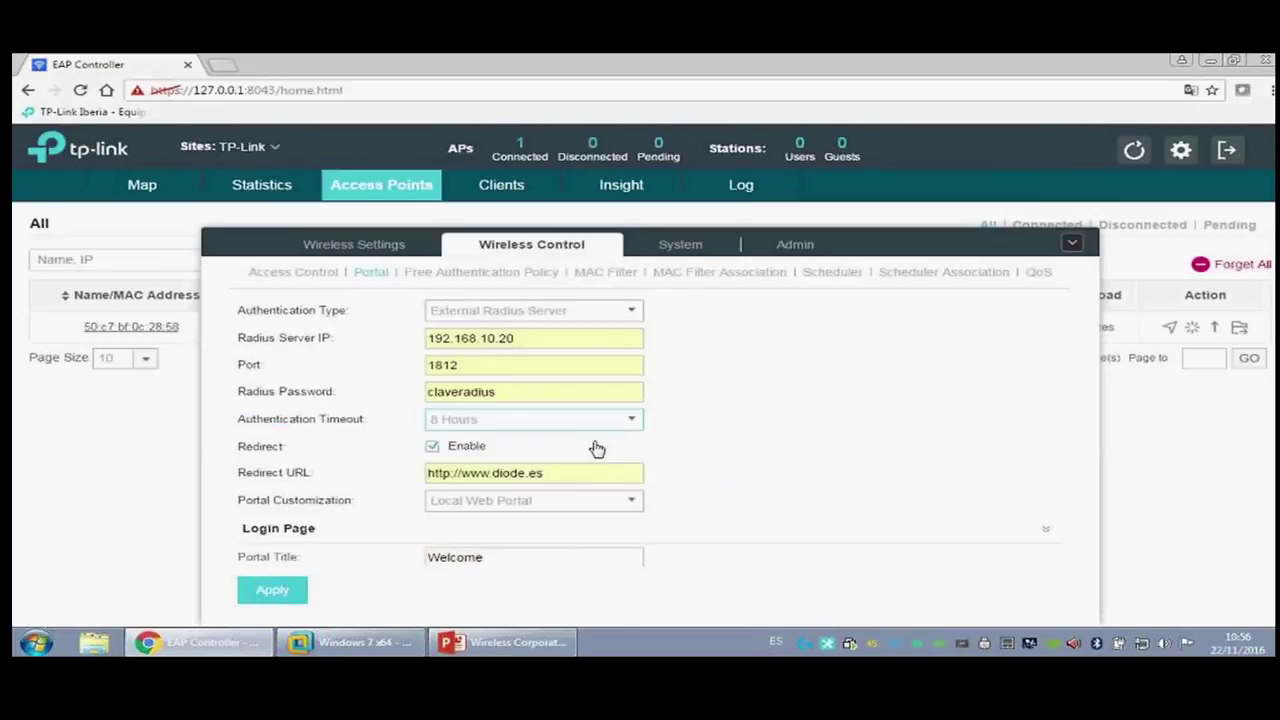
{"action": "left_click", "coordinate": [555, 528]}
{"action": "left_click", "coordinate": [334, 560]}
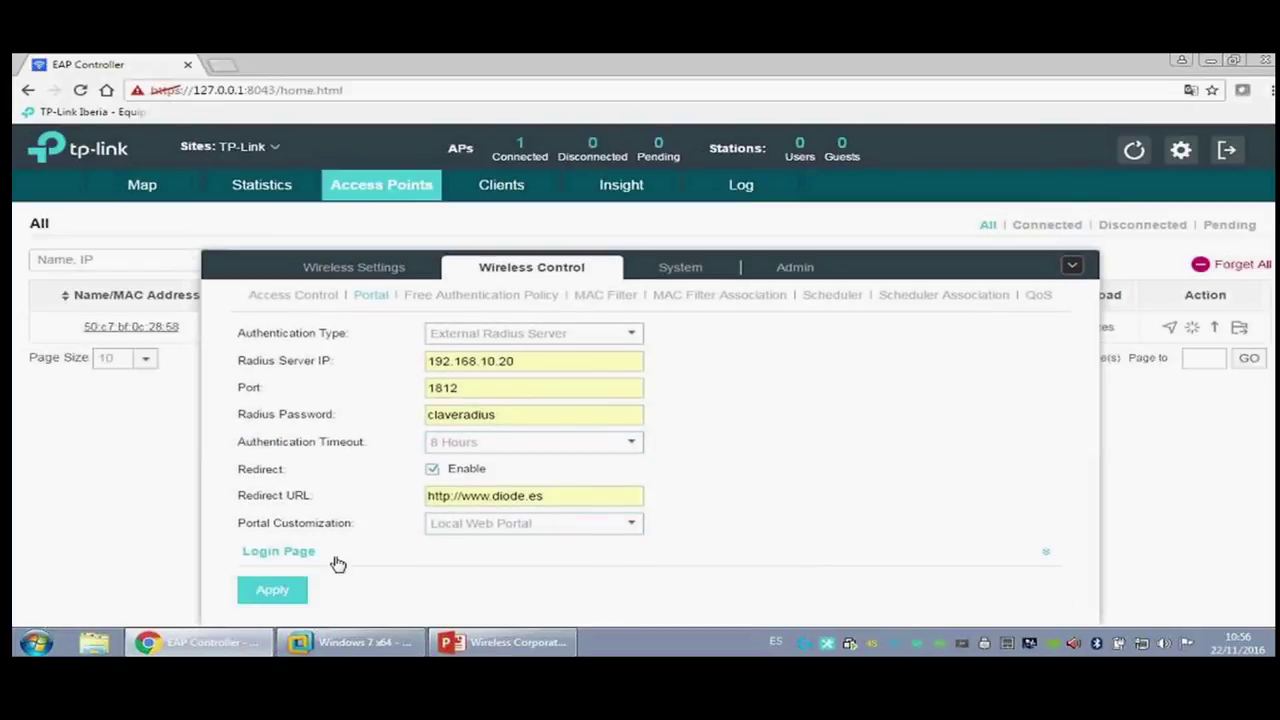
{"action": "left_click_drag", "start_coordinate": [554, 466], "coordinate": [333, 477]}
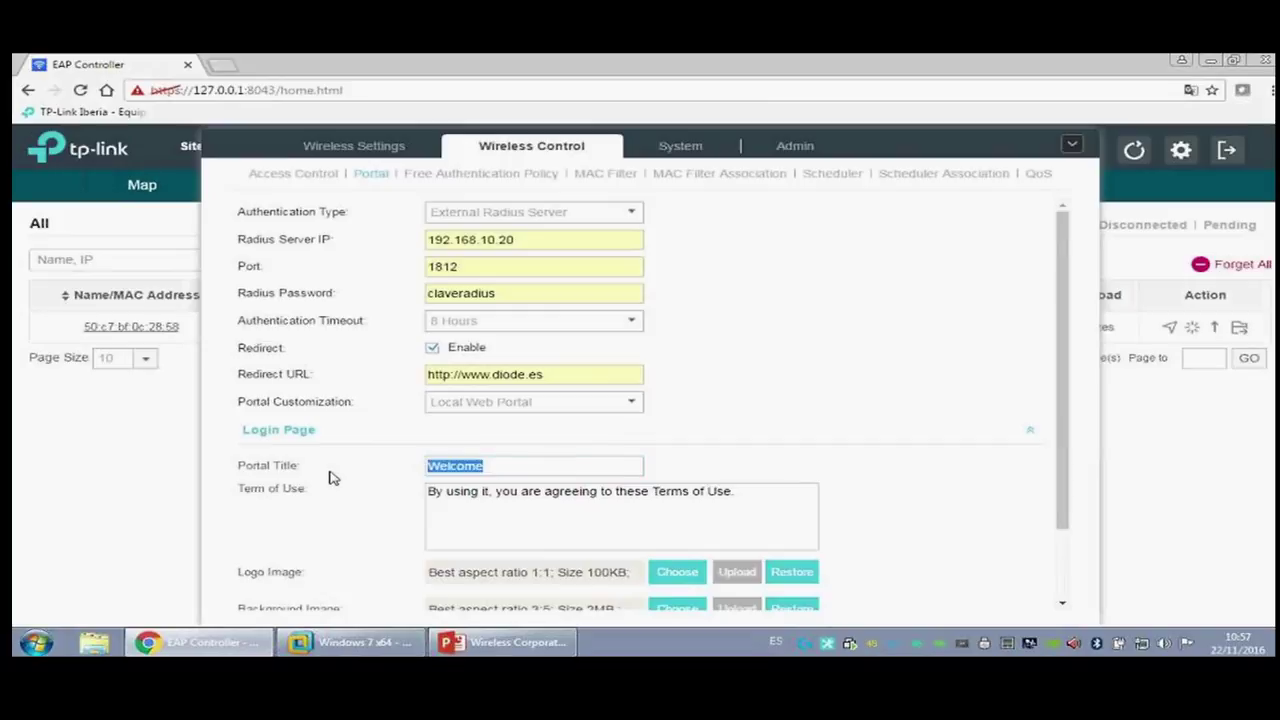
{"action": "type", "text": "Bienvenido"}
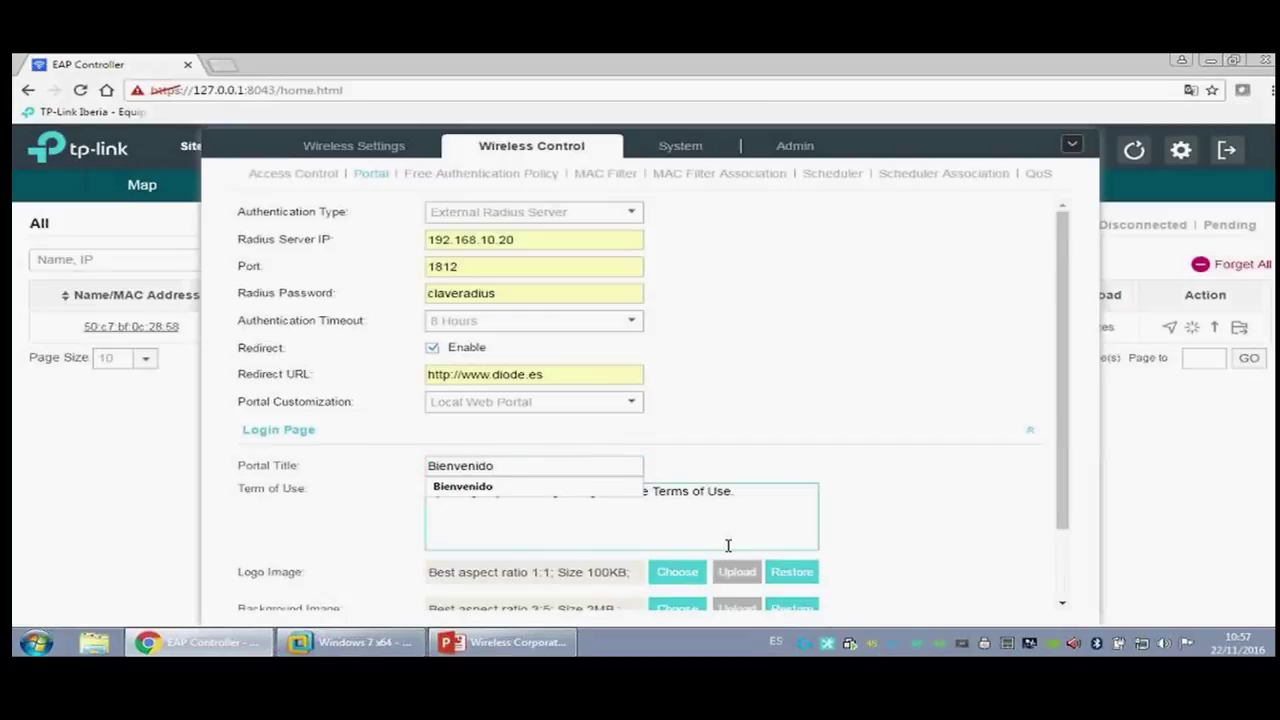
{"action": "scroll", "coordinate": [700, 530], "scroll_direction": "down", "scroll_amount": 2}
Step: Upload logo.png from the Ejemplo Radius folder as the login page logo
{"action": "left_click", "coordinate": [677, 493]}
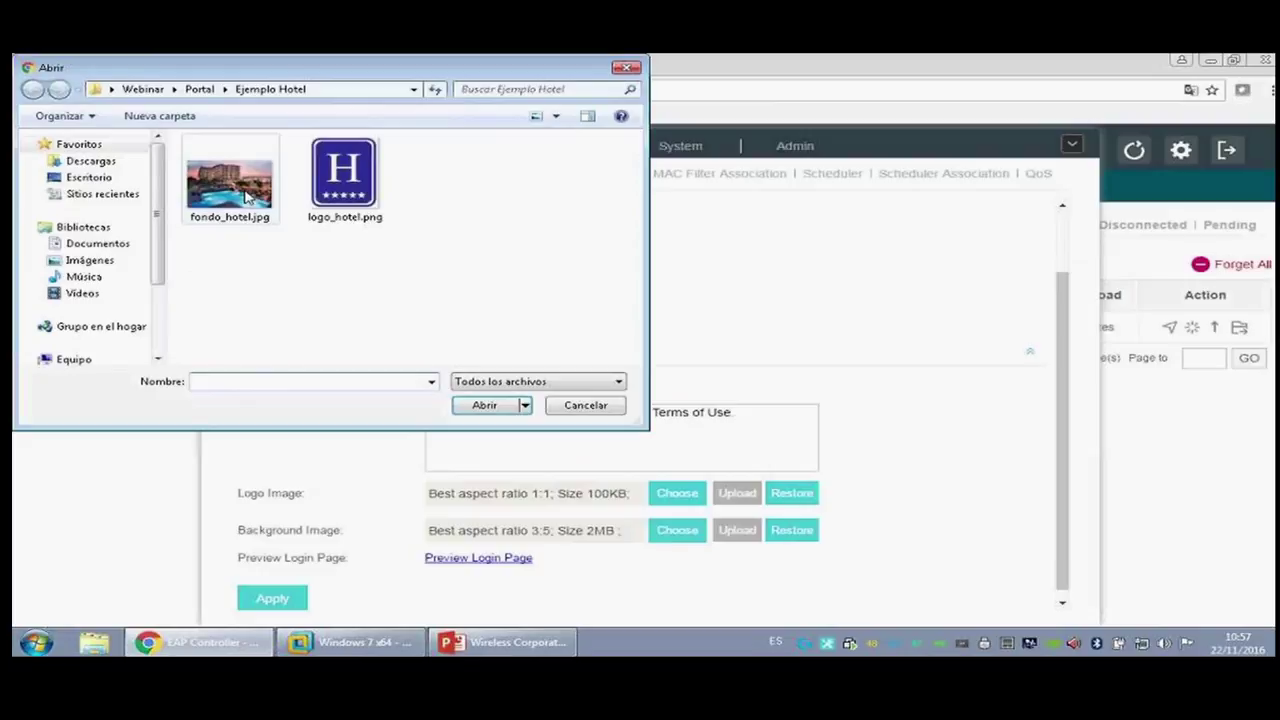
{"action": "left_click", "coordinate": [199, 89]}
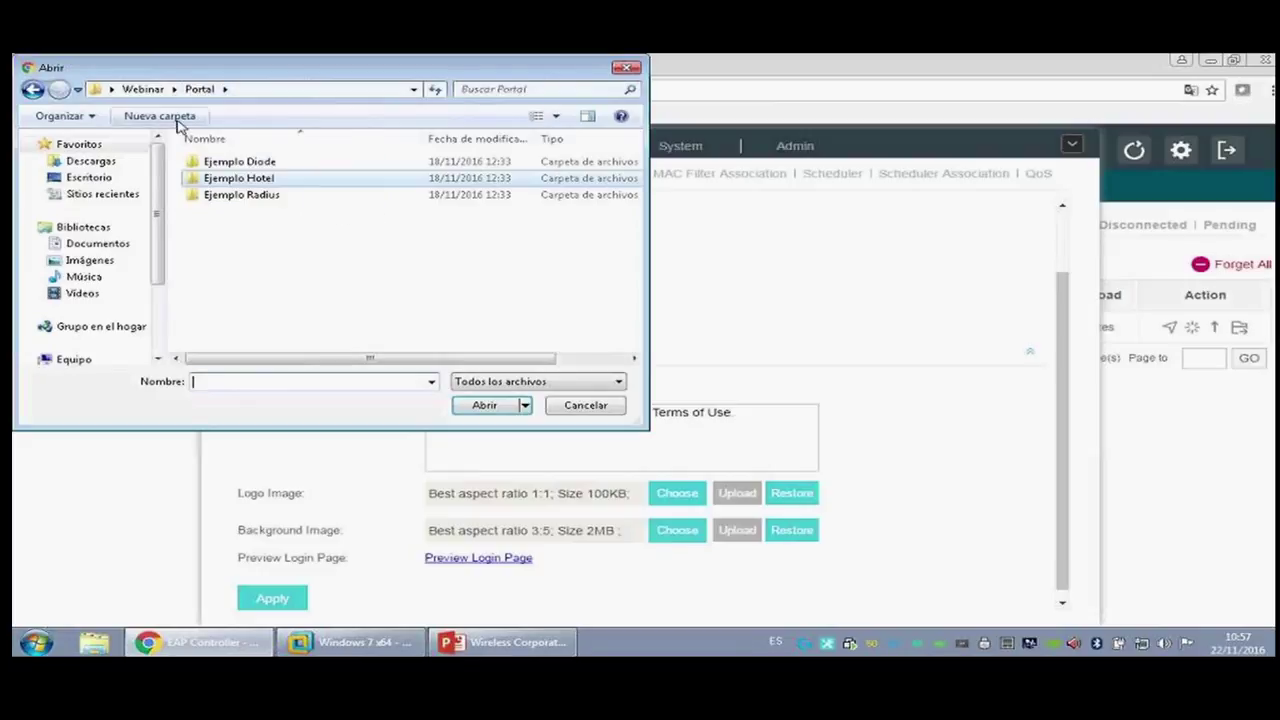
{"action": "double_click", "coordinate": [240, 195]}
{"action": "double_click", "coordinate": [457, 160]}
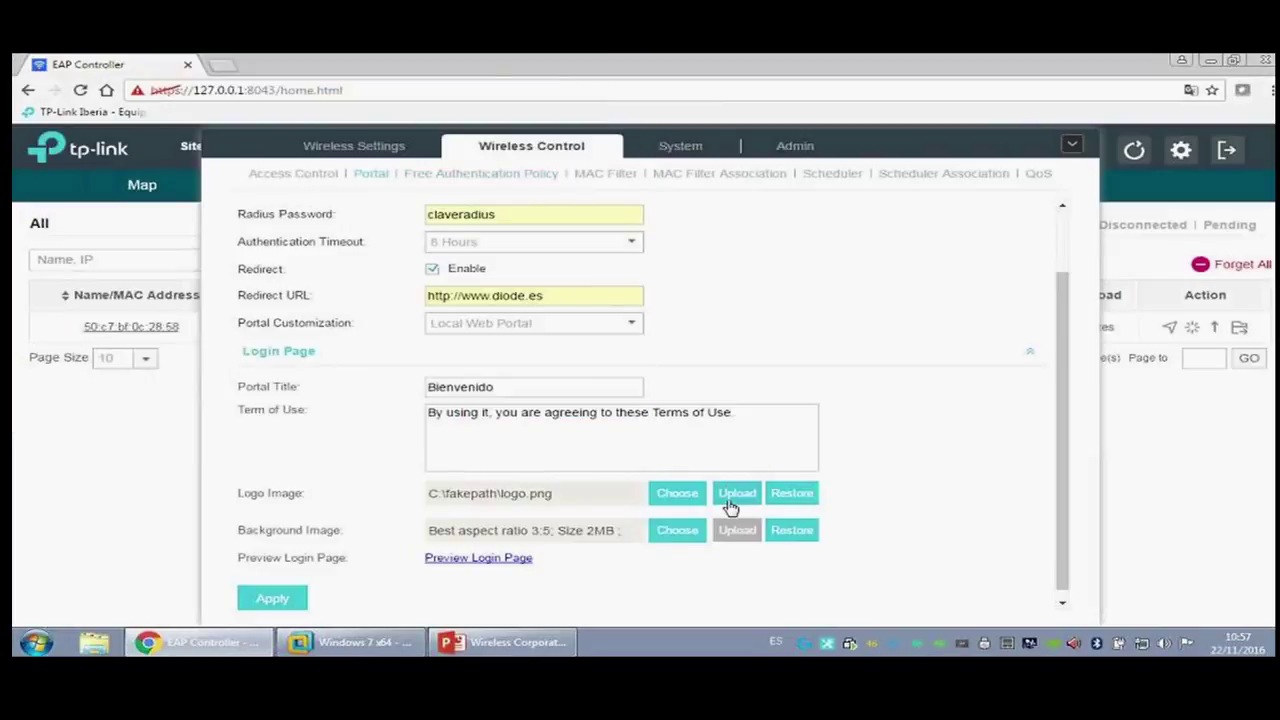
{"action": "left_click", "coordinate": [729, 500]}
Step: Upload Fondo Definitivo.jpg as the login page background and save the portal settings
{"action": "left_click", "coordinate": [680, 531]}
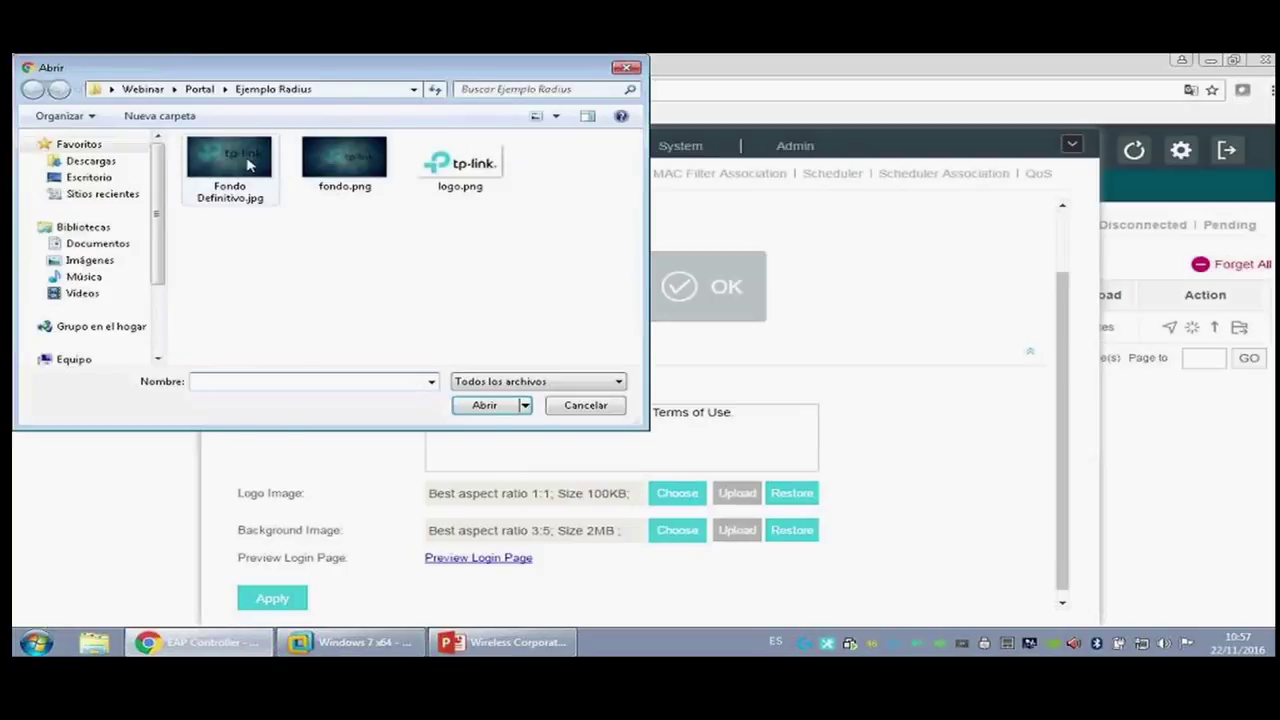
{"action": "double_click", "coordinate": [250, 165]}
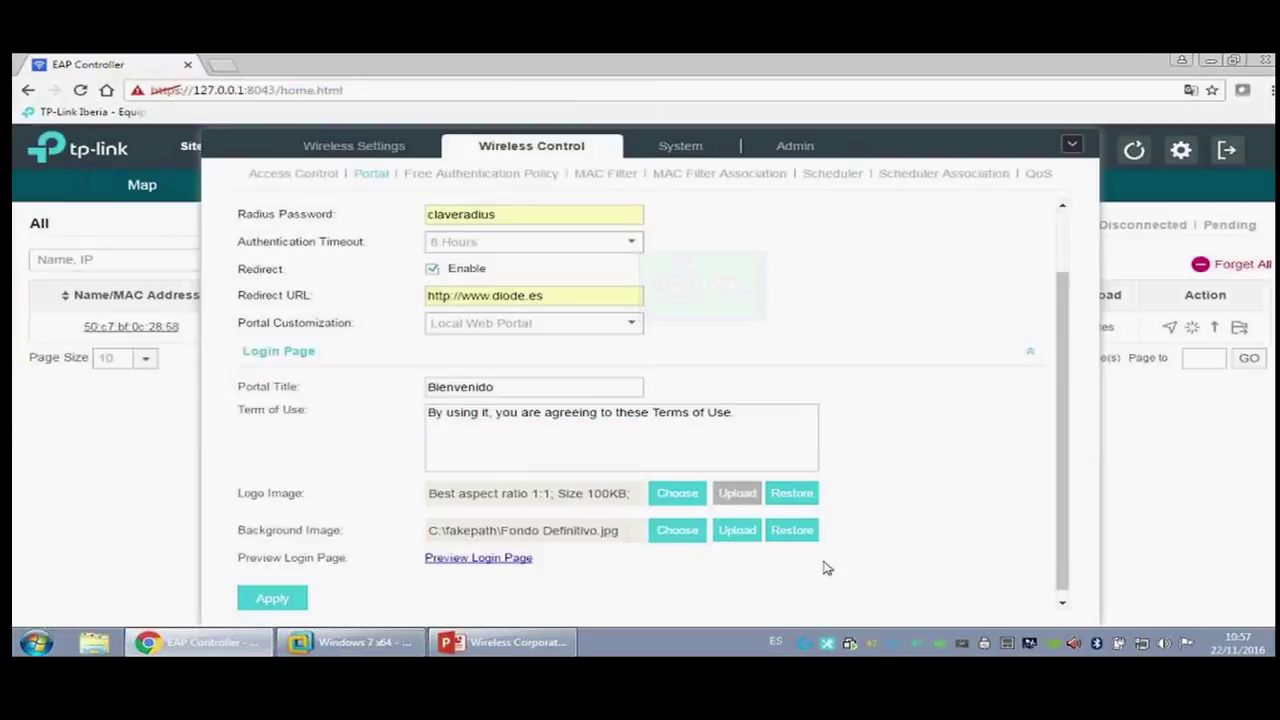
{"action": "left_click", "coordinate": [728, 531]}
{"action": "left_click", "coordinate": [286, 596]}
Step: Preview the portal login page, then close the preview
{"action": "scroll", "coordinate": [530, 442], "scroll_direction": "up", "scroll_amount": 1}
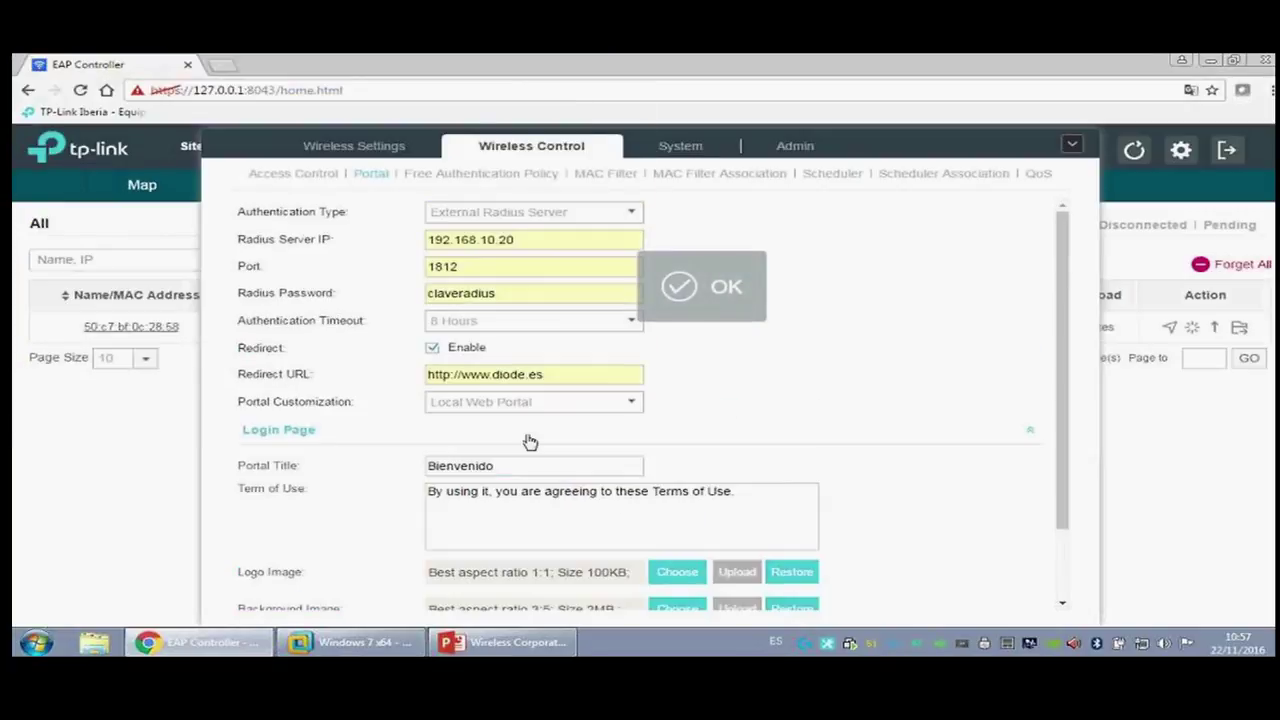
{"action": "scroll", "coordinate": [531, 437], "scroll_direction": "down", "scroll_amount": 1}
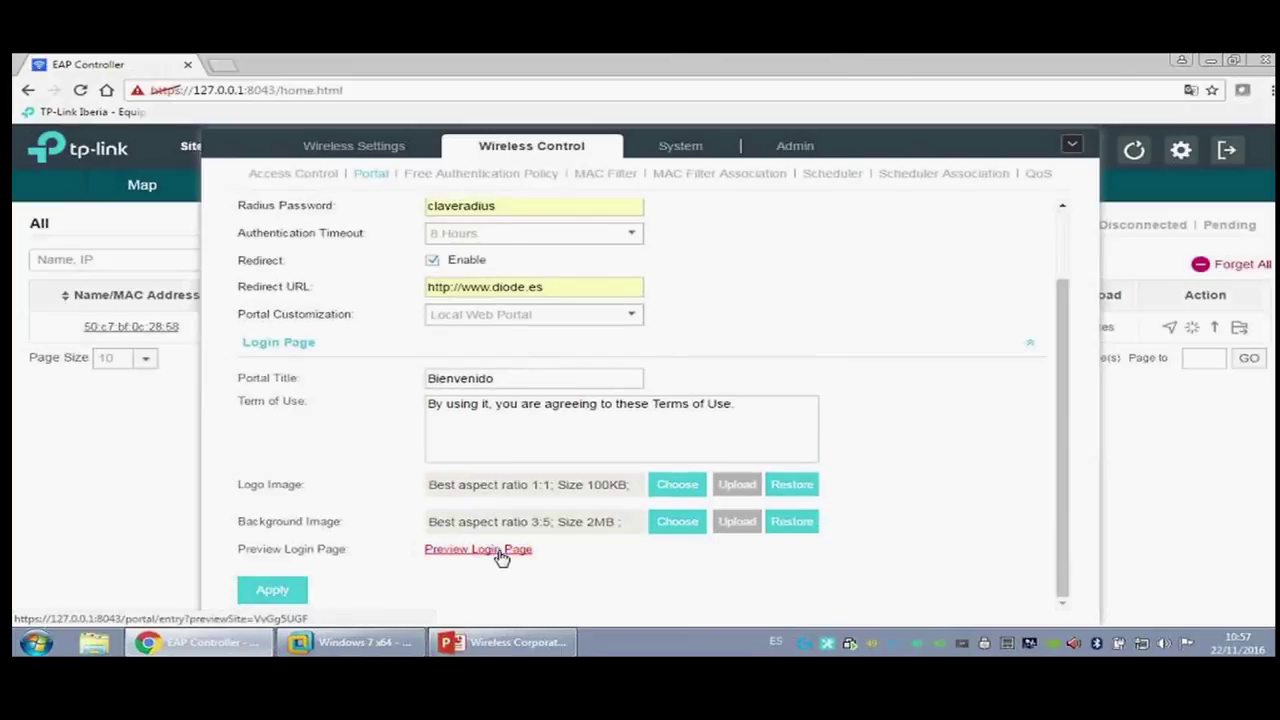
{"action": "left_click", "coordinate": [498, 550]}
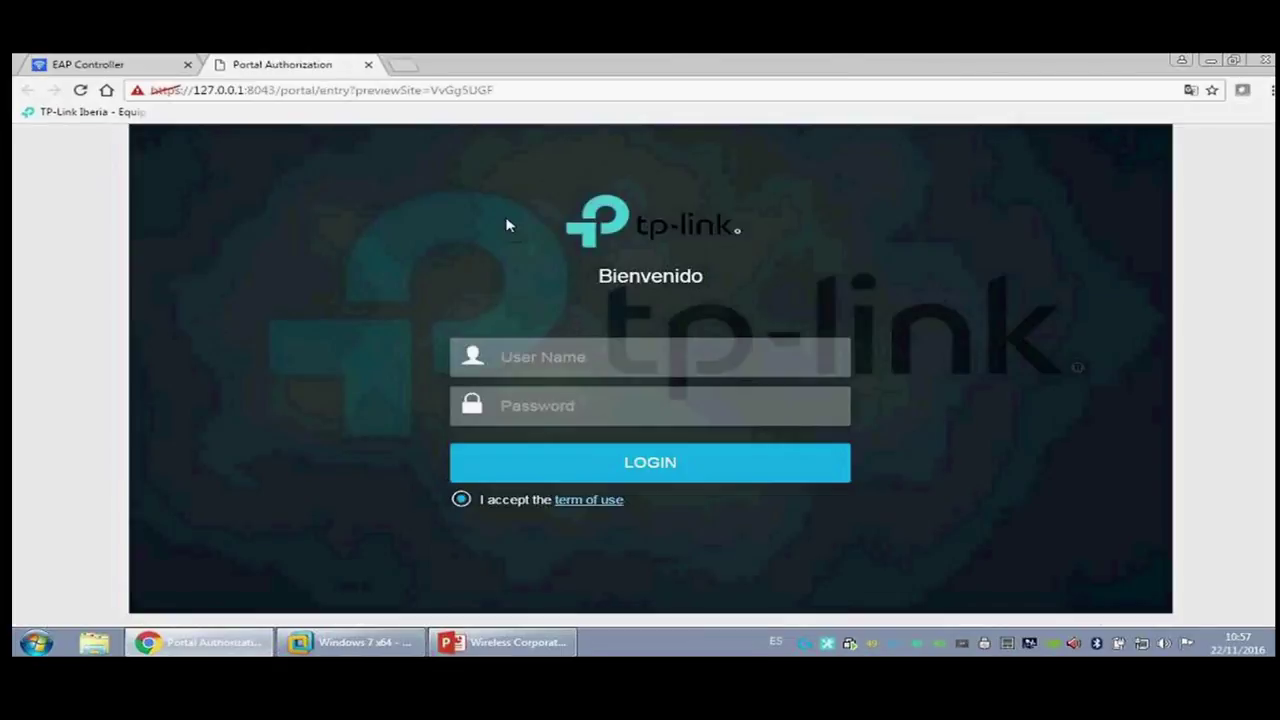
{"action": "left_click", "coordinate": [368, 64]}
Step: Join the Windows 7 guest to Webinar_TP-Link_5 using the network security key
{"action": "left_click", "coordinate": [350, 642]}
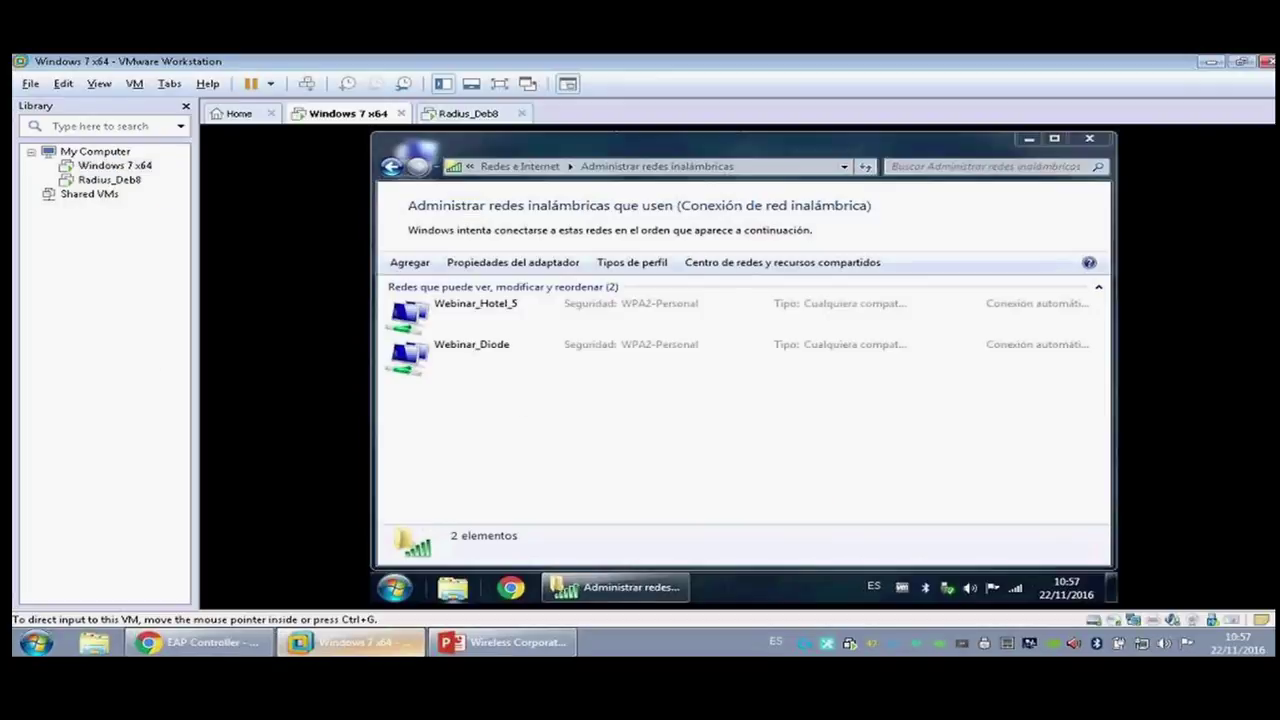
{"action": "left_click", "coordinate": [1015, 588]}
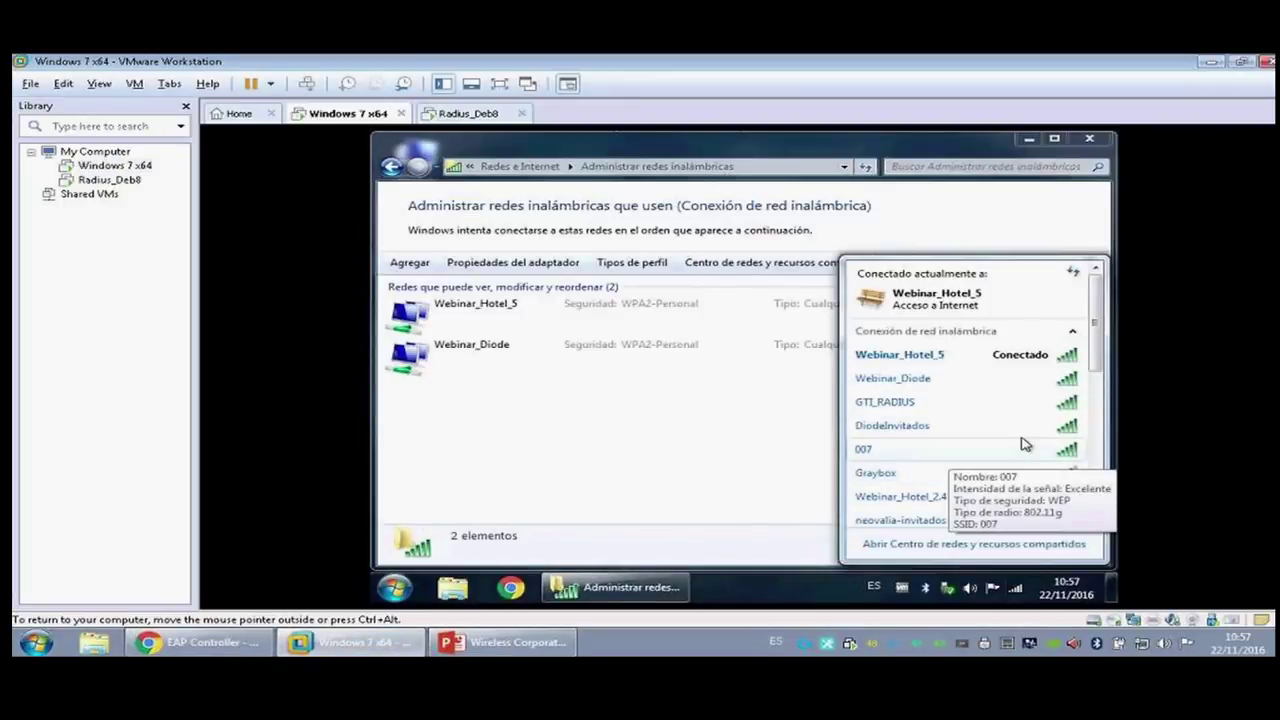
{"action": "scroll", "coordinate": [995, 422], "scroll_direction": "down", "scroll_amount": 1}
{"action": "scroll", "coordinate": [995, 422], "scroll_direction": "down", "scroll_amount": 5}
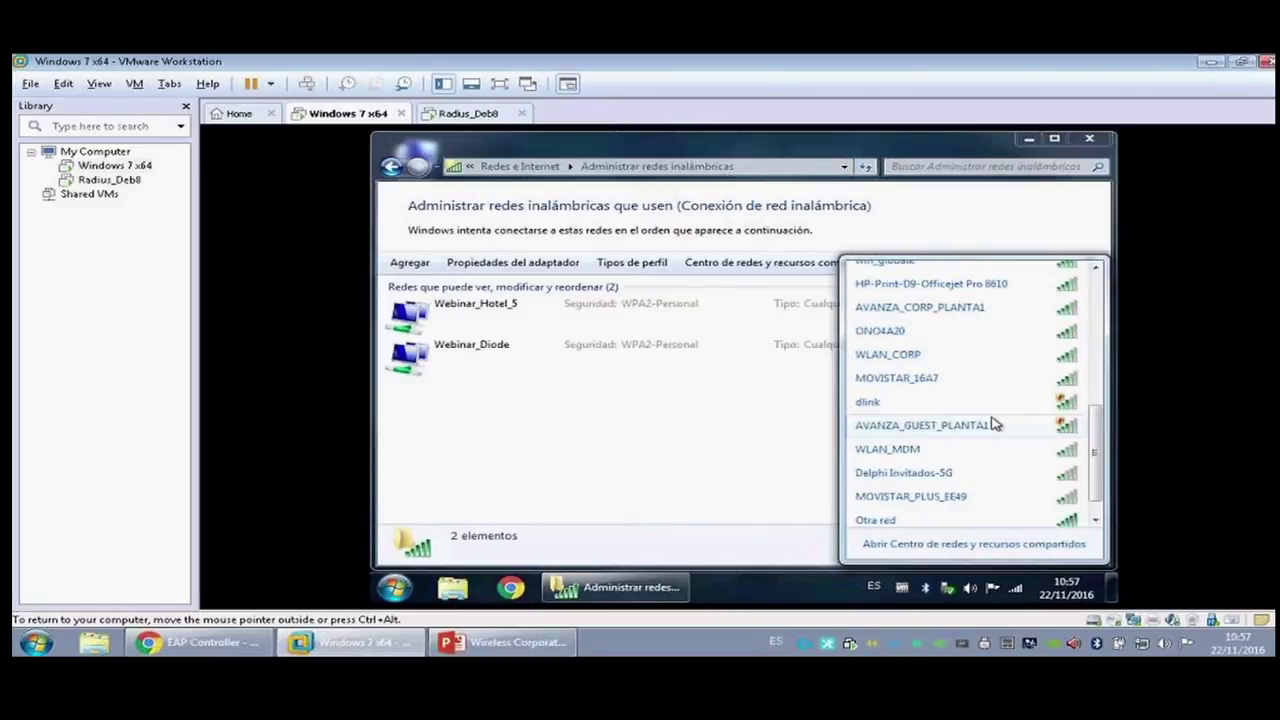
{"action": "scroll", "coordinate": [995, 422], "scroll_direction": "up", "scroll_amount": 4}
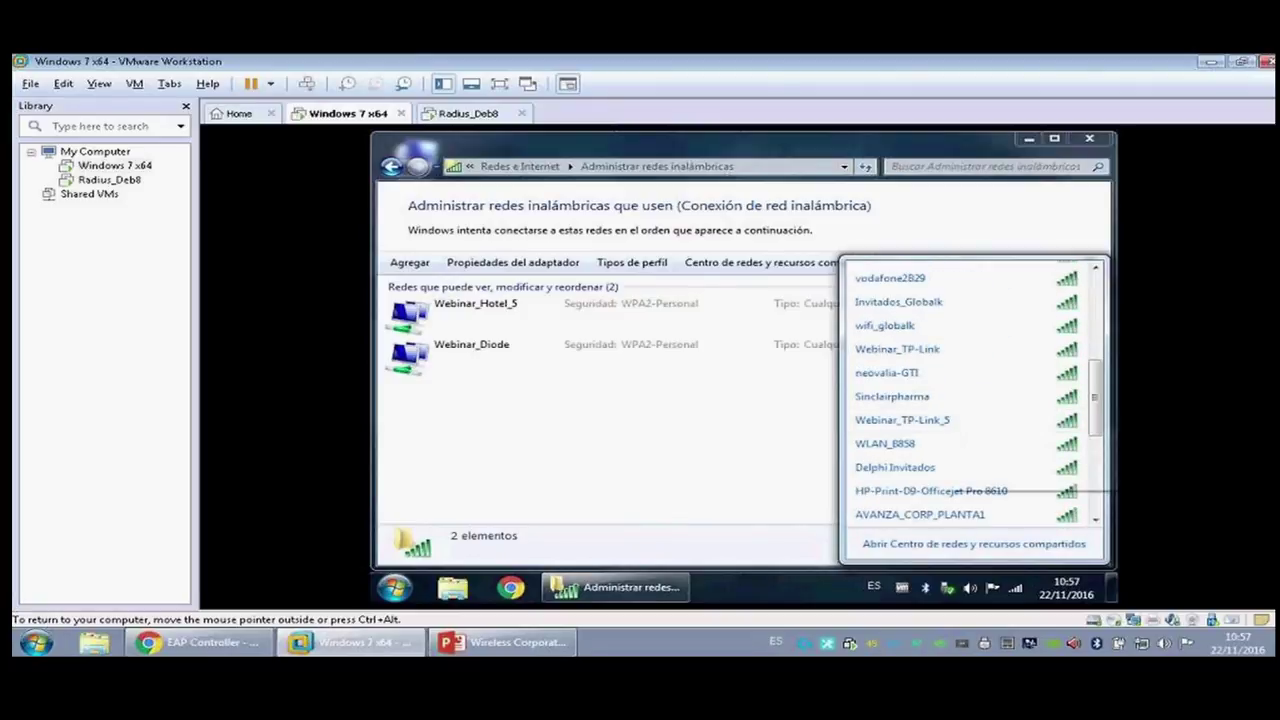
{"action": "left_click", "coordinate": [986, 426]}
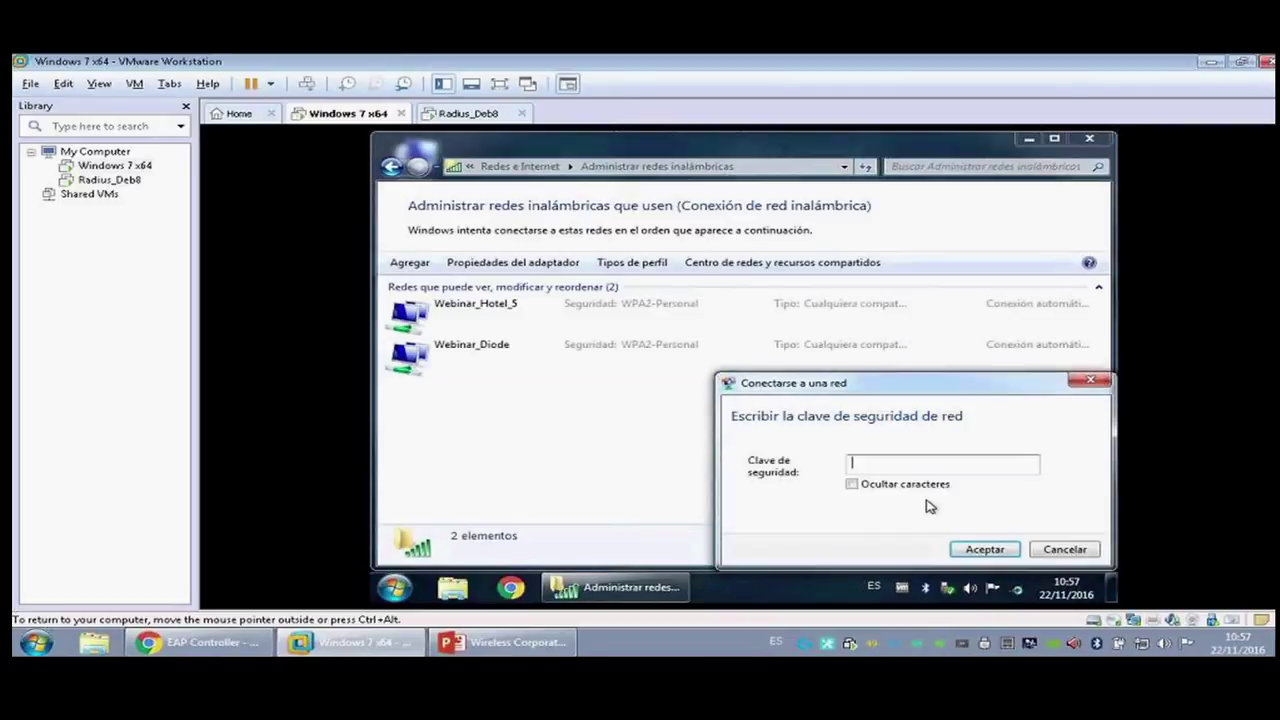
{"action": "type", "text": "diode1234"}
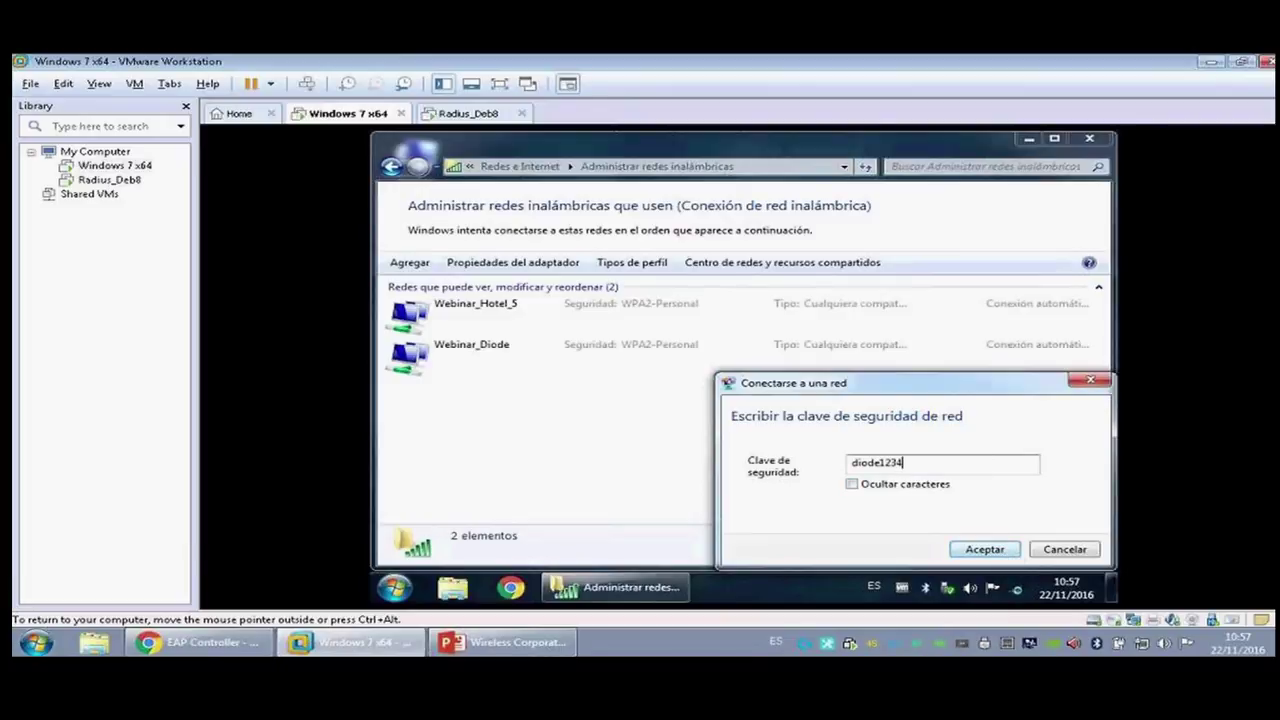
{"action": "left_click", "coordinate": [1006, 553]}
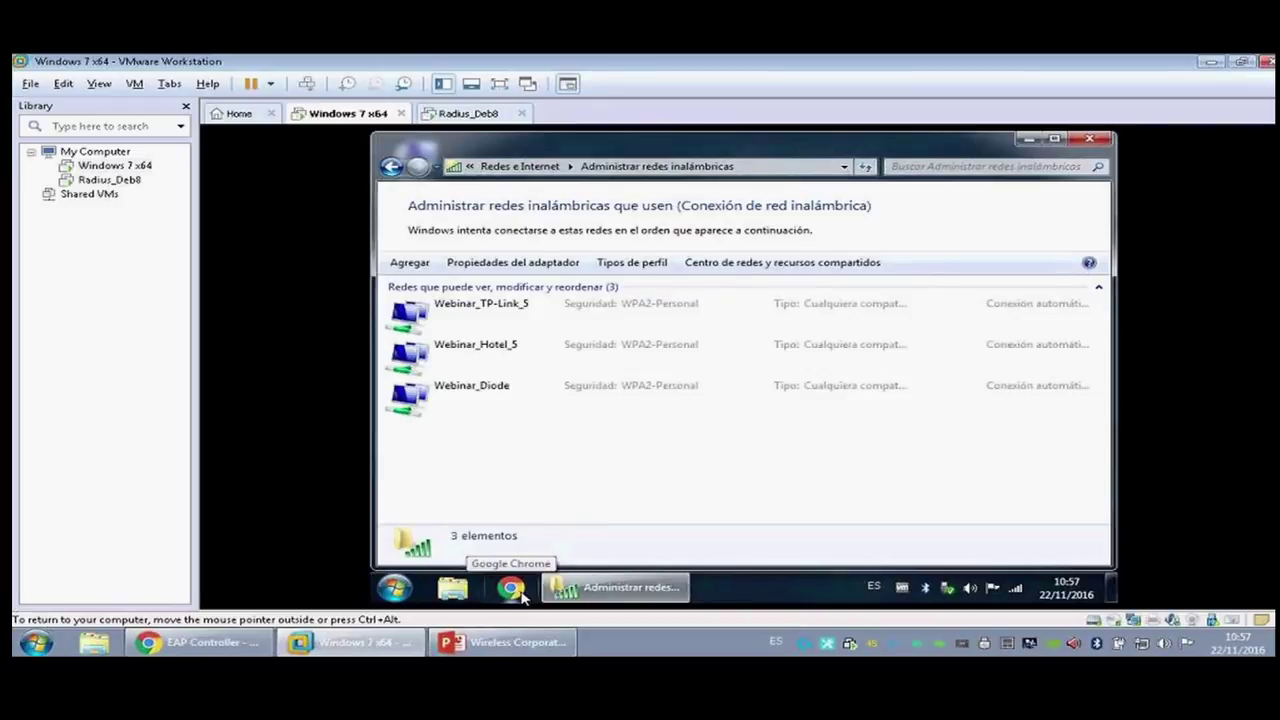
Step: Launch Chrome in the VM and submit a first RADIUS portal login attempt
{"action": "left_click", "coordinate": [512, 588]}
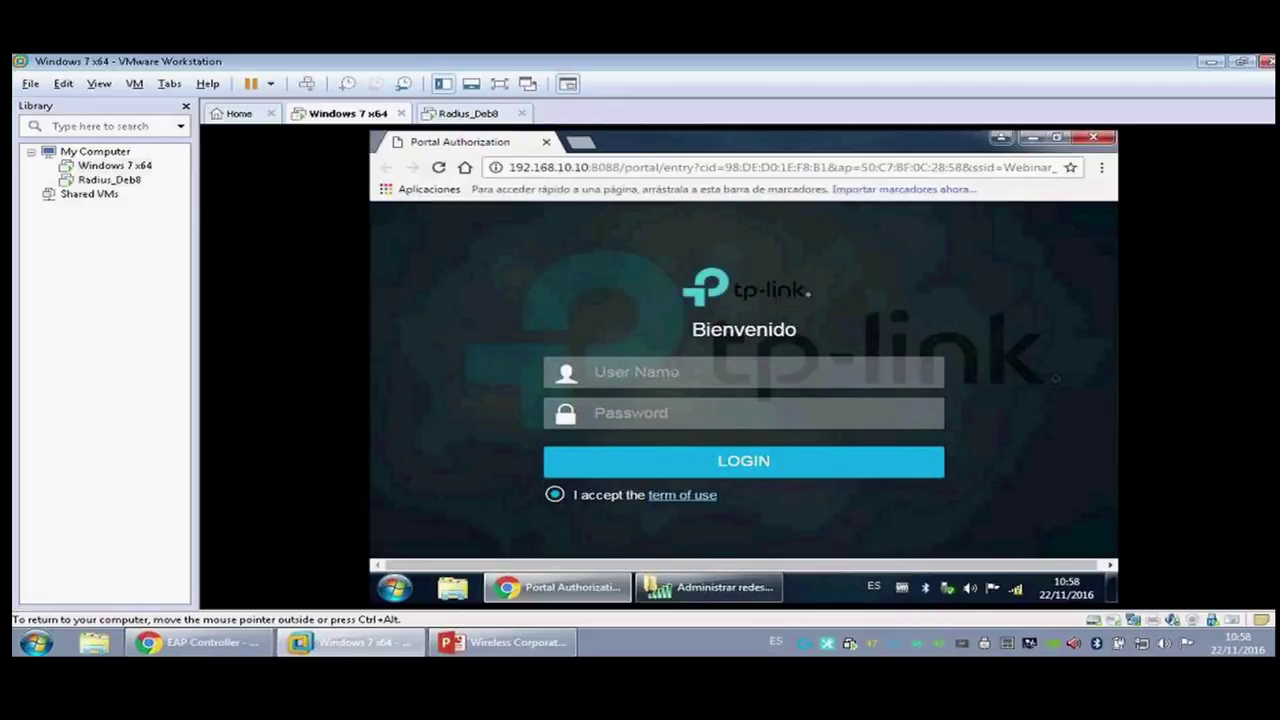
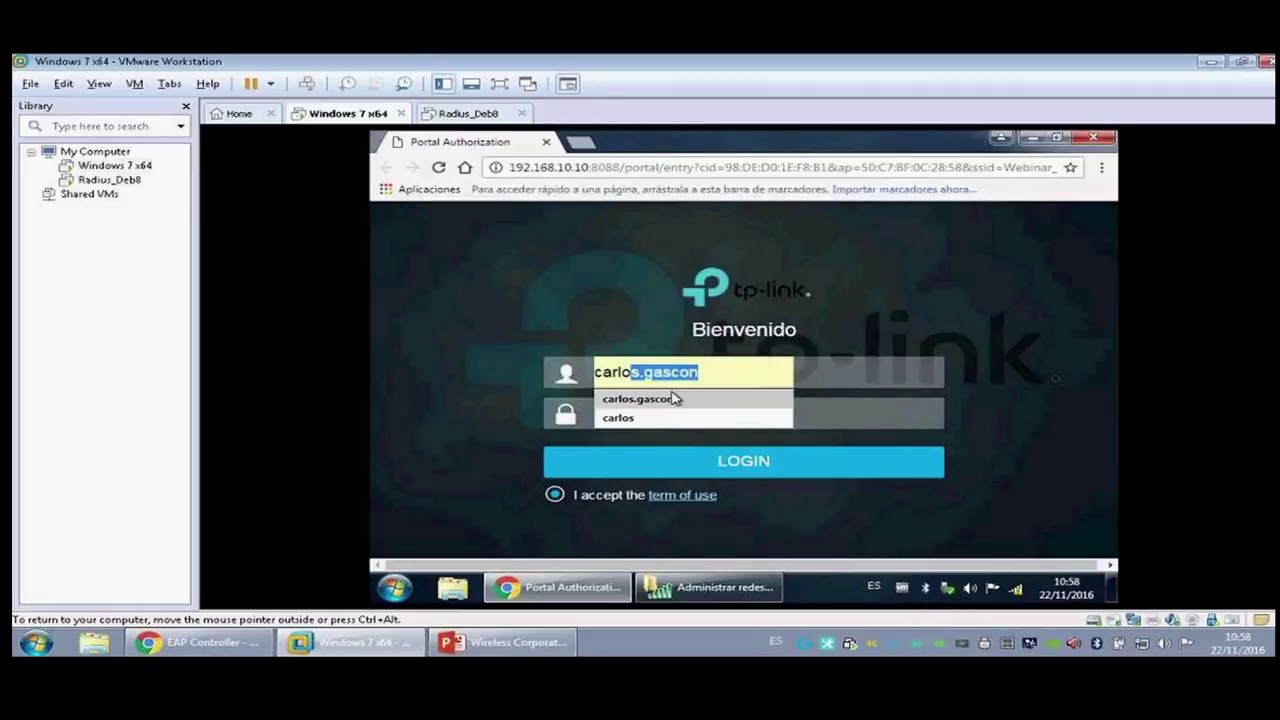
{"action": "left_click", "coordinate": [674, 398]}
{"action": "type", "text": "••••••"}
{"action": "left_click", "coordinate": [705, 462]}
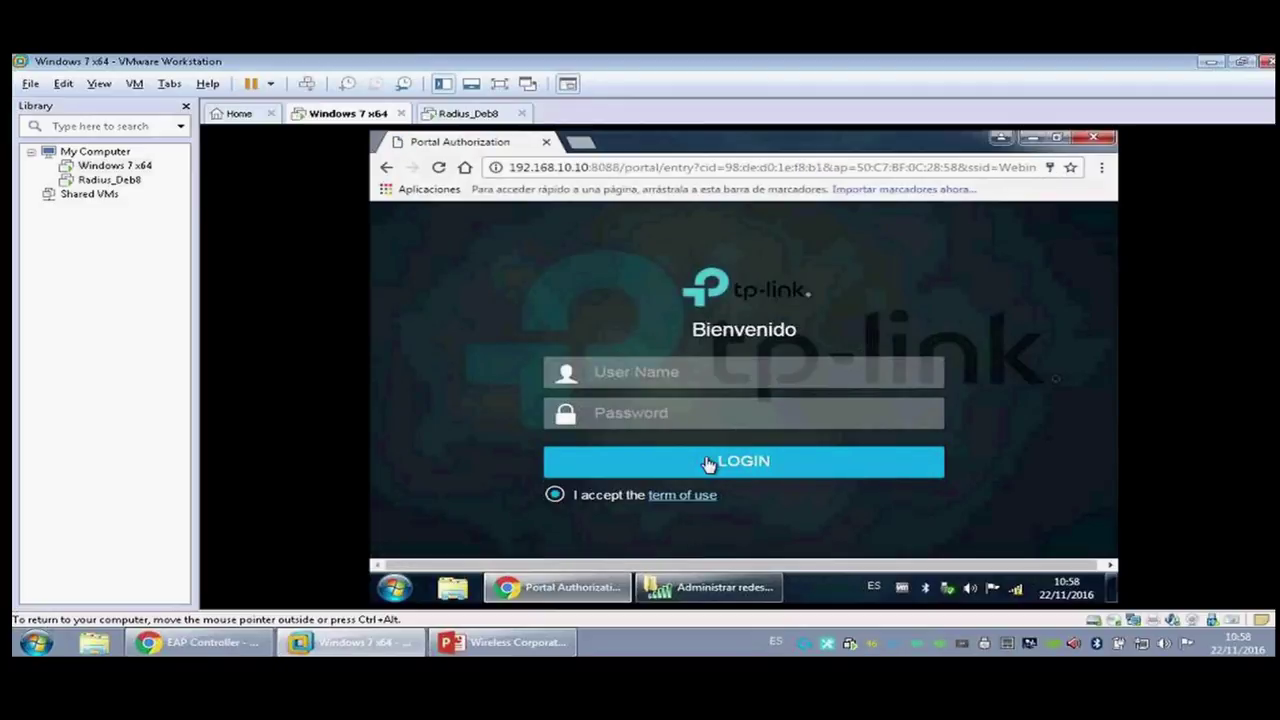
Step: Log into the RADIUS portal again with the full user name and password
{"action": "type", "text": "carlos"}
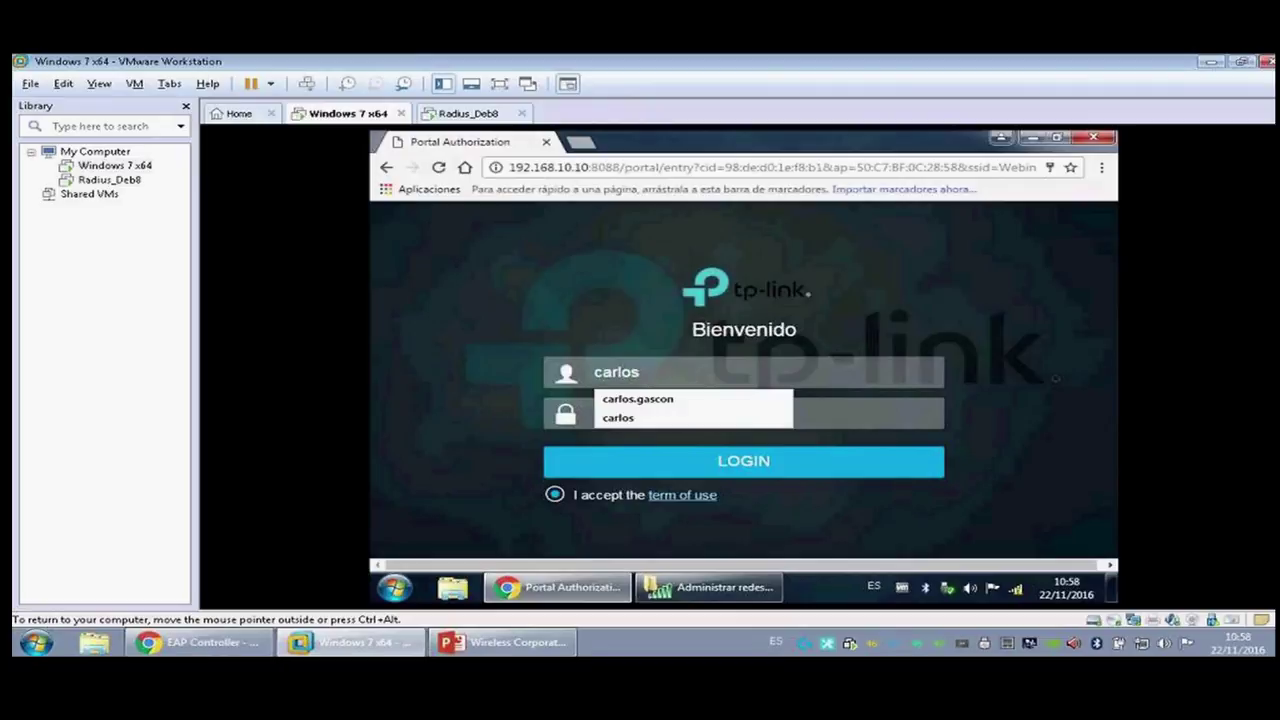
{"action": "left_click", "coordinate": [684, 417]}
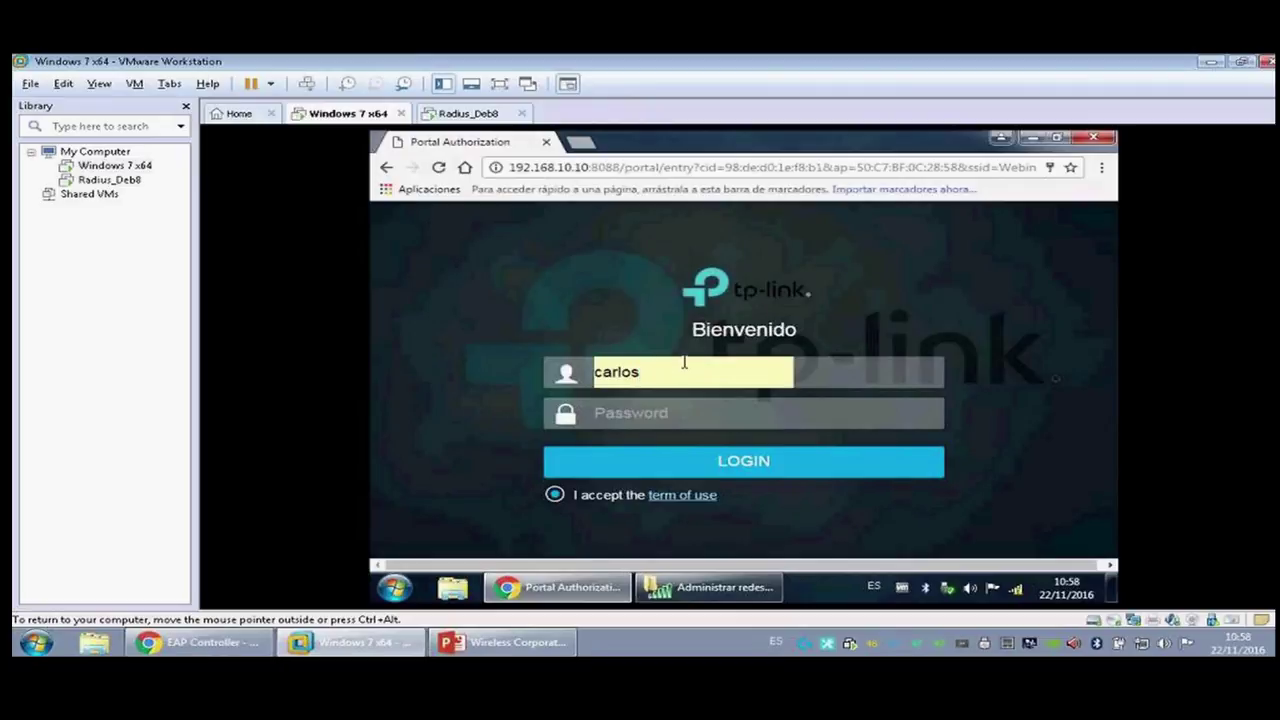
{"action": "type", "text": ".gascon"}
{"action": "key", "text": "Tab"}
{"action": "type", "text": "••••••"}
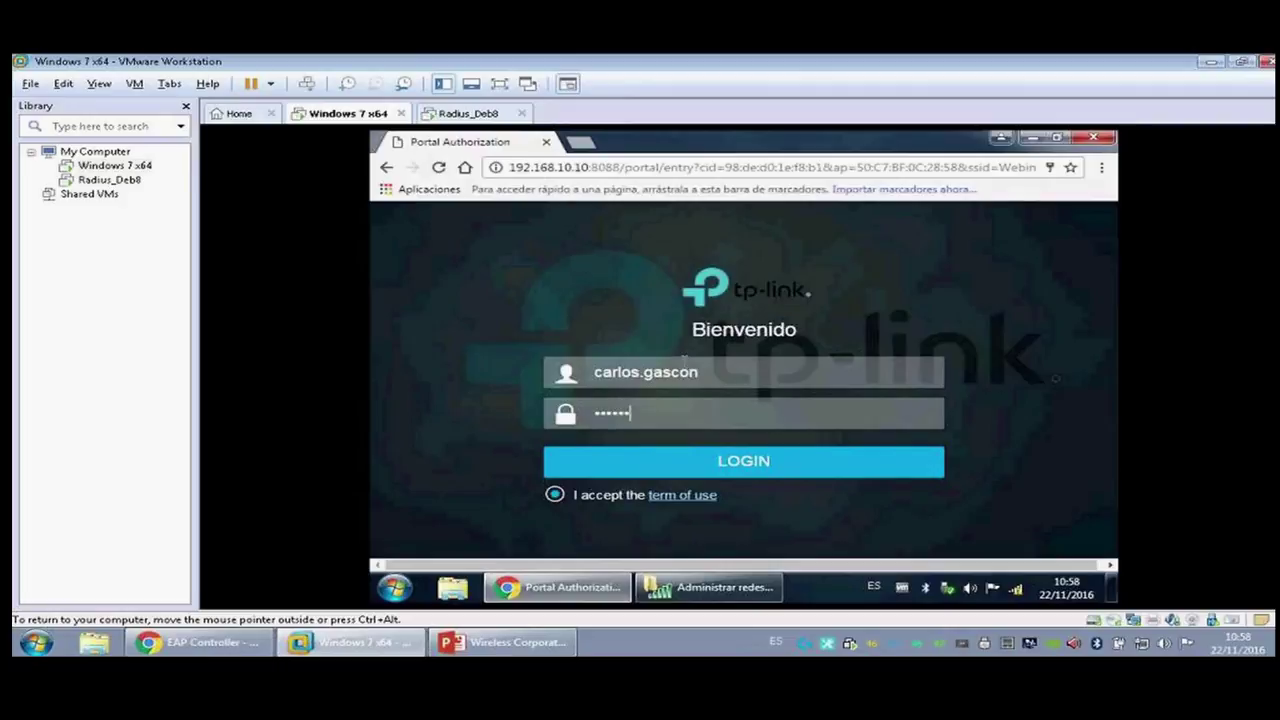
{"action": "left_click", "coordinate": [722, 470]}
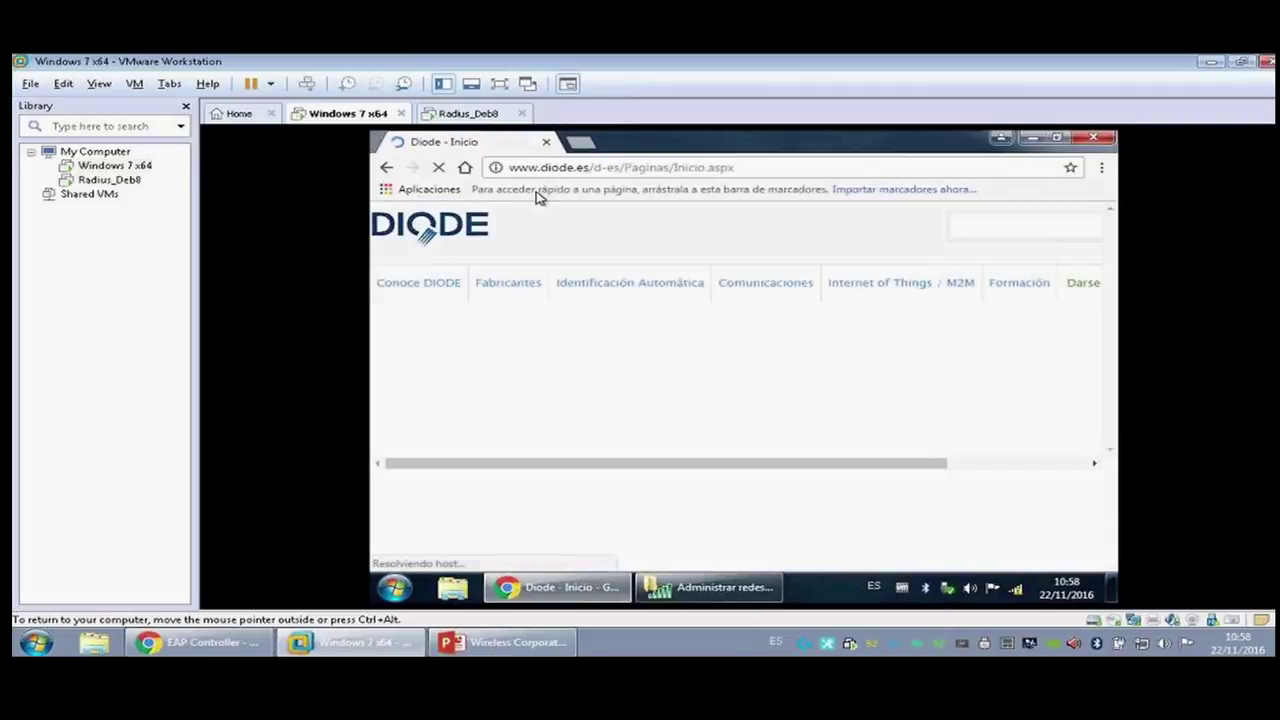
Step: Browse the redirected diode.es site and Google, then return to the host controller
{"action": "left_click", "coordinate": [600, 287]}
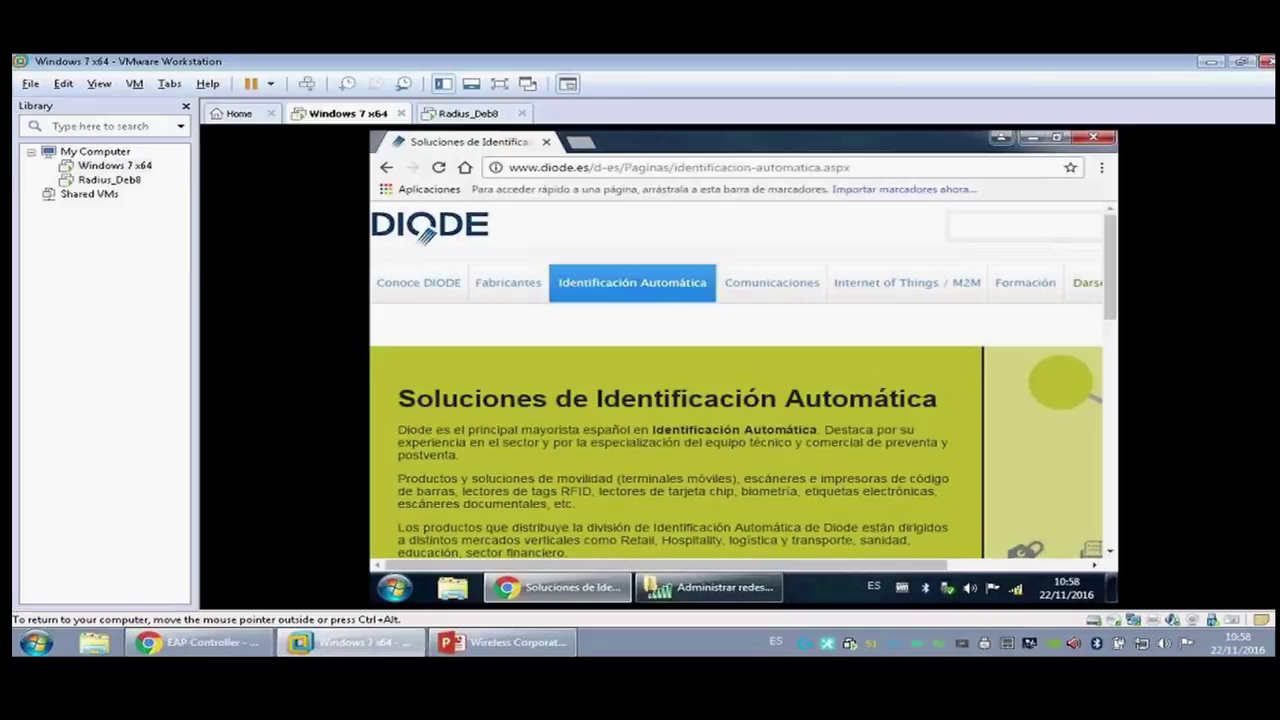
{"action": "left_click", "coordinate": [465, 167]}
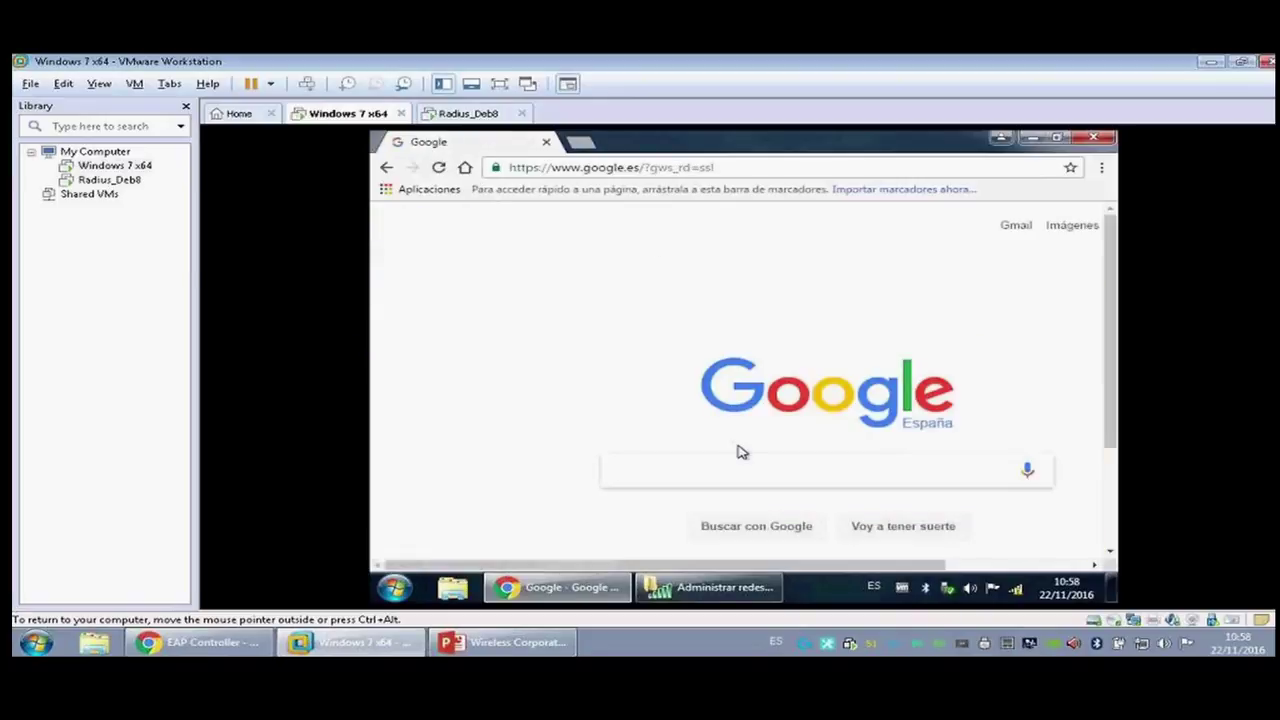
{"action": "left_click", "coordinate": [200, 642]}
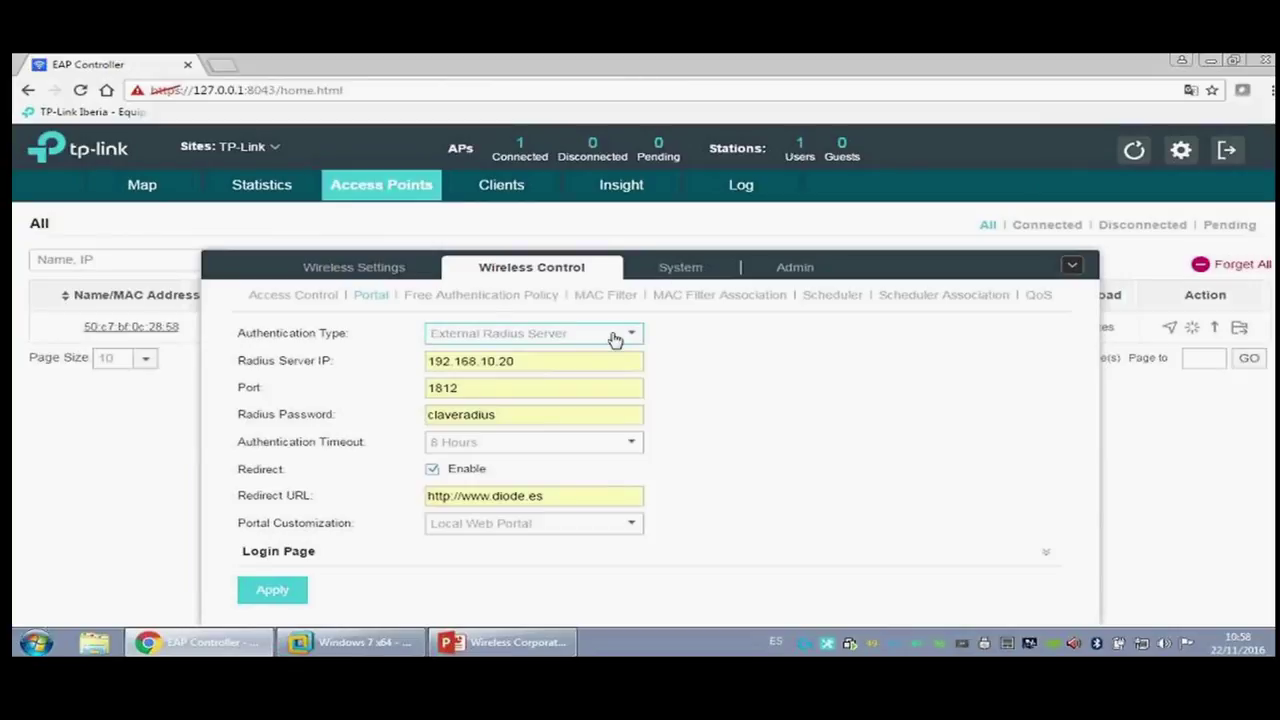
Step: Set the portal authentication type to External Portal Server and start entering the server address
{"action": "left_click", "coordinate": [637, 334]}
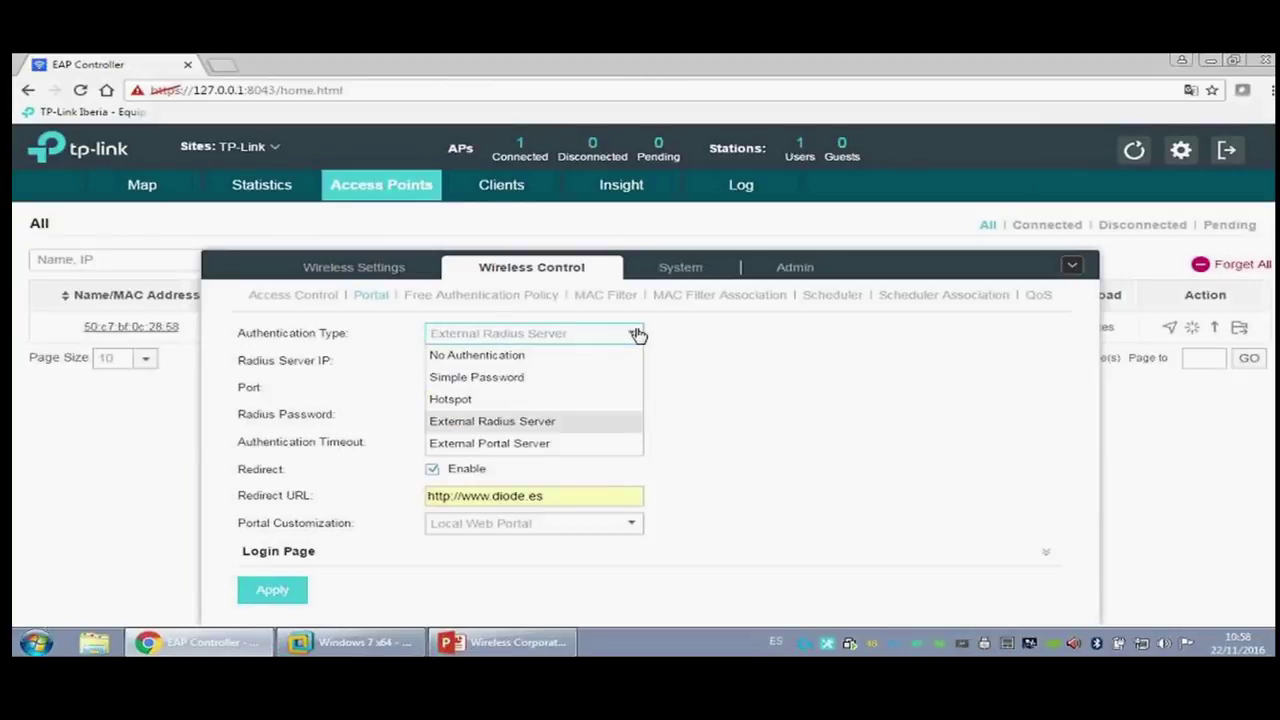
{"action": "left_click", "coordinate": [578, 444]}
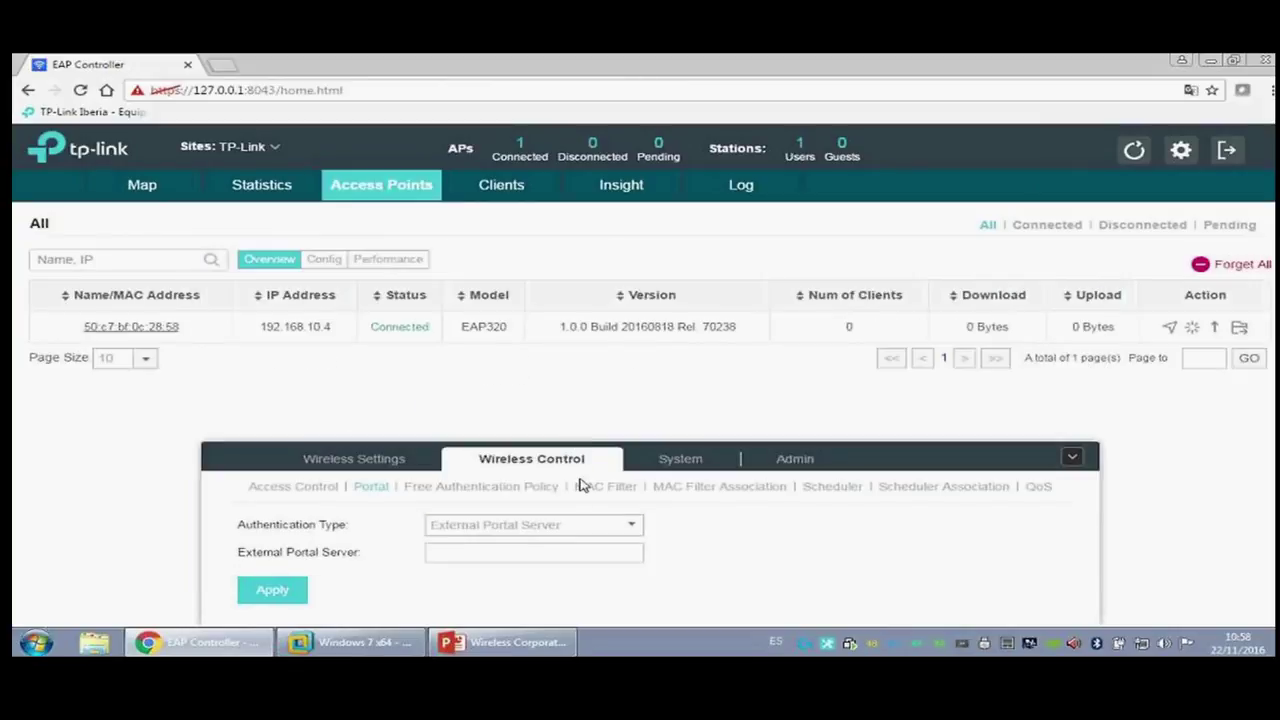
{"action": "left_click", "coordinate": [461, 551]}
Step: Switch the controller from the current site to the Diode site
{"action": "left_click", "coordinate": [683, 458]}
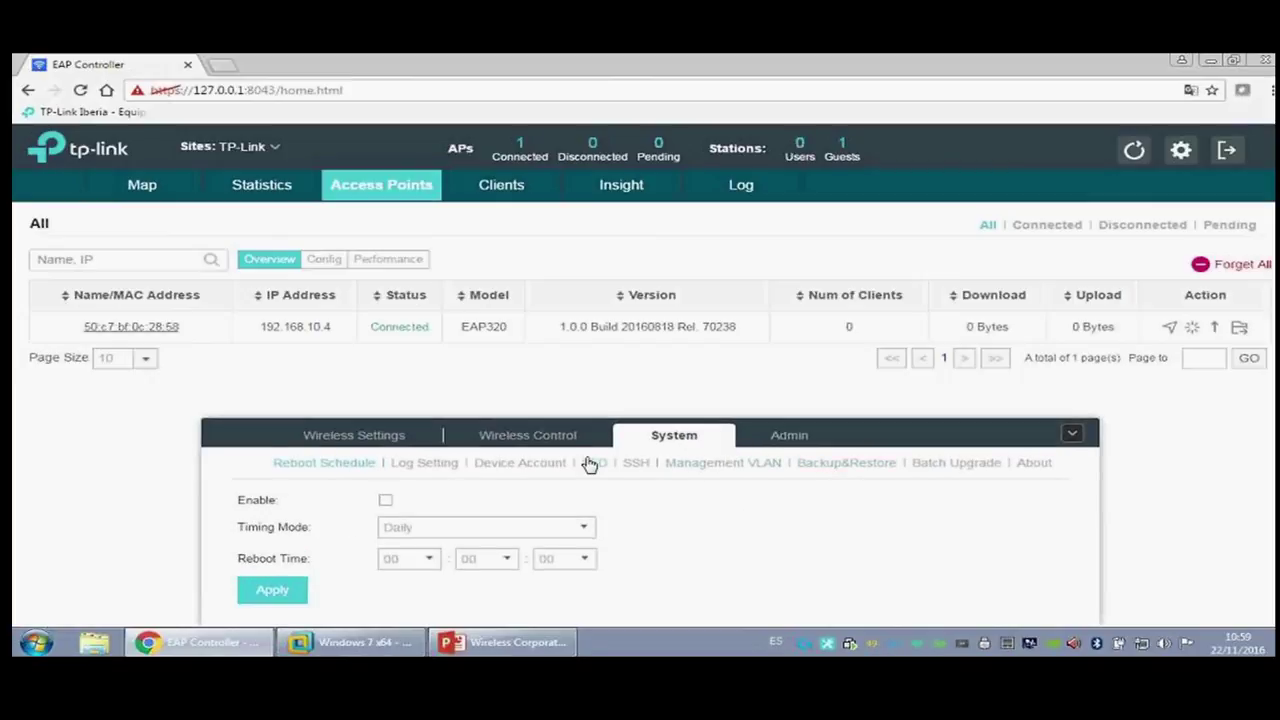
{"action": "left_click", "coordinate": [789, 435]}
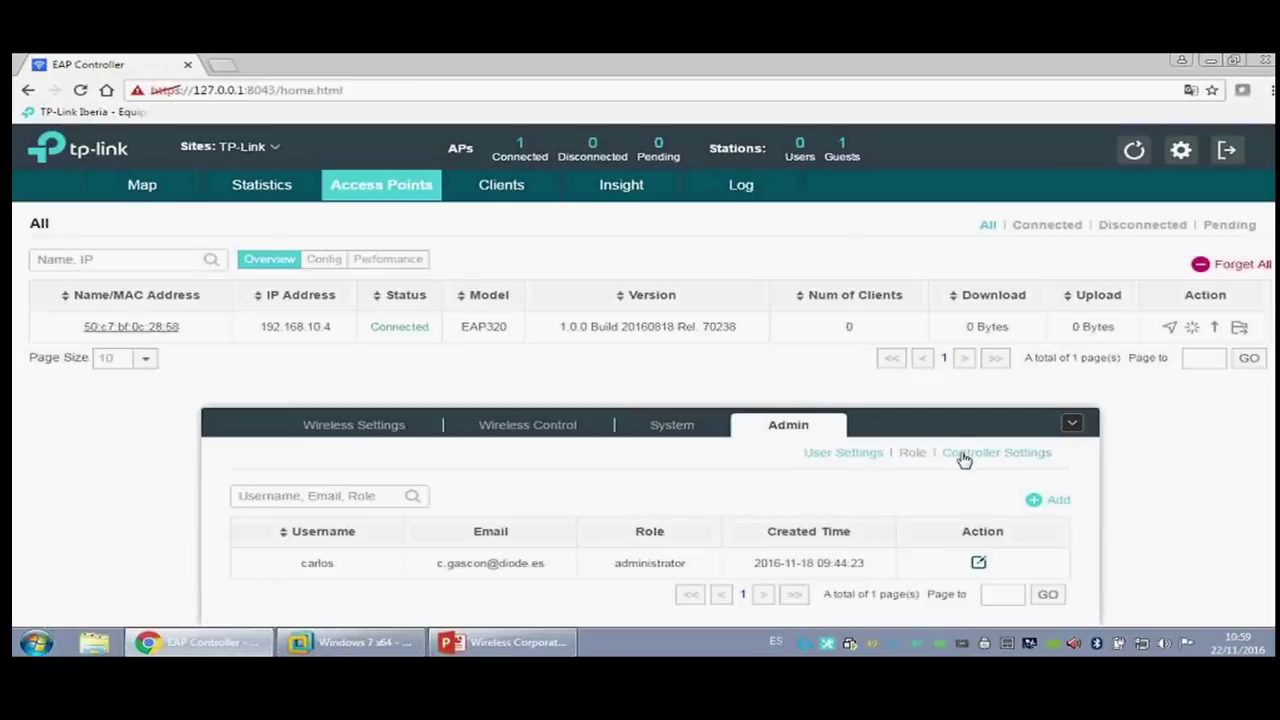
{"action": "left_click_drag", "start_coordinate": [958, 457], "coordinate": [474, 252]}
{"action": "left_click", "coordinate": [268, 146]}
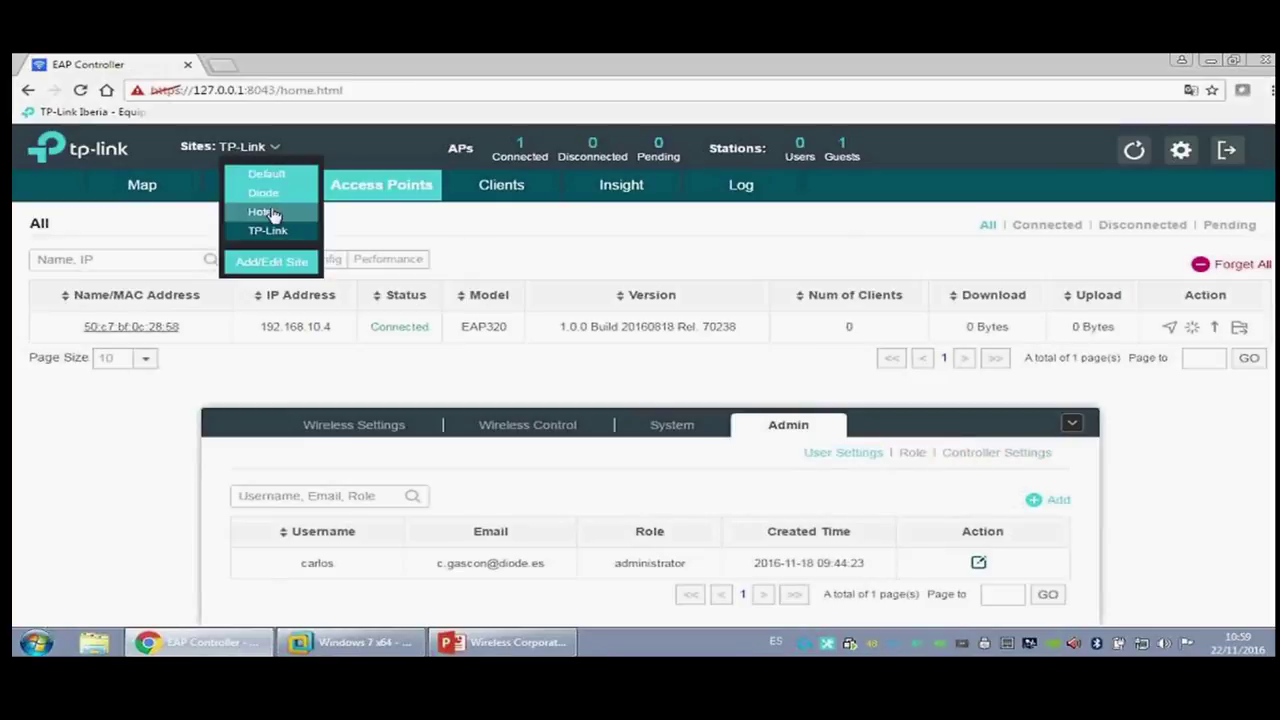
{"action": "left_click", "coordinate": [263, 192]}
{"action": "left_click", "coordinate": [262, 150]}
{"action": "left_click", "coordinate": [265, 193]}
{"action": "left_click", "coordinate": [262, 148]}
{"action": "left_click", "coordinate": [262, 148]}
Step: Review the admin roles, including the operator's write,read permissions, then return to the user list
{"action": "left_click", "coordinate": [836, 617]}
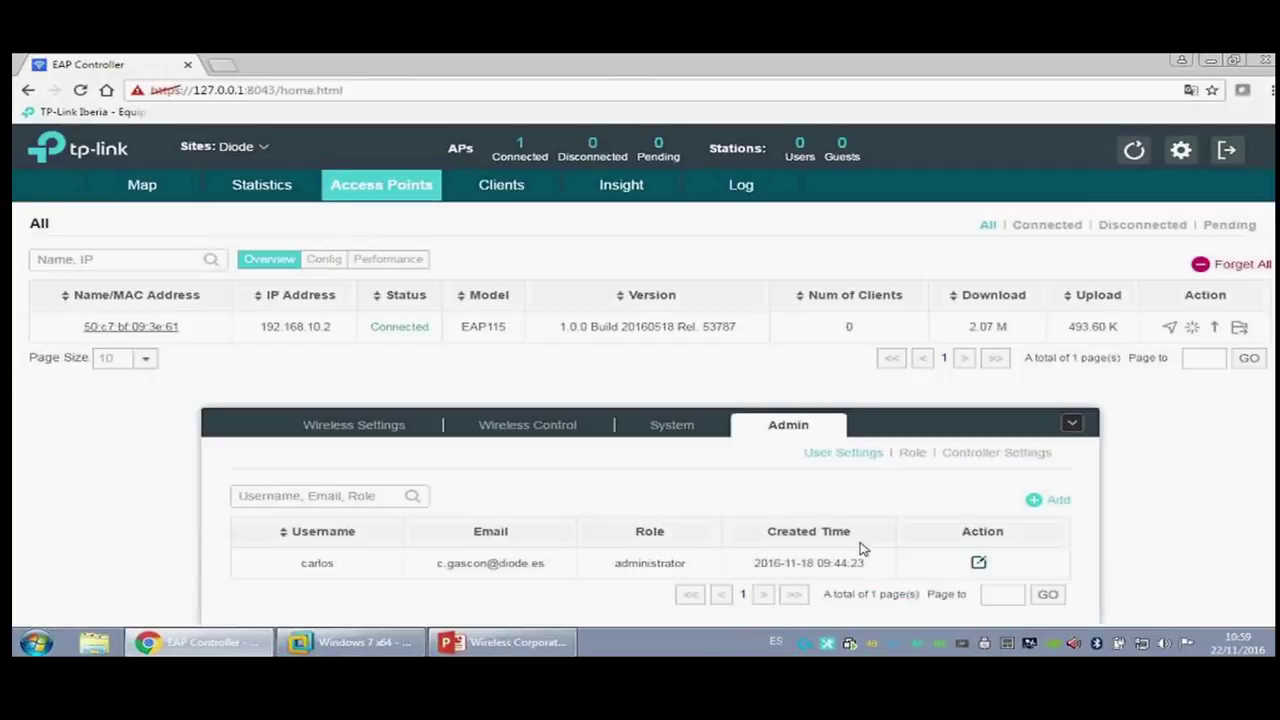
{"action": "left_click", "coordinate": [912, 455]}
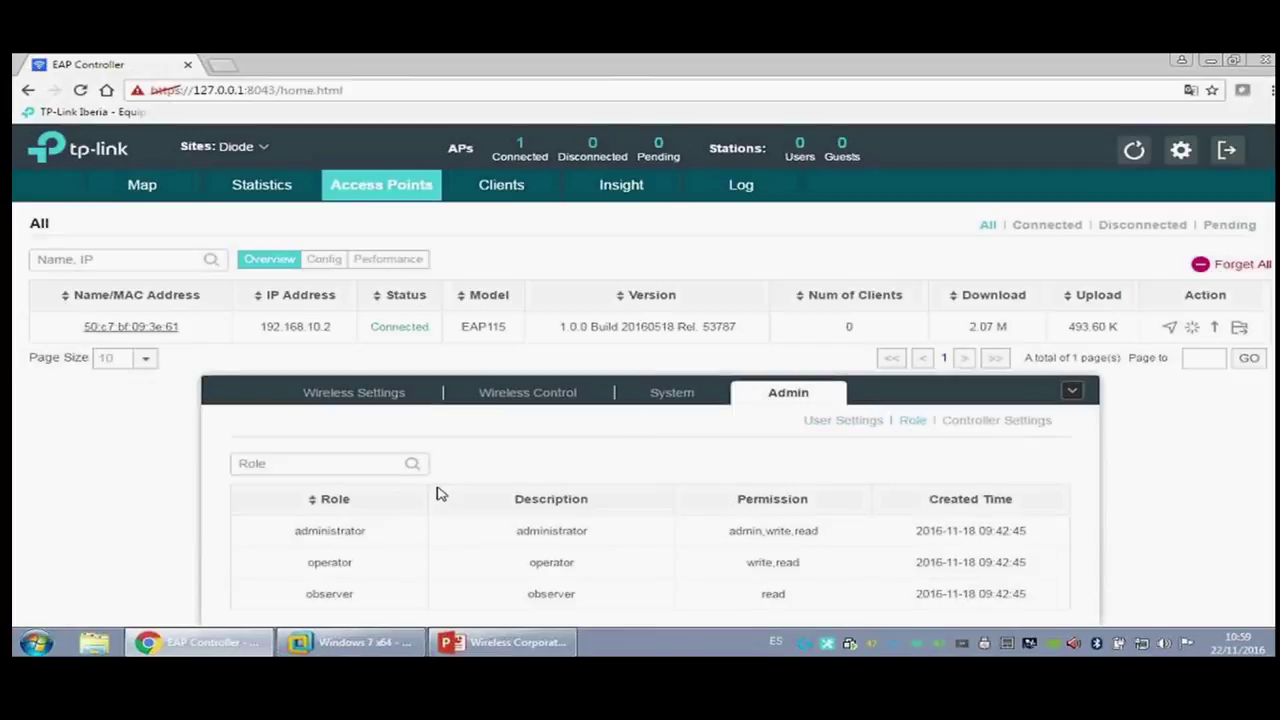
{"action": "left_click_drag", "start_coordinate": [528, 562], "coordinate": [810, 560]}
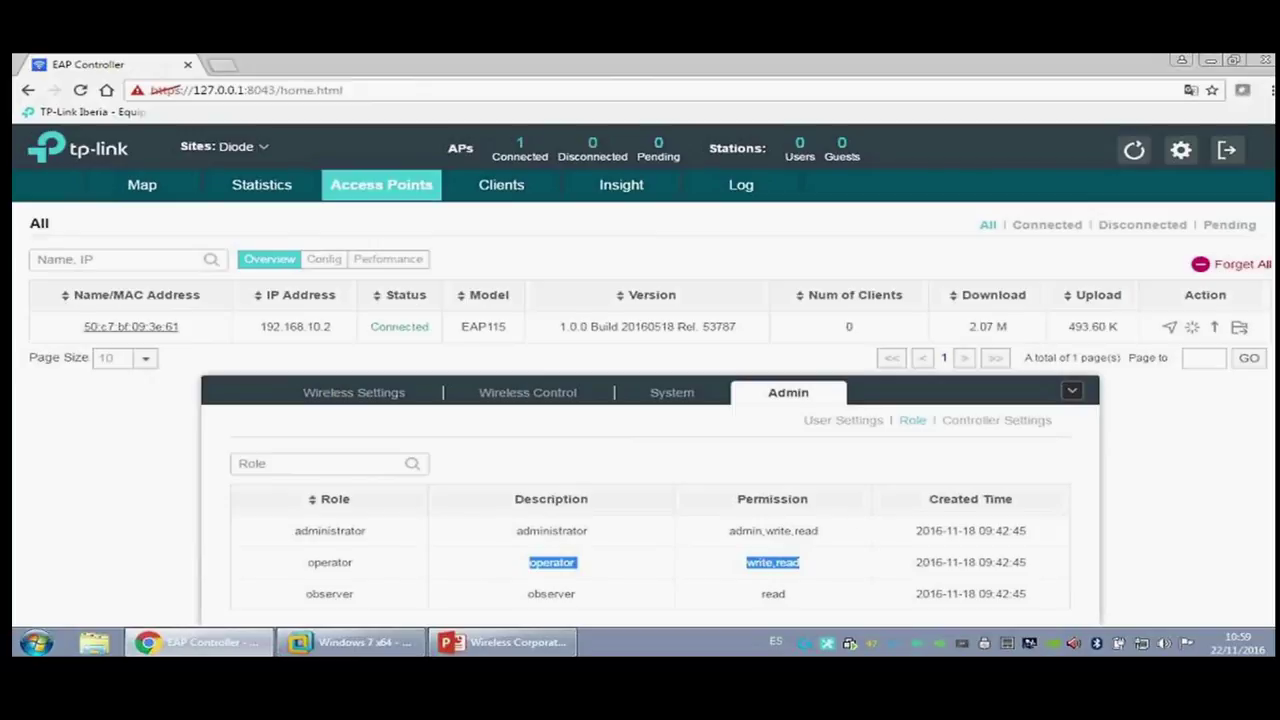
{"action": "left_click", "coordinate": [857, 421]}
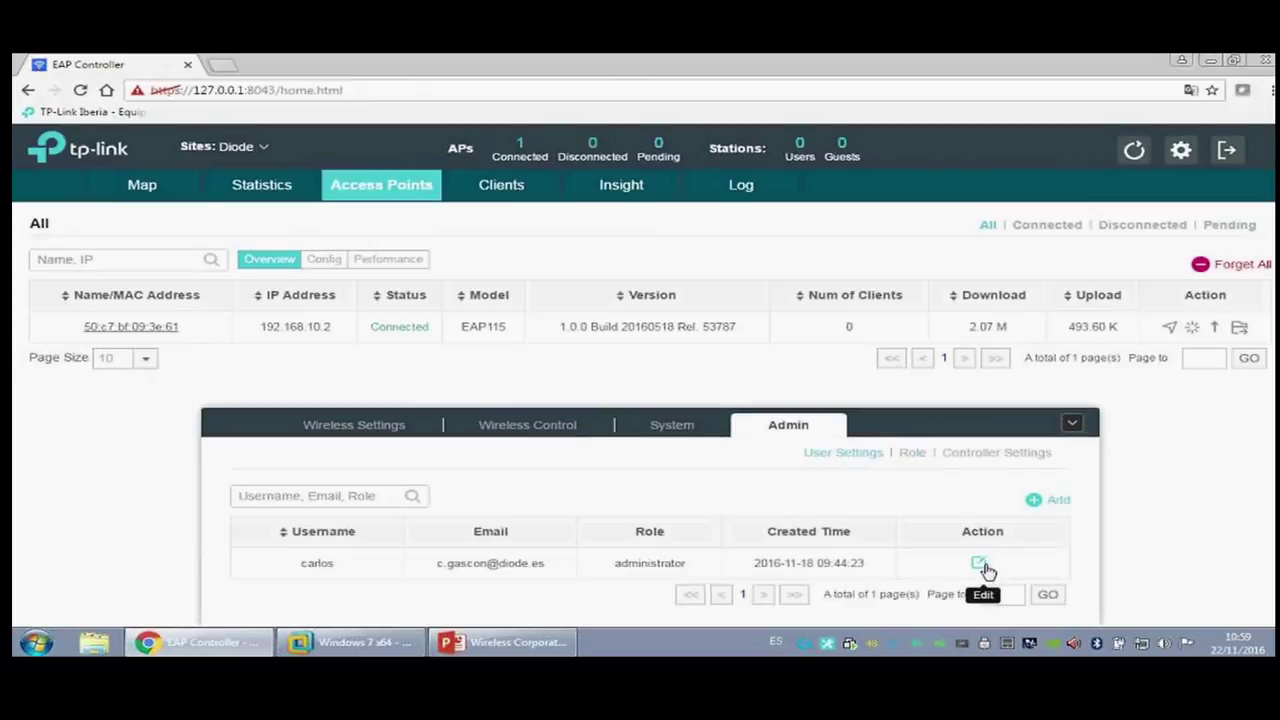
{"action": "left_click", "coordinate": [980, 561]}
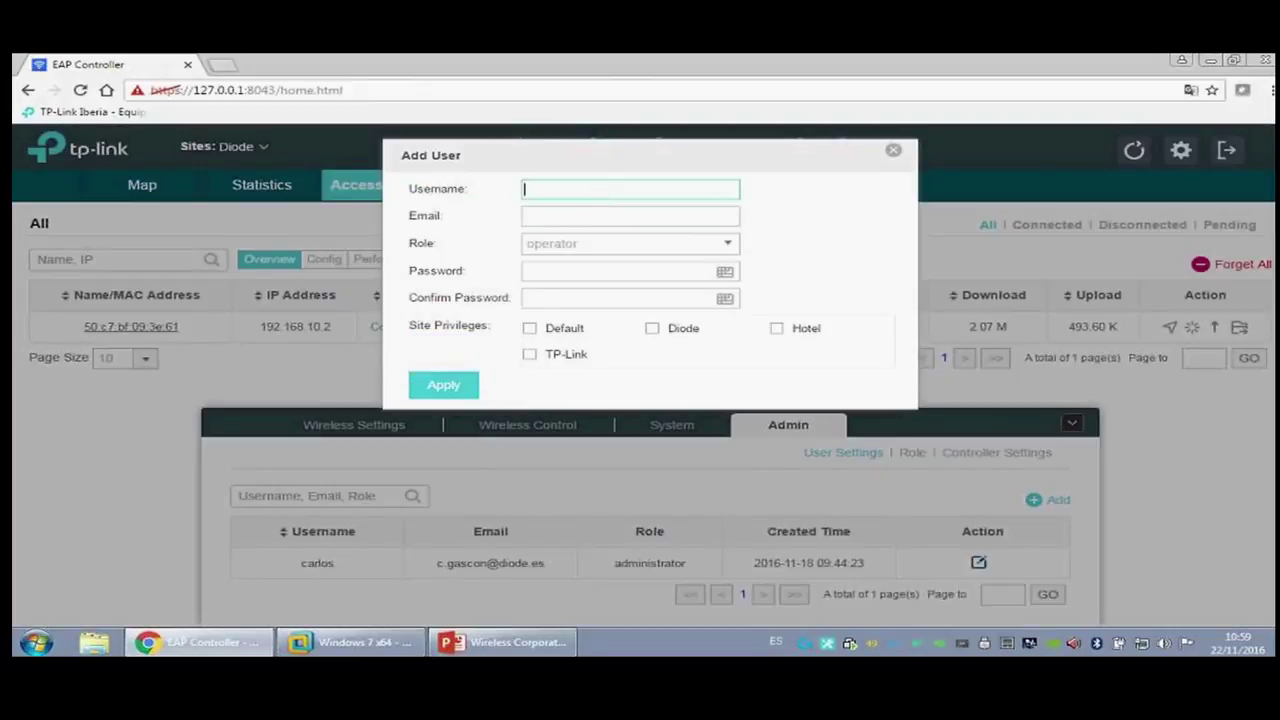
Step: Create user operador1 with an email and password, operator role, and Hotel-only site privileges
{"action": "type", "text": "operador1"}
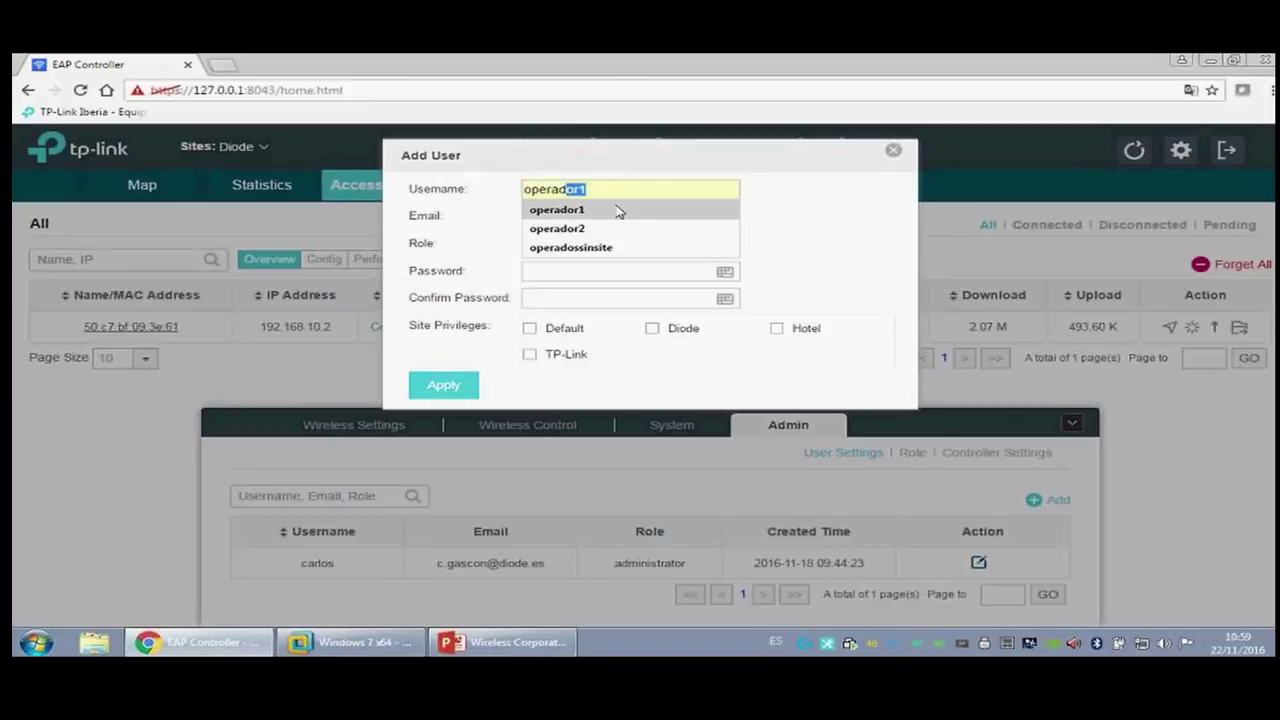
{"action": "left_click", "coordinate": [614, 209]}
{"action": "left_click", "coordinate": [578, 217]}
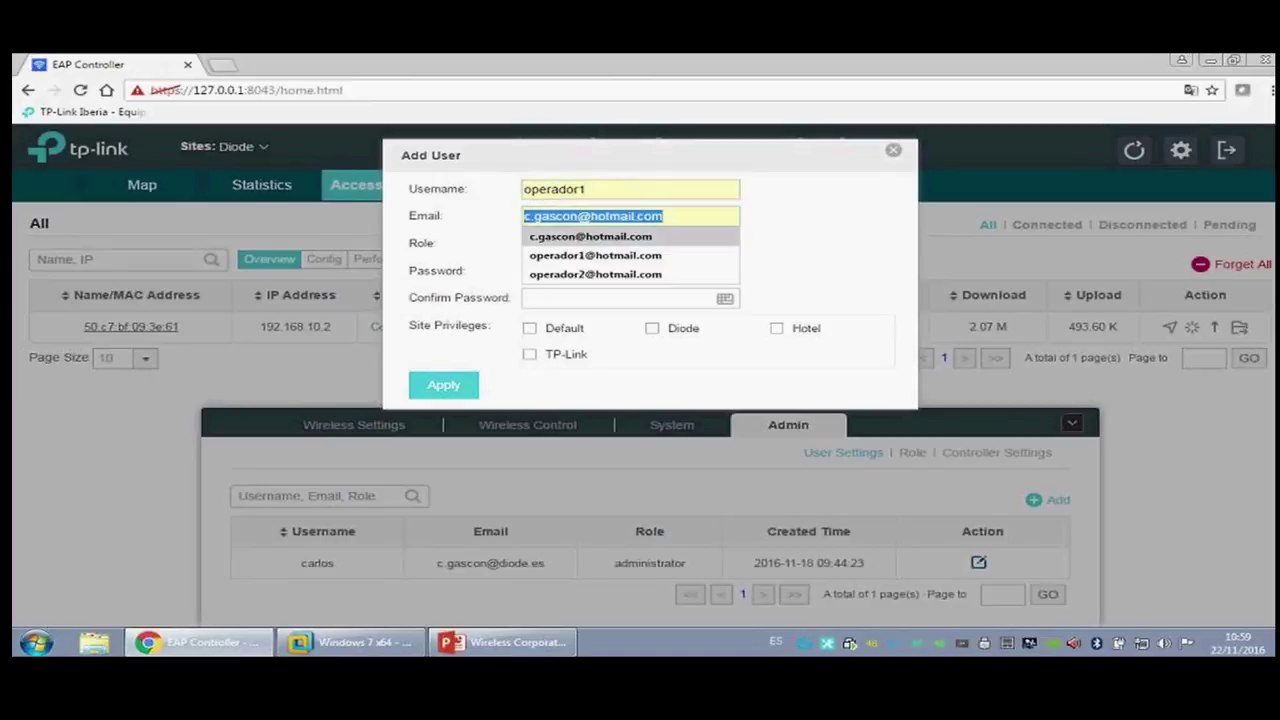
{"action": "left_click", "coordinate": [595, 255]}
{"action": "left_click", "coordinate": [558, 276]}
{"action": "type", "text": "operador1"}
{"action": "left_click", "coordinate": [593, 300]}
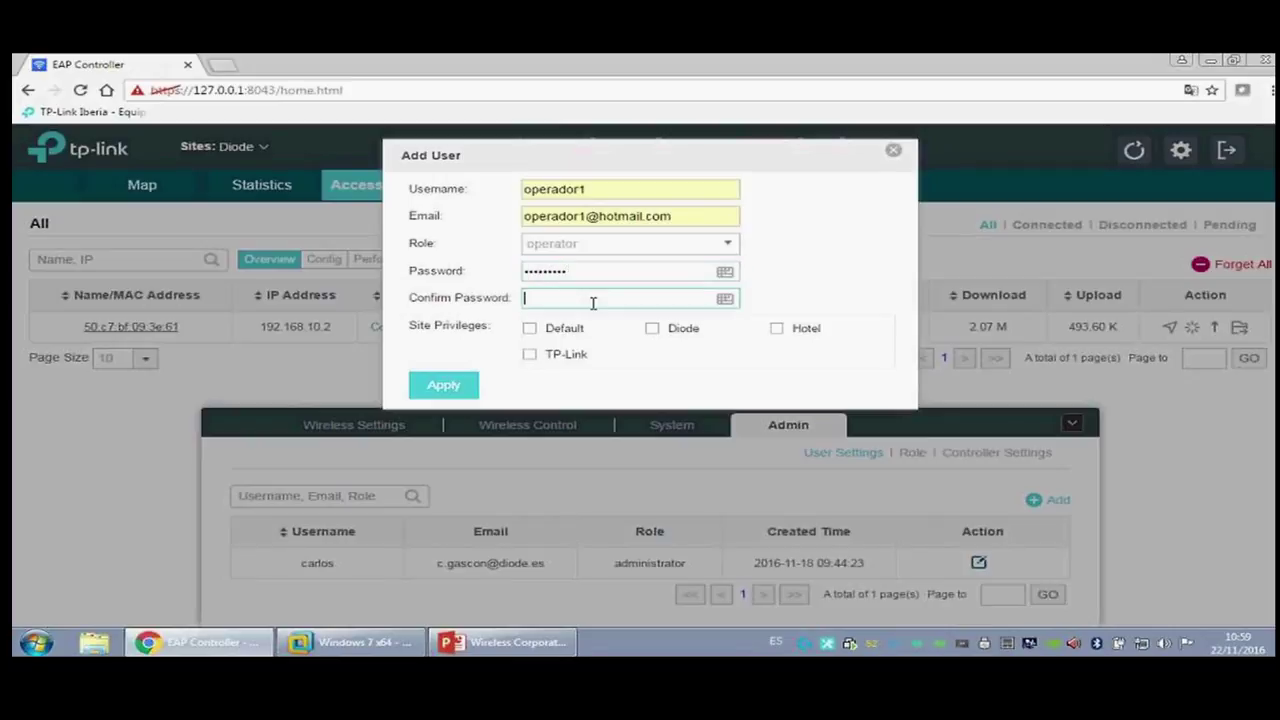
{"action": "type", "text": "operad"}
{"action": "key", "text": "BackSpace"}
{"action": "key", "text": "BackSpace"}
{"action": "key", "text": "BackSpace"}
{"action": "key", "text": "BackSpace"}
{"action": "key", "text": "BackSpace"}
{"action": "key", "text": "BackSpace"}
{"action": "type", "text": "operado"}
{"action": "key", "text": "ctrl+a"}
{"action": "type", "text": "operador1"}
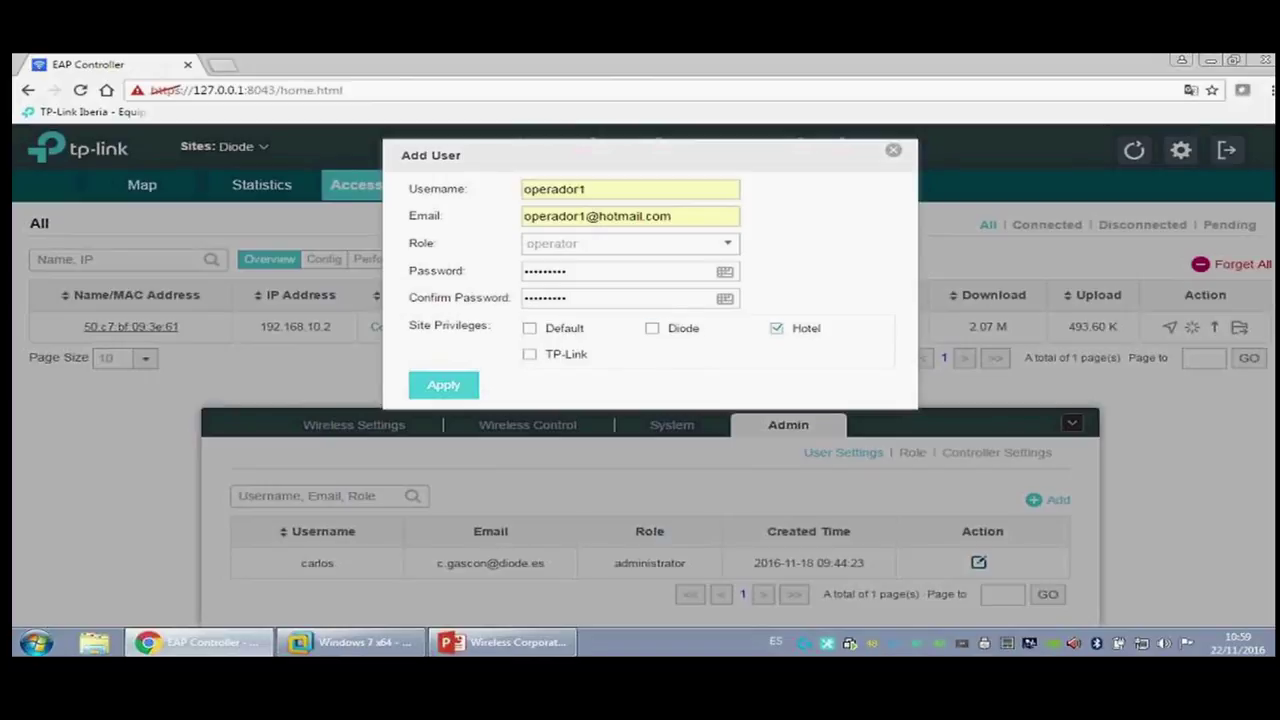
{"action": "left_click", "coordinate": [449, 392]}
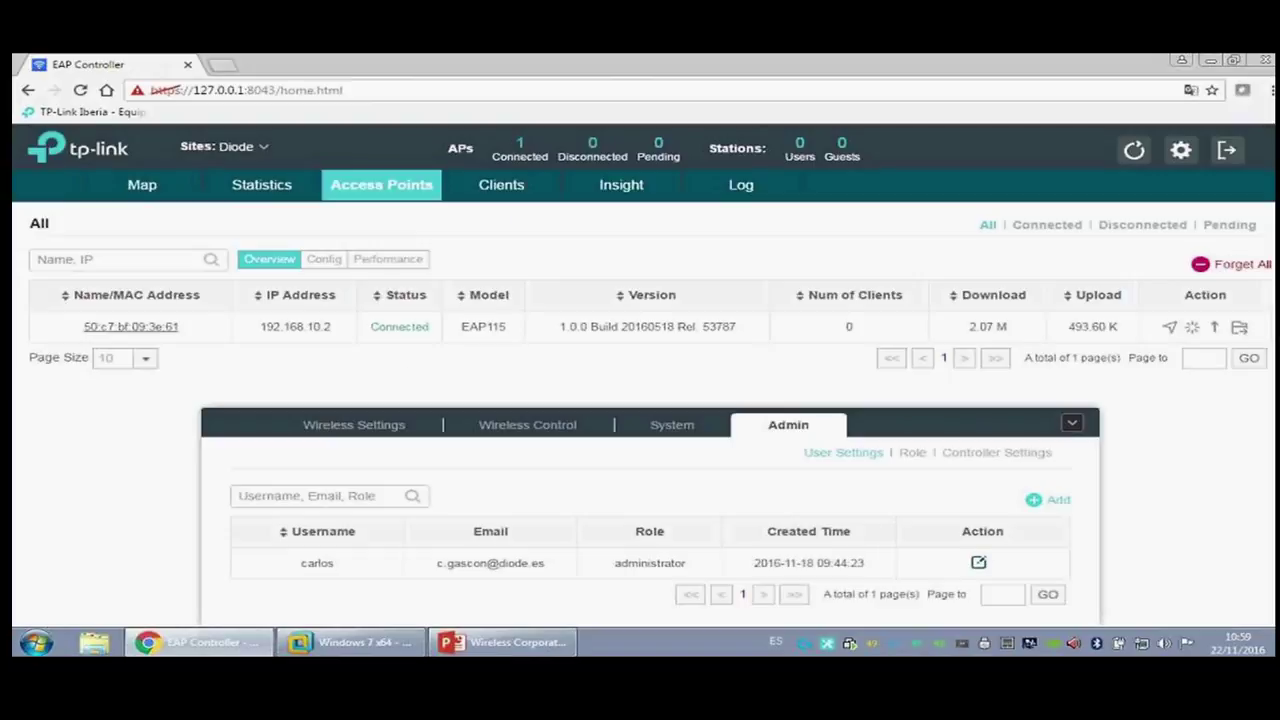
Step: Sign out and log in as operador1, confirming only the Hotel site is listed
{"action": "left_click", "coordinate": [1228, 150]}
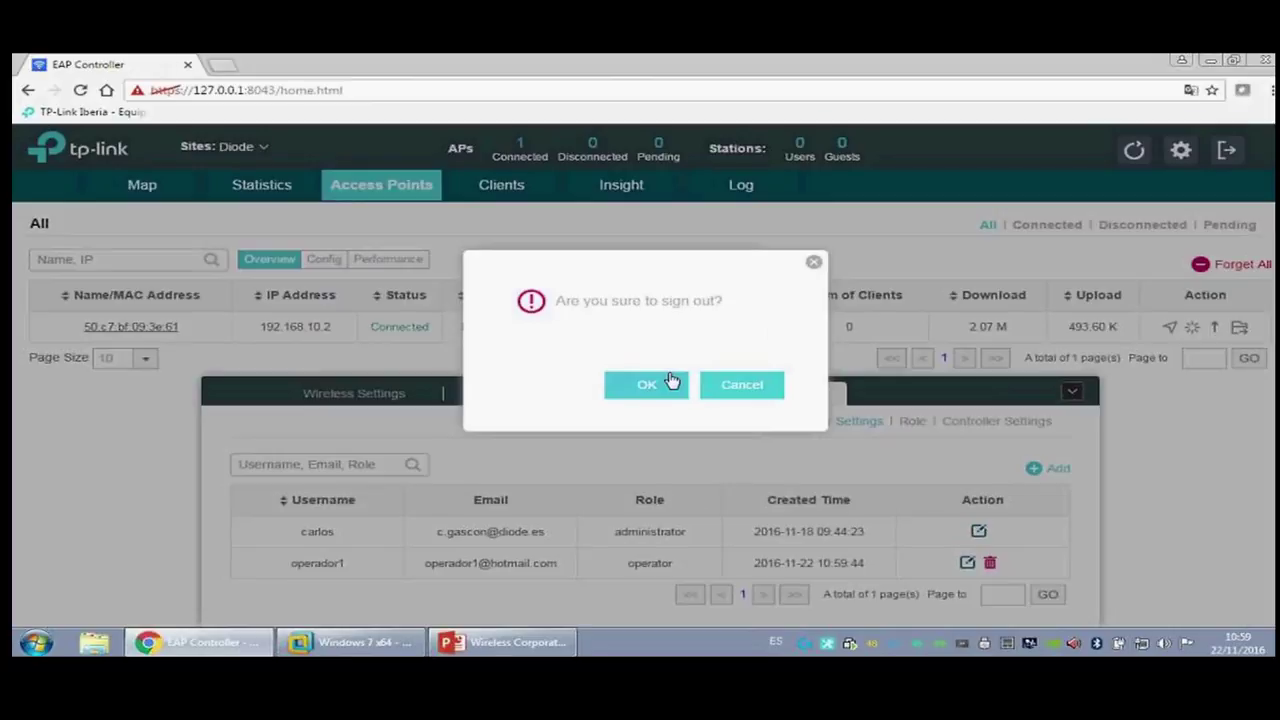
{"action": "left_click", "coordinate": [646, 383]}
{"action": "left_click", "coordinate": [640, 172]}
{"action": "type", "text": "ope"}
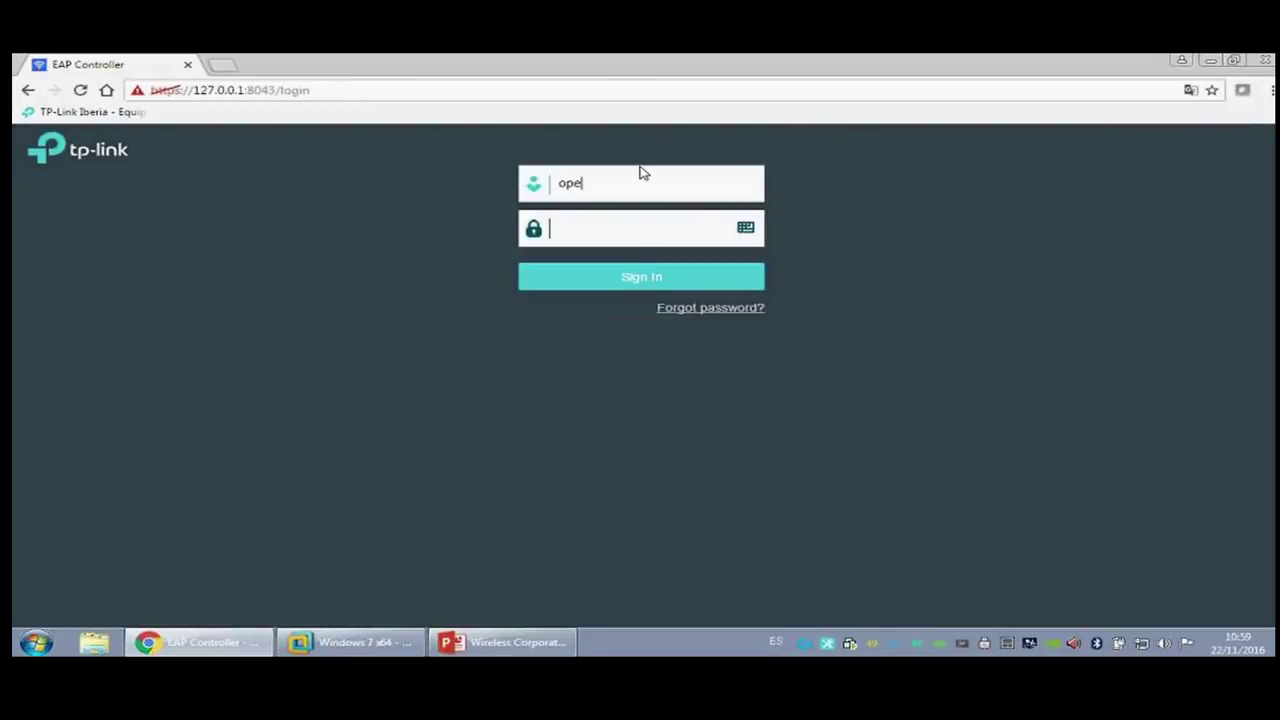
{"action": "type", "text": "rador*********"}
{"action": "left_click", "coordinate": [612, 279]}
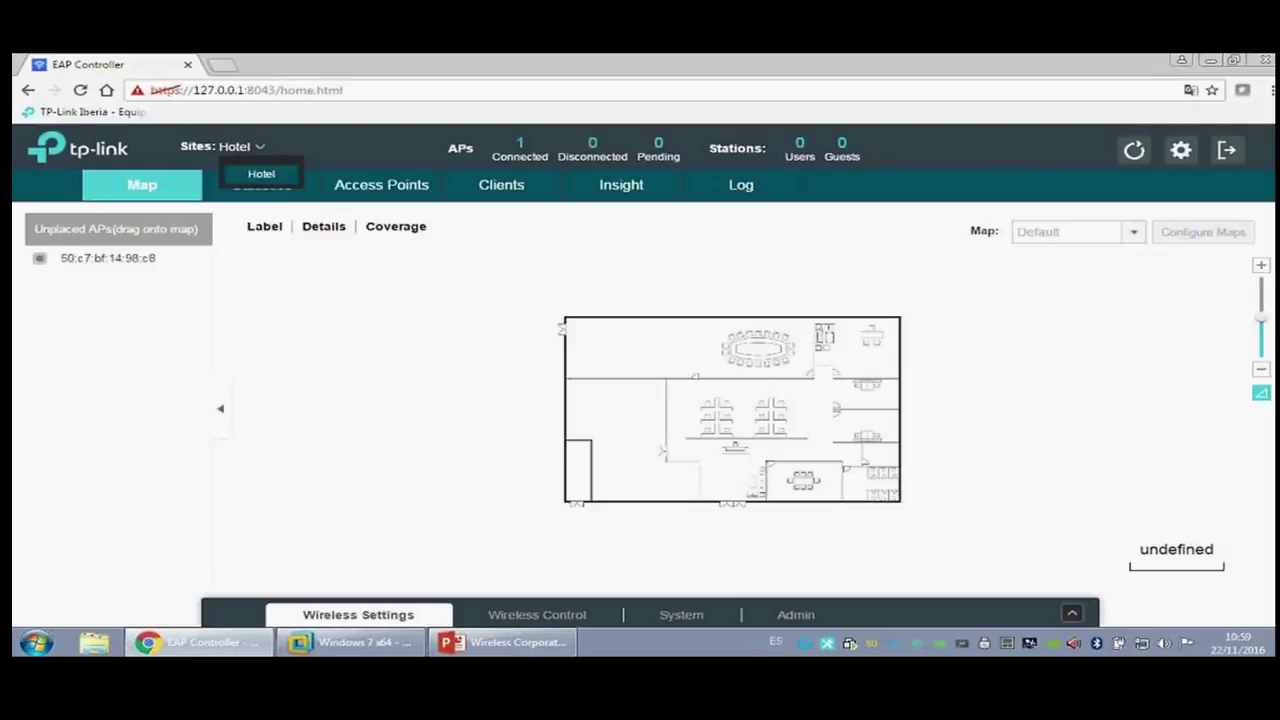
{"action": "double_click", "coordinate": [248, 147]}
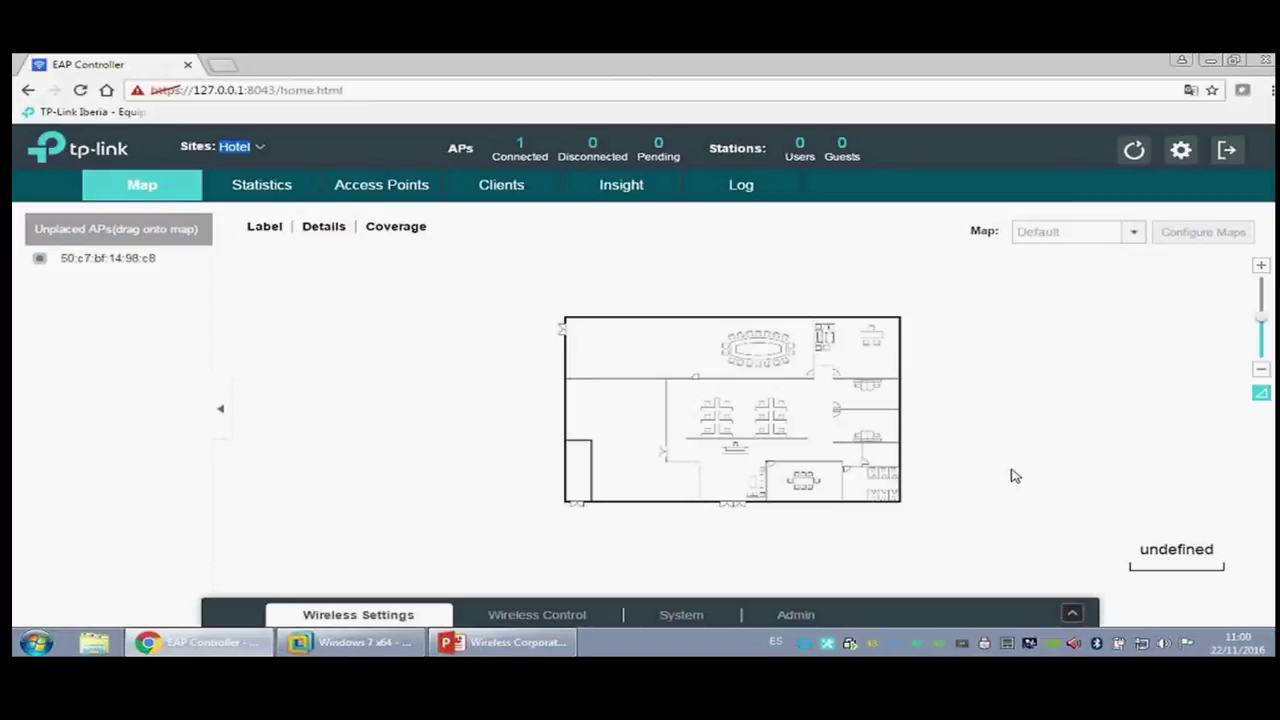
Step: Sign out of the operator session and log back in with the administrator account
{"action": "left_click", "coordinate": [1226, 150]}
{"action": "left_click", "coordinate": [654, 386]}
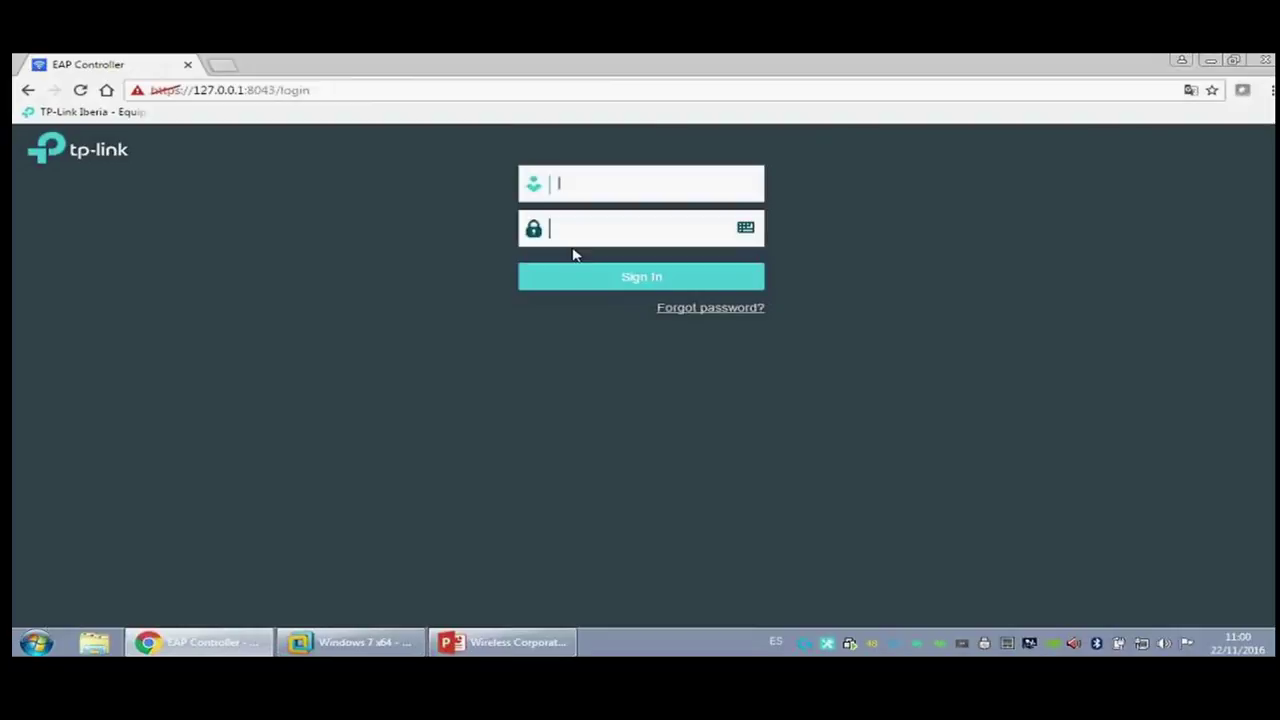
{"action": "left_click", "coordinate": [593, 179]}
{"action": "type", "text": "carlos••••••"}
{"action": "key", "text": "Return"}
{"action": "left_click", "coordinate": [801, 612]}
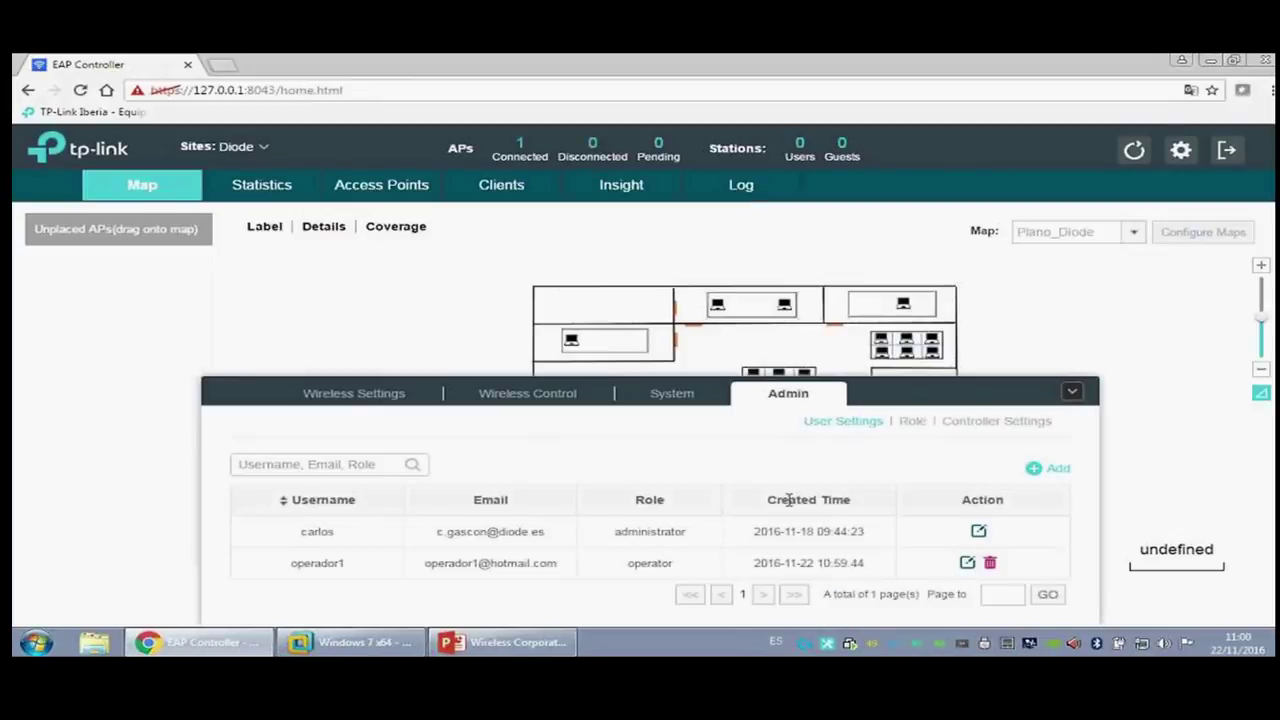
Step: Review the observer role's read permission and the controller hostname 127.0.0.1
{"action": "left_click", "coordinate": [915, 421]}
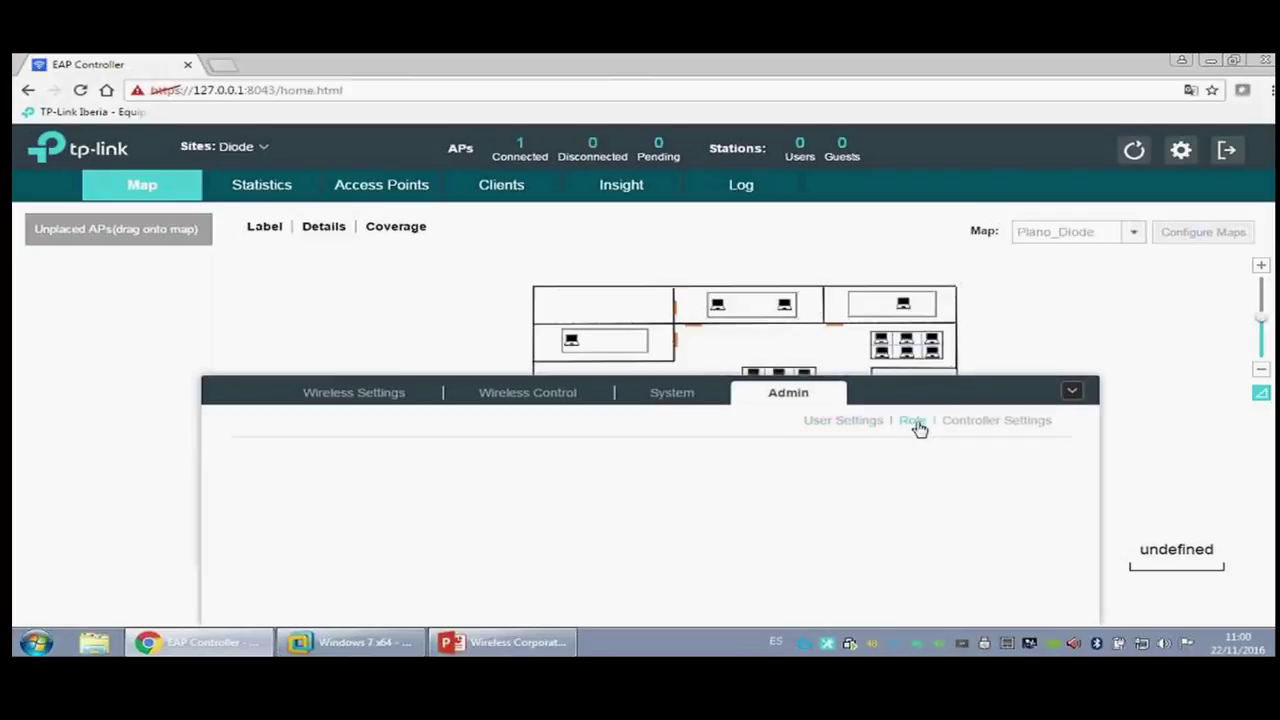
{"action": "double_click", "coordinate": [773, 594]}
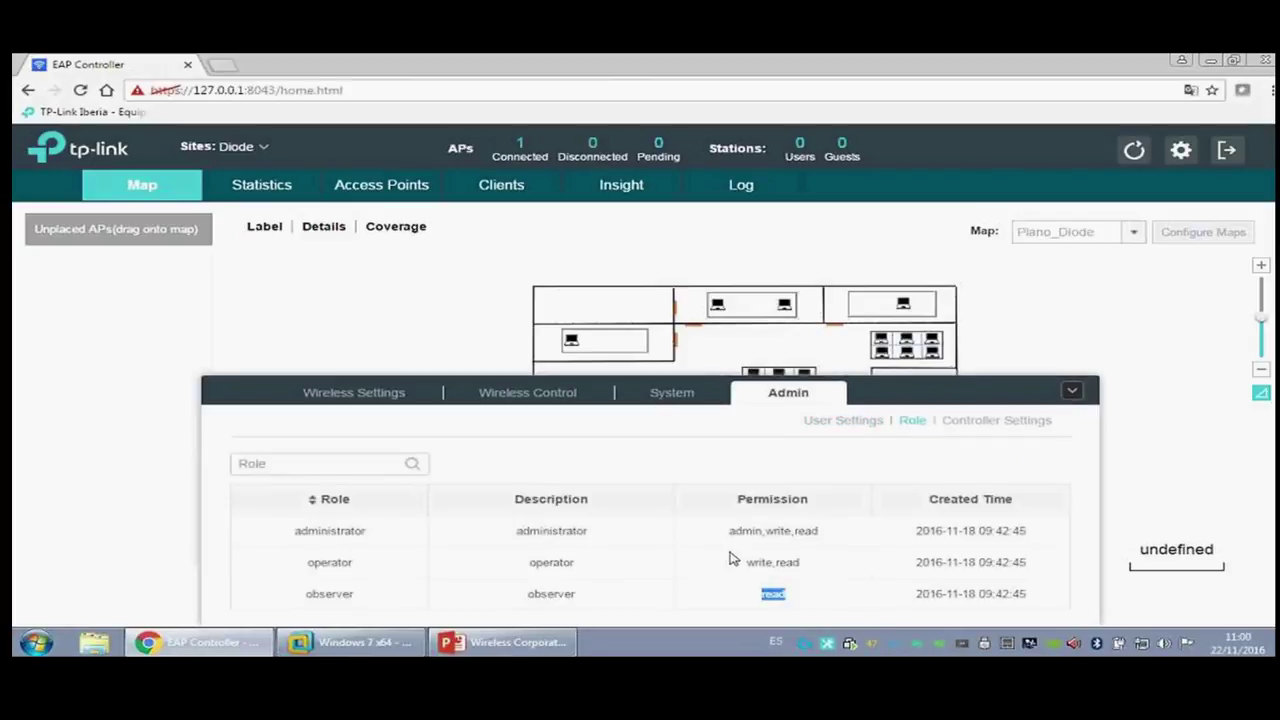
{"action": "left_click", "coordinate": [988, 420]}
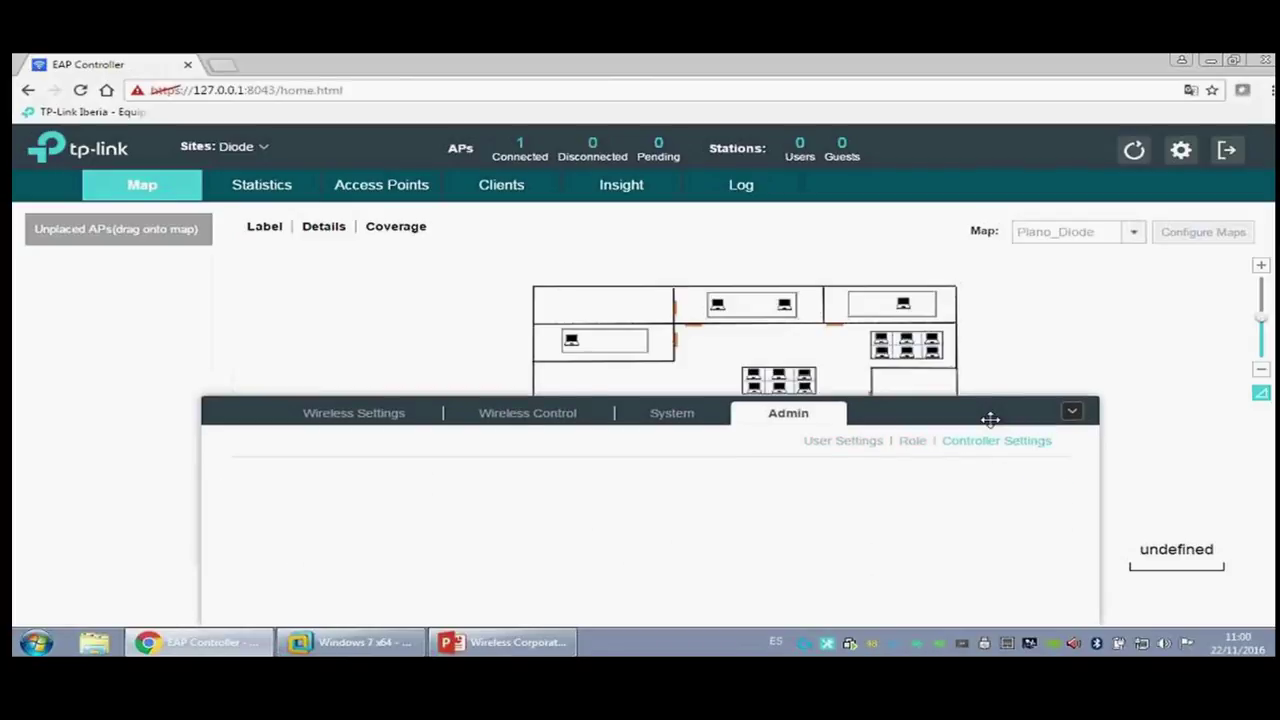
{"action": "left_click_drag", "start_coordinate": [457, 528], "coordinate": [315, 540]}
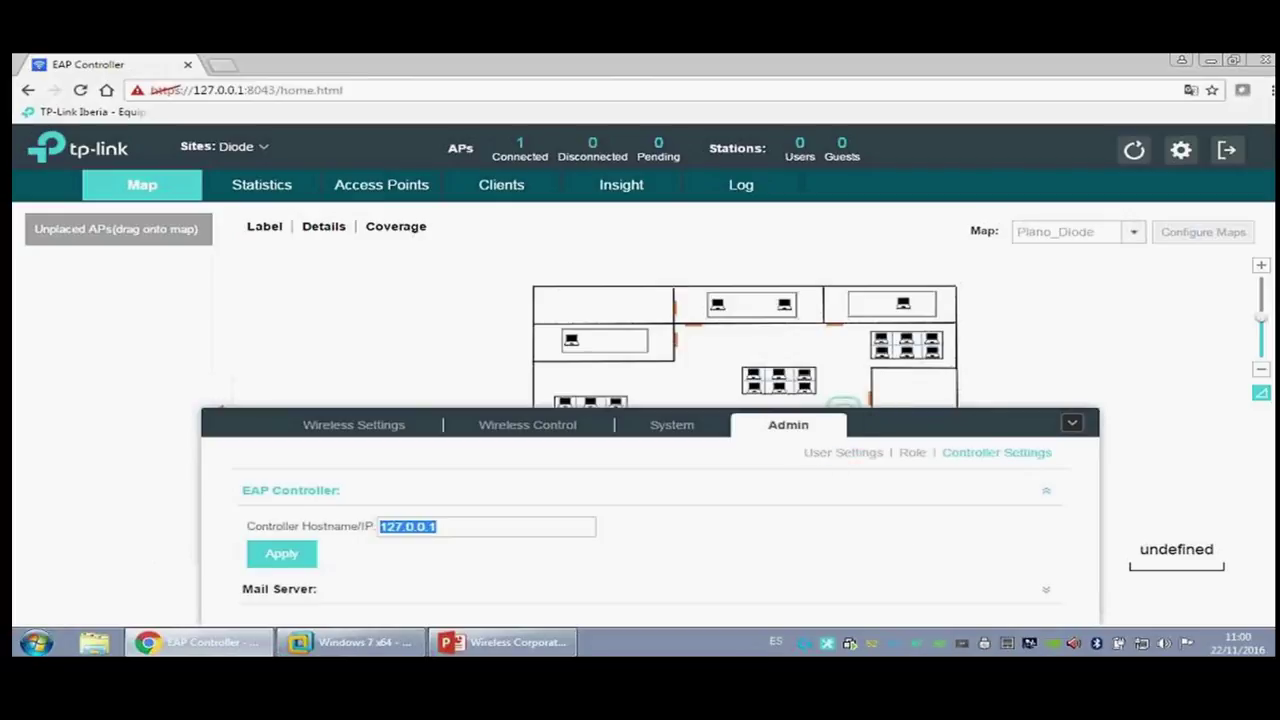
Step: Collapse the settings panel and switch to the Default site's floor map
{"action": "left_click", "coordinate": [1070, 424]}
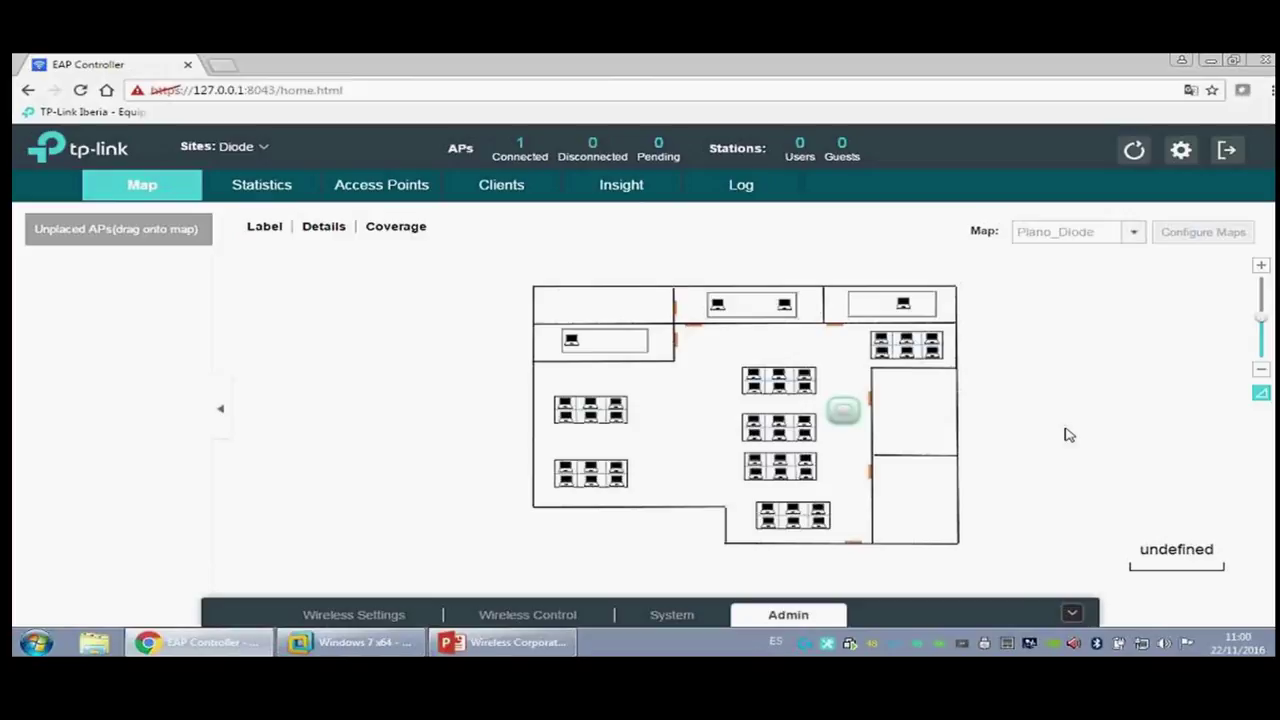
{"action": "left_click", "coordinate": [250, 147]}
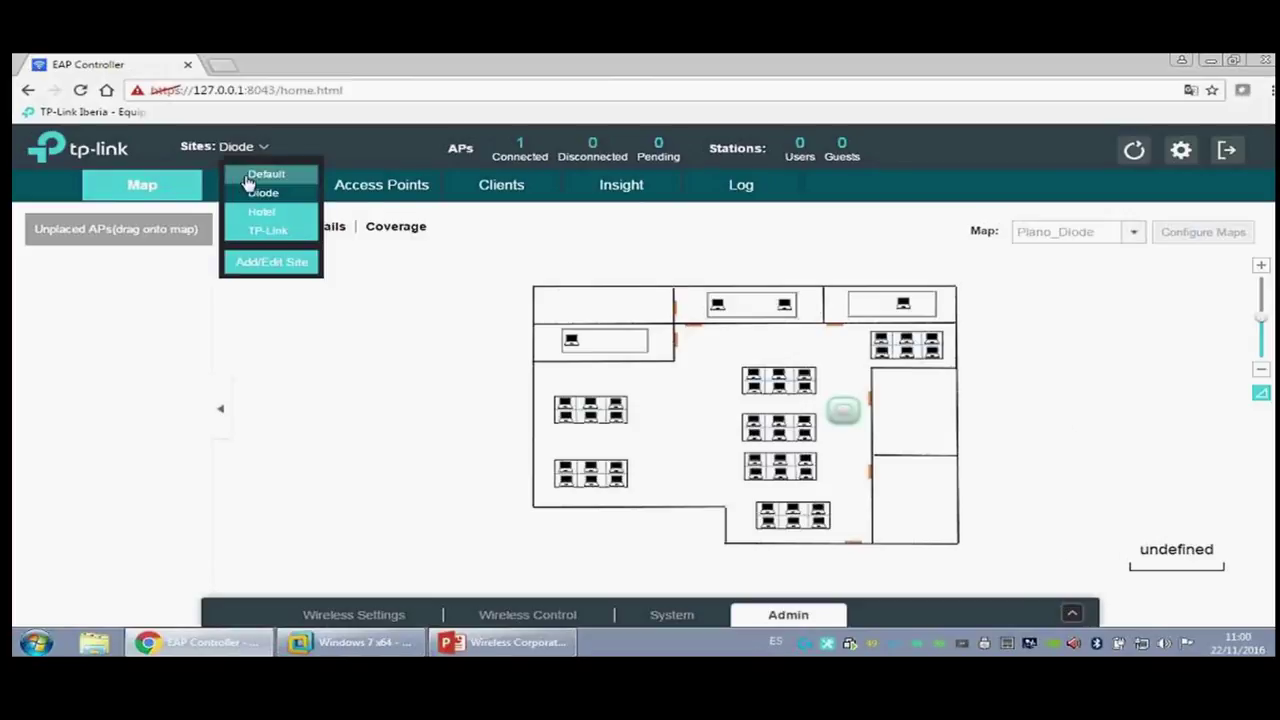
{"action": "left_click", "coordinate": [251, 175]}
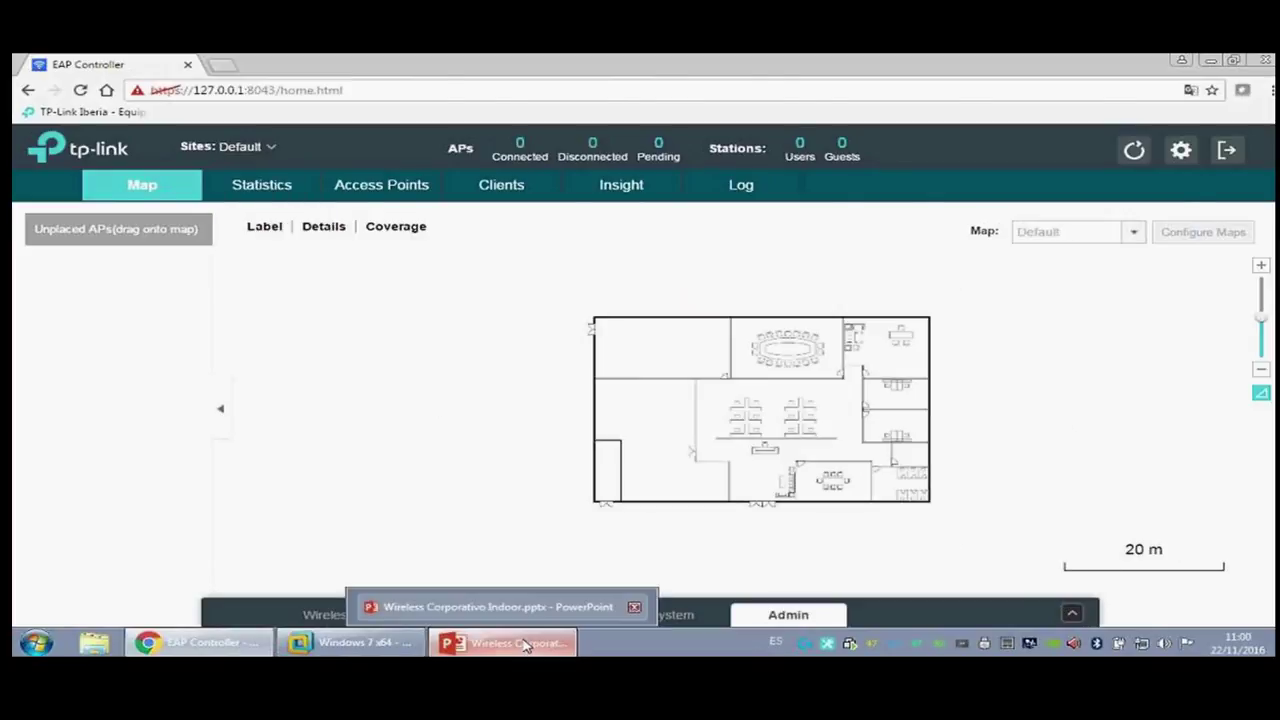
{"action": "left_click", "coordinate": [505, 642]}
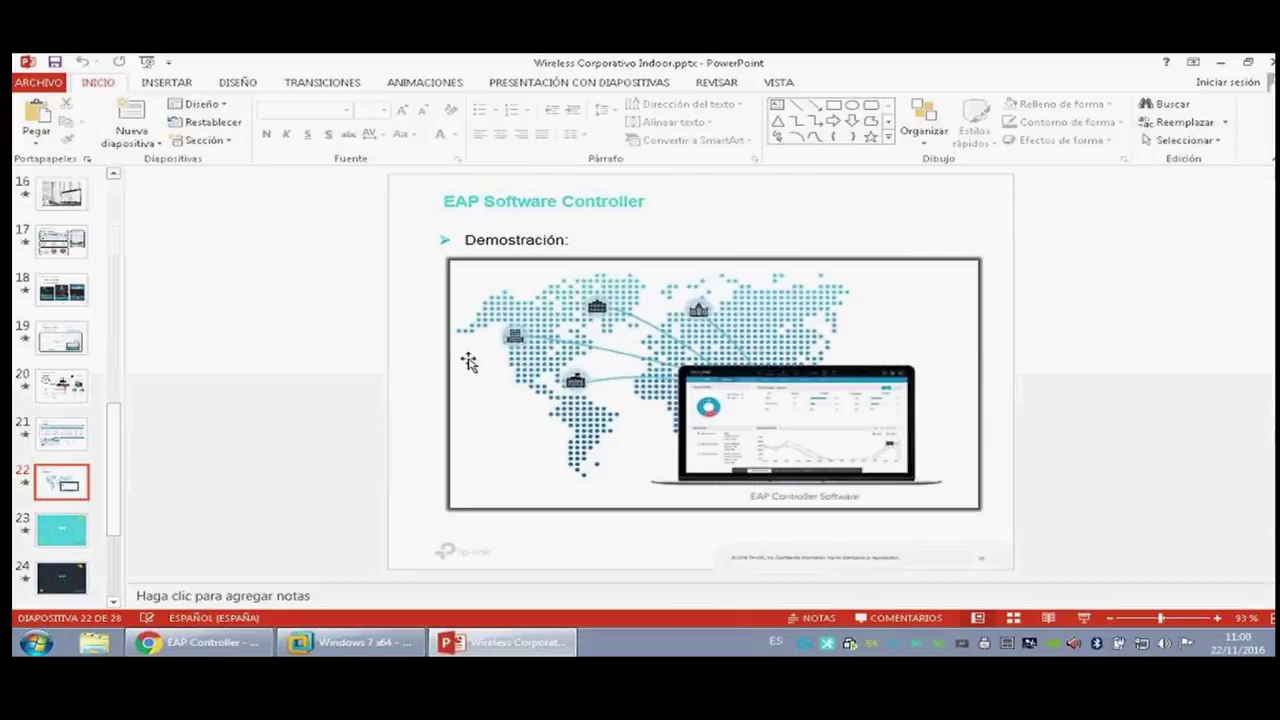
Step: Start the slideshow from the Demostración slide and advance to the closing Q&A slide
{"action": "left_click", "coordinate": [1080, 618]}
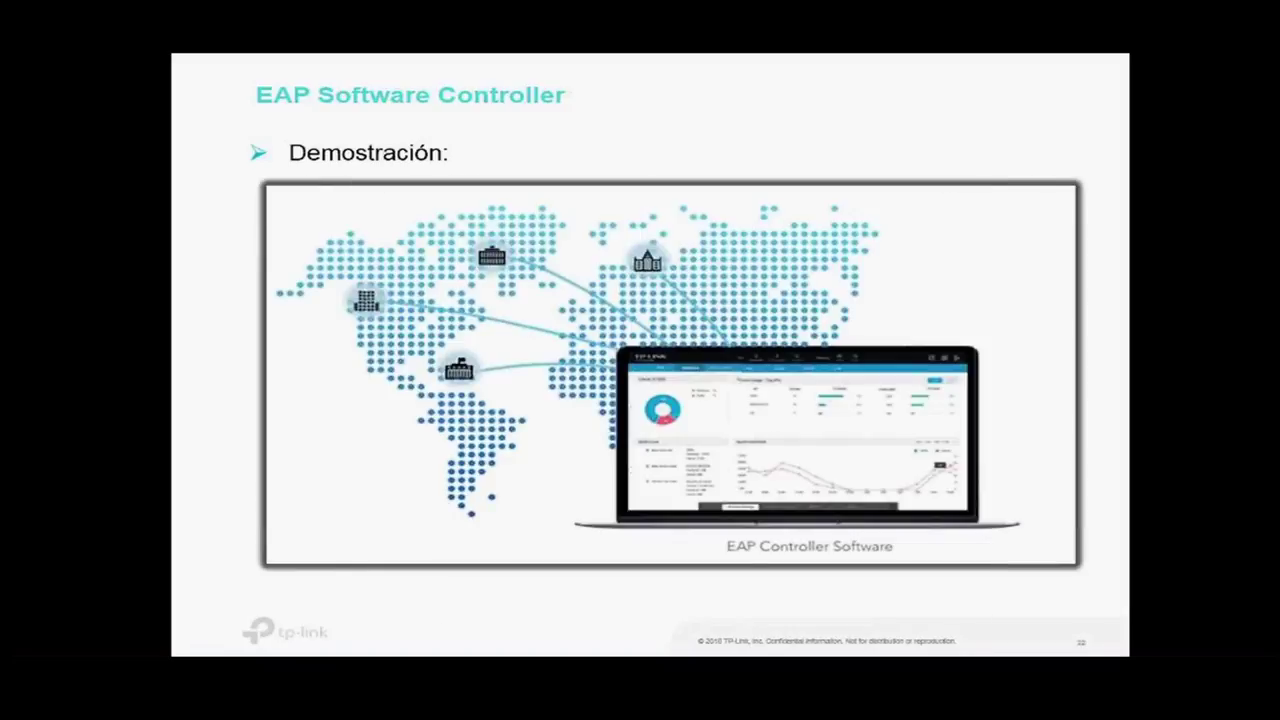
{"action": "key", "text": "Right"}
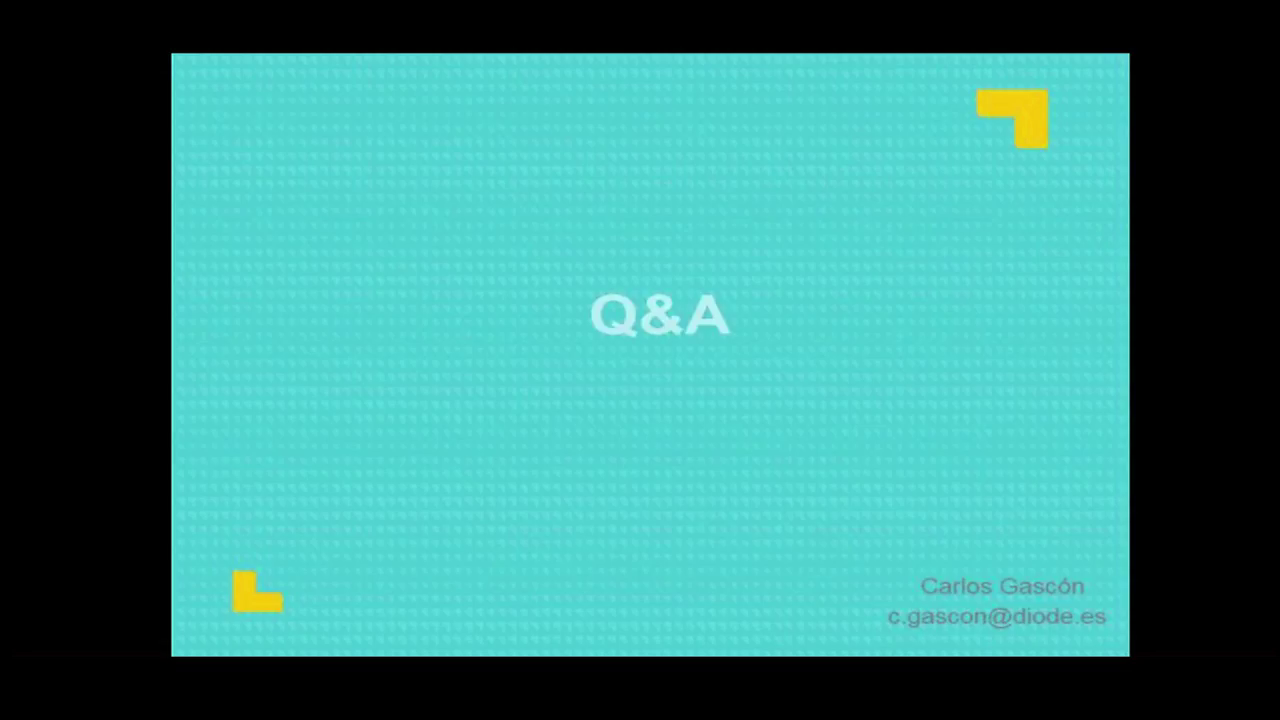